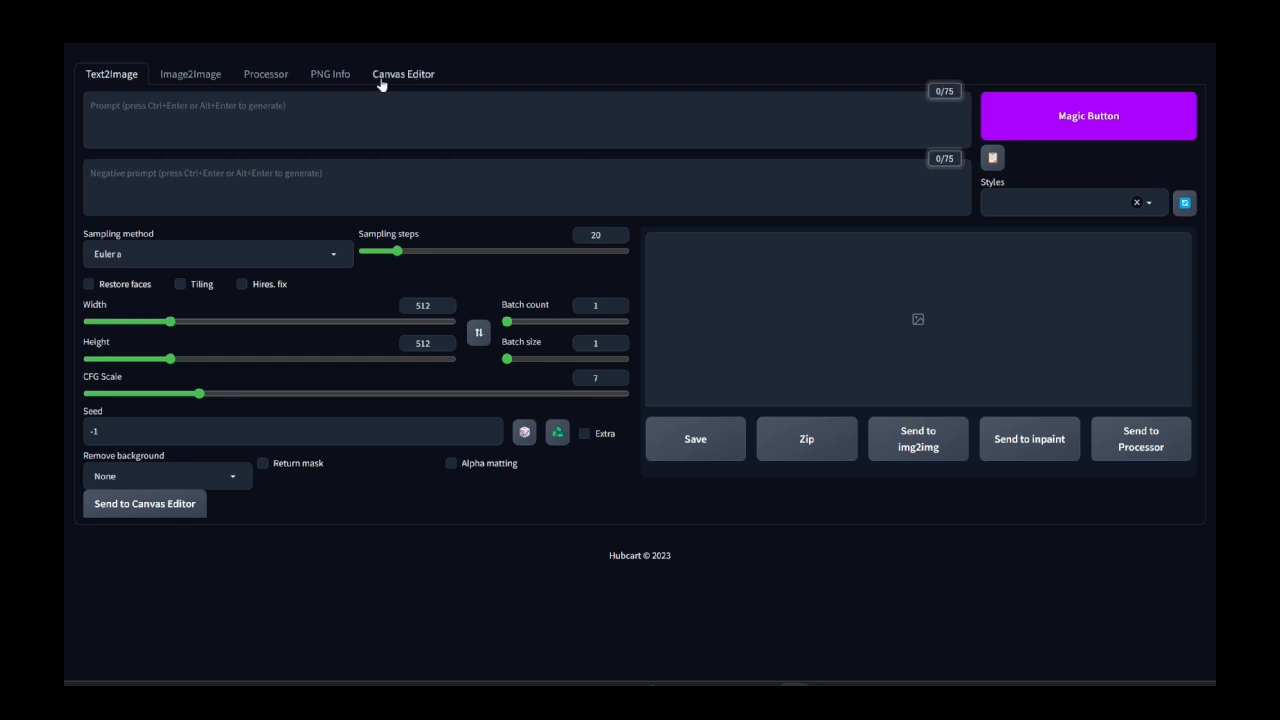
# - Generate an image from the prompt "Pitbull Dog with 1968 Pontiac GTO in the background" and enlarge the result
pyautogui.click(194, 110)
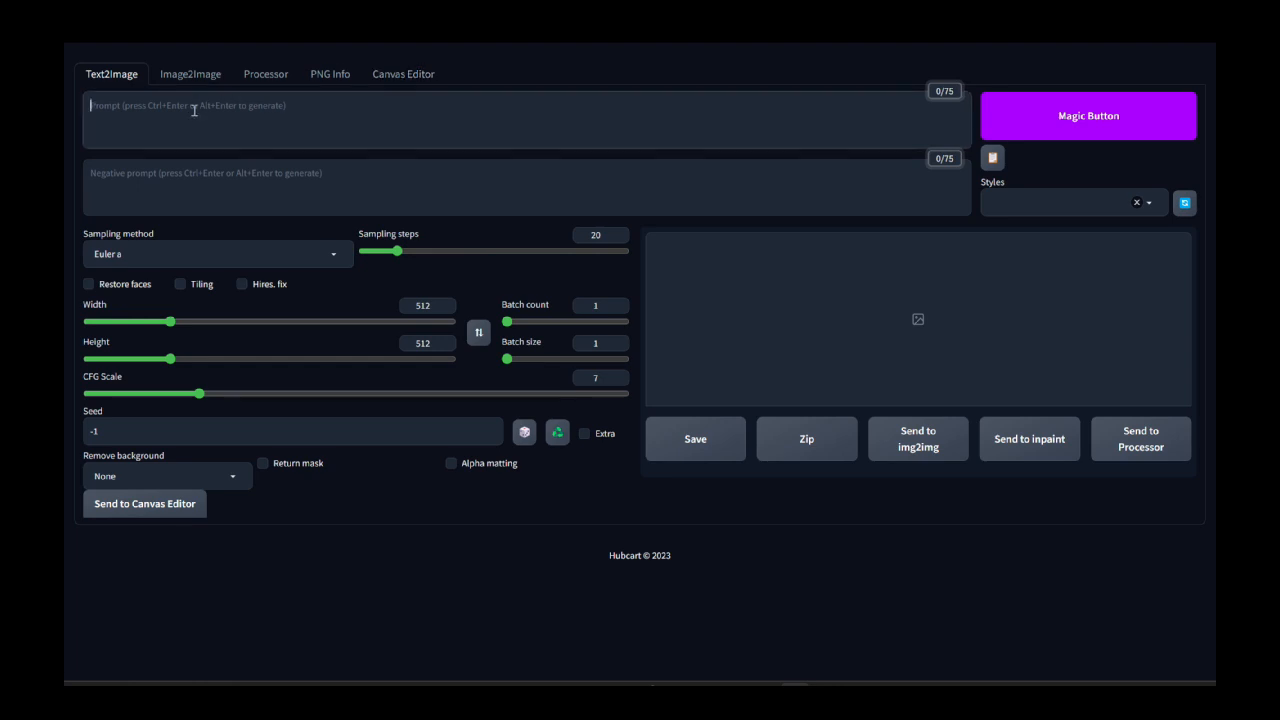
pyautogui.write('Pitbull Dog with 1968 Pontiac GTO in te')
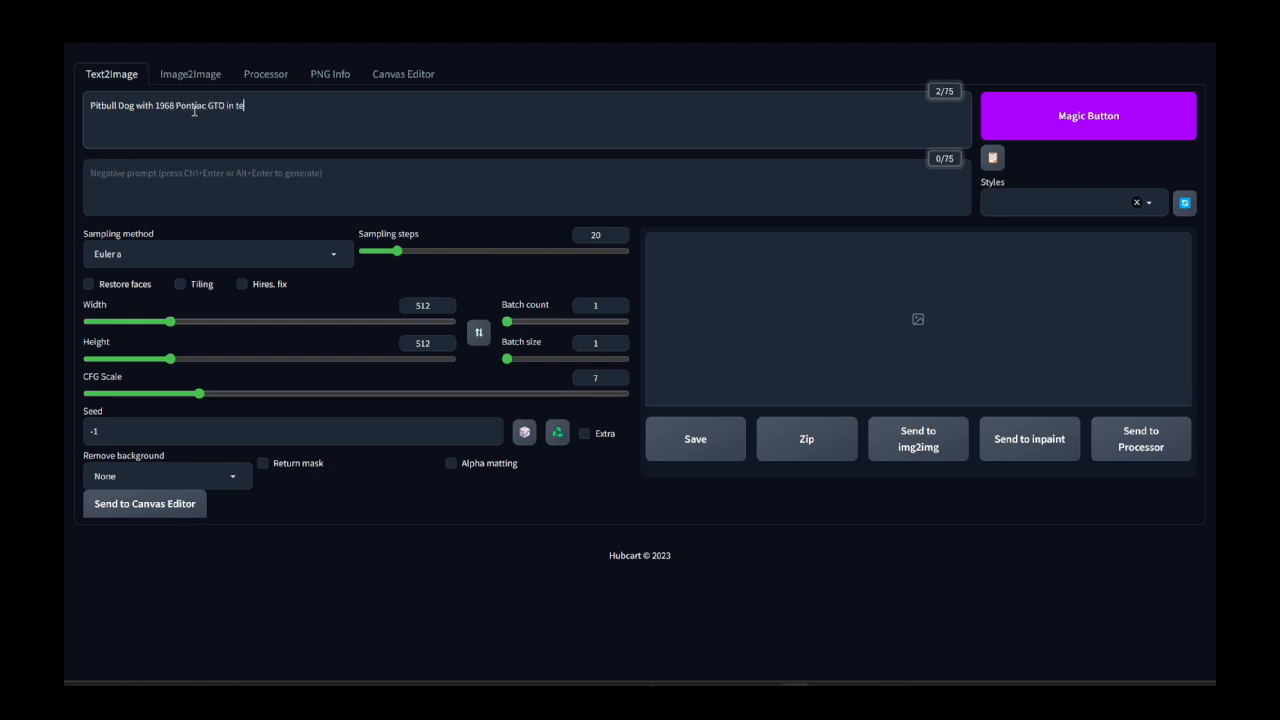
pyautogui.press('BackSpace')
pyautogui.write('he background')
pyautogui.click(1040, 122)
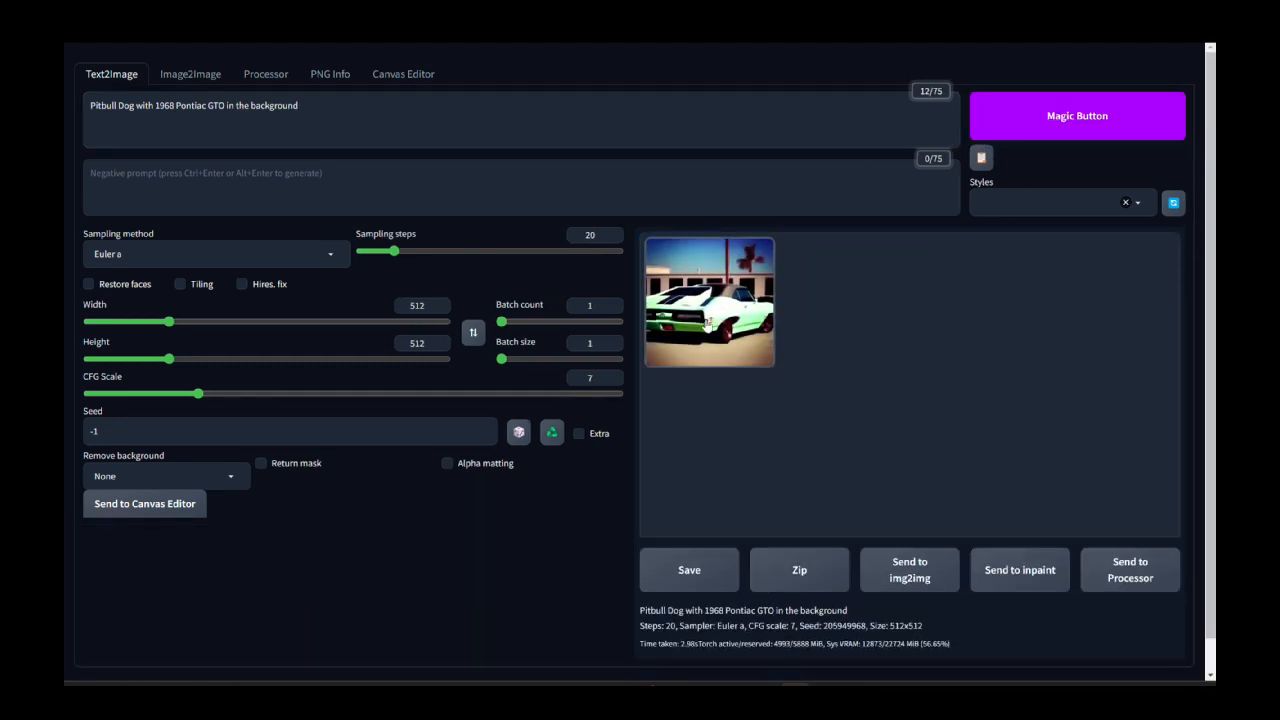
pyautogui.click(706, 327)
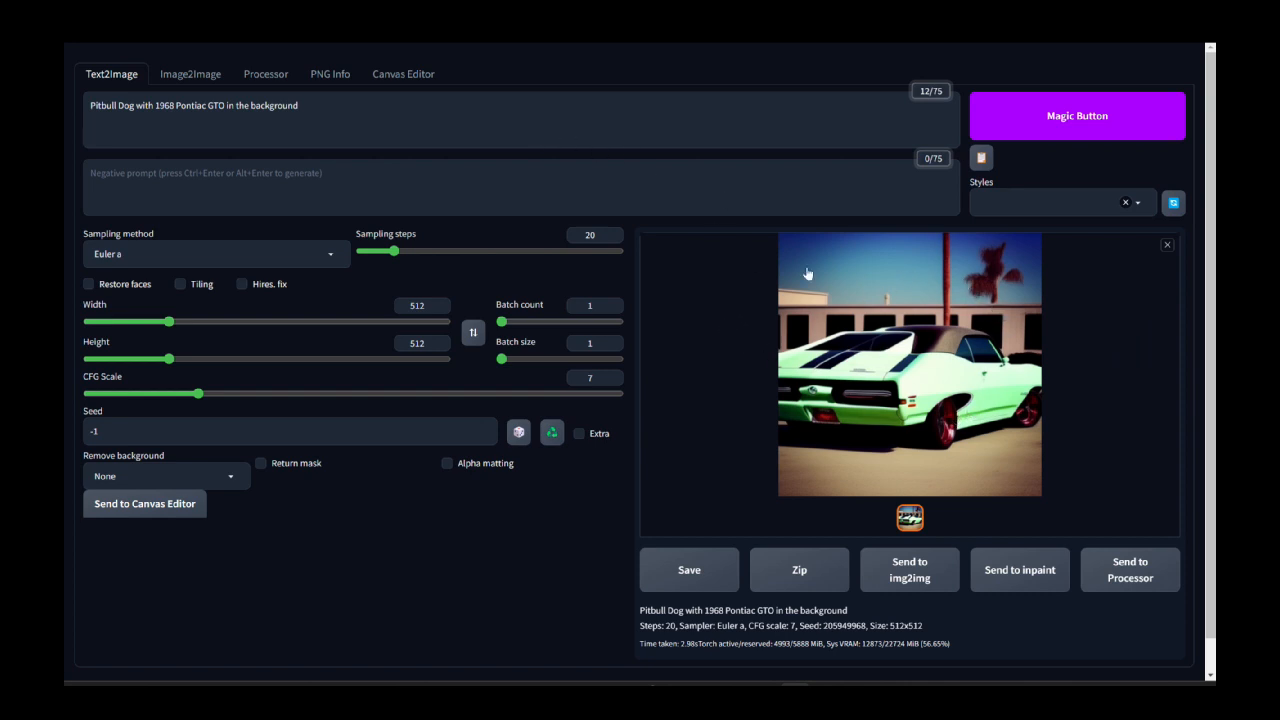
# - Select the Ambient Colors style and apply its text to the prompt and negative prompt
pyautogui.click(480, 111)
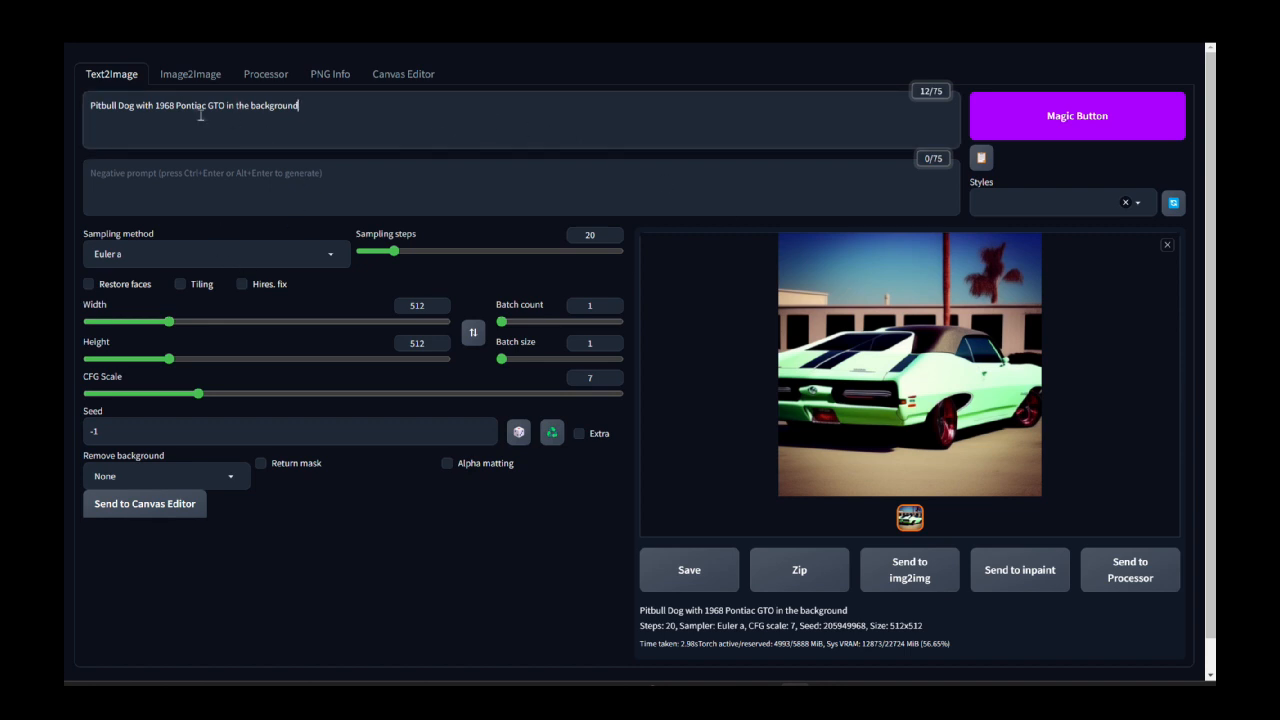
pyautogui.click(1047, 204)
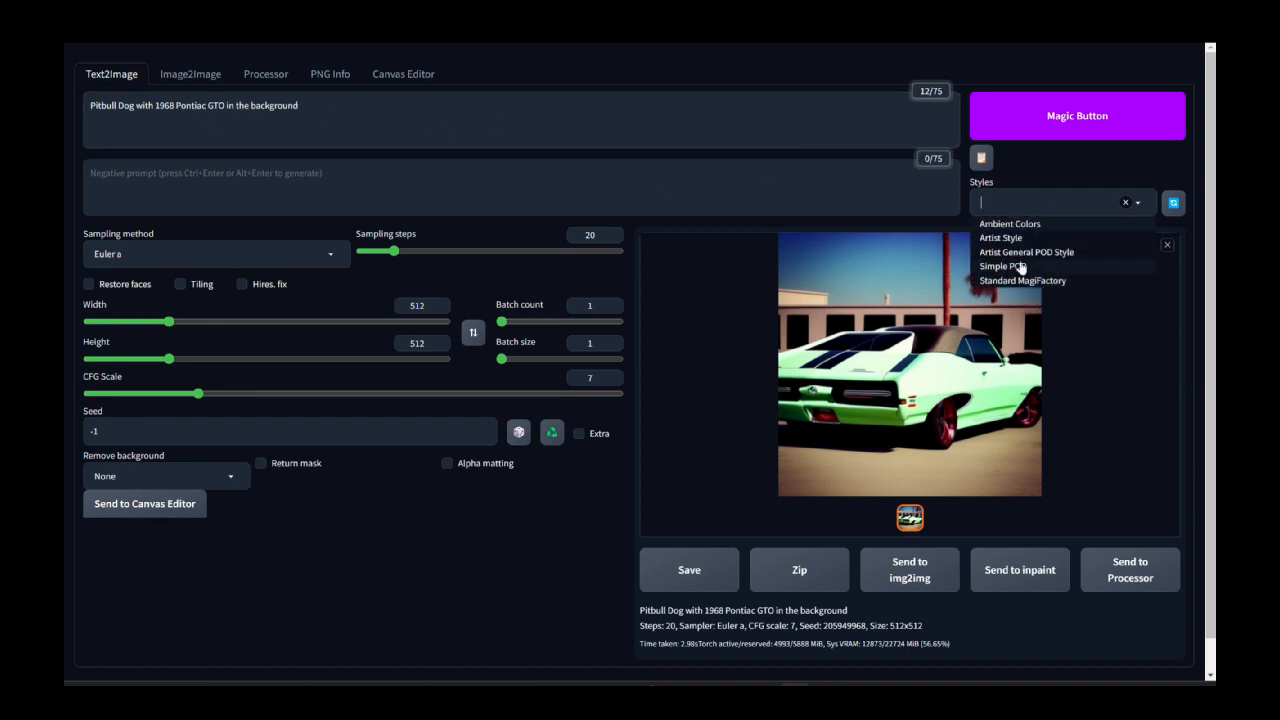
pyautogui.click(1036, 224)
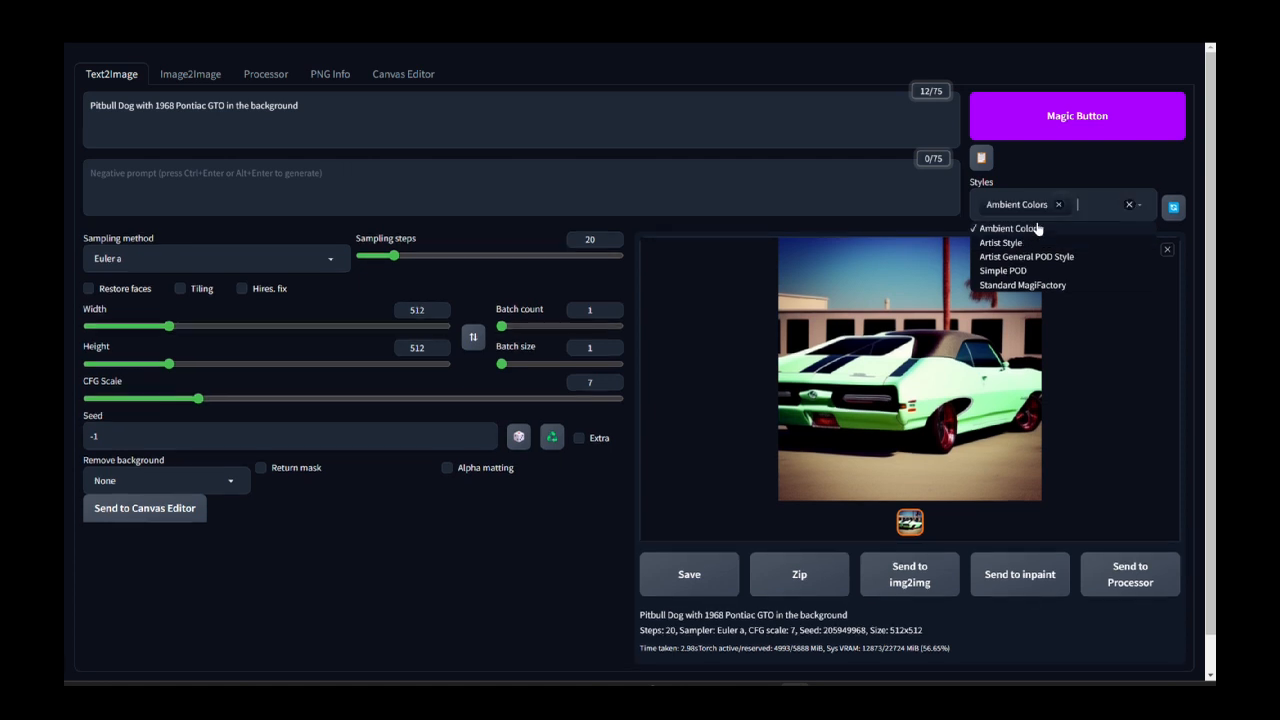
pyautogui.click(979, 160)
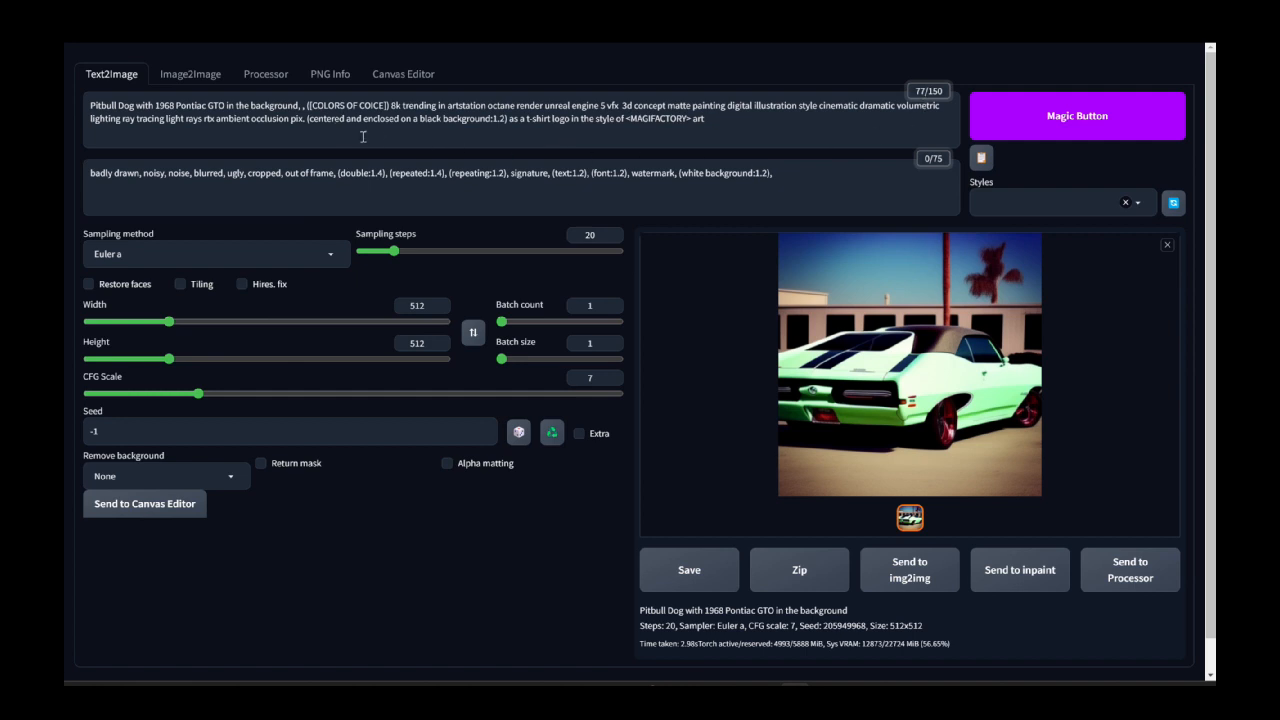
# - Delete the "([COLORS OF COICE])" placeholder and the extra comma from the prompt, and generate the image twice
pyautogui.moveTo(310, 105); pyautogui.dragTo(389, 102)
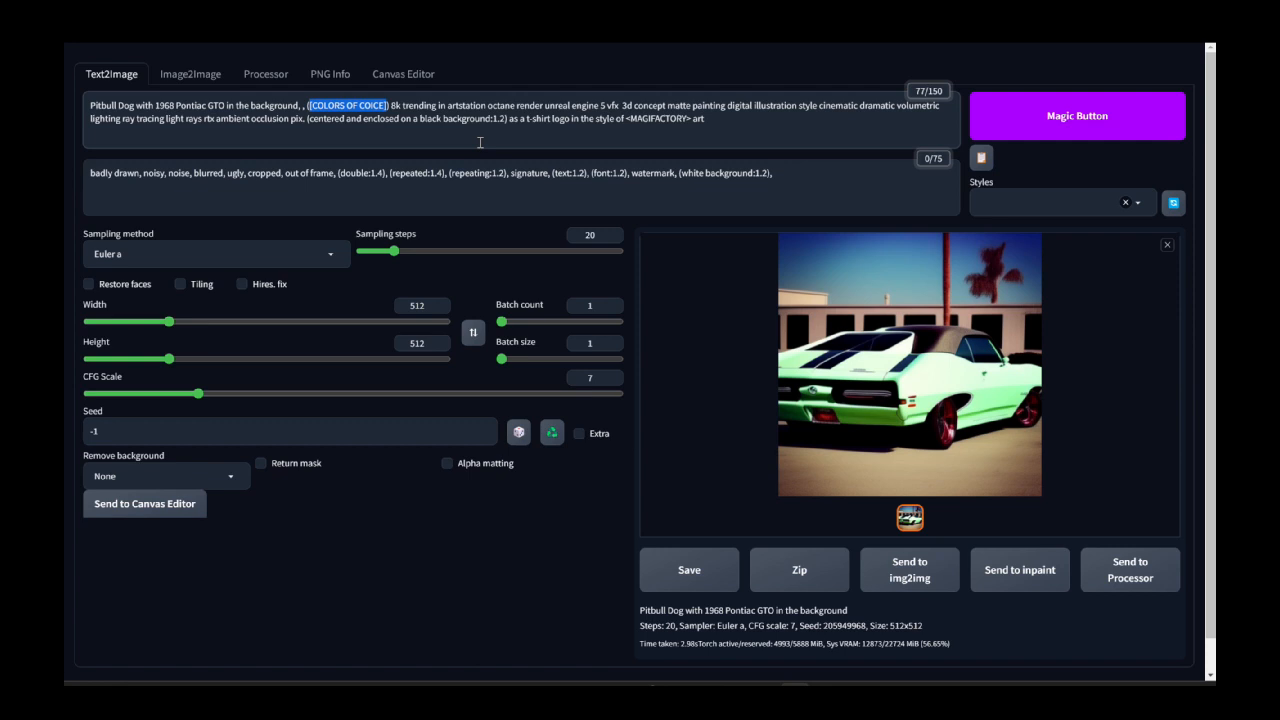
pyautogui.press('BackSpace')
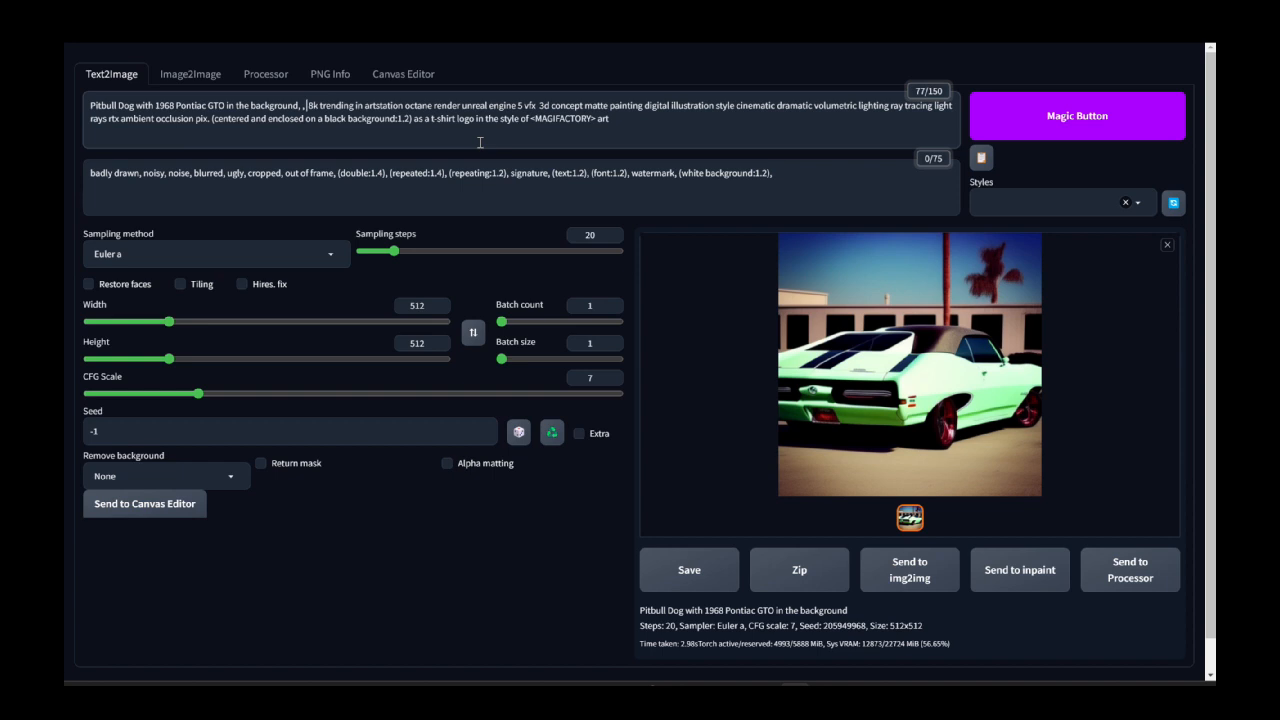
pyautogui.press('BackSpace')
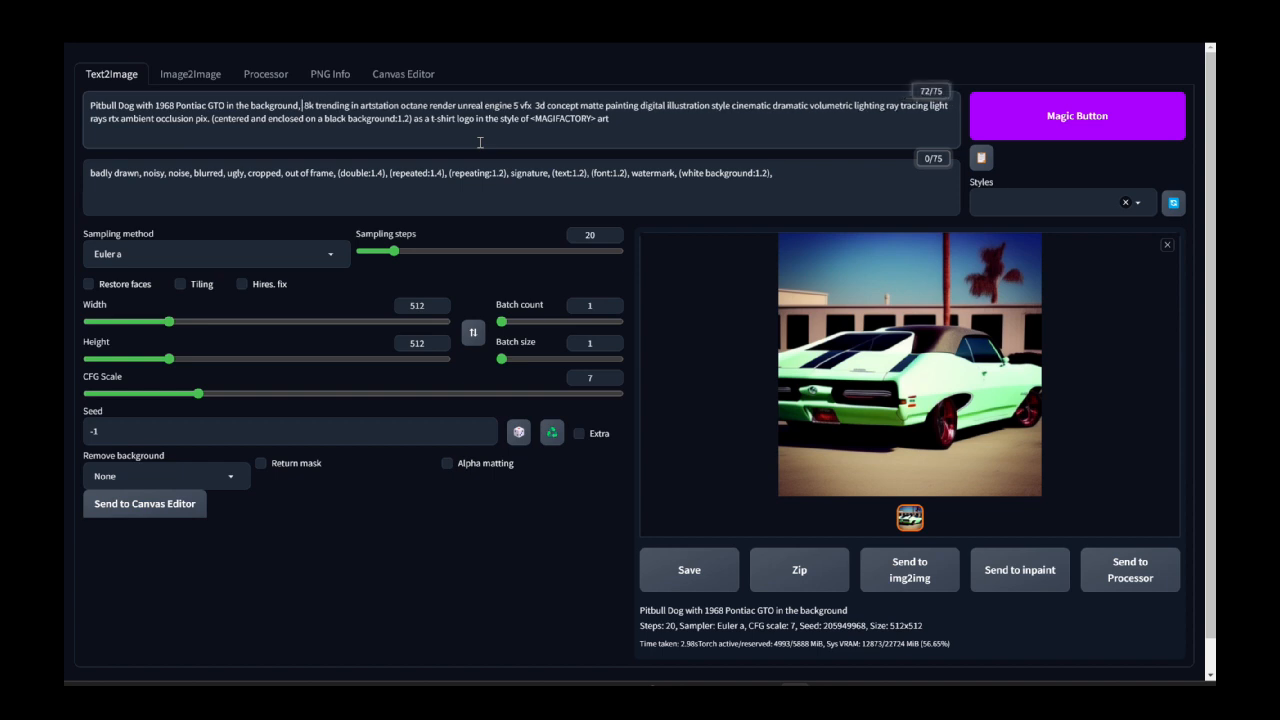
pyautogui.click(1058, 118)
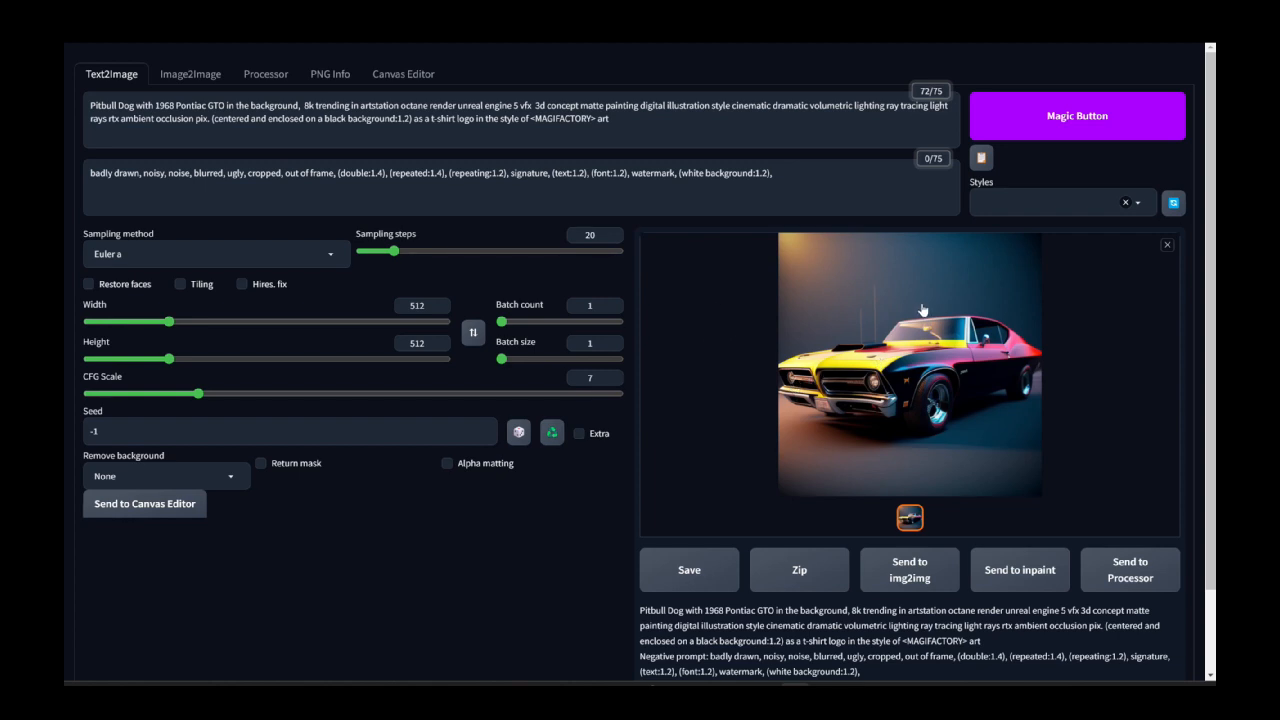
pyautogui.click(1066, 118)
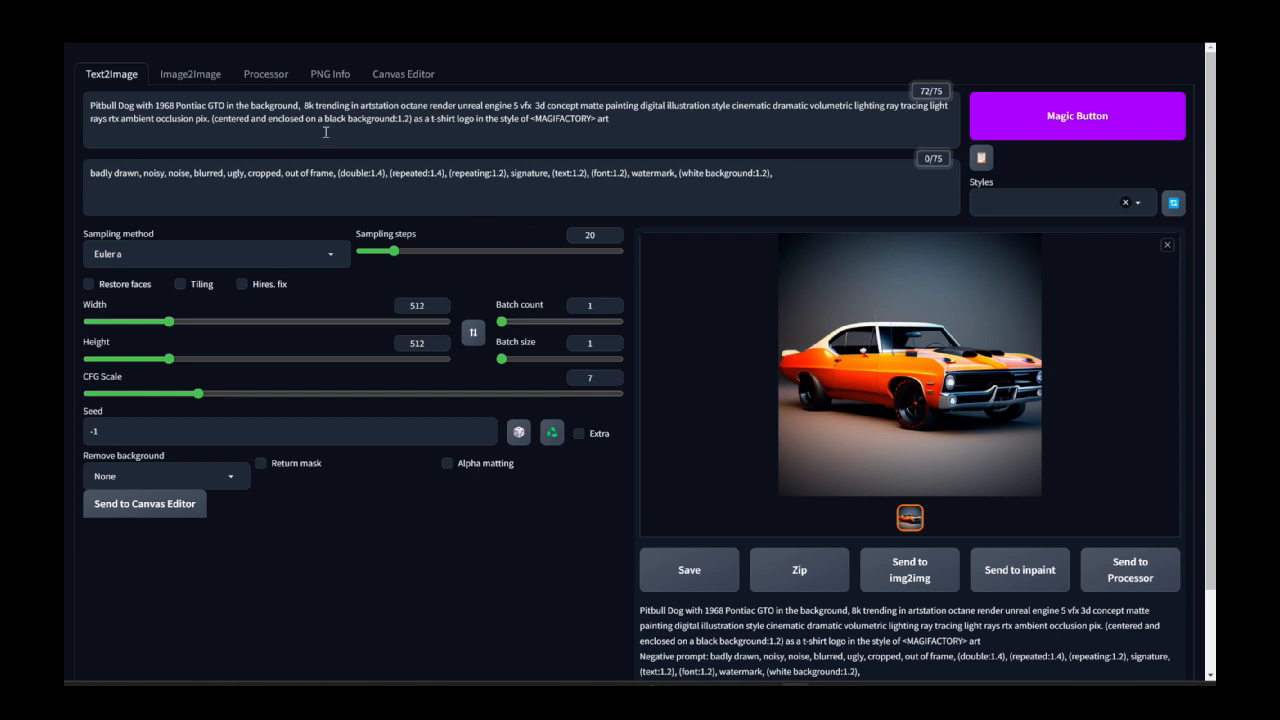
# - Remove "with 1968 Pontiac GTO in the background," from the prompt and generate a new image
pyautogui.moveTo(300, 104); pyautogui.dragTo(84, 106)
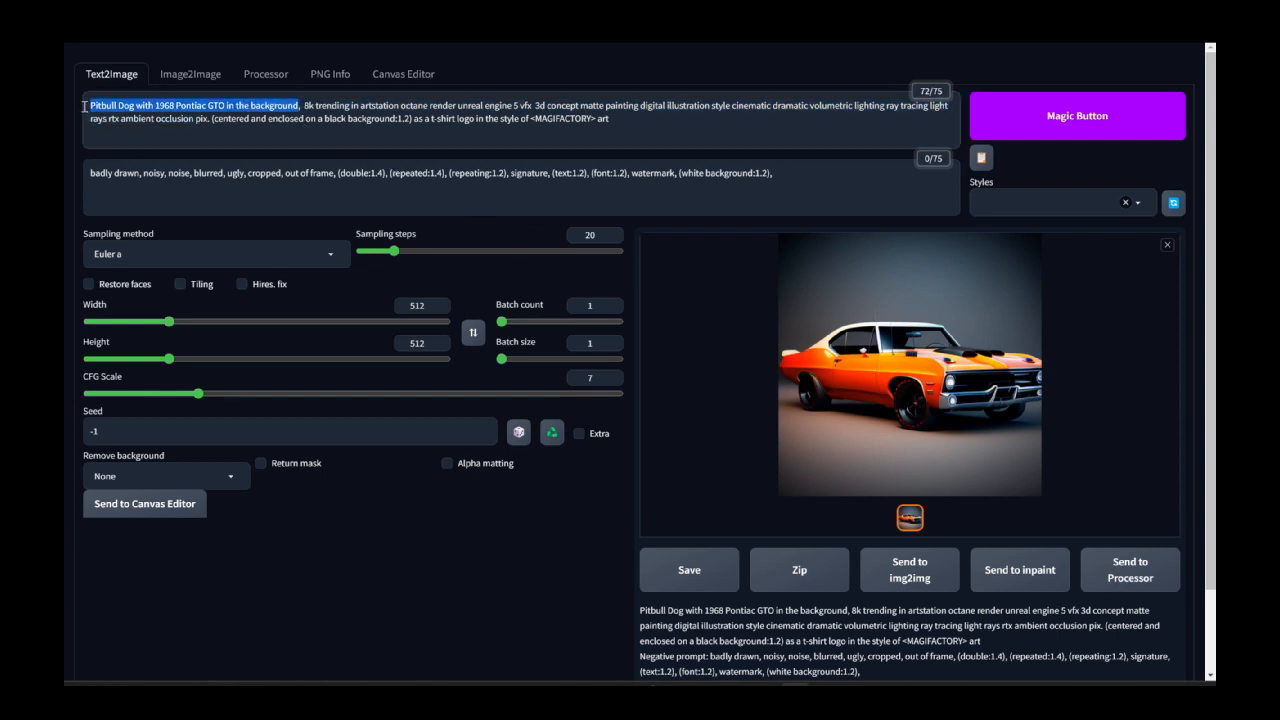
pyautogui.click(140, 104)
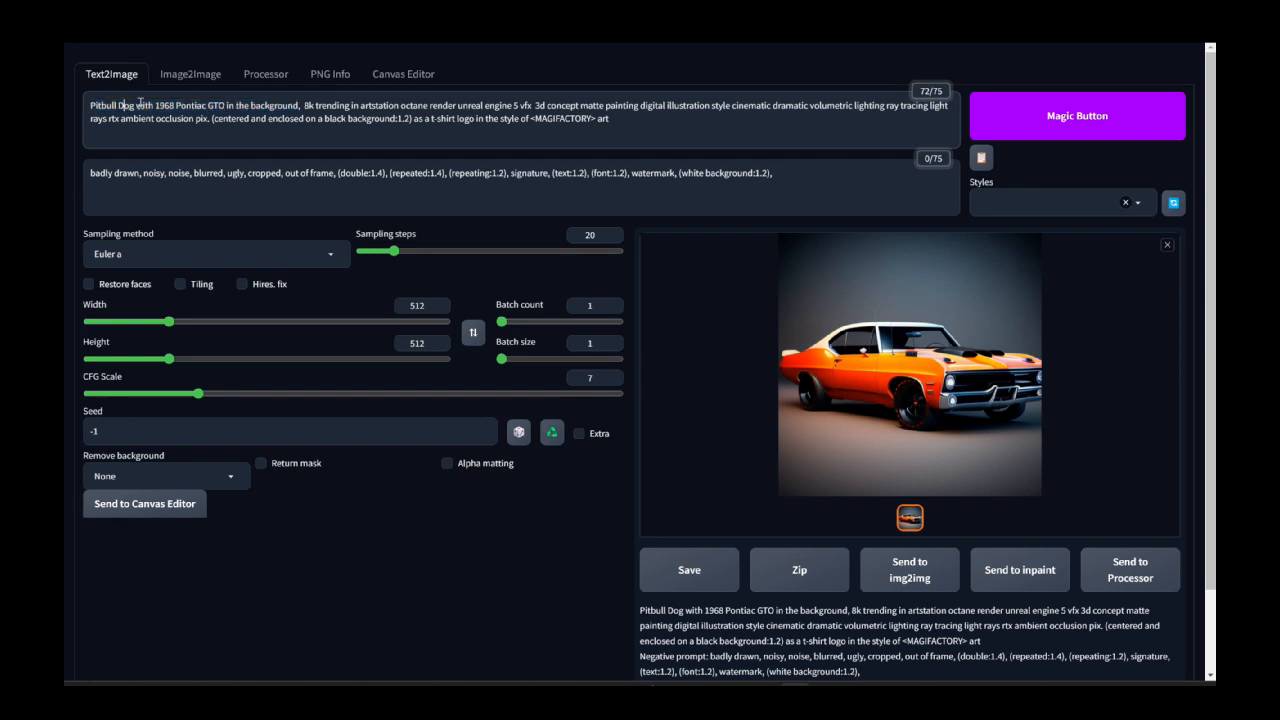
pyautogui.moveTo(136, 104); pyautogui.dragTo(301, 96)
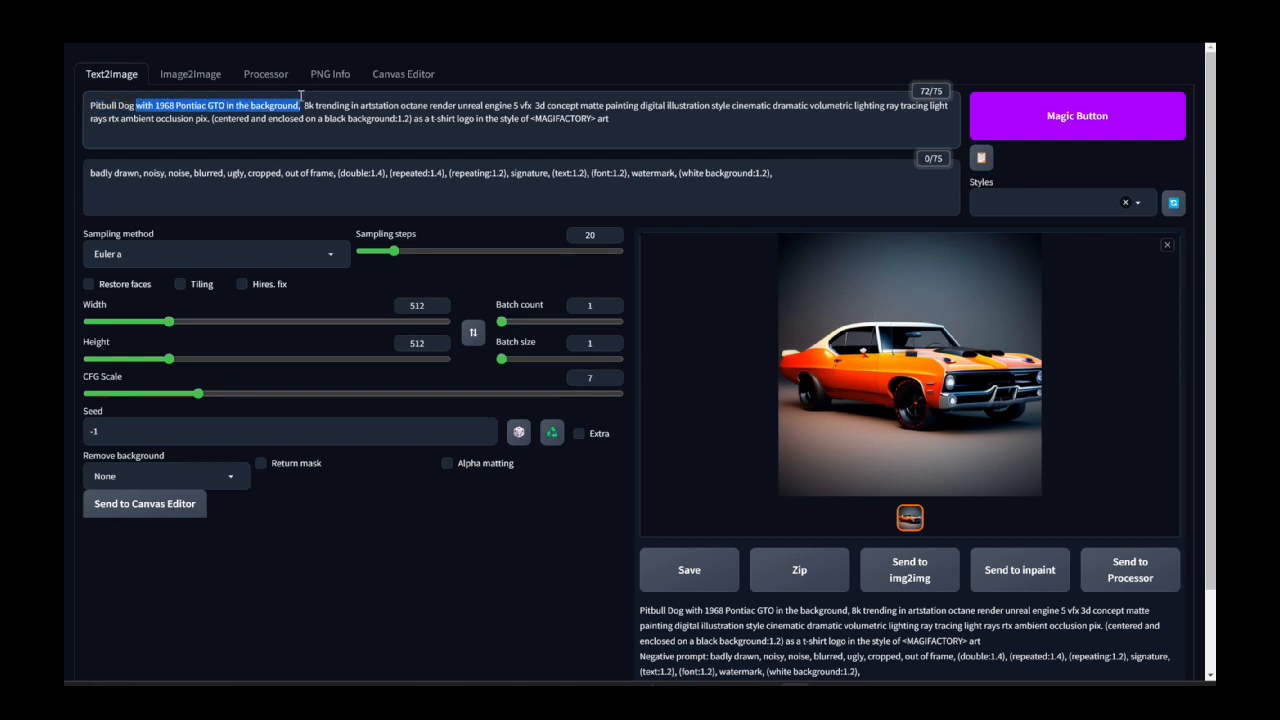
pyautogui.press('BackSpace')
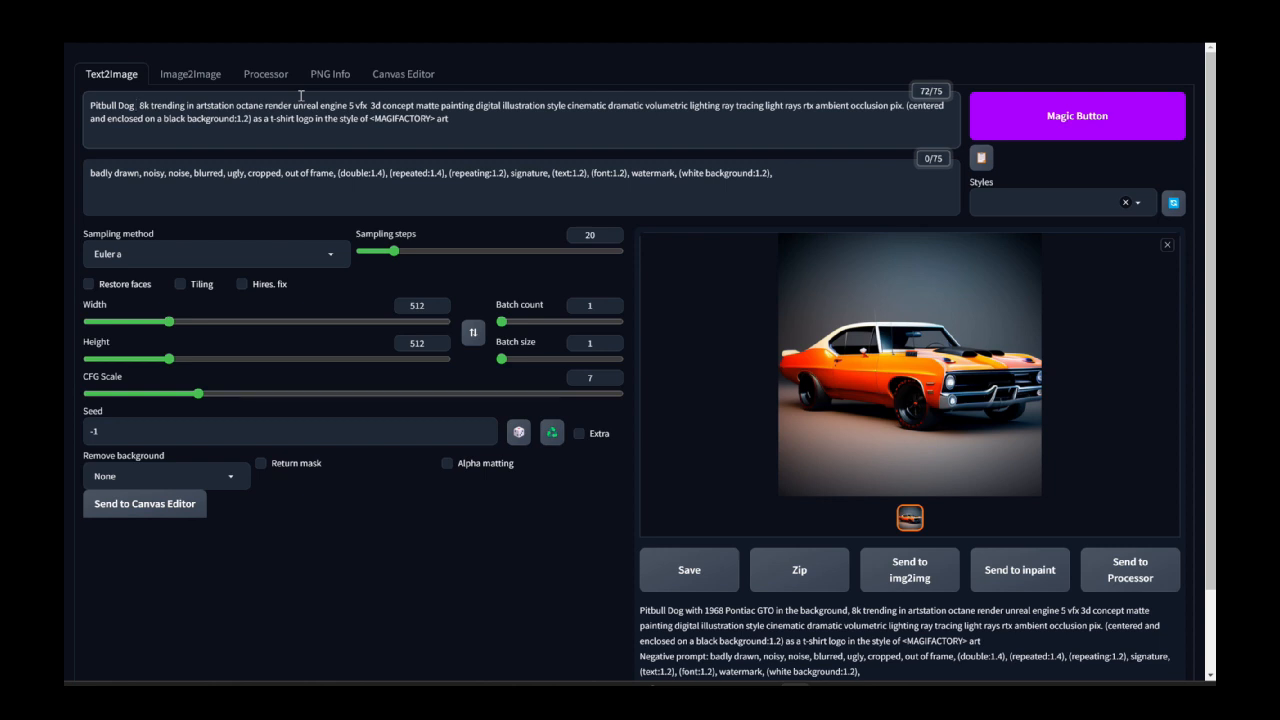
pyautogui.click(1043, 104)
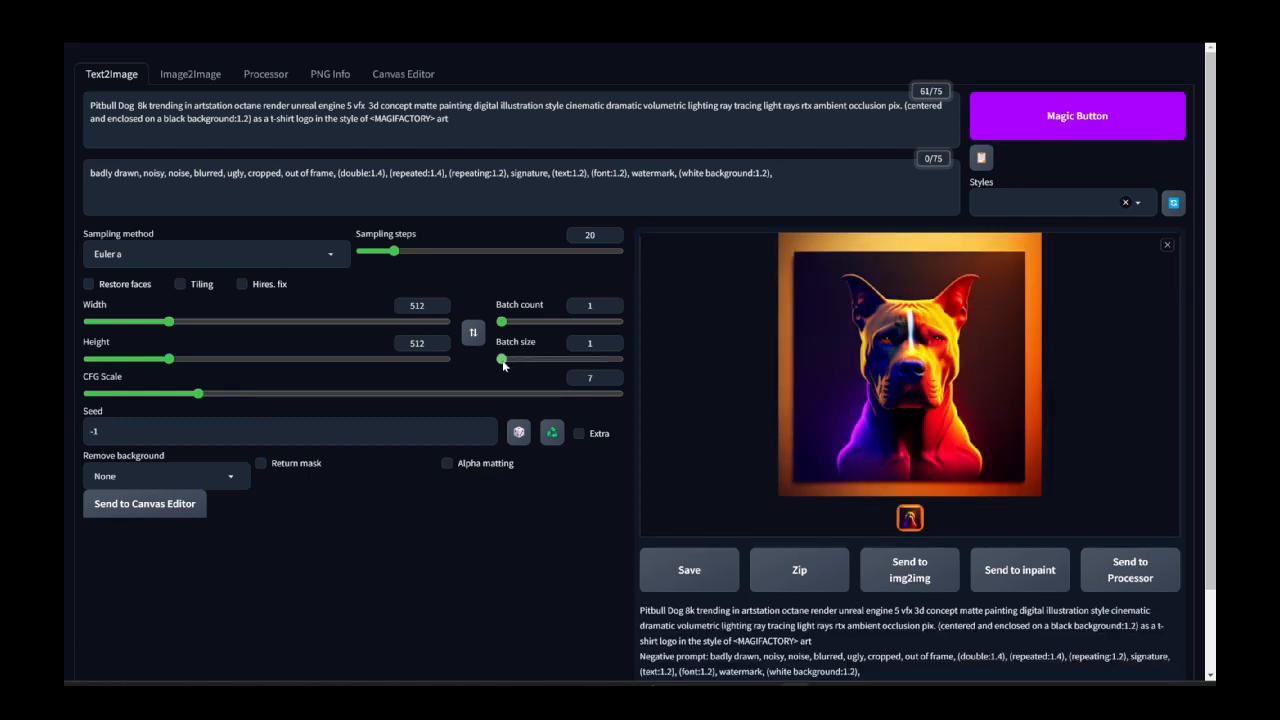
# - Set the sampling method to DPM++ 2S a Karras with a batch size of 1, and generate the image twice
pyautogui.moveTo(501, 358); pyautogui.dragTo(631, 353)
pyautogui.click(212, 253)
pyautogui.click(152, 488)
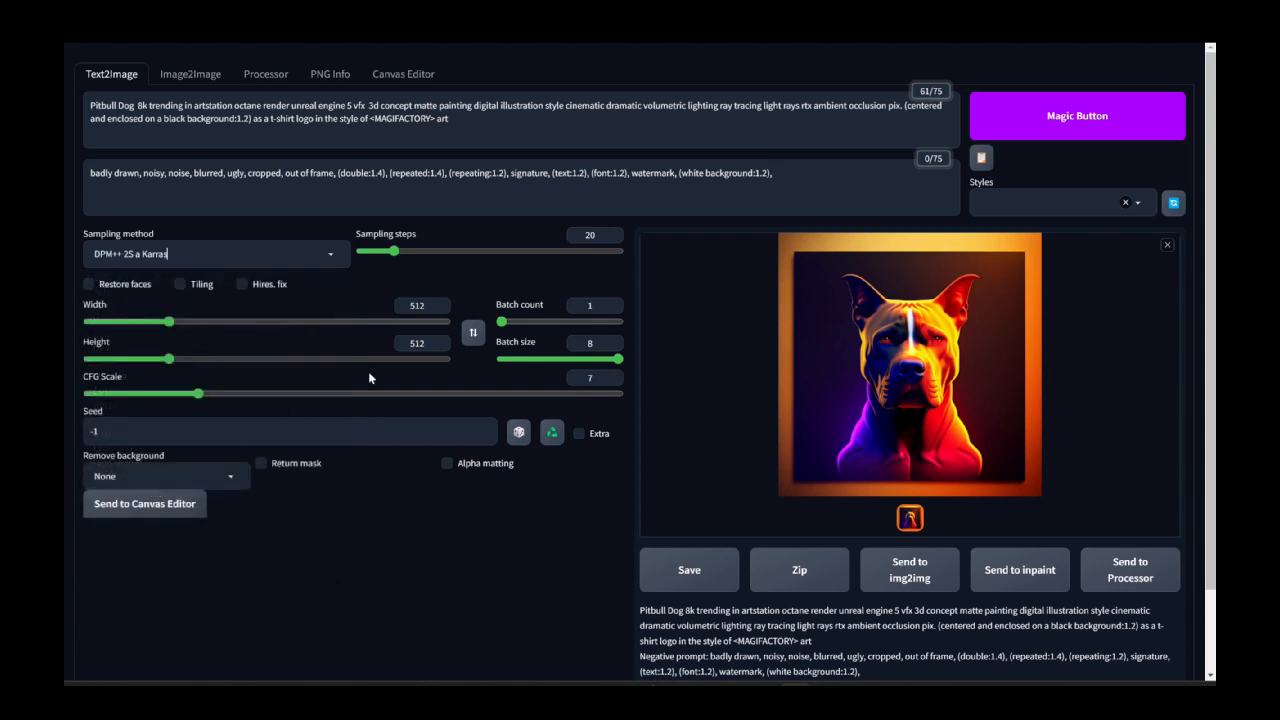
pyautogui.moveTo(618, 358); pyautogui.dragTo(490, 366)
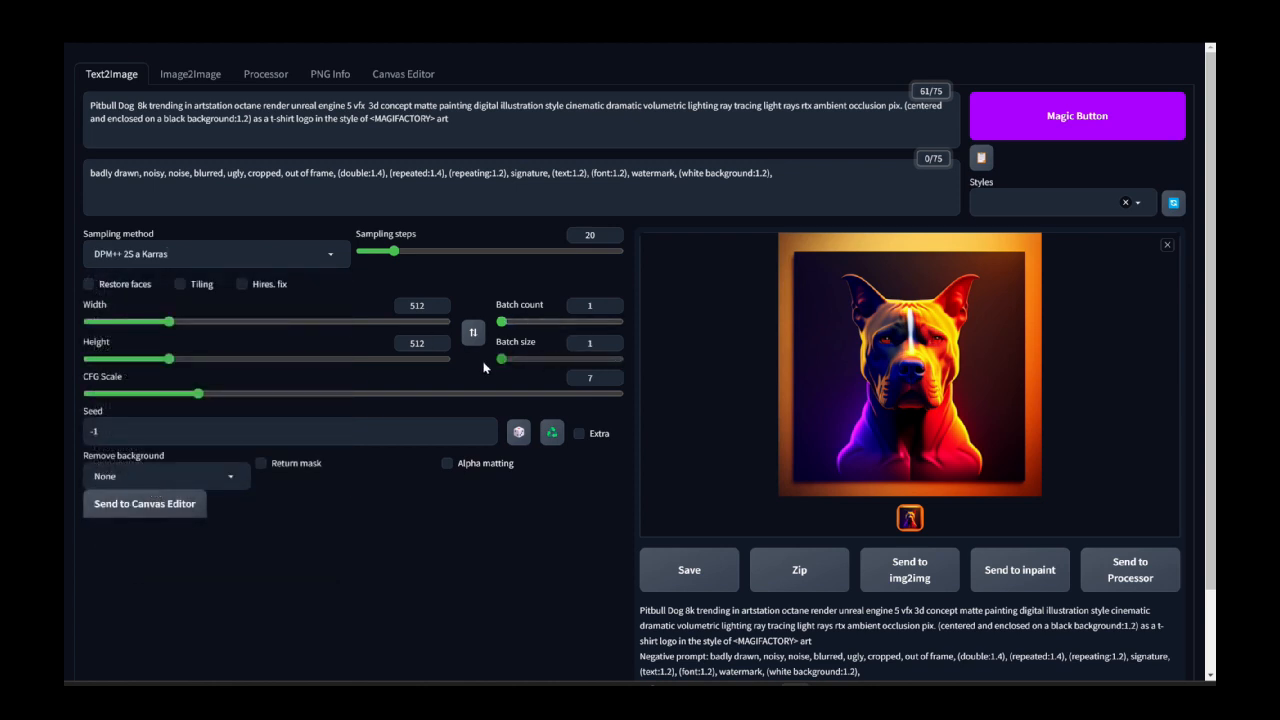
pyautogui.click(234, 256)
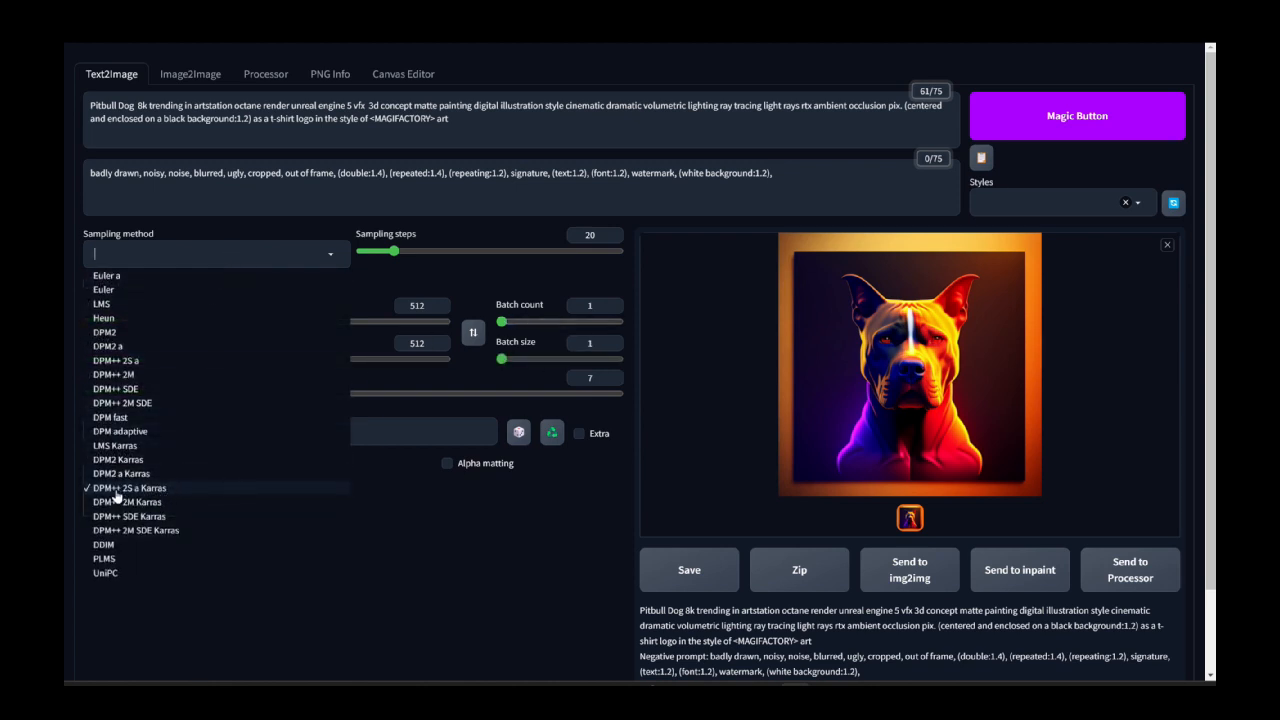
pyautogui.click(462, 490)
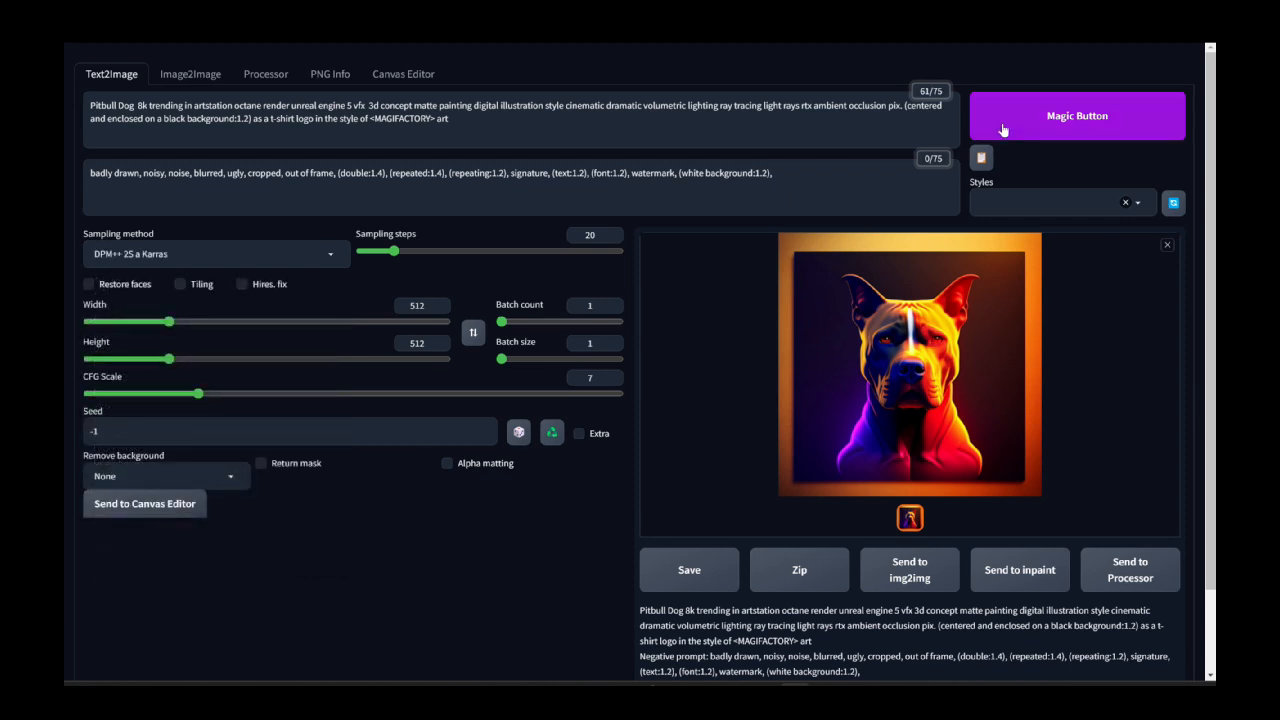
pyautogui.click(1024, 125)
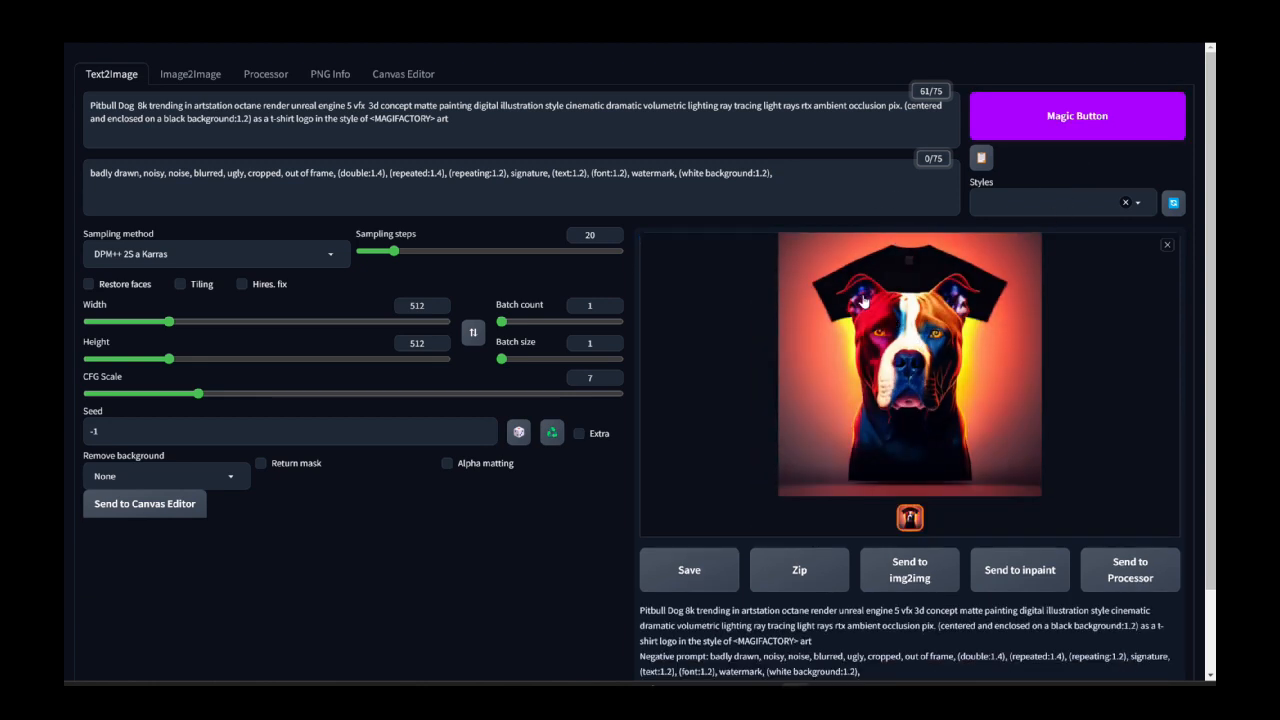
pyautogui.click(1040, 114)
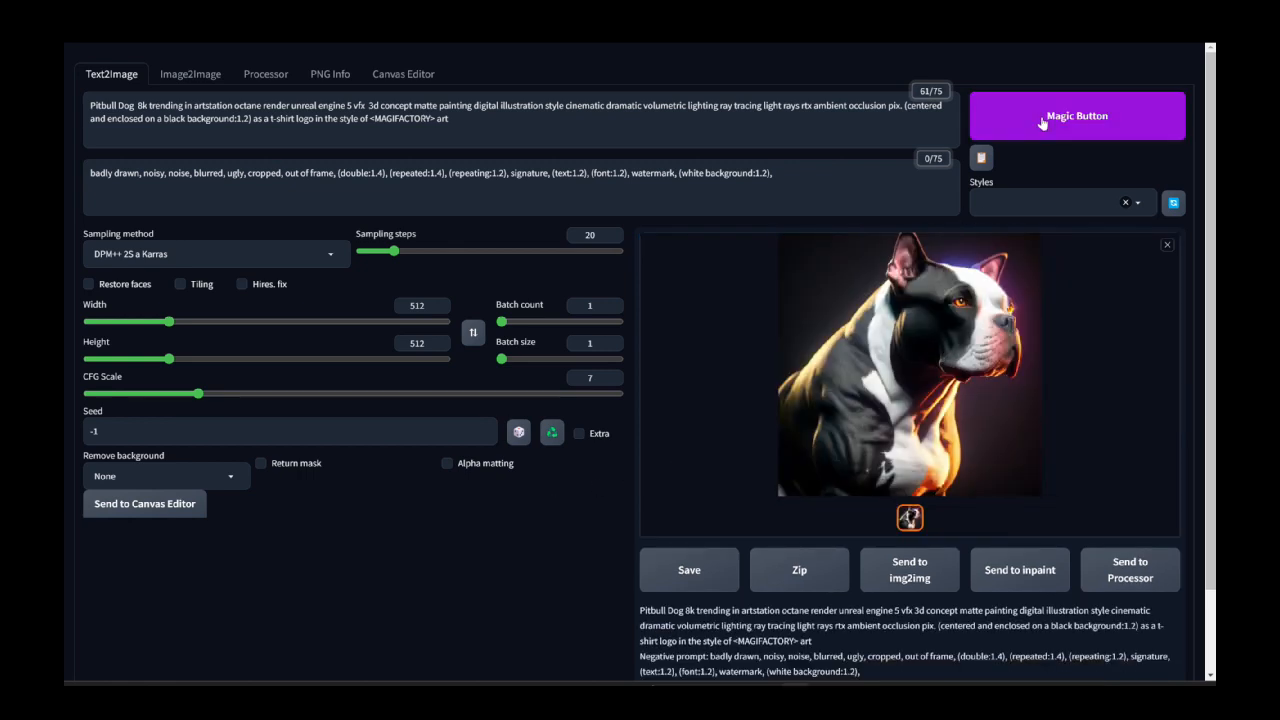
# - Generate a batch of 8 images with the sampling steps set to 38
pyautogui.moveTo(501, 358); pyautogui.dragTo(642, 362)
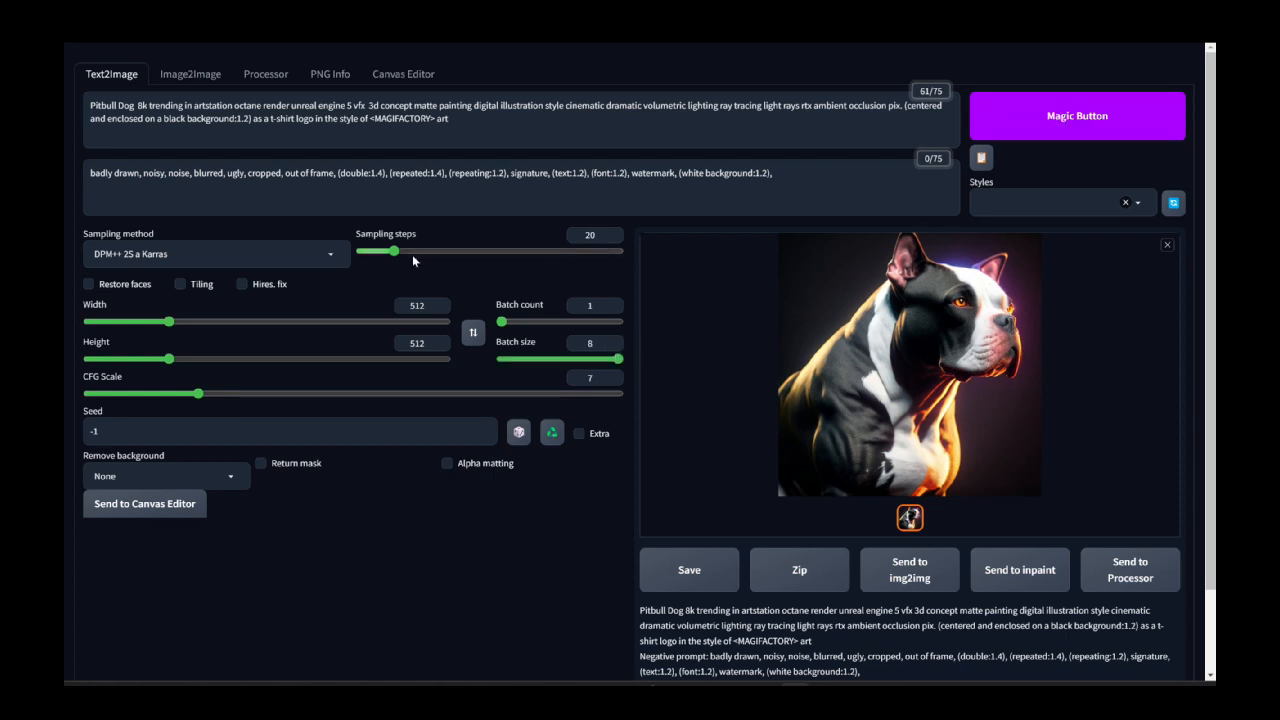
pyautogui.moveTo(395, 251); pyautogui.dragTo(425, 252)
pyautogui.click(1077, 113)
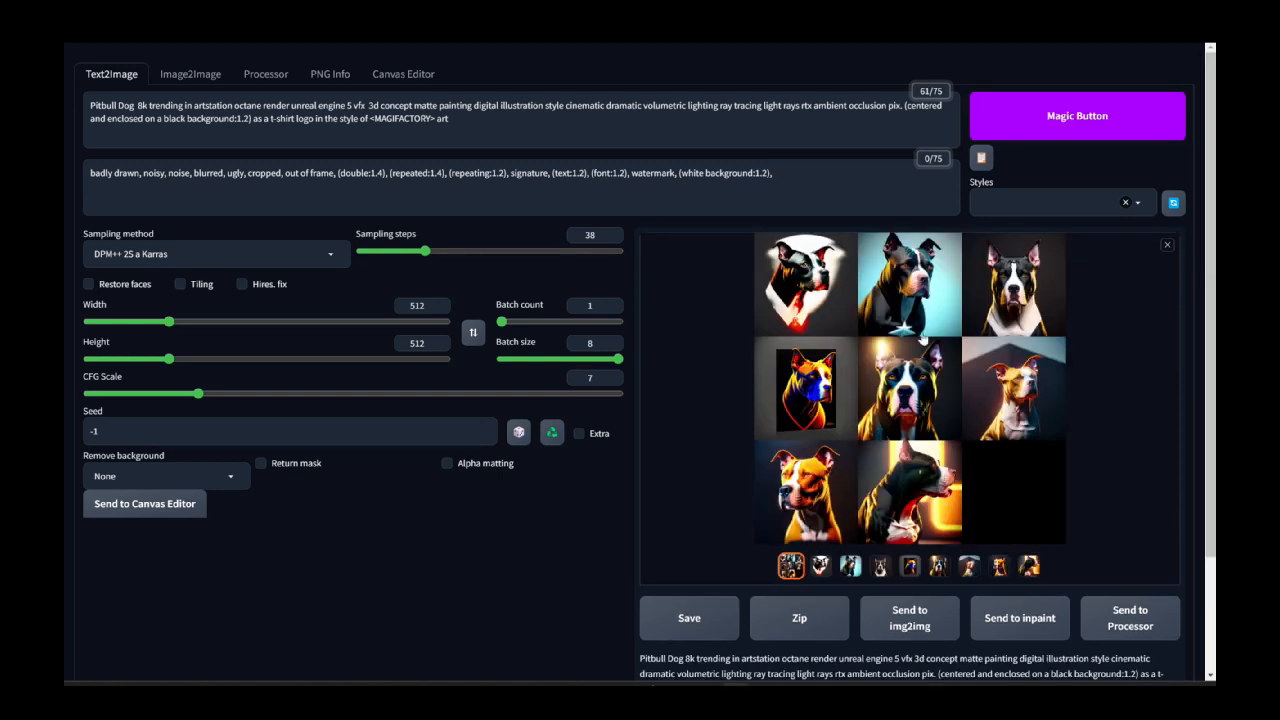
# - Examine the generated pitbull images in the full-size grid view and close it
pyautogui.click(847, 338)
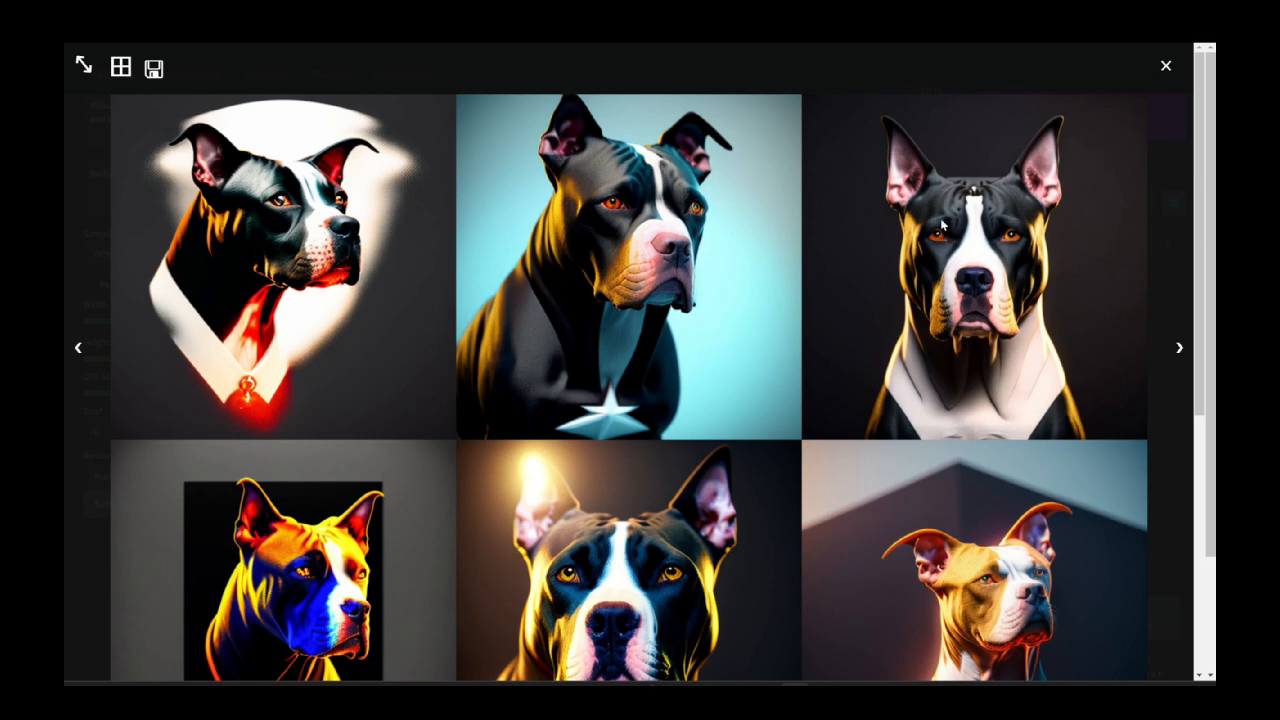
pyautogui.scroll(-2, 941, 228)
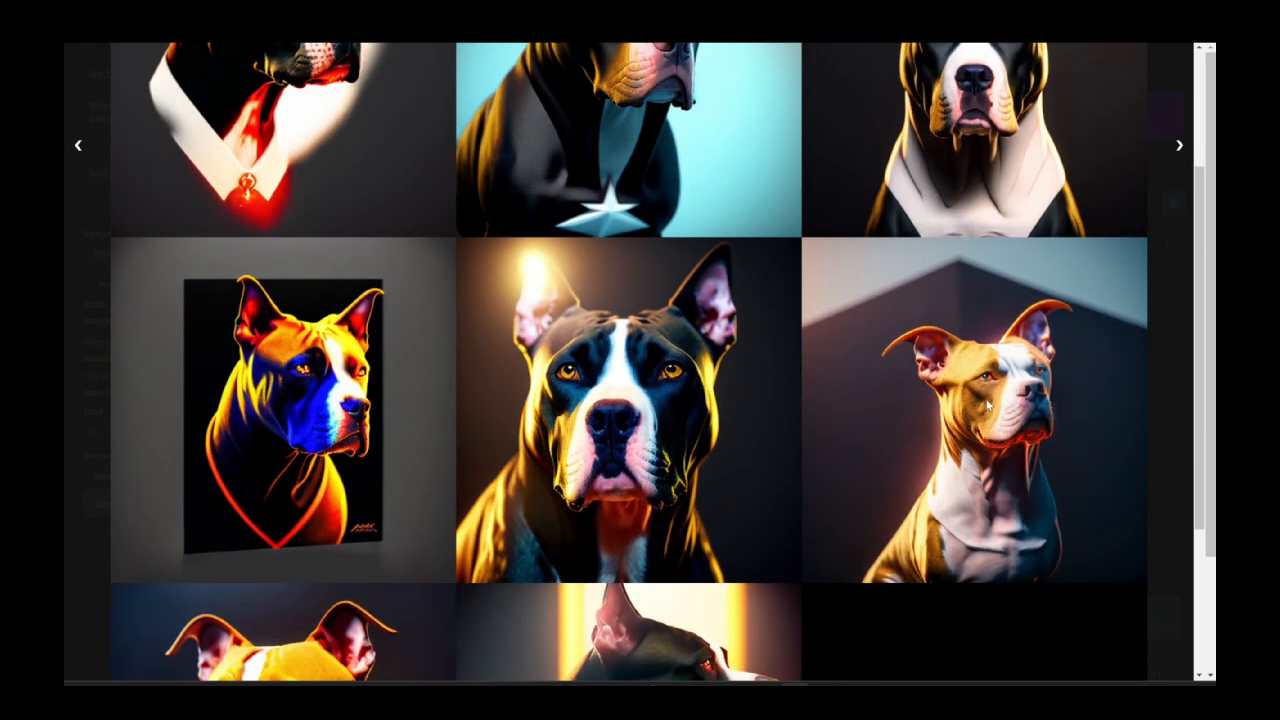
pyautogui.scroll(-3, 594, 397)
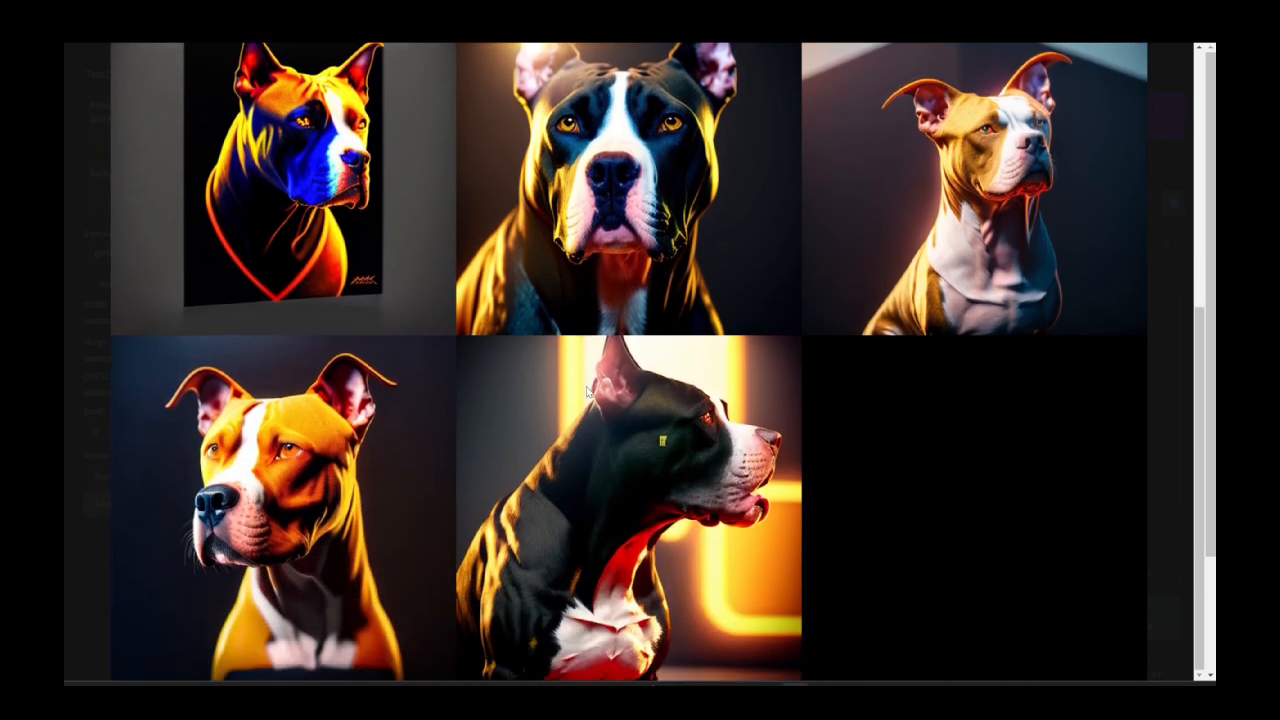
pyautogui.scroll(-3, 600, 420)
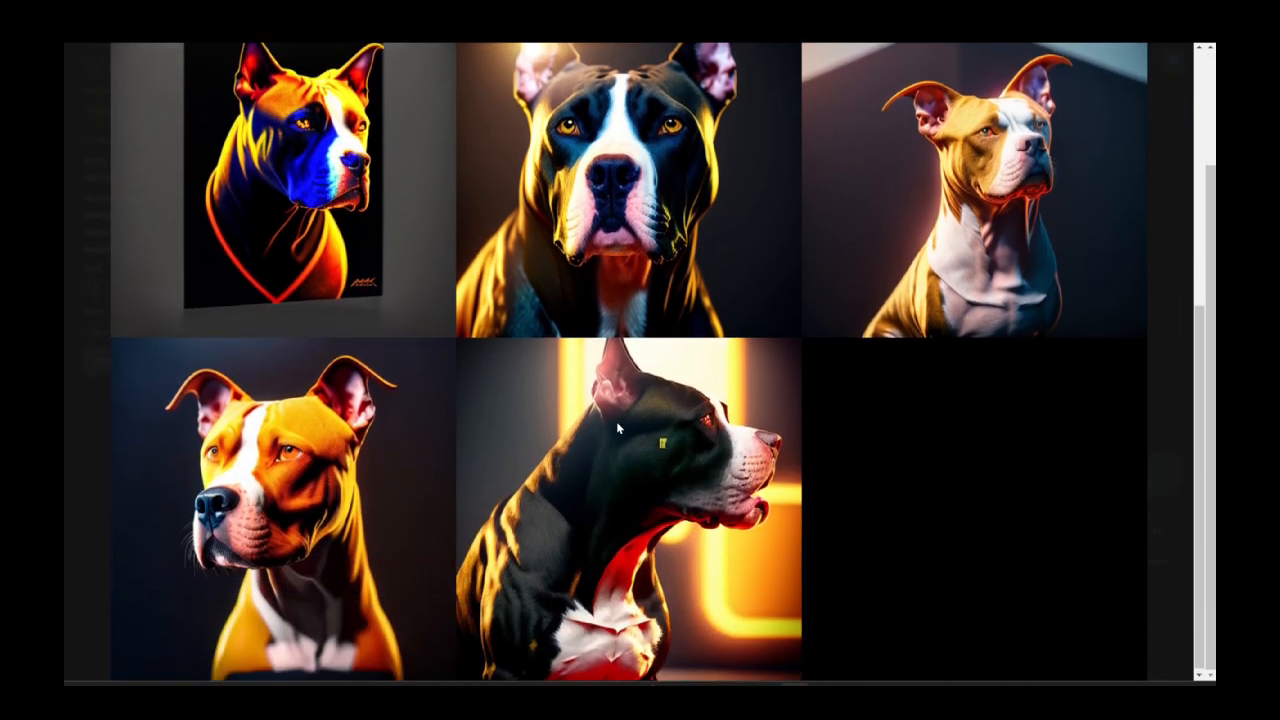
pyautogui.scroll(3, 616, 421)
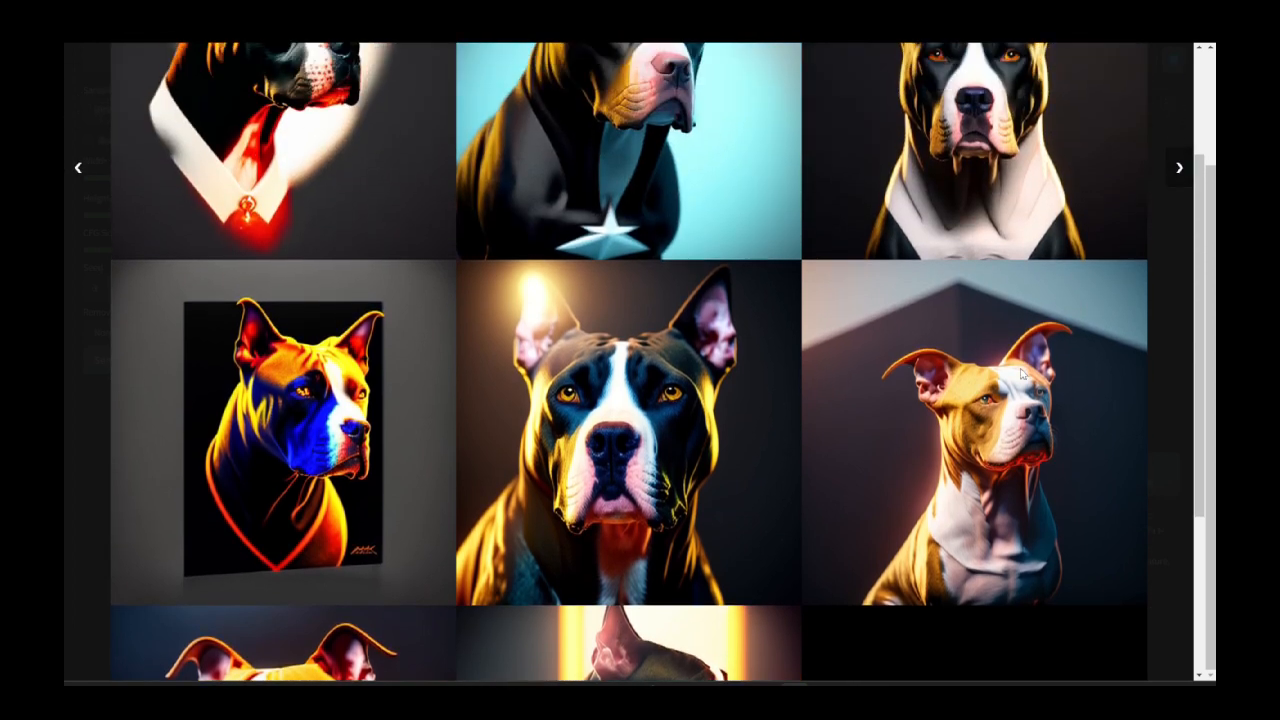
pyautogui.scroll(3, 1140, 175)
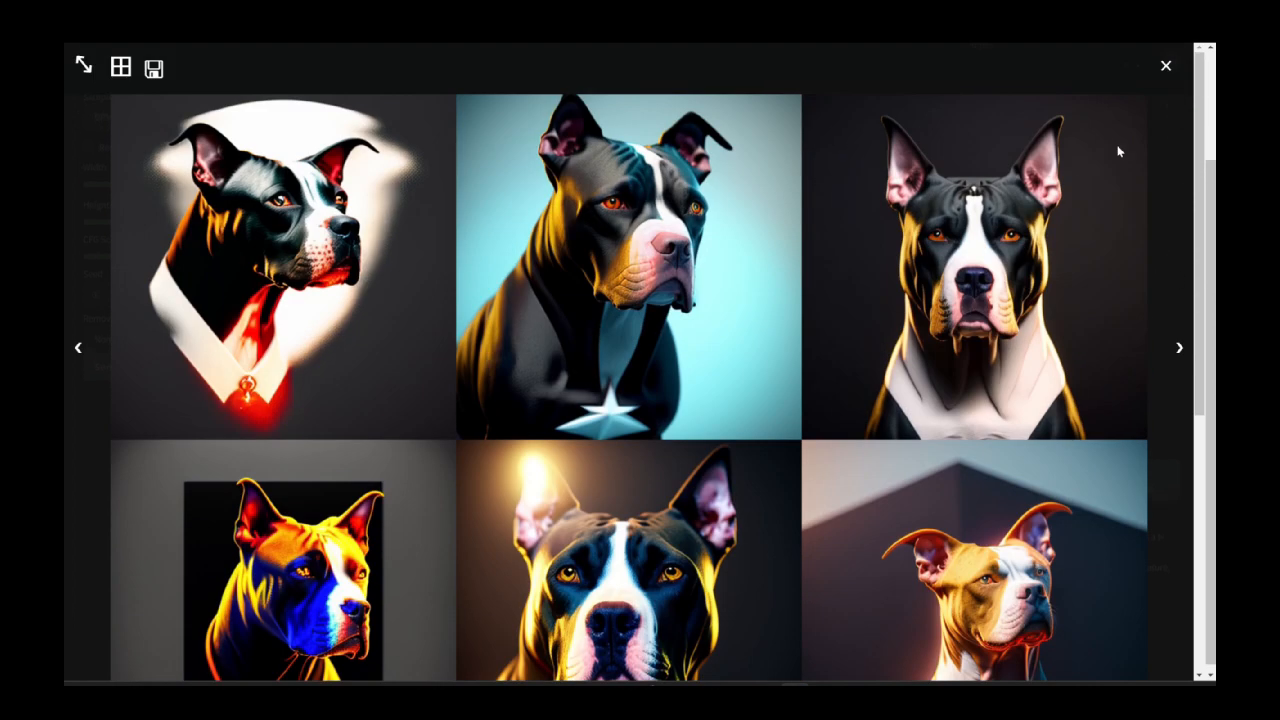
pyautogui.click(1166, 63)
# - Save the third individual pitbull image, the front-facing one on a dark background, and download its PNG file
pyautogui.scroll(-2, 731, 429)
pyautogui.click(820, 423)
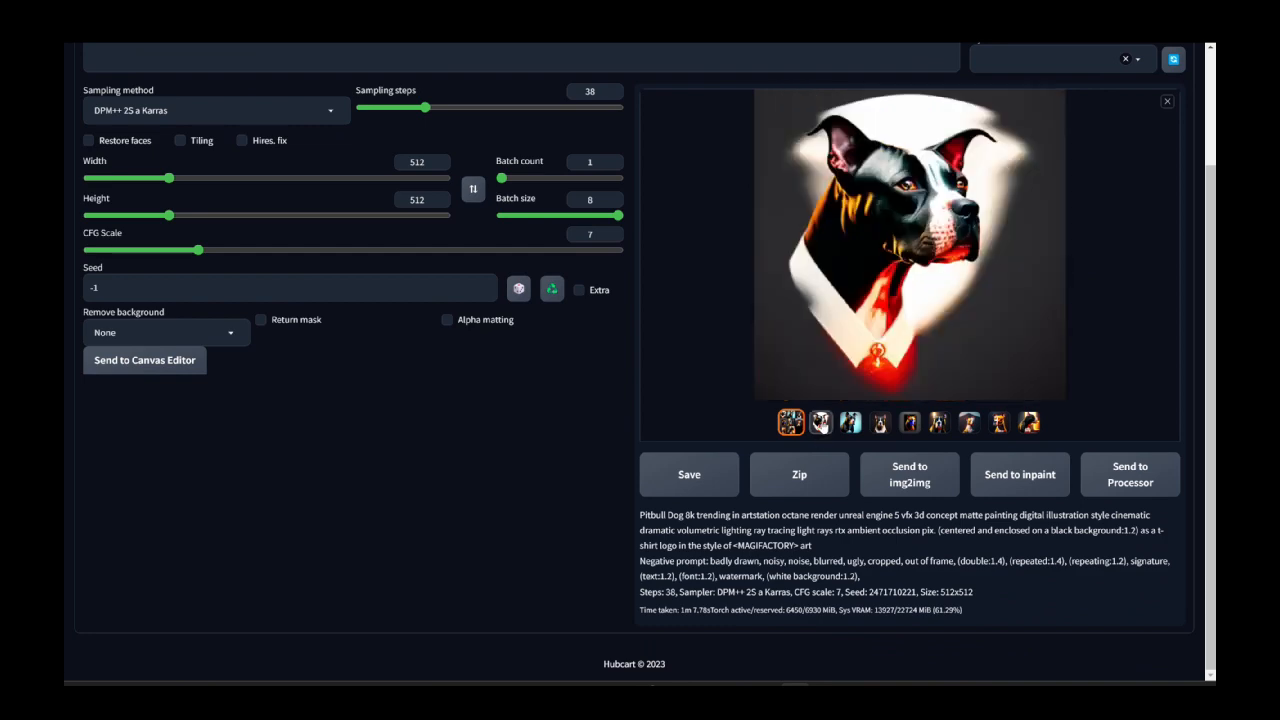
pyautogui.click(849, 423)
pyautogui.click(880, 423)
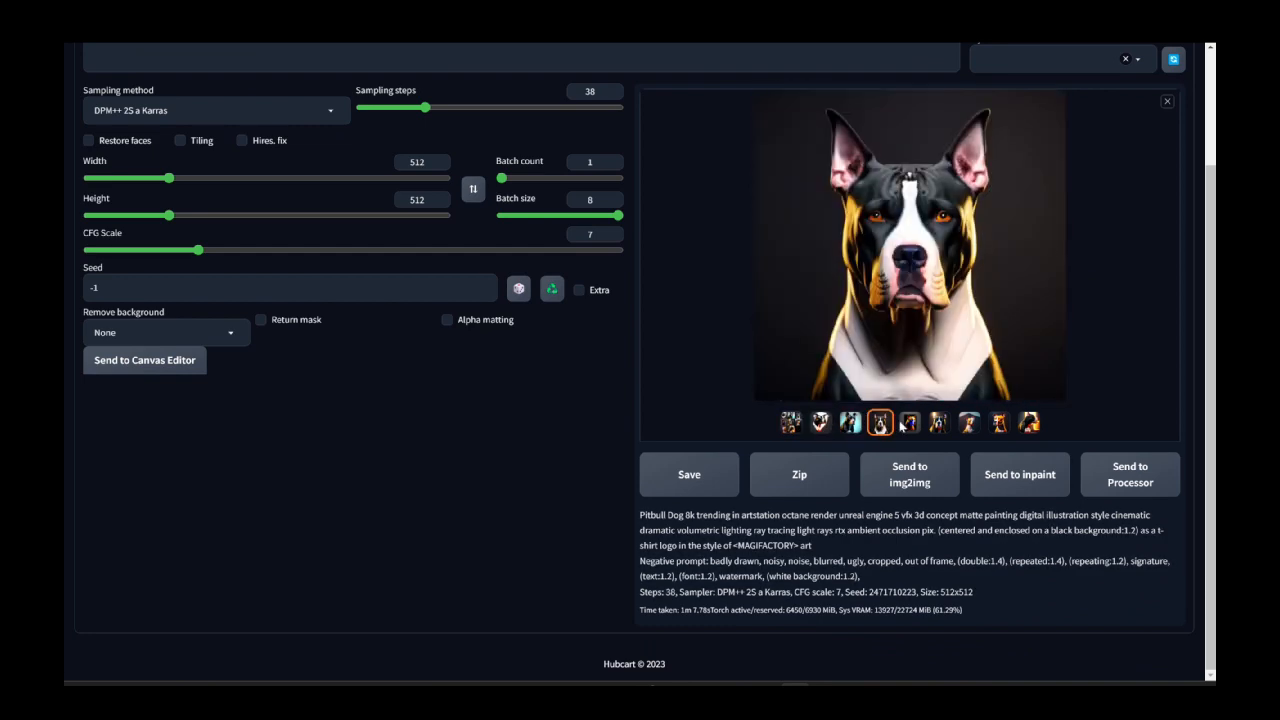
pyautogui.click(690, 480)
pyautogui.click(1150, 528)
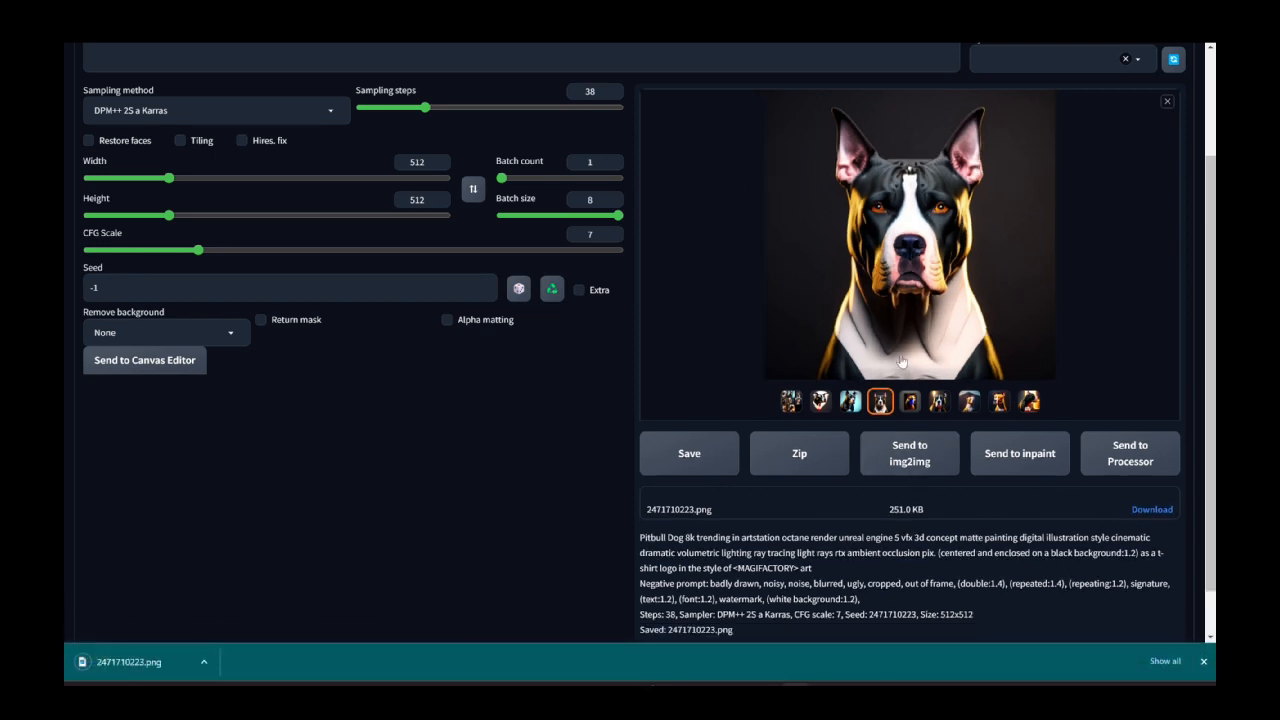
# - Browse to the sixth individual pitbull image, the seated dog before a grey wedge-shaped backdrop, save it and download its PNG file
pyautogui.click(909, 401)
pyautogui.click(938, 401)
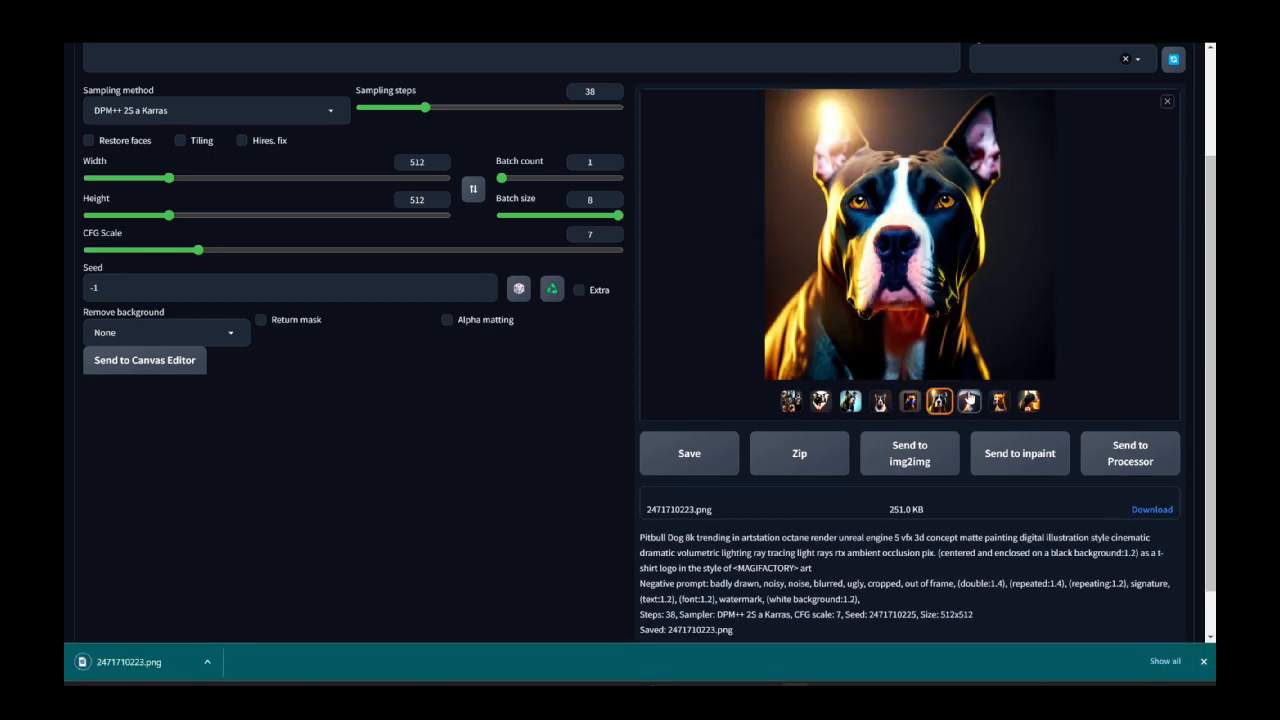
pyautogui.click(969, 401)
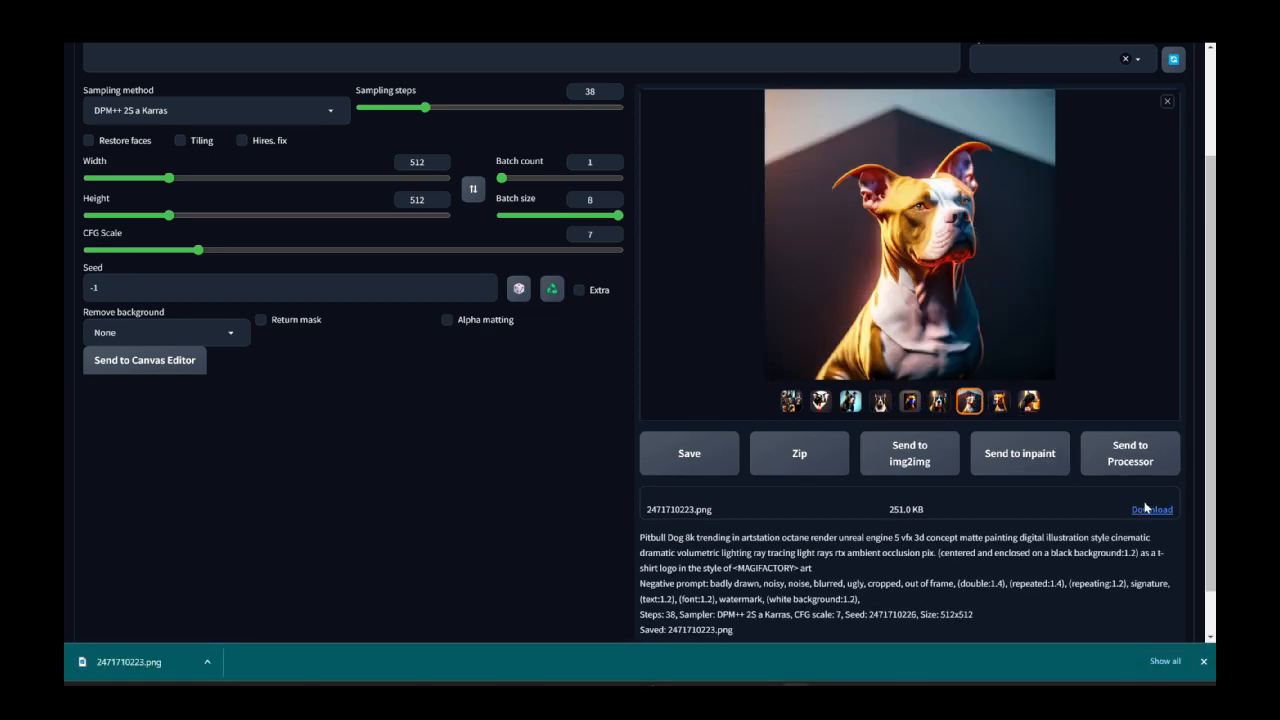
pyautogui.click(730, 462)
pyautogui.click(1148, 510)
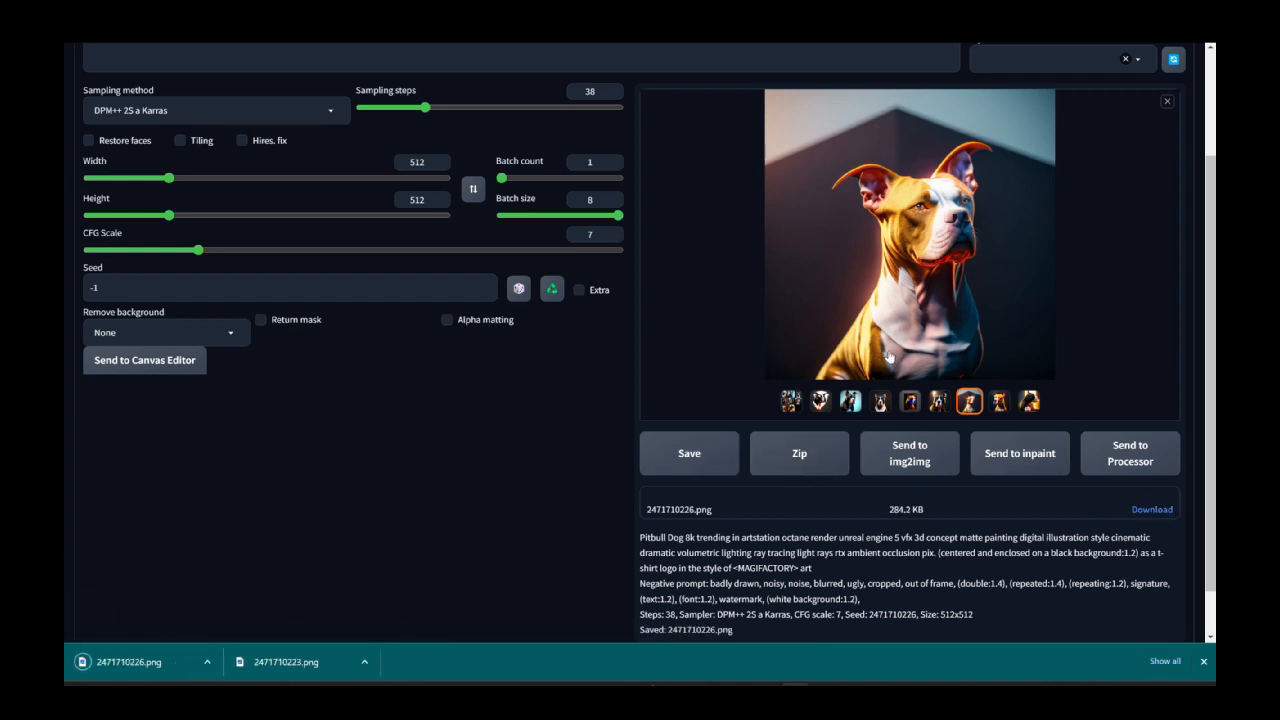
# - Save the seventh individual pitbull image, the orange dog on a dark background, and download its PNG file
pyautogui.click(998, 401)
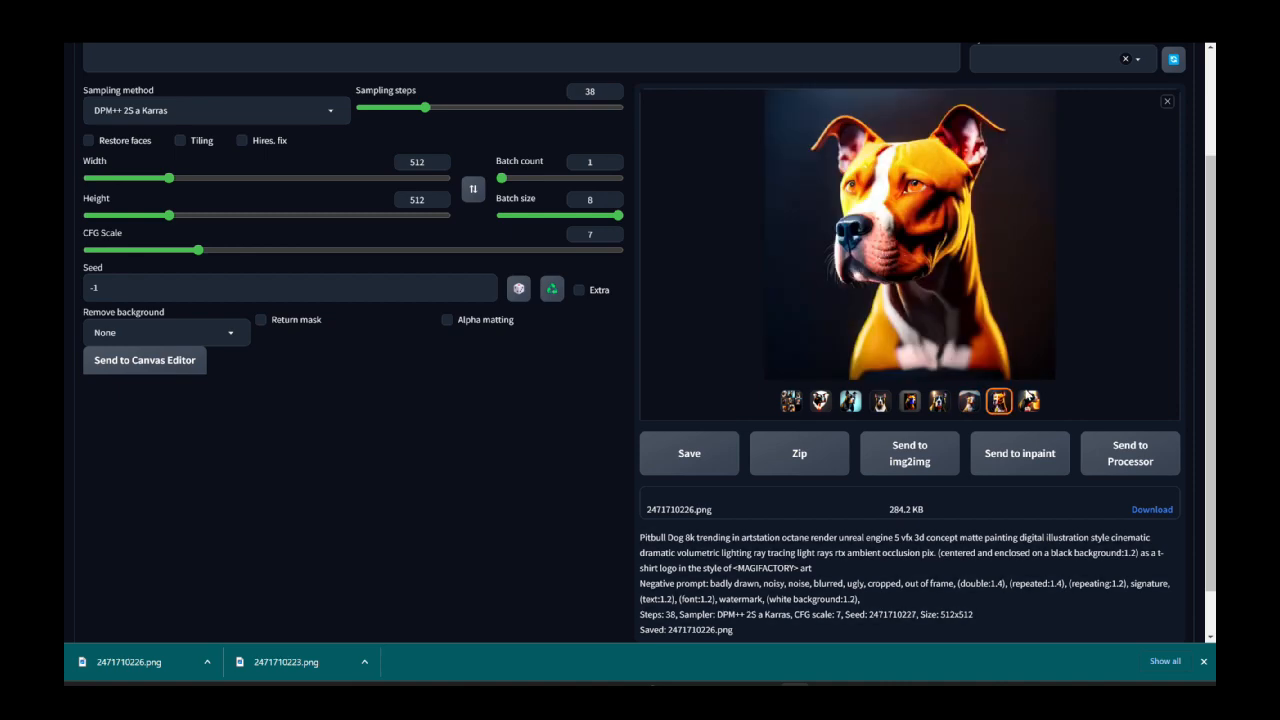
pyautogui.click(1028, 401)
pyautogui.click(999, 402)
pyautogui.click(1148, 510)
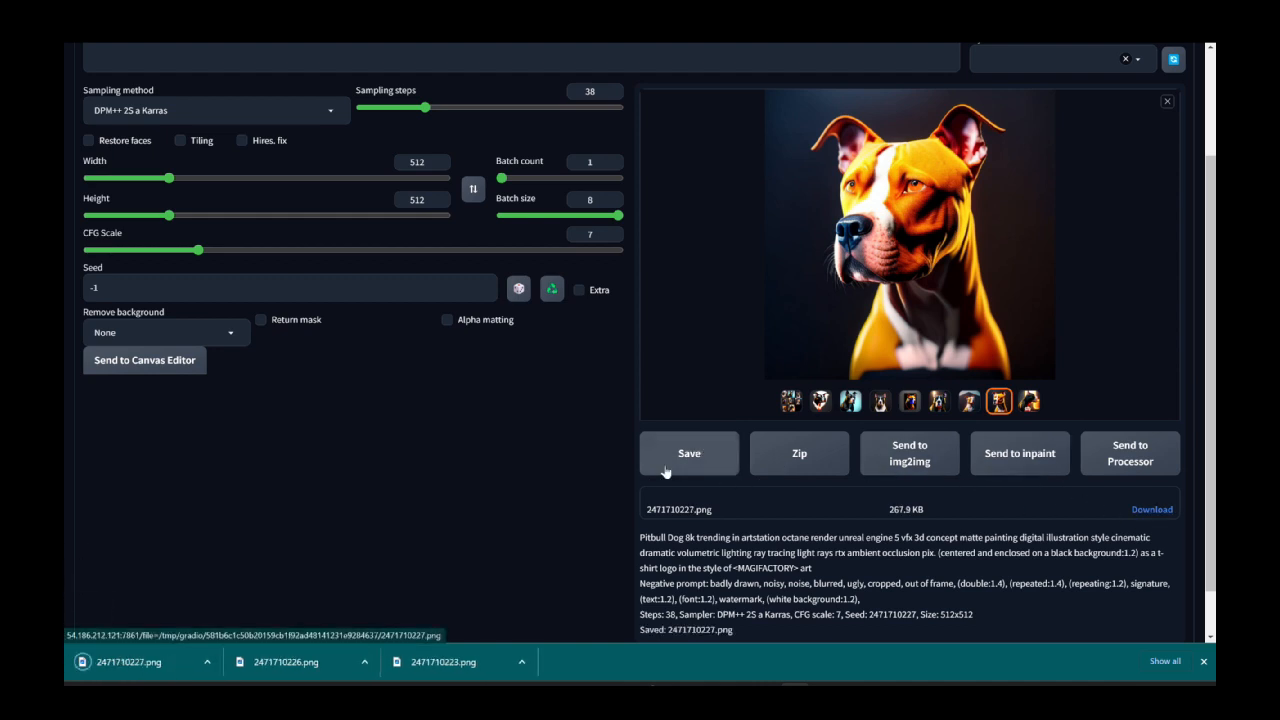
# - Load the downloaded front-facing pitbull image, 2471710223.png, as the single-image source in the Processor
pyautogui.scroll(3, 552, 485)
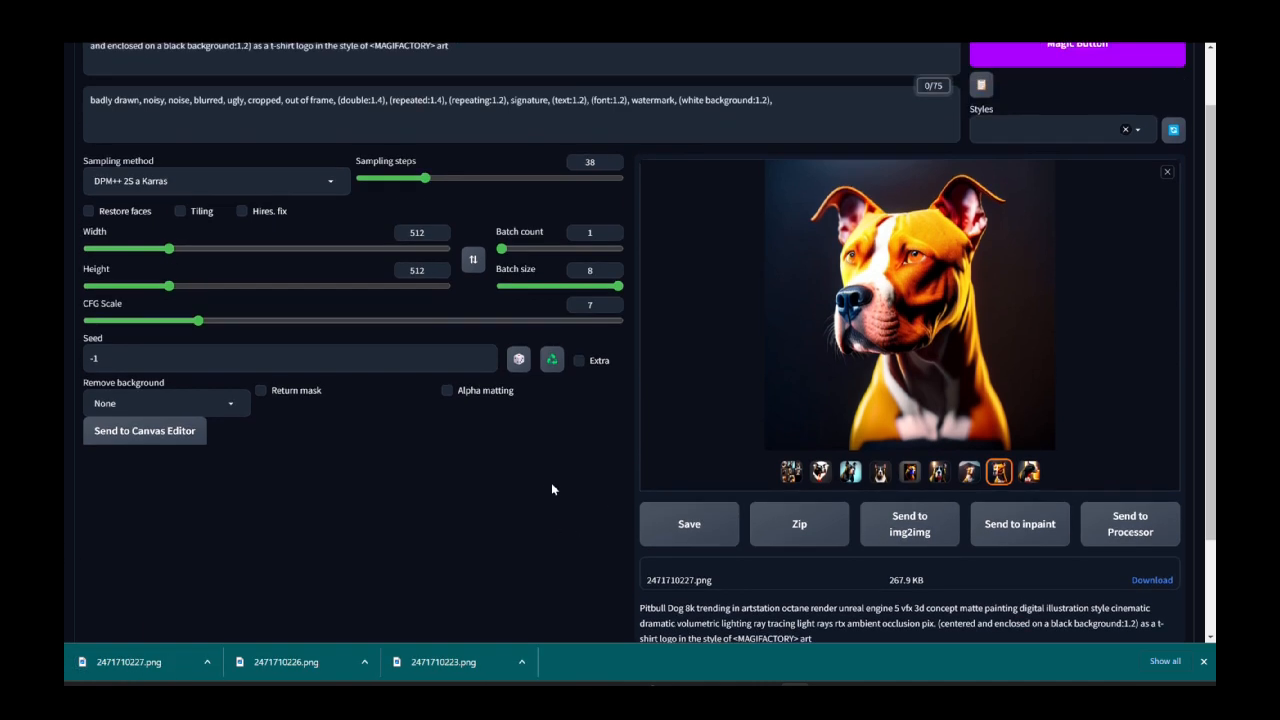
pyautogui.scroll(-1, 545, 527)
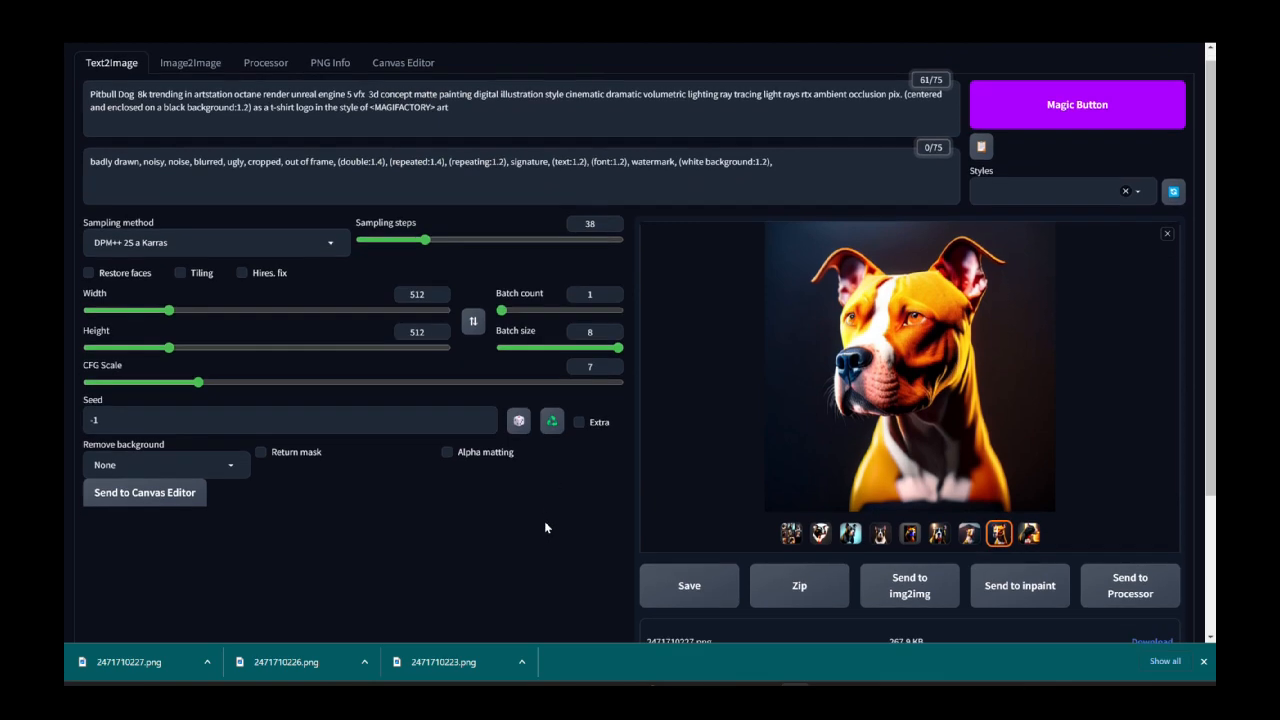
pyautogui.scroll(1, 545, 527)
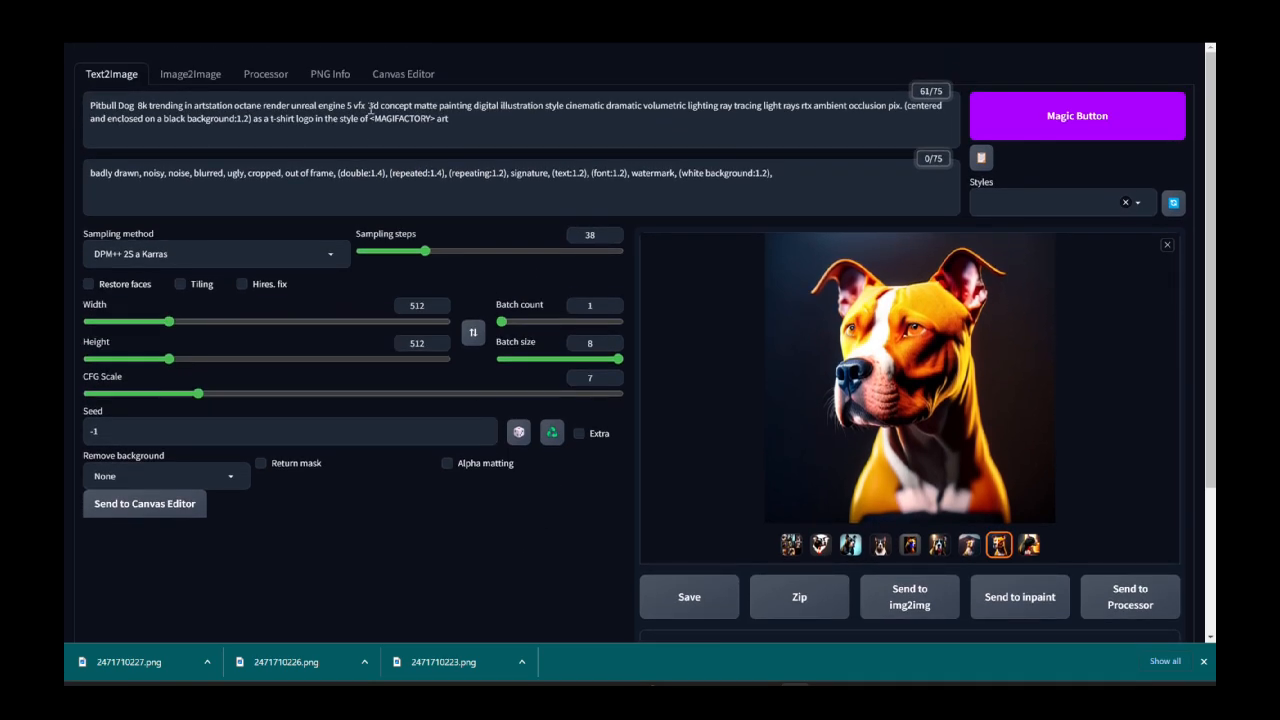
pyautogui.click(273, 80)
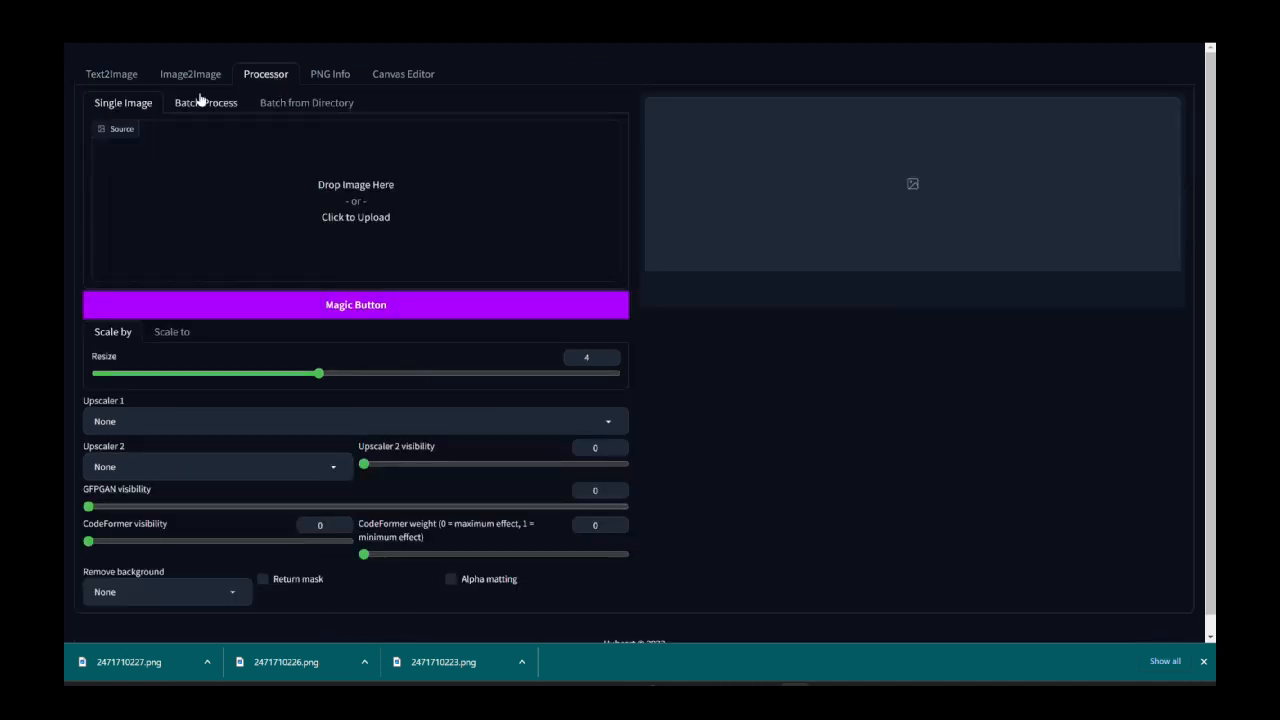
pyautogui.click(114, 76)
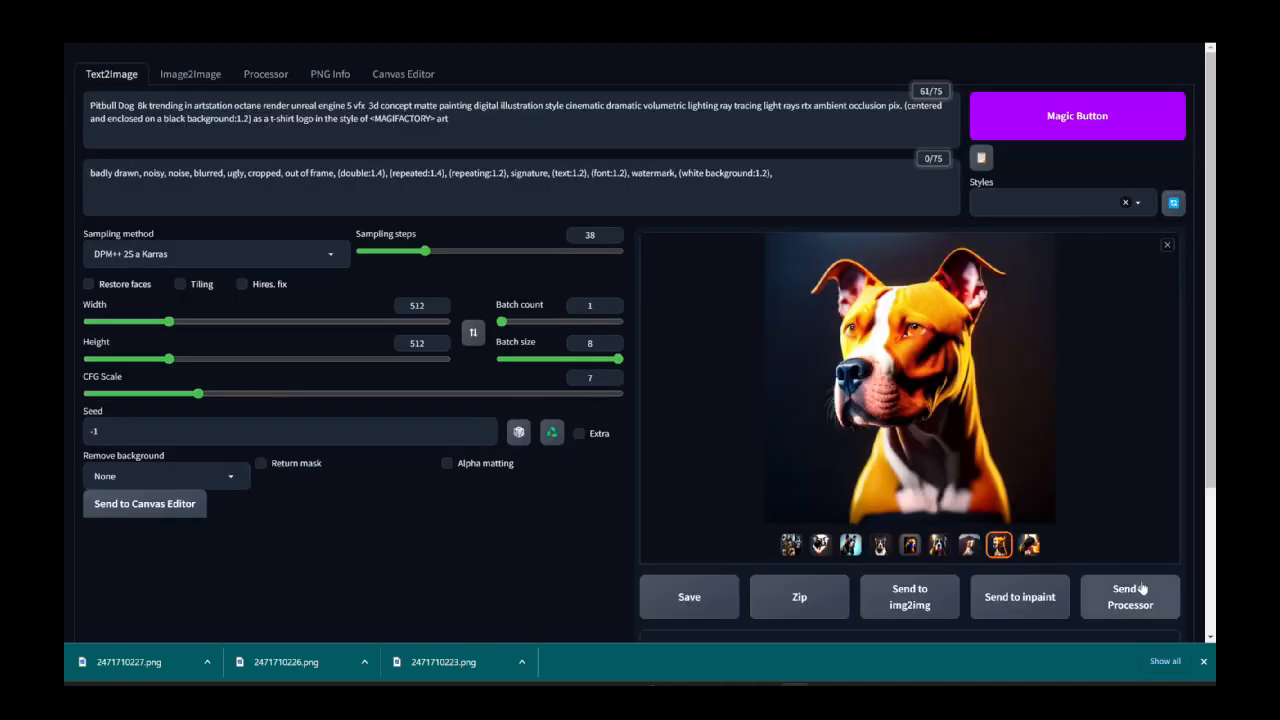
pyautogui.click(268, 79)
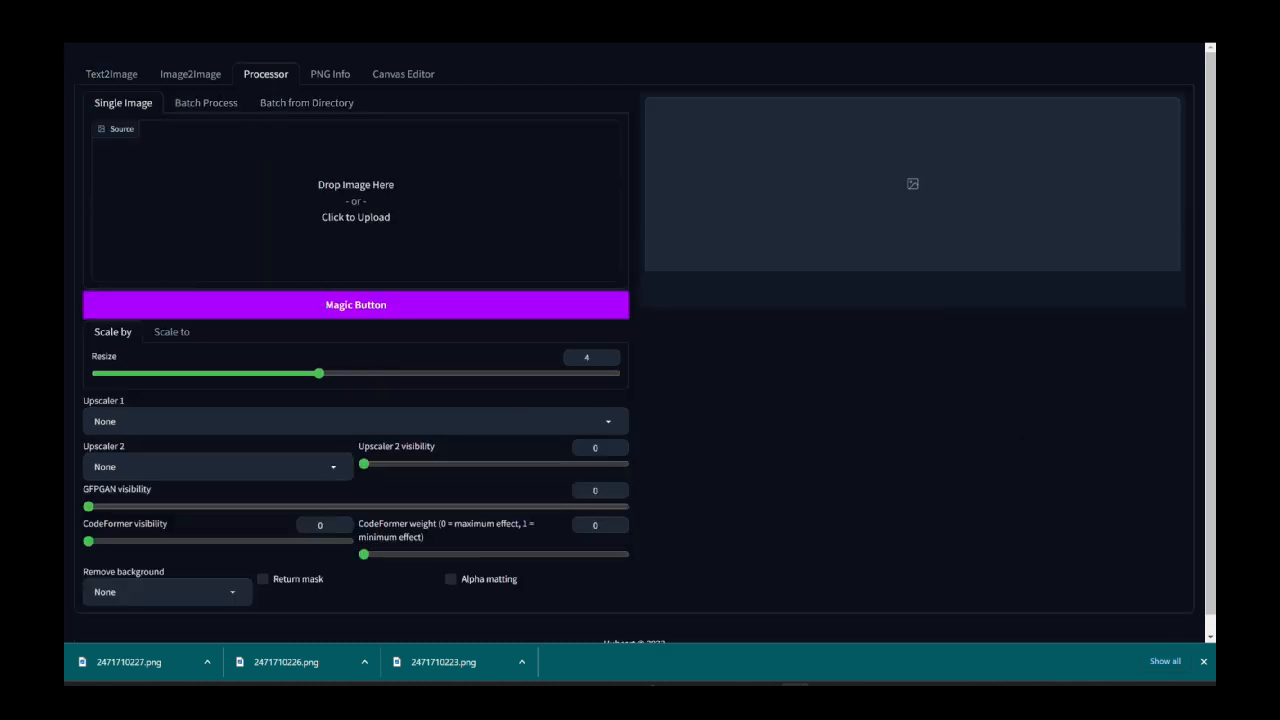
pyautogui.moveTo(600, 313); pyautogui.dragTo(425, 208)
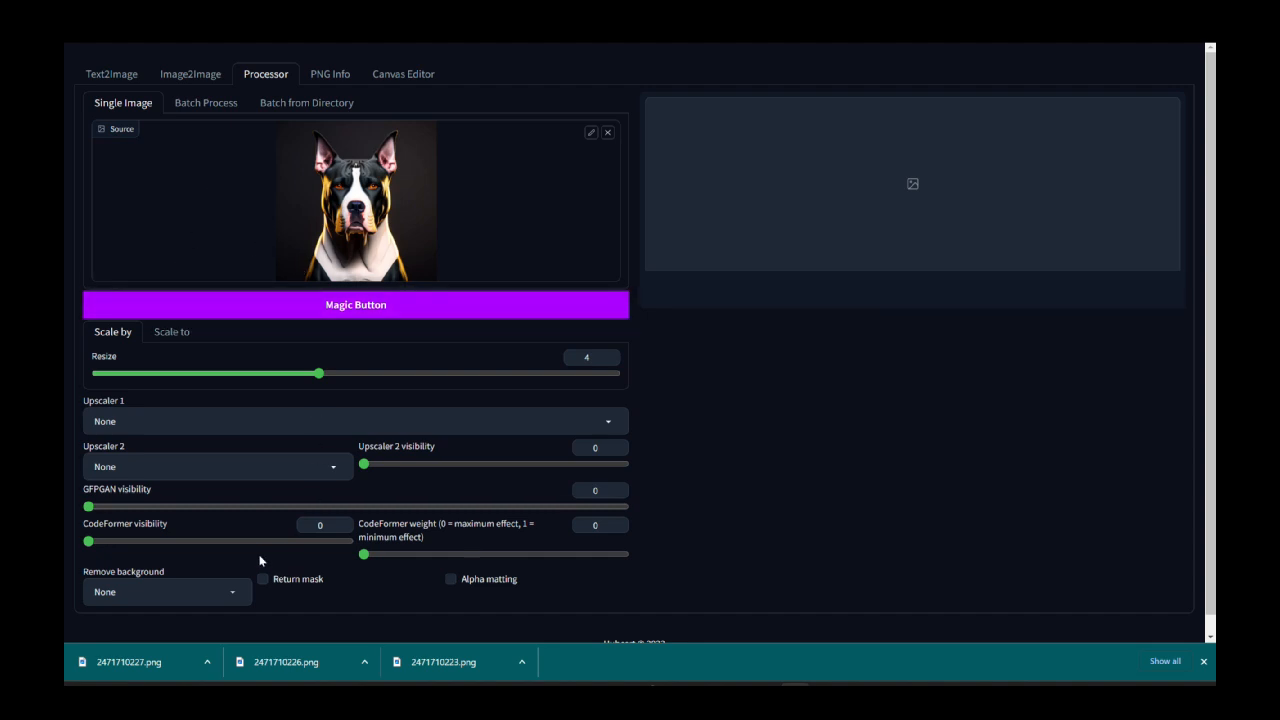
# - Remove the front-facing pitbull's background with the u2net model and save the enlarged result as a PNG image
pyautogui.click(238, 592)
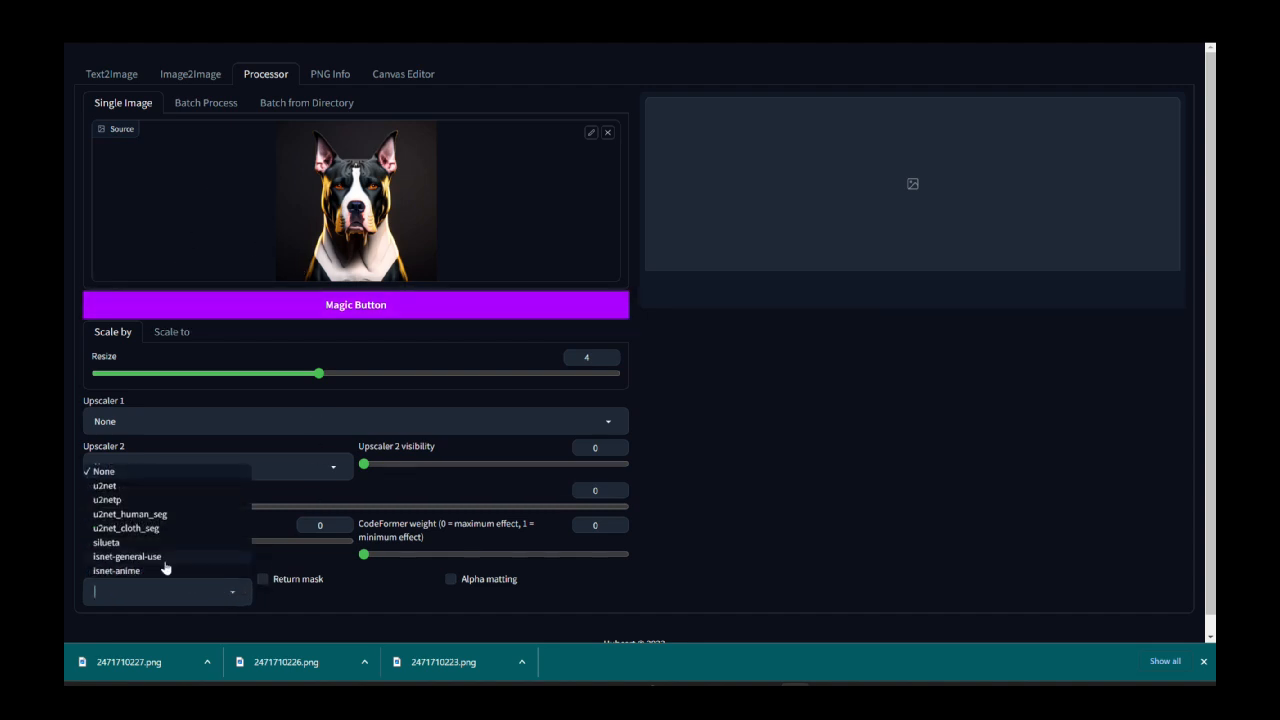
pyautogui.click(170, 482)
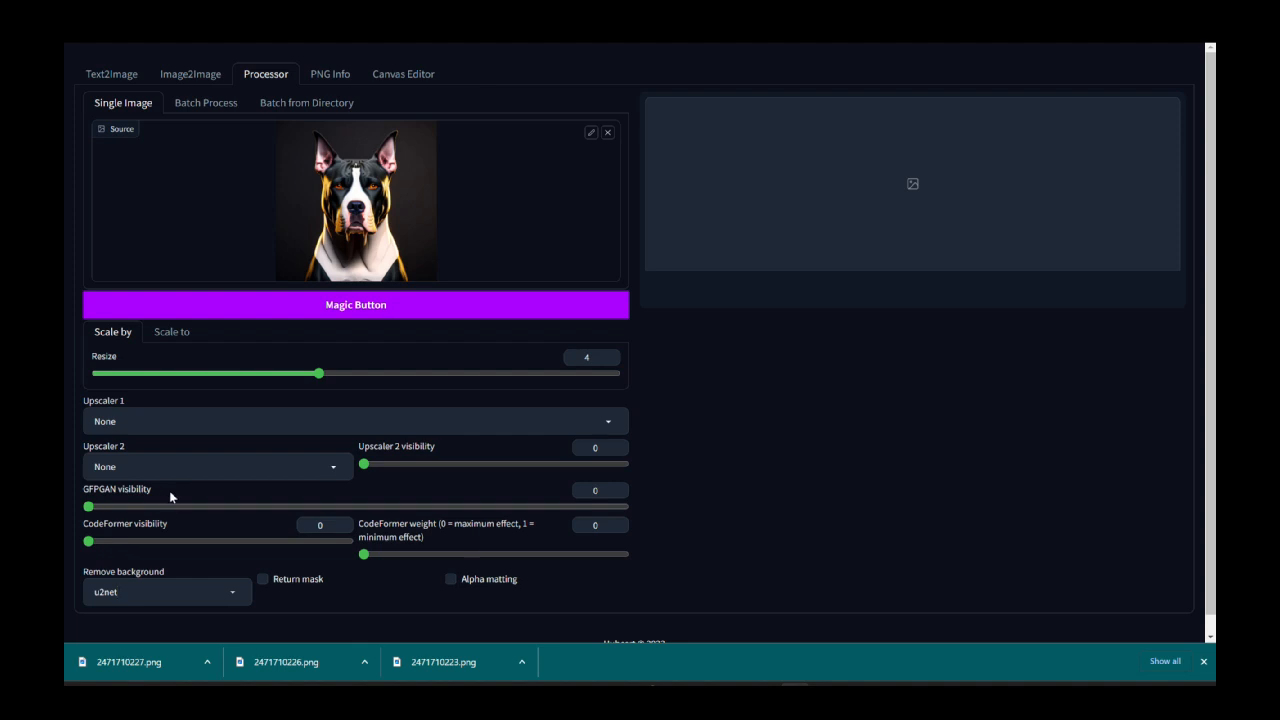
pyautogui.click(367, 308)
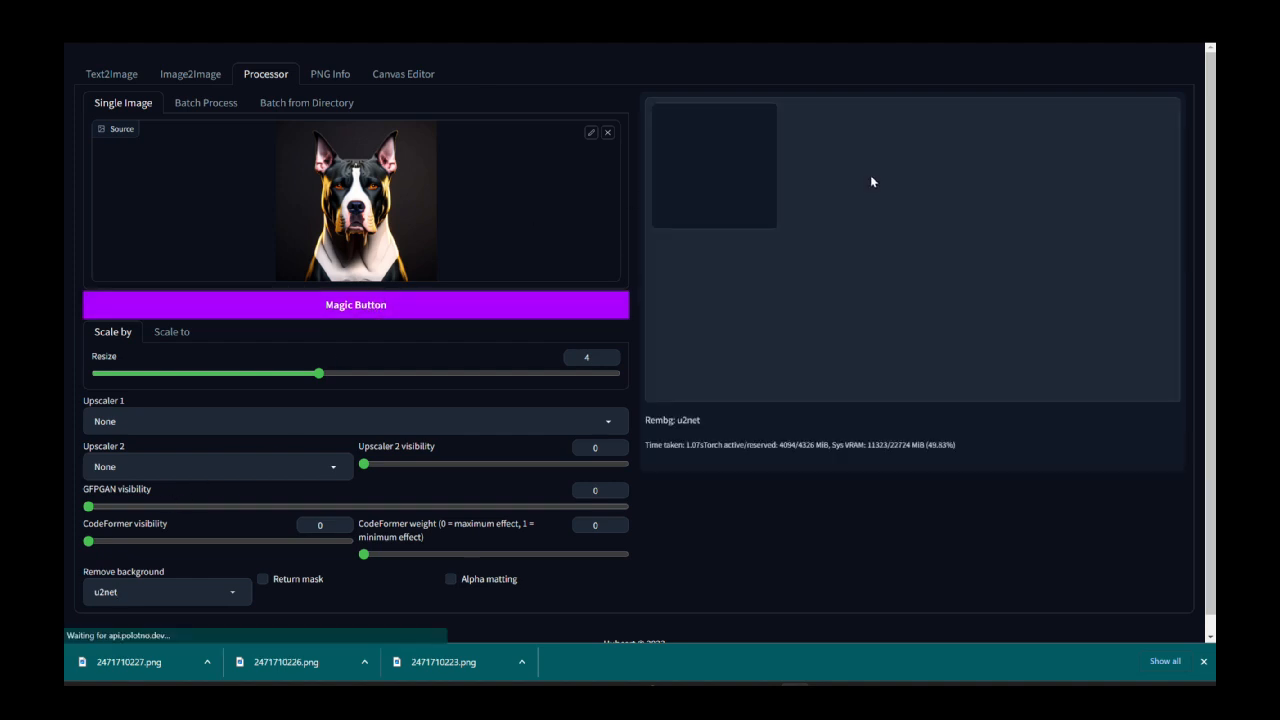
pyautogui.click(722, 174)
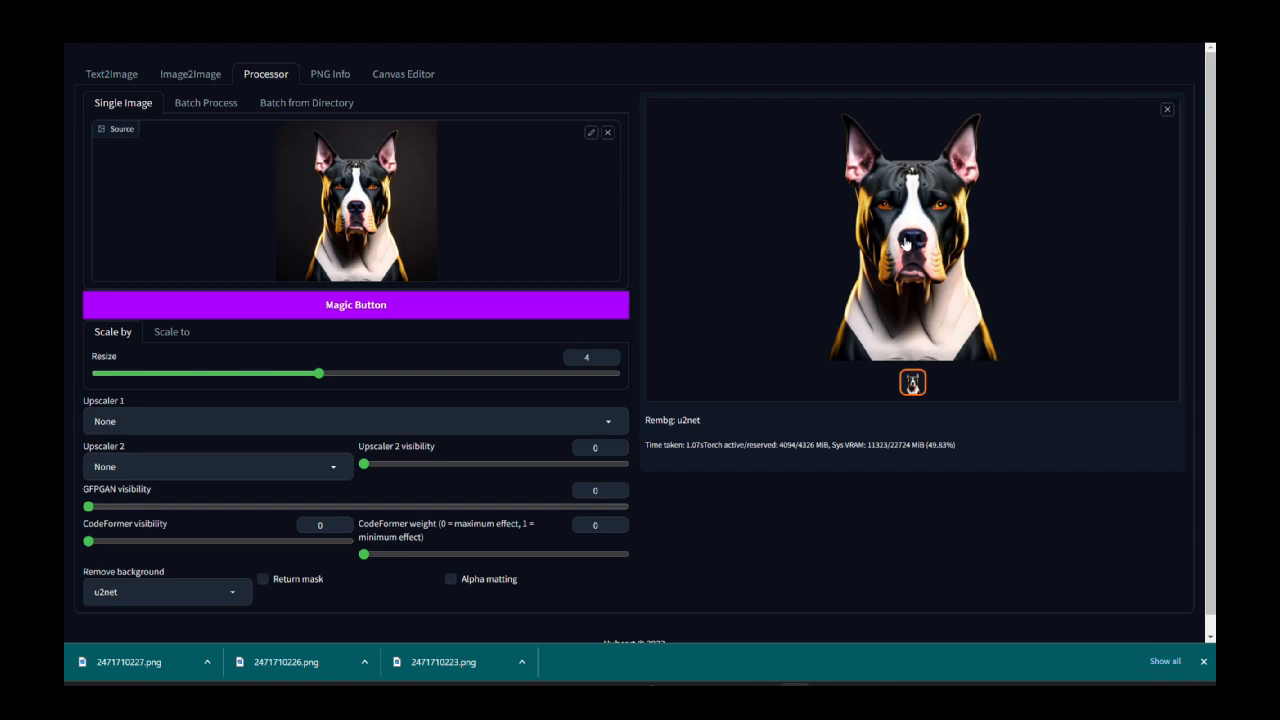
pyautogui.rightClick(906, 242)
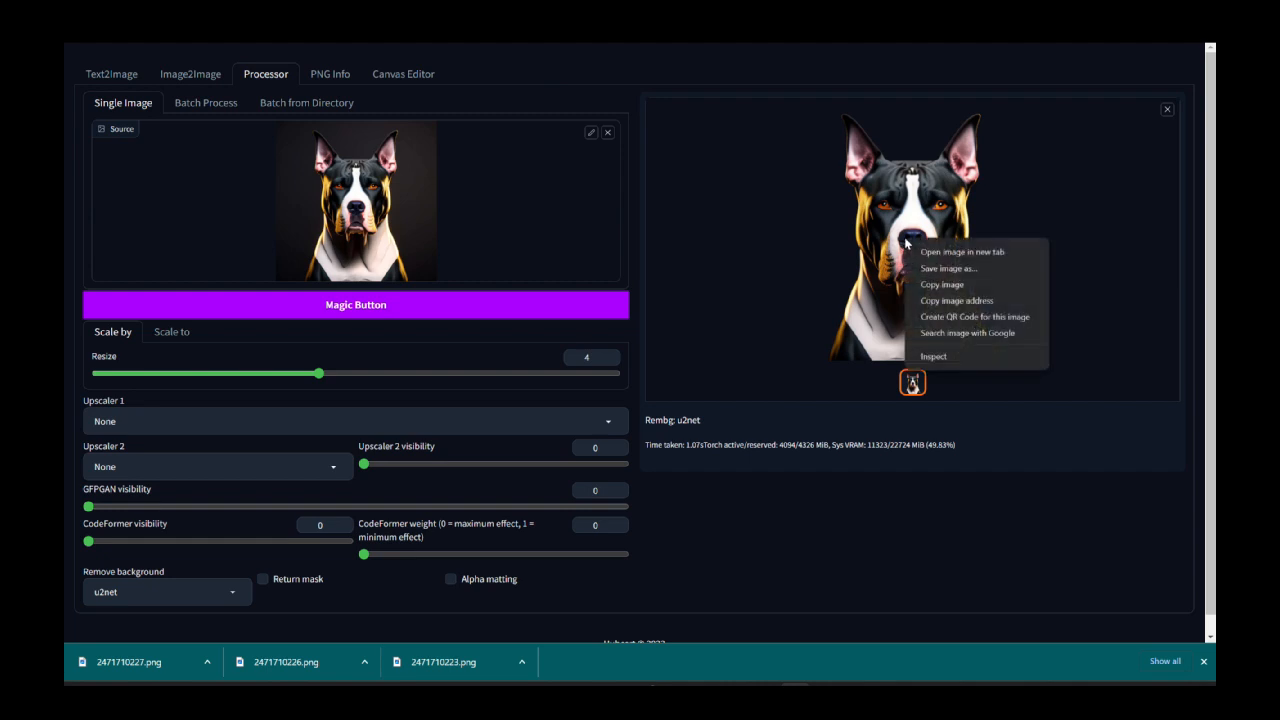
pyautogui.click(945, 268)
pyautogui.click(633, 508)
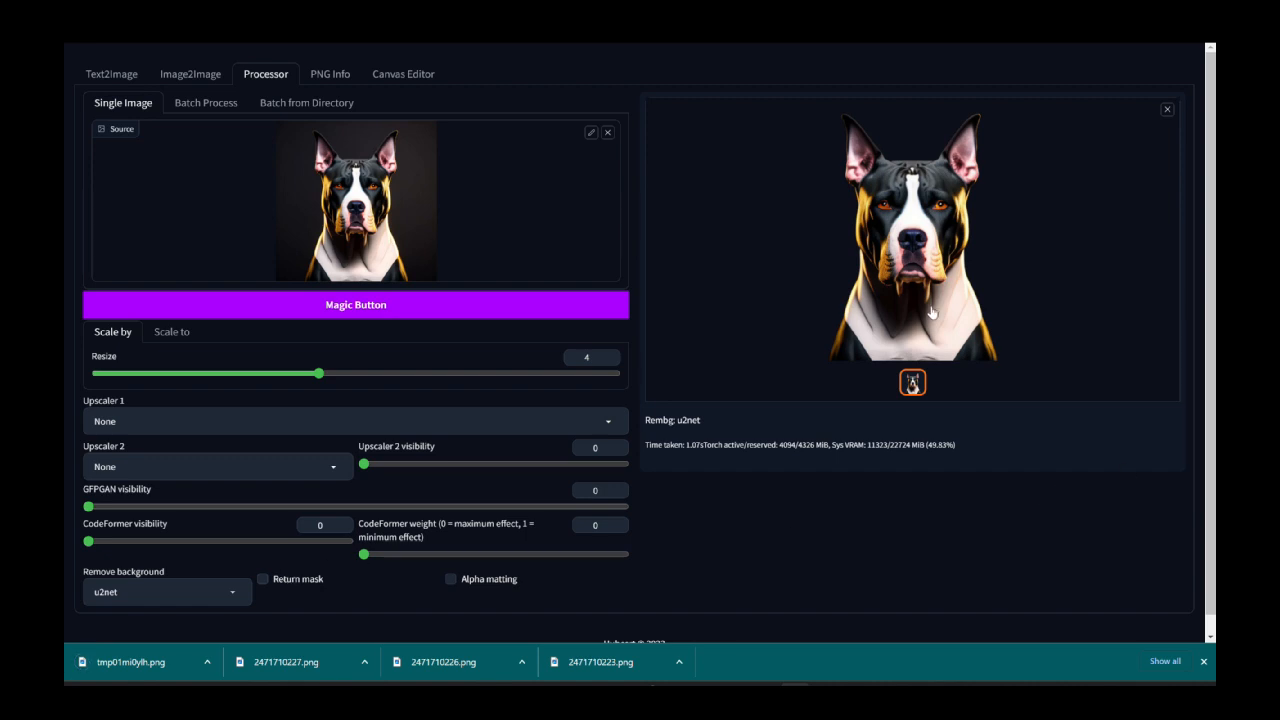
# - Replace the source with the seated pitbull image, 2471710226.png, and remove its background with u2net
pyautogui.click(607, 132)
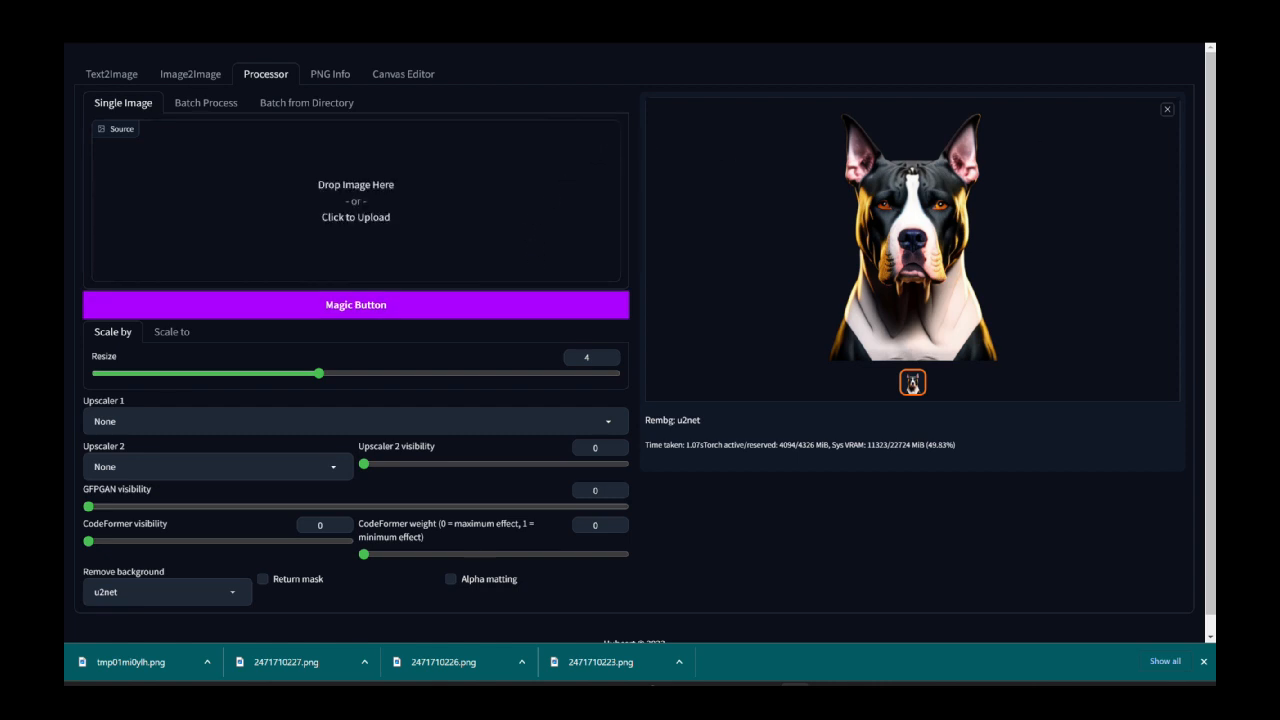
pyautogui.moveTo(709, 286); pyautogui.dragTo(410, 207)
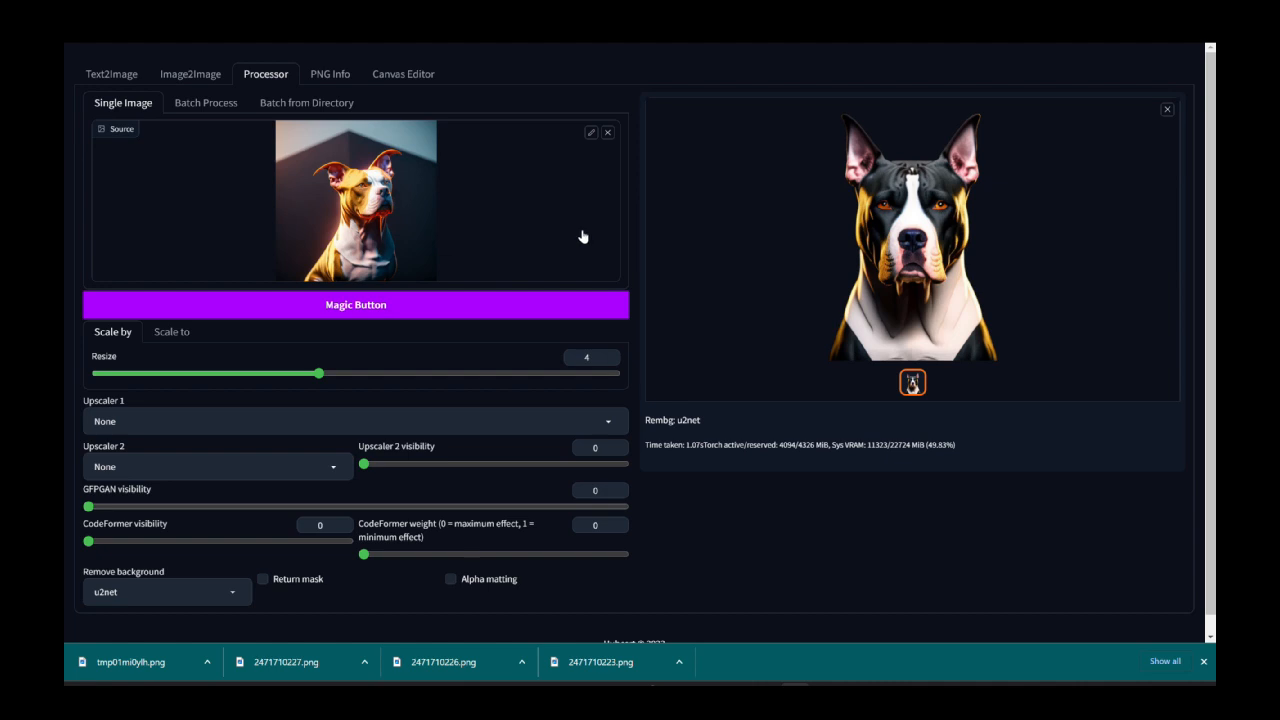
pyautogui.click(342, 310)
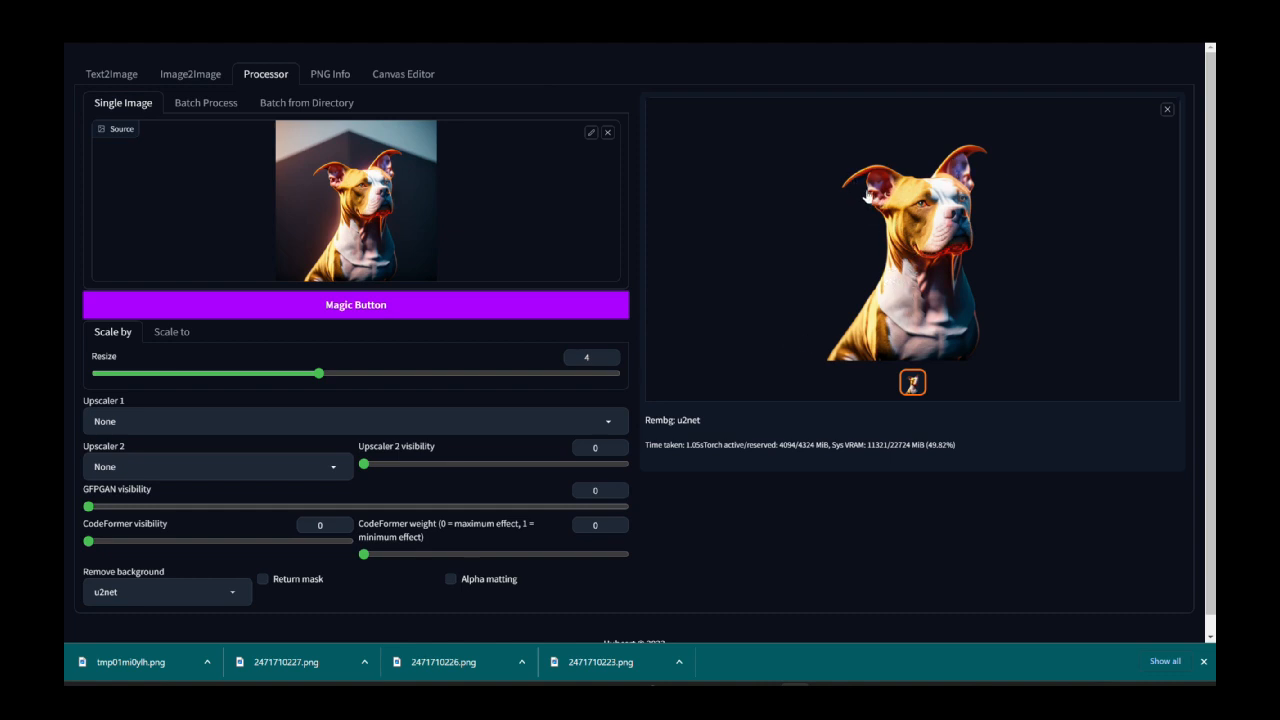
# - Reopen the seated pitbull cutout from the results gallery and save it as a PNG image
pyautogui.click(1167, 109)
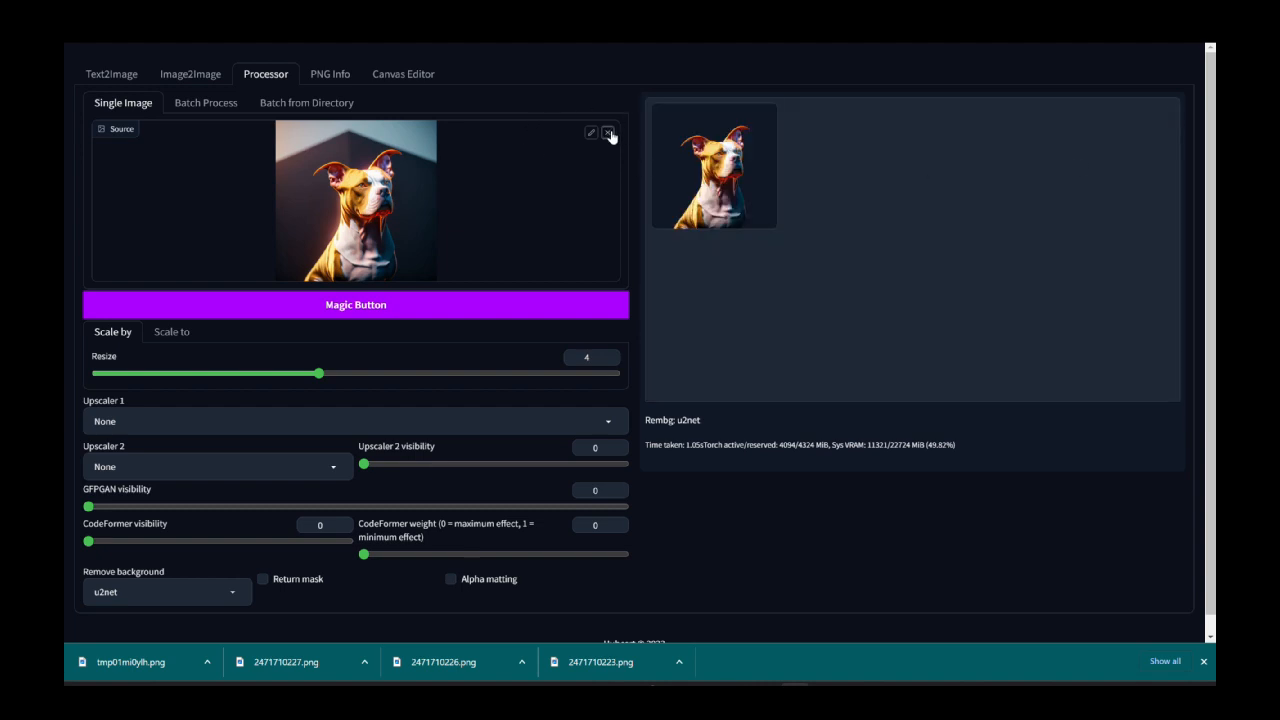
pyautogui.click(751, 157)
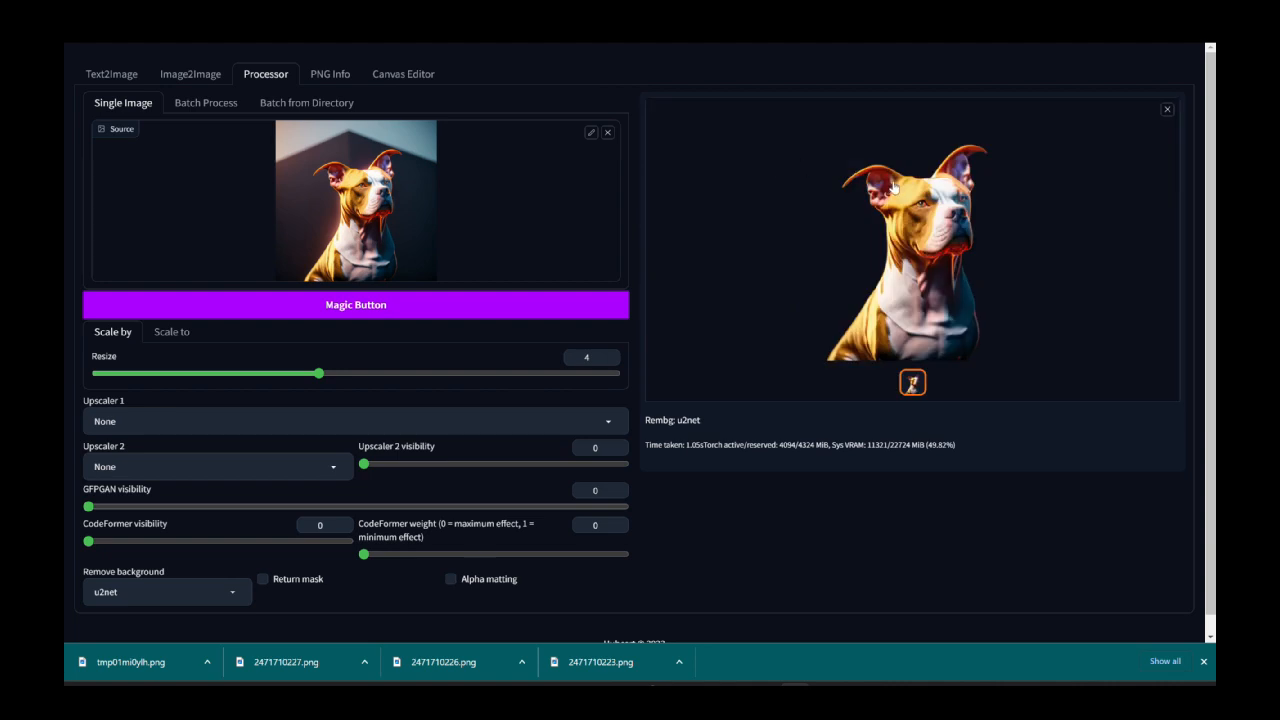
pyautogui.rightClick(906, 199)
pyautogui.click(937, 211)
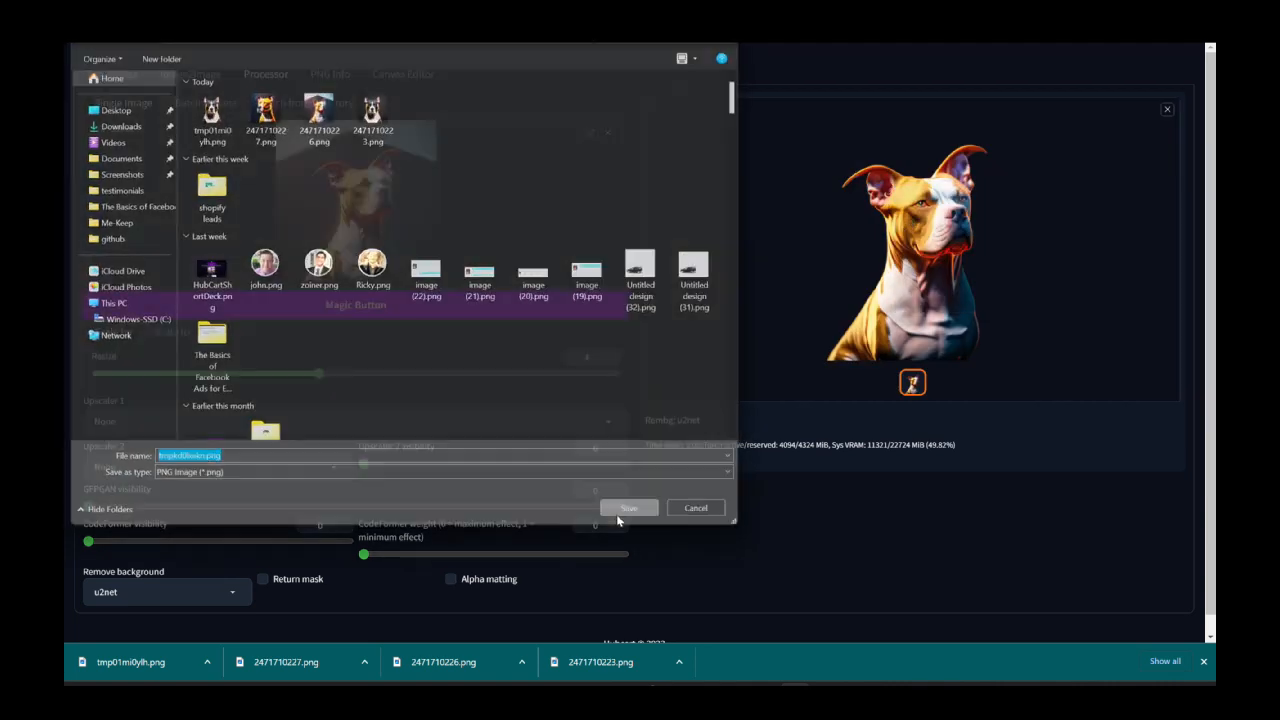
pyautogui.click(625, 510)
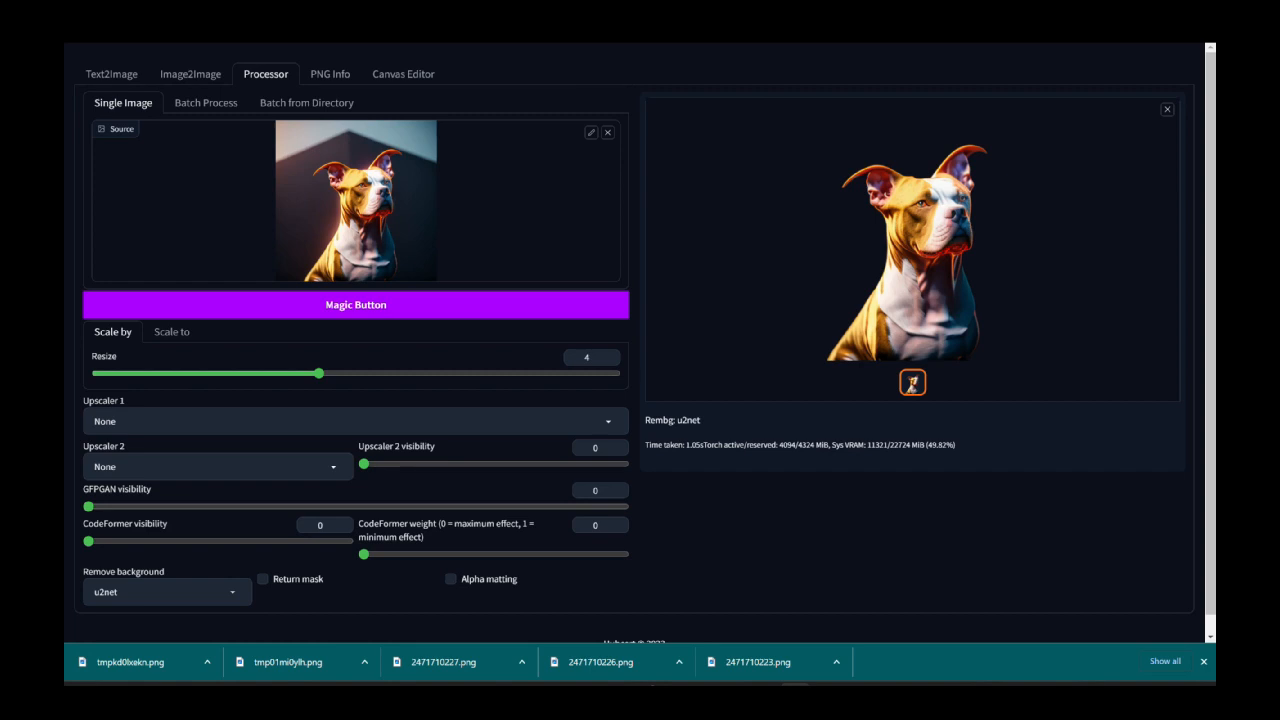
# - Replace the source with the orange pitbull image, 2471710227.png, and process it with u2net background removal
pyautogui.moveTo(1214, 360); pyautogui.dragTo(430, 185)
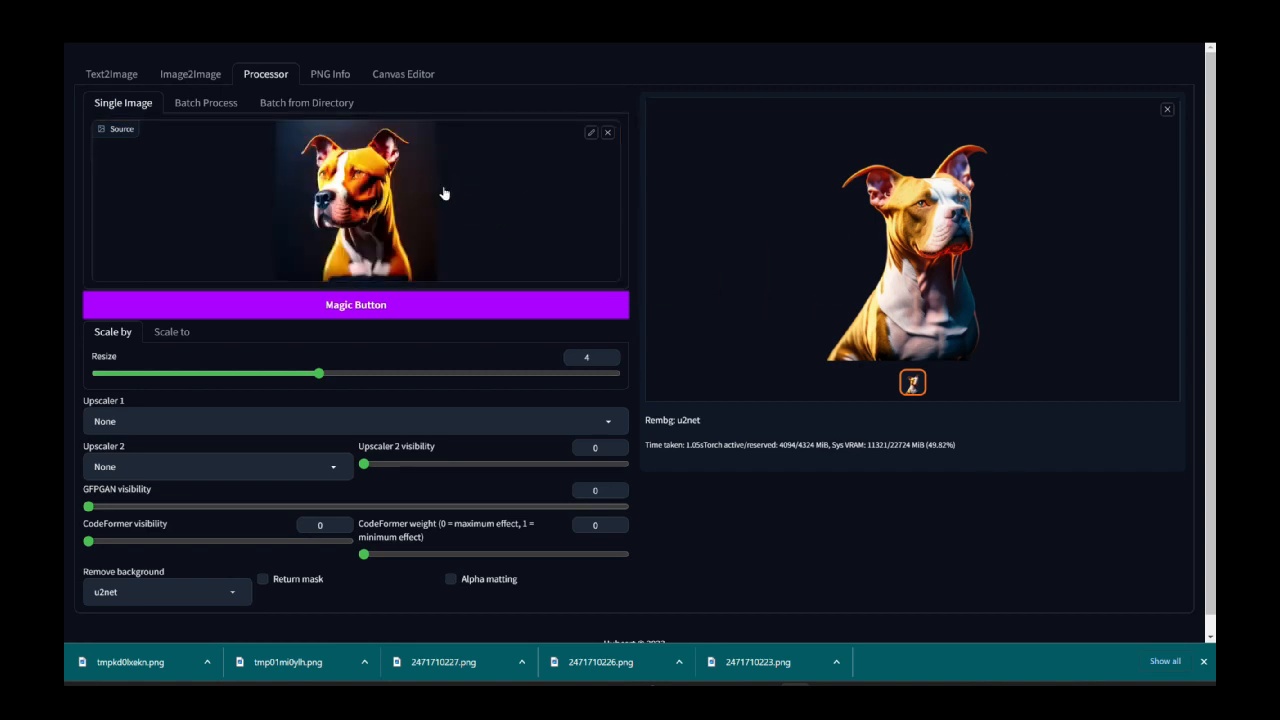
pyautogui.click(361, 306)
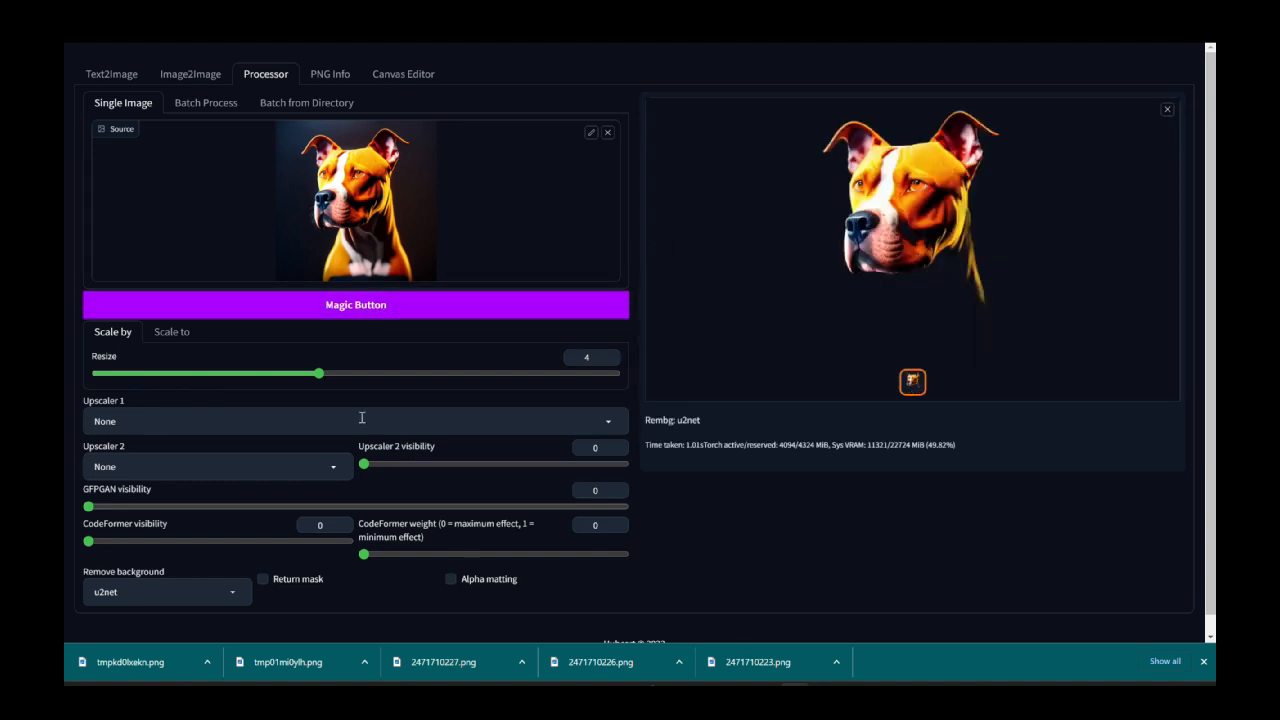
# - Try removing the orange pitbull's background with the isnet-general-use model
pyautogui.click(155, 591)
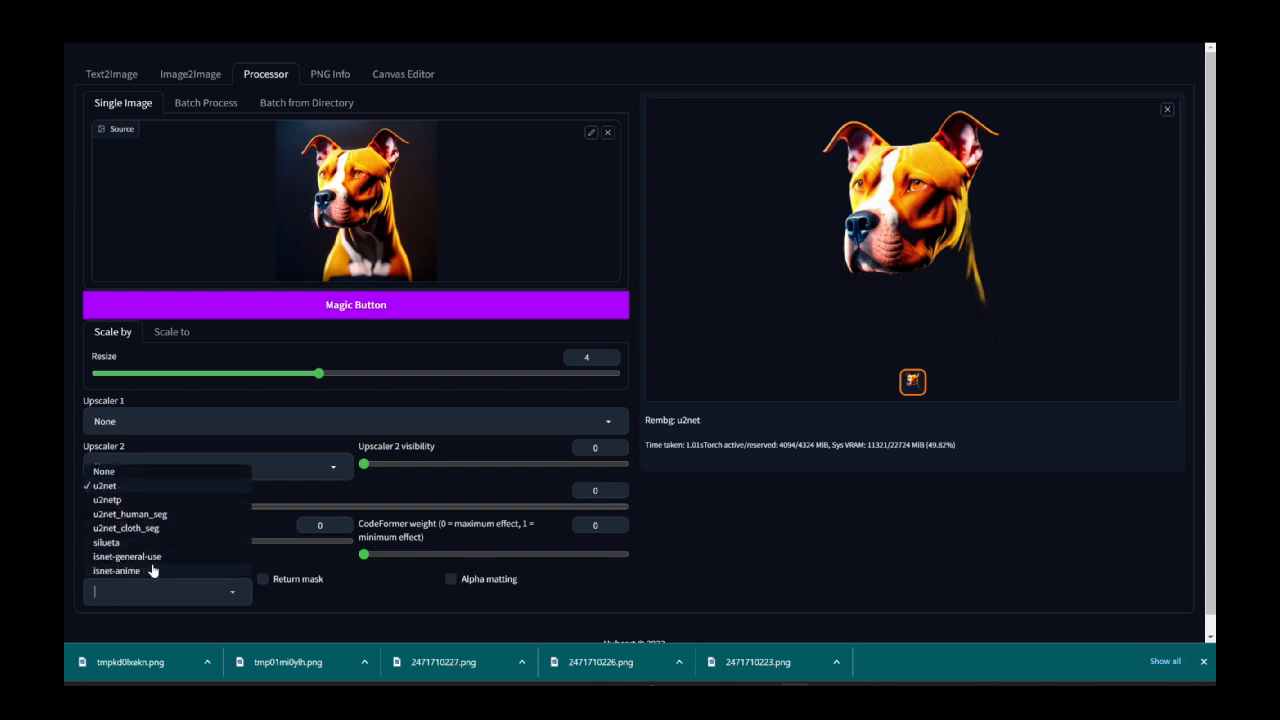
pyautogui.click(150, 556)
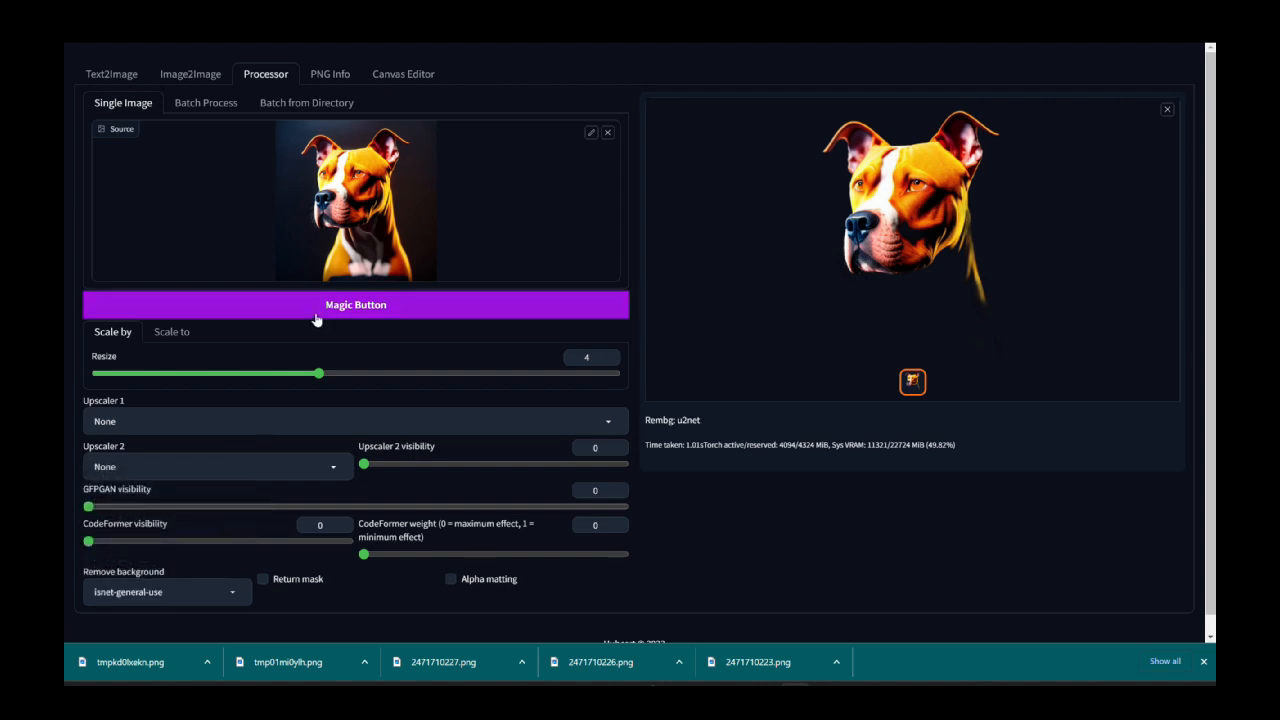
pyautogui.click(363, 316)
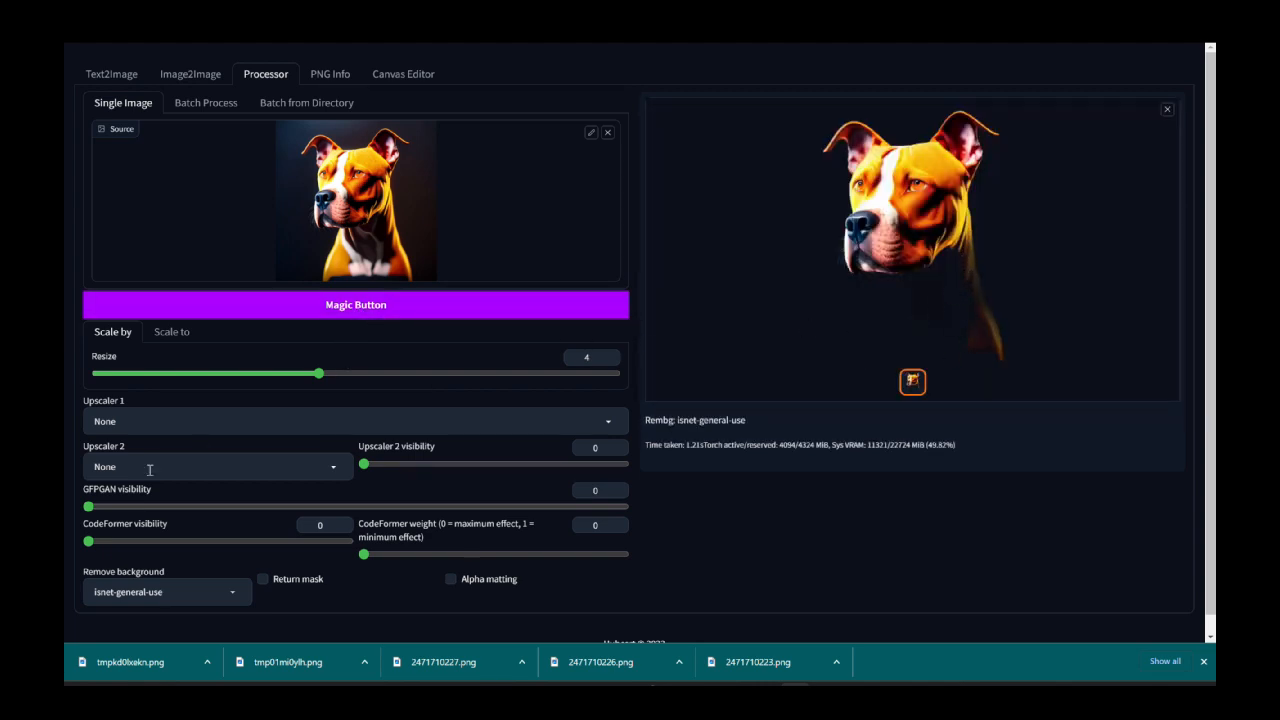
# - Remove the orange pitbull's background with the u2net_human_seg model and save the cutout as a PNG image
pyautogui.click(146, 599)
pyautogui.click(165, 518)
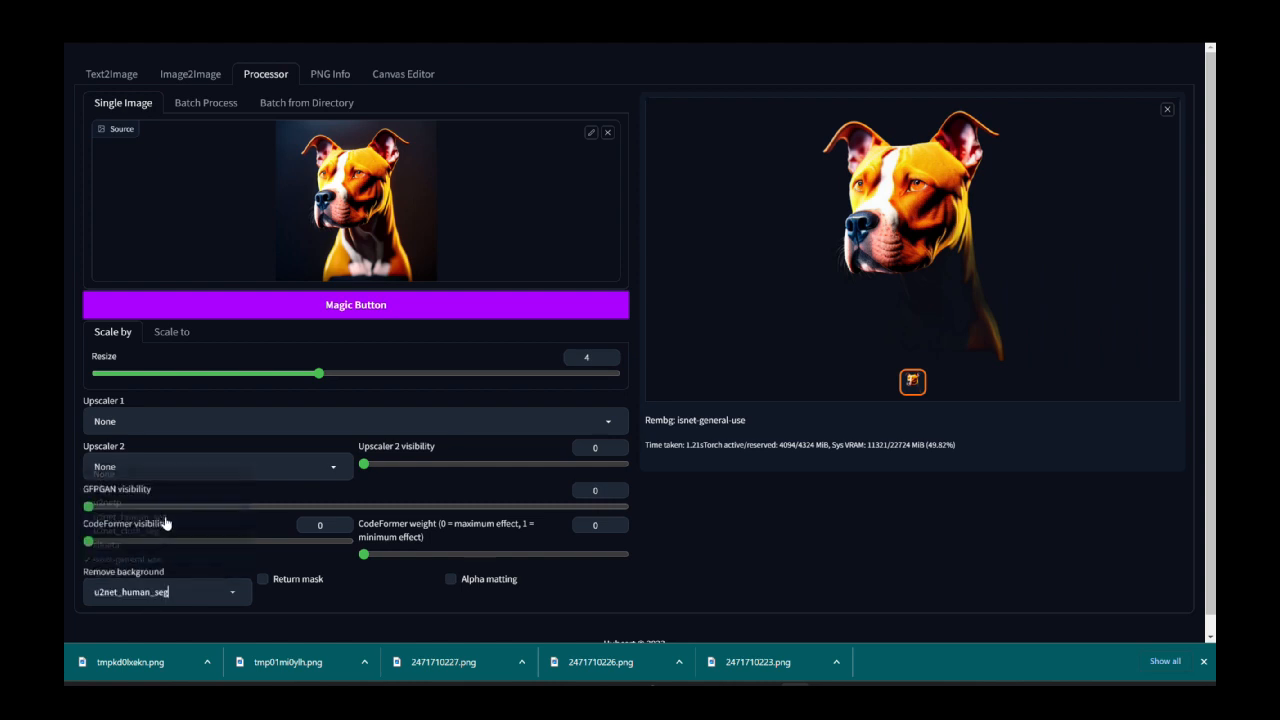
pyautogui.click(367, 303)
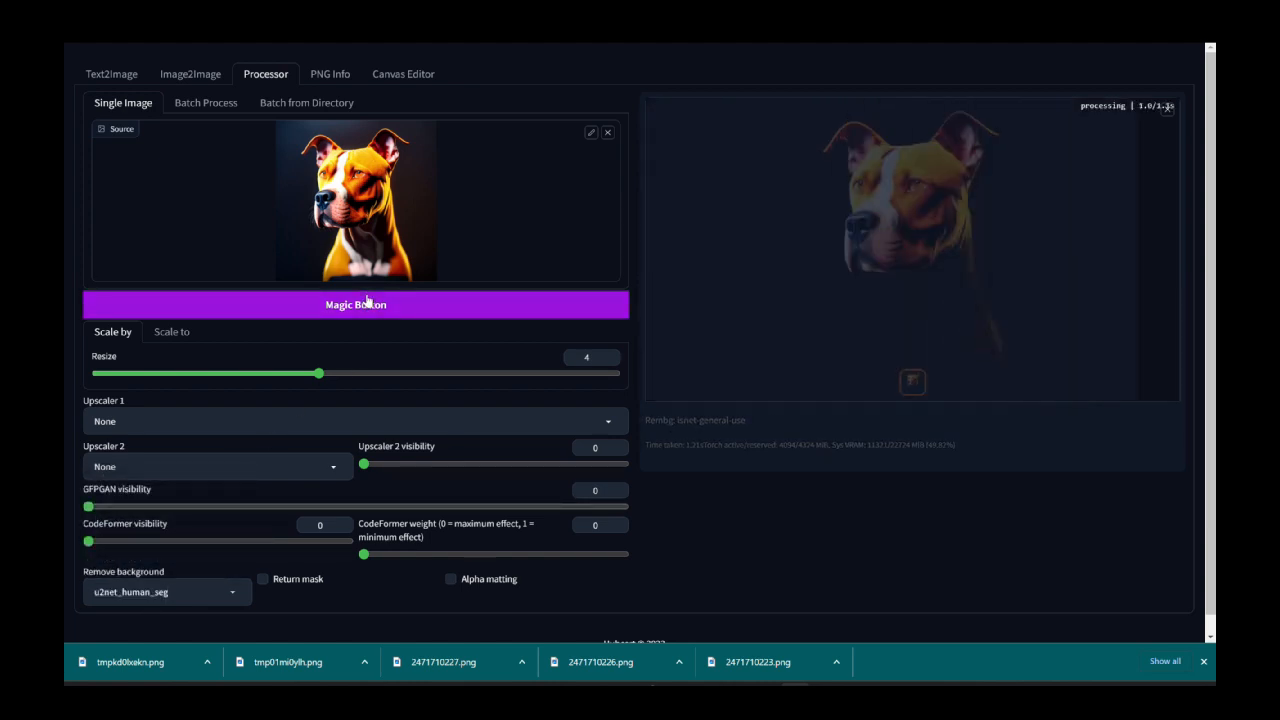
pyautogui.rightClick(923, 240)
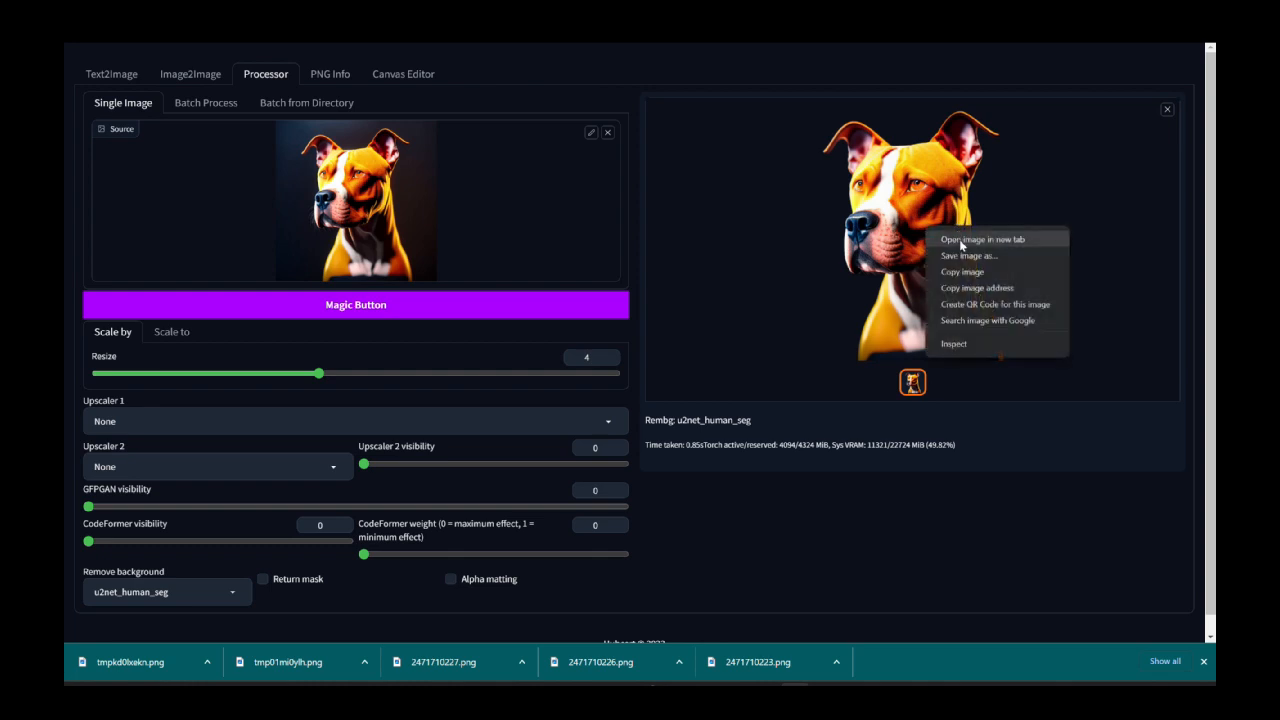
pyautogui.click(967, 258)
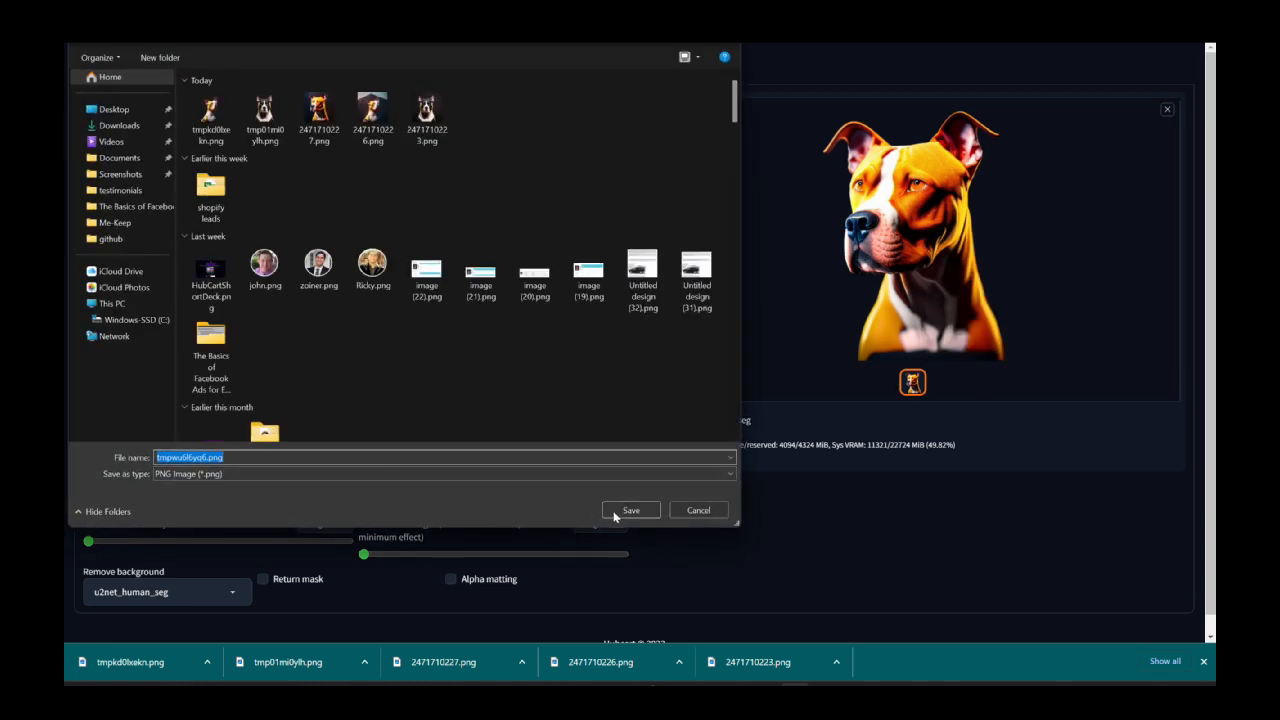
pyautogui.click(620, 512)
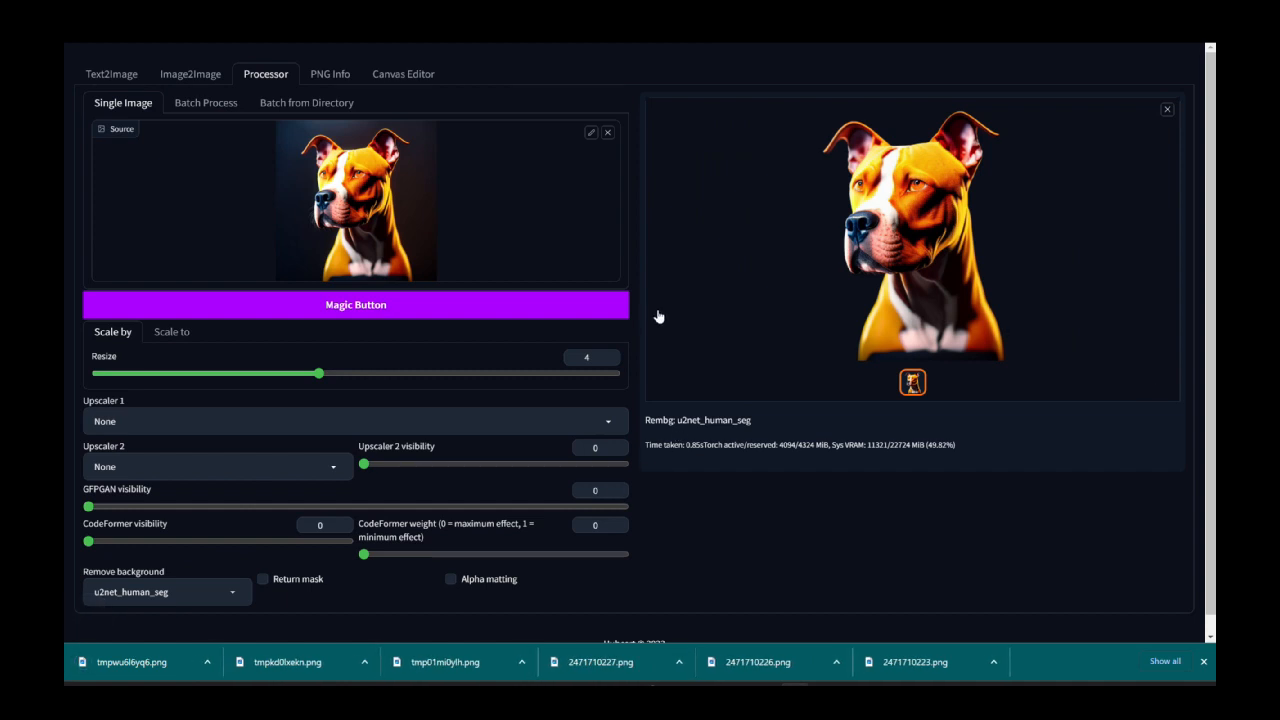
# - Upload the three dog cutouts to the Canvas Editor, and place the black-and-white dog on the canvas and delete it again
pyautogui.click(400, 74)
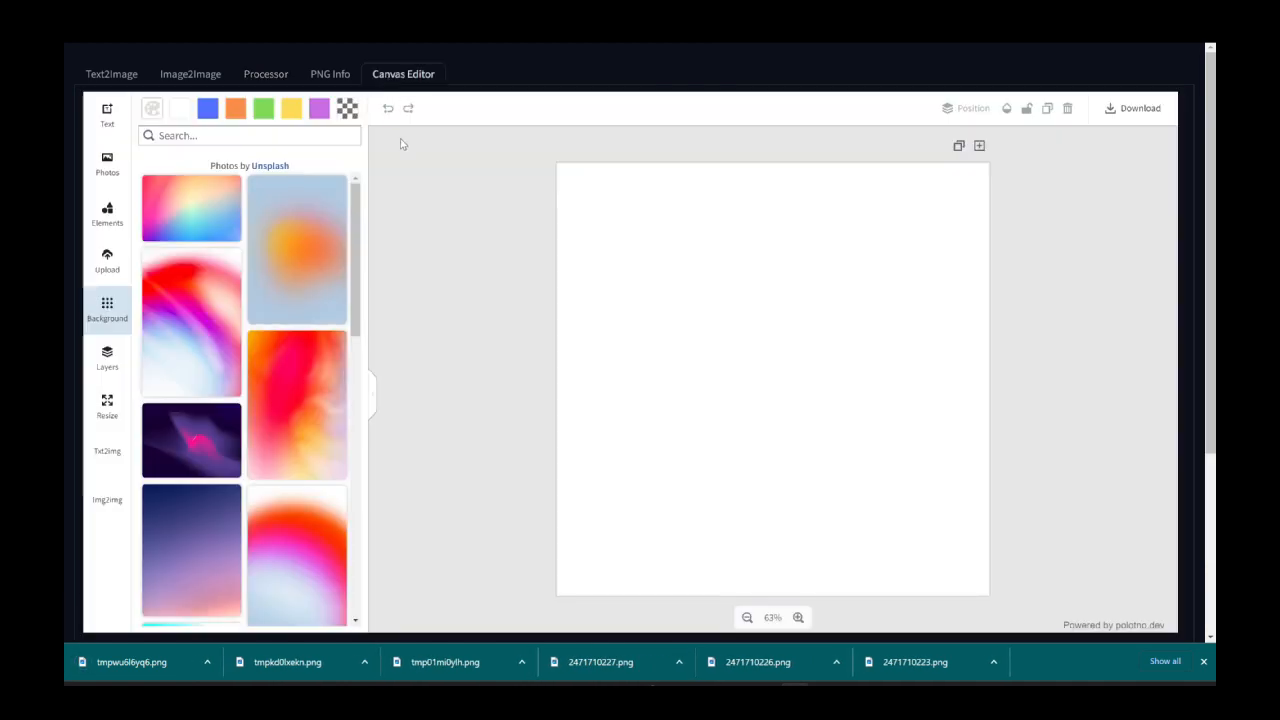
pyautogui.click(107, 260)
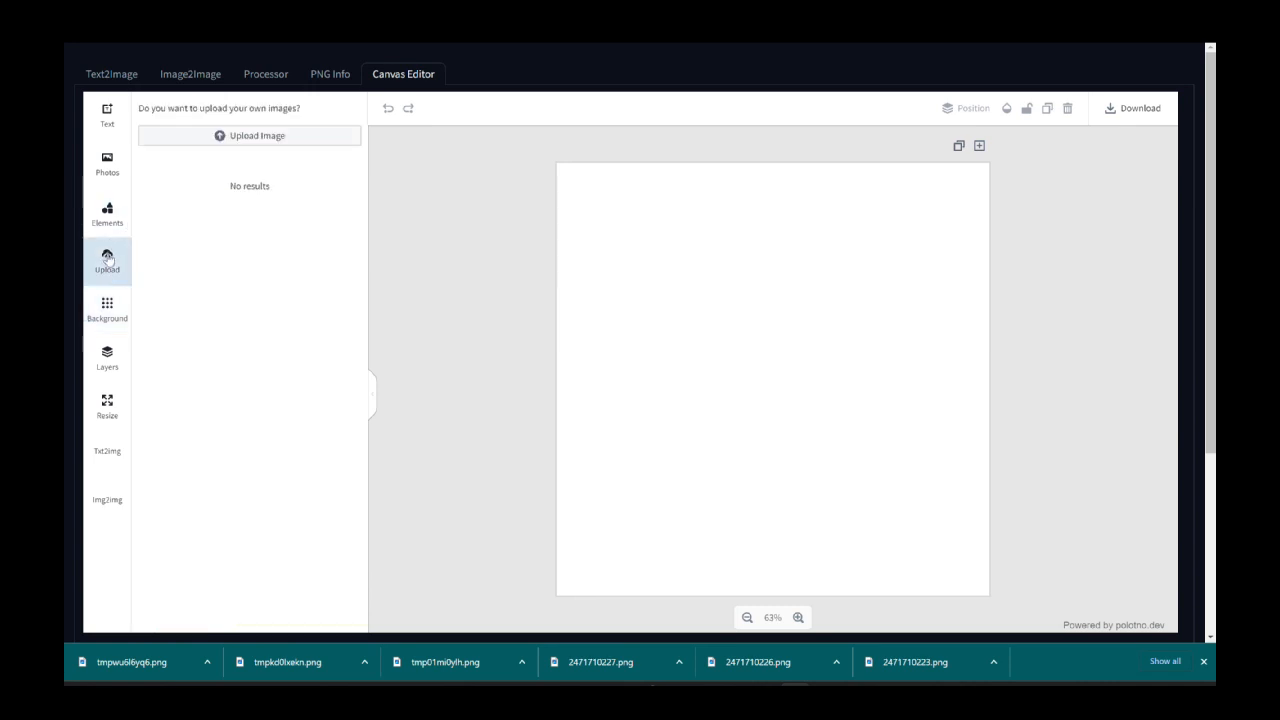
pyautogui.click(262, 137)
pyautogui.moveTo(300, 10); pyautogui.dragTo(1279, 135)
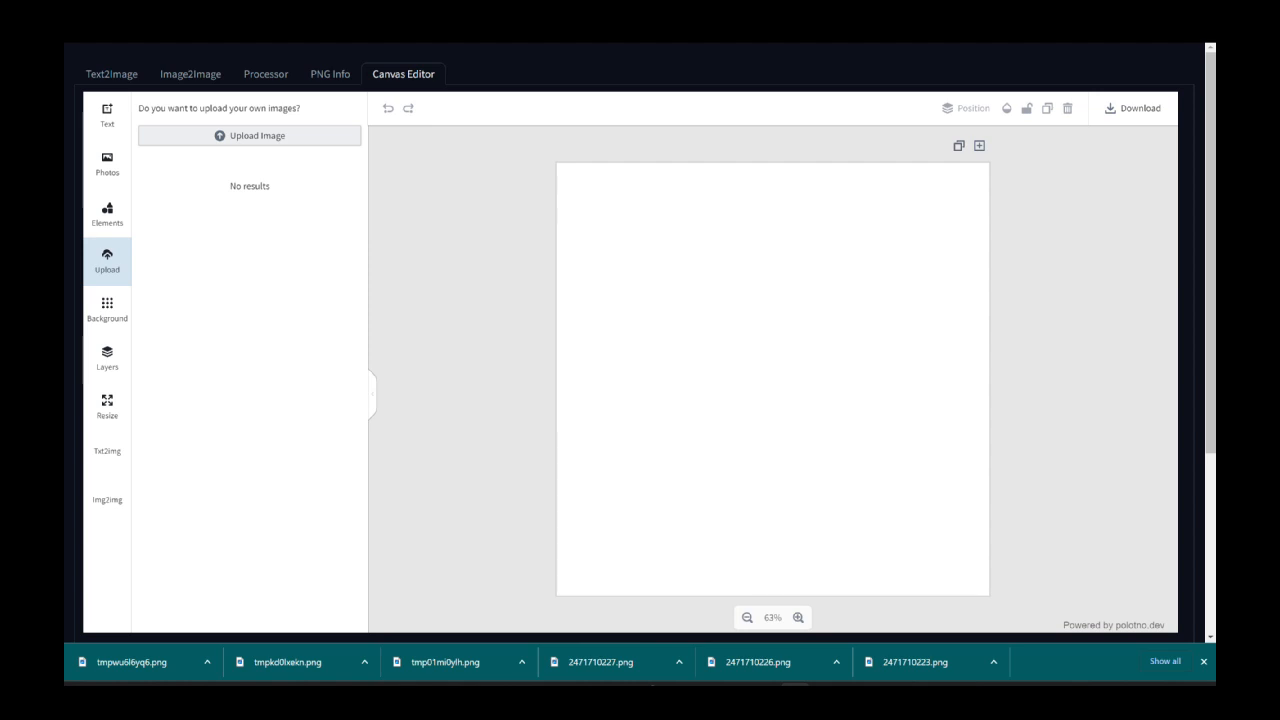
pyautogui.press('Return')
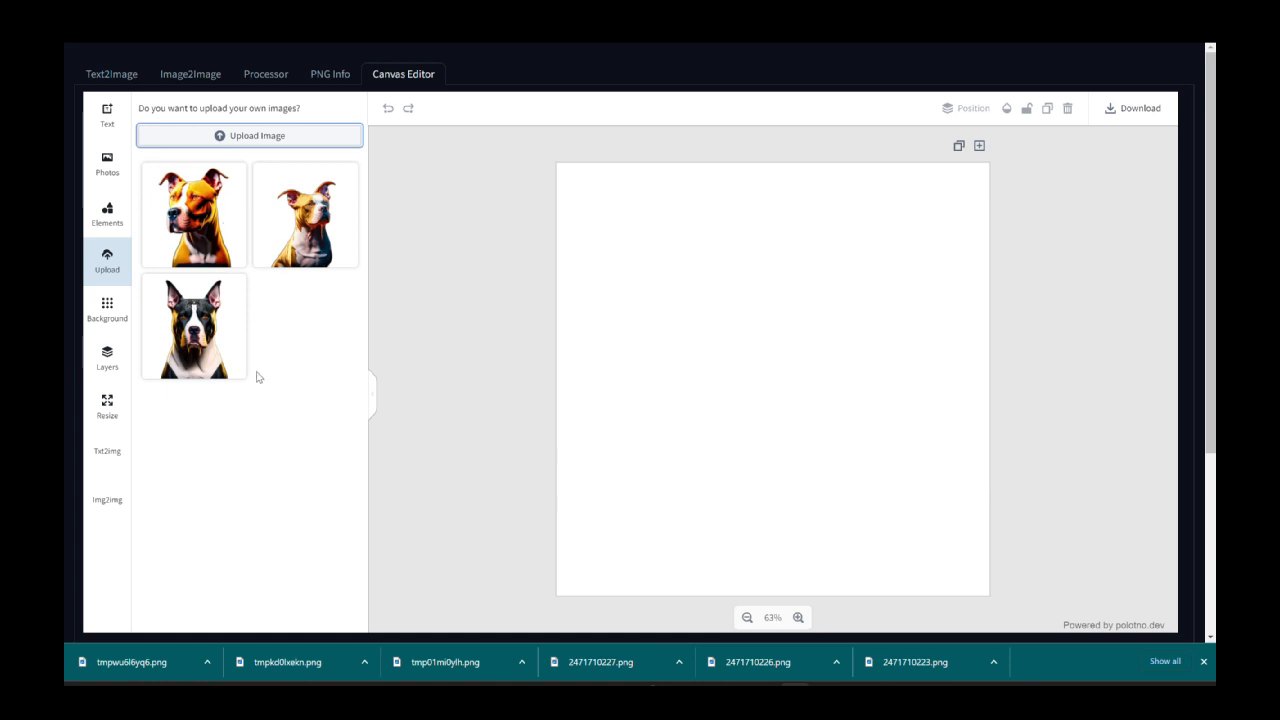
pyautogui.moveTo(197, 330); pyautogui.dragTo(805, 335)
pyautogui.press('Delete')
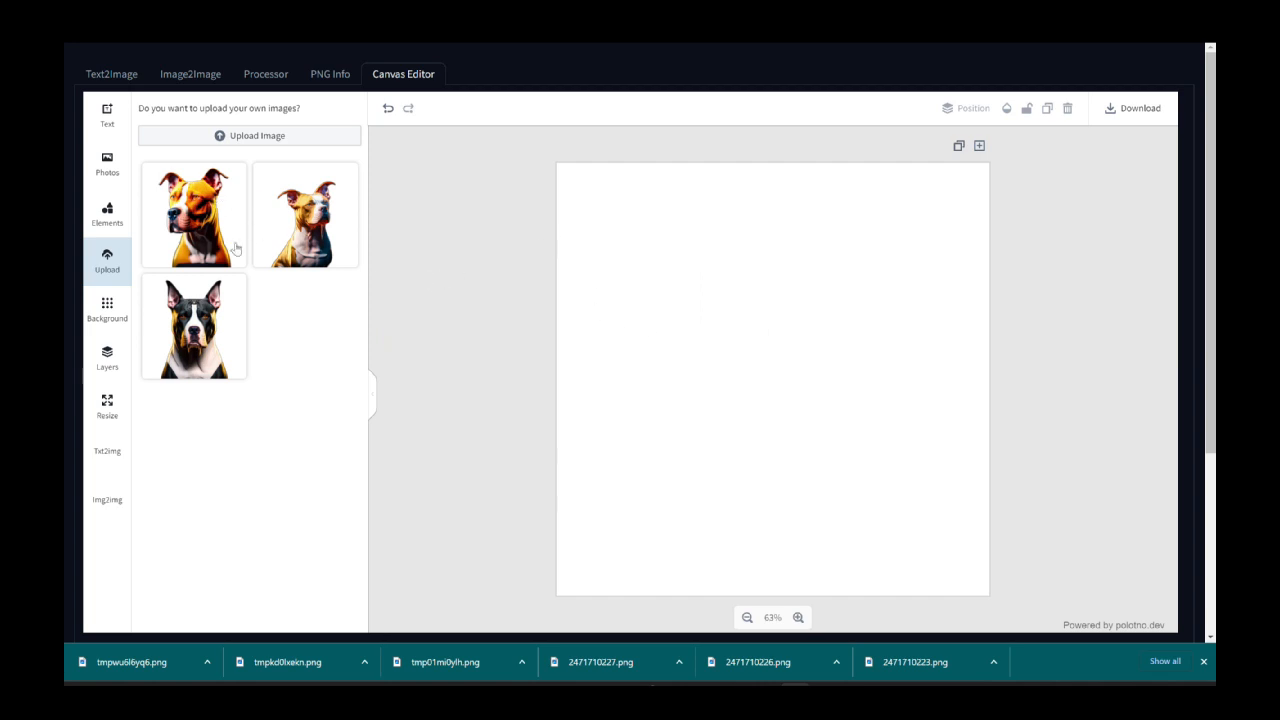
# - Replace "Pitbull Dog" in the Text2Image prompt with "1968 Pontiac GTO" and generate a new batch of images
pyautogui.click(112, 74)
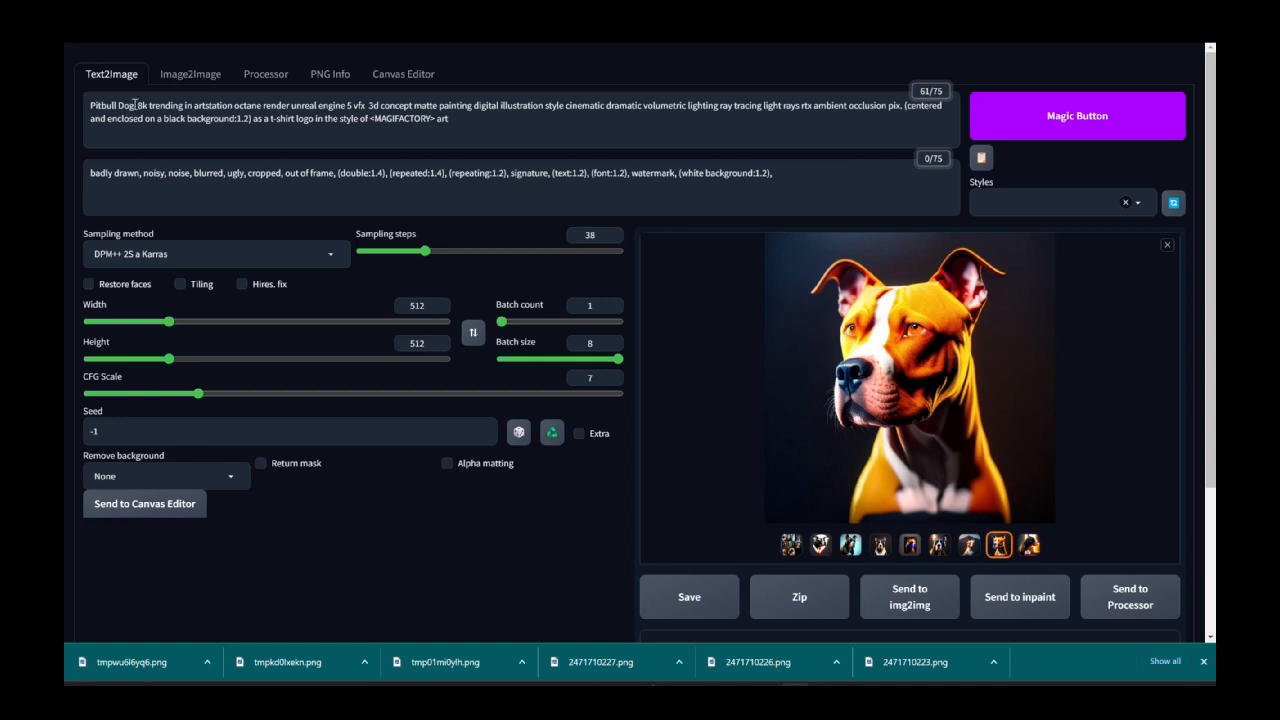
pyautogui.moveTo(135, 105); pyautogui.dragTo(85, 110)
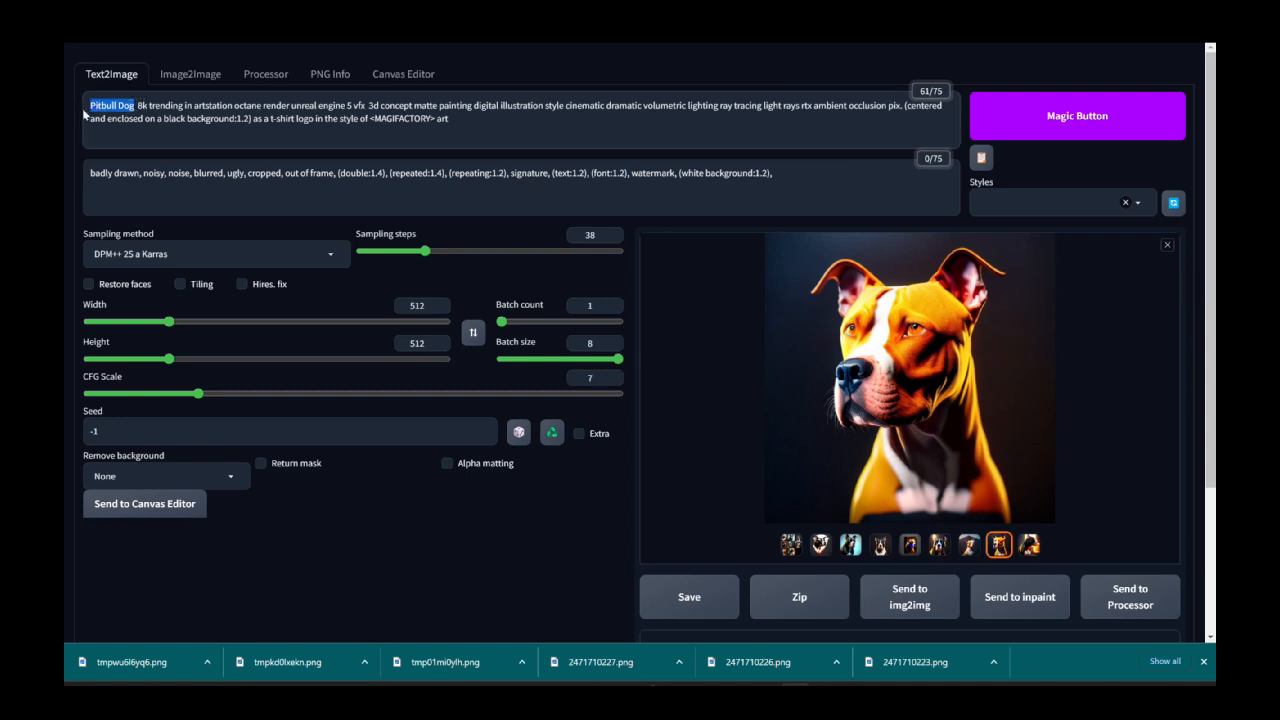
pyautogui.write('1968 Po')
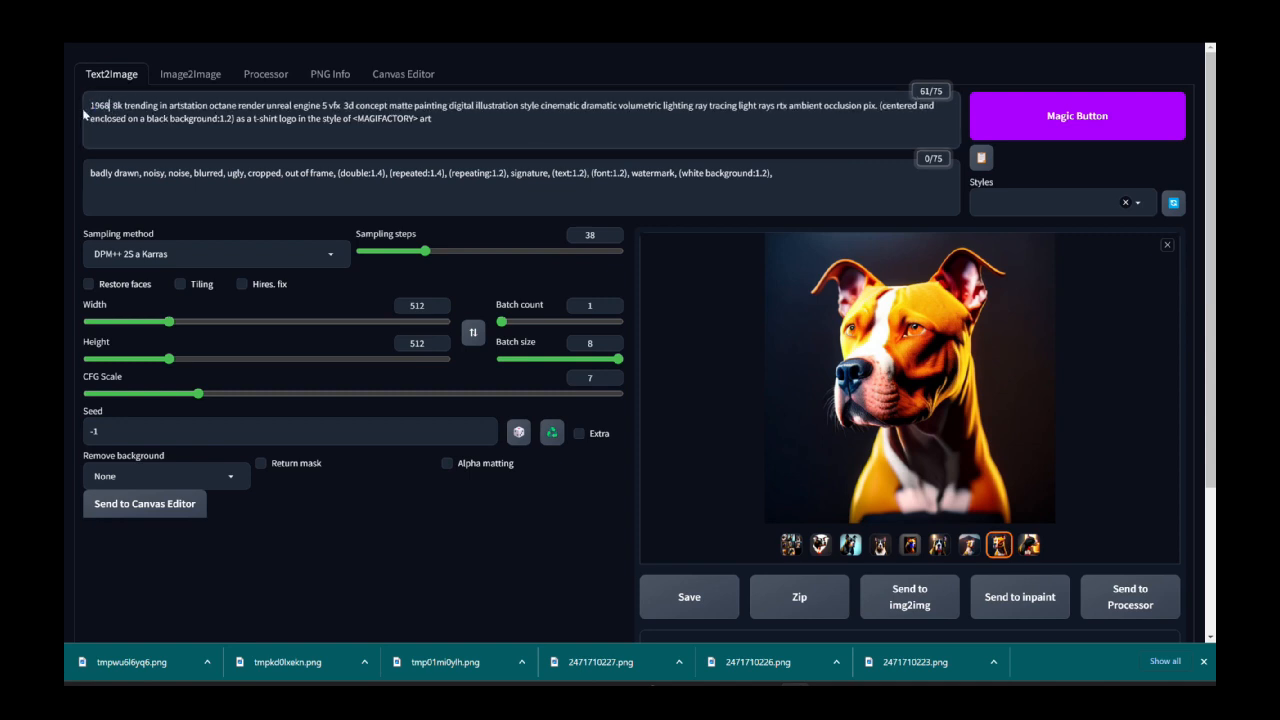
pyautogui.write('ntiac GTo')
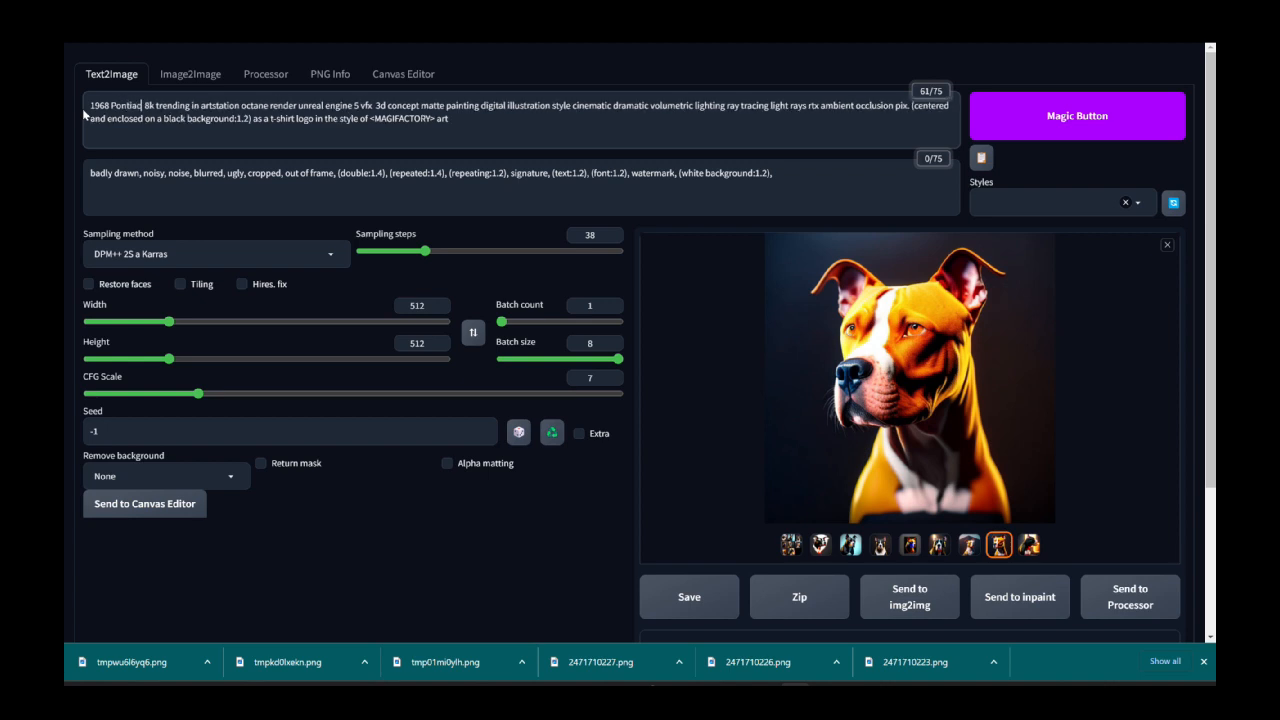
pyautogui.press('BackSpace')
pyautogui.write('O')
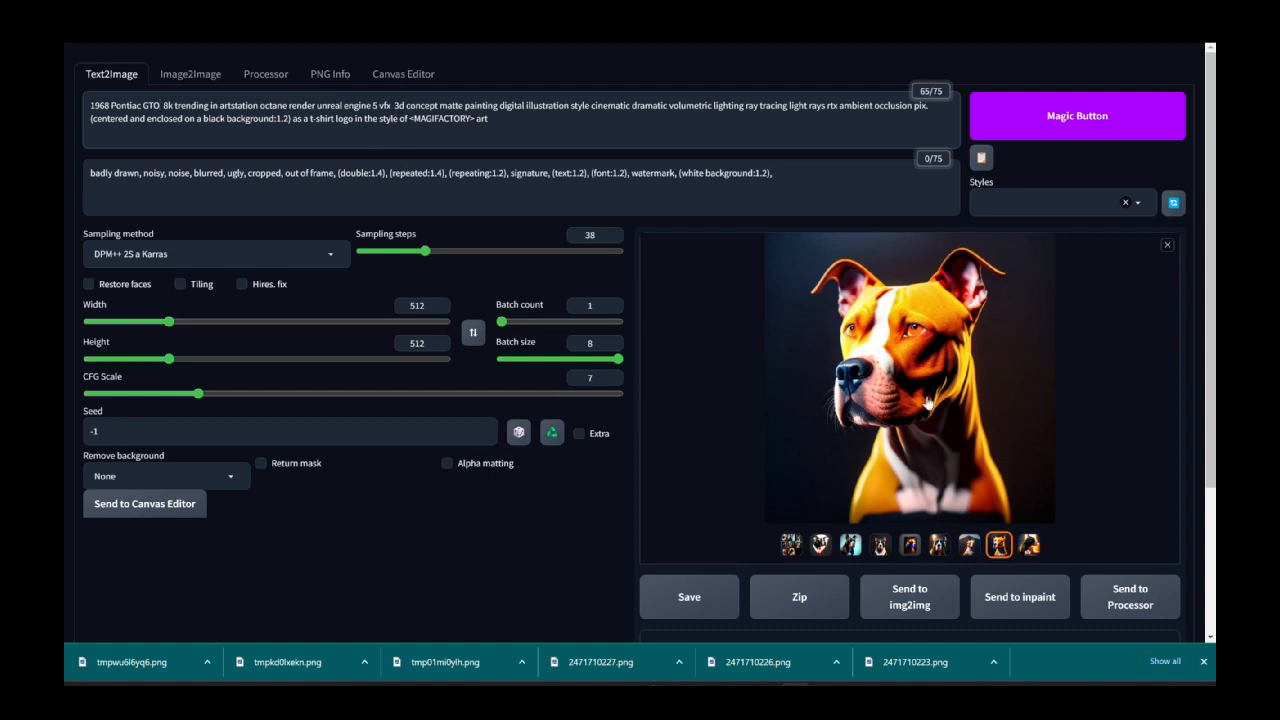
pyautogui.click(1078, 116)
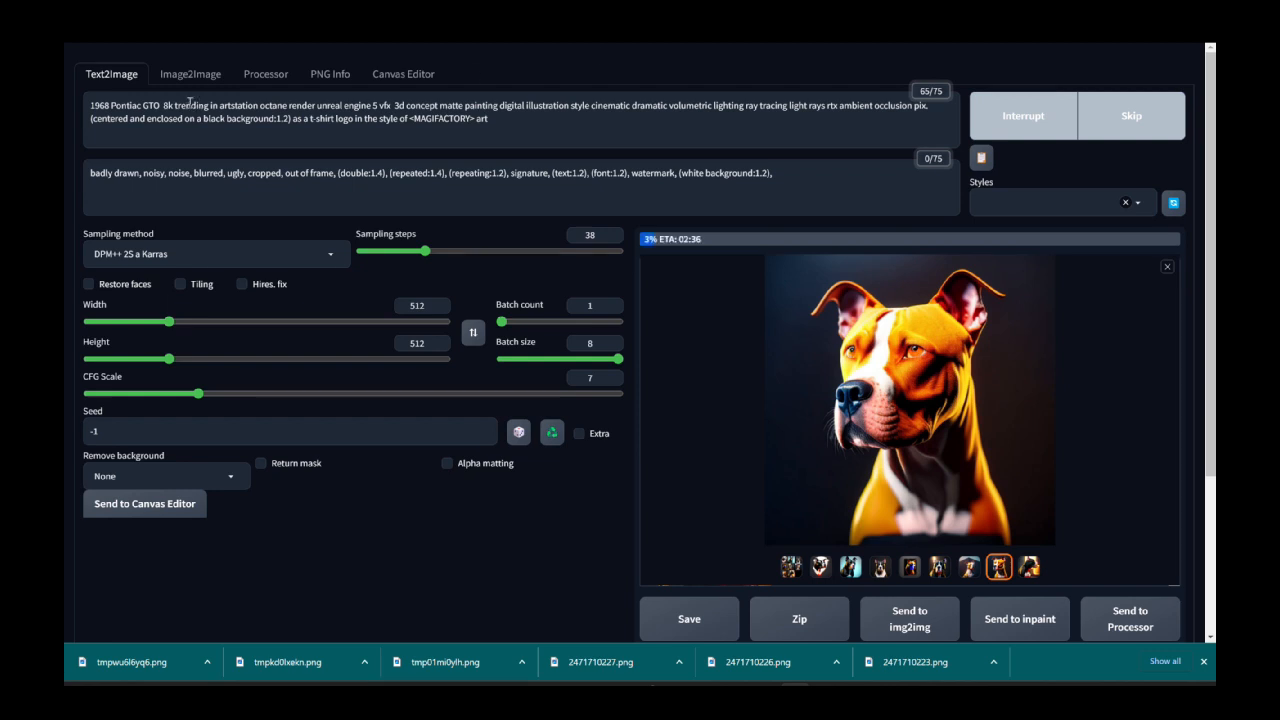
pyautogui.click(207, 110)
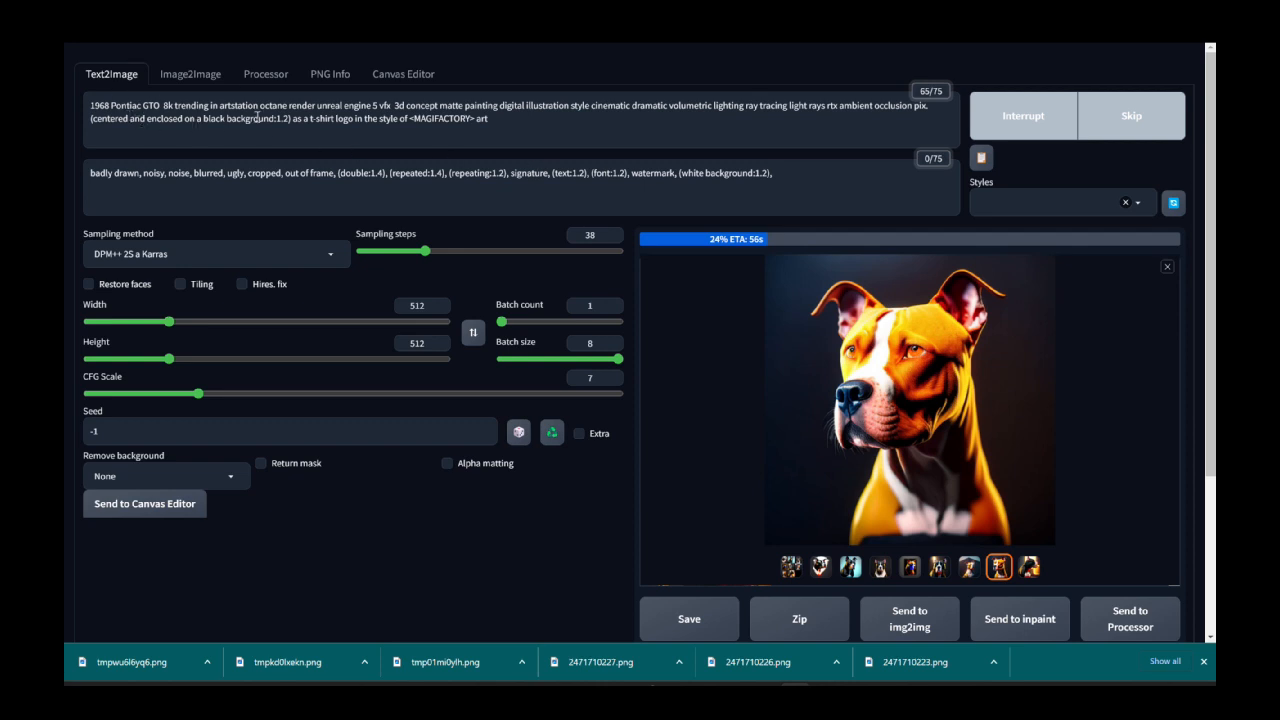
pyautogui.click(414, 78)
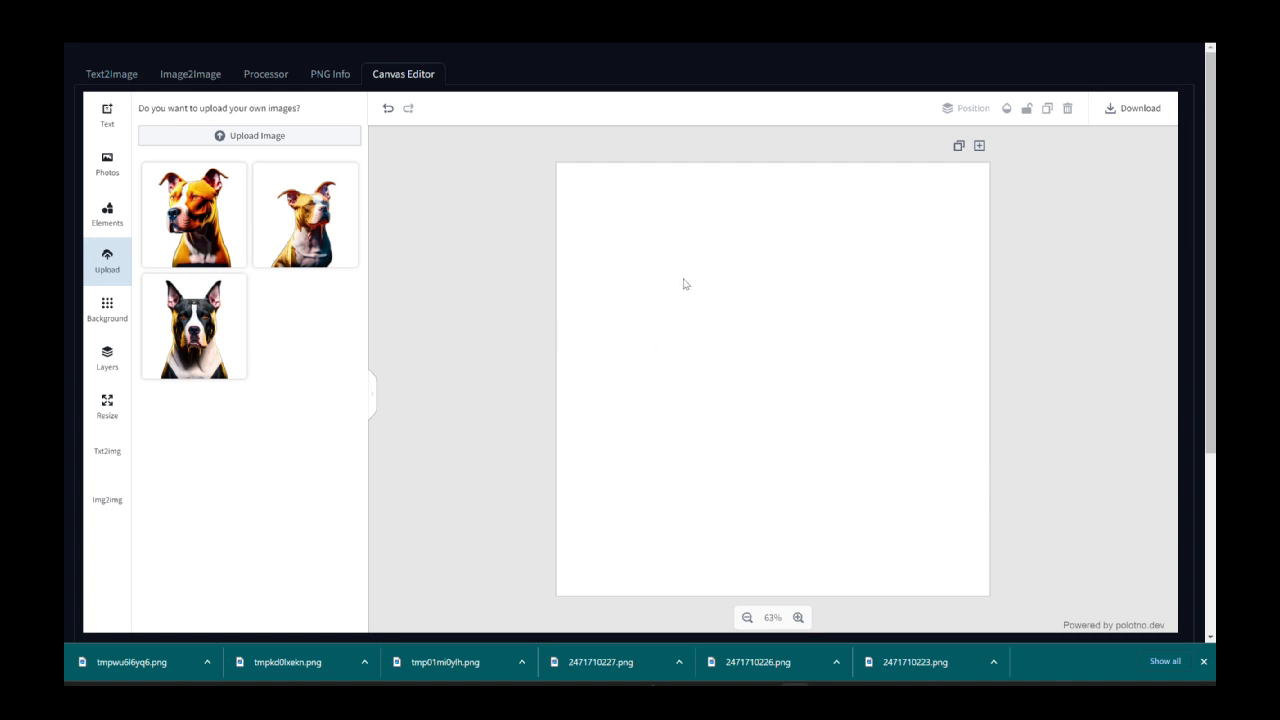
pyautogui.click(124, 78)
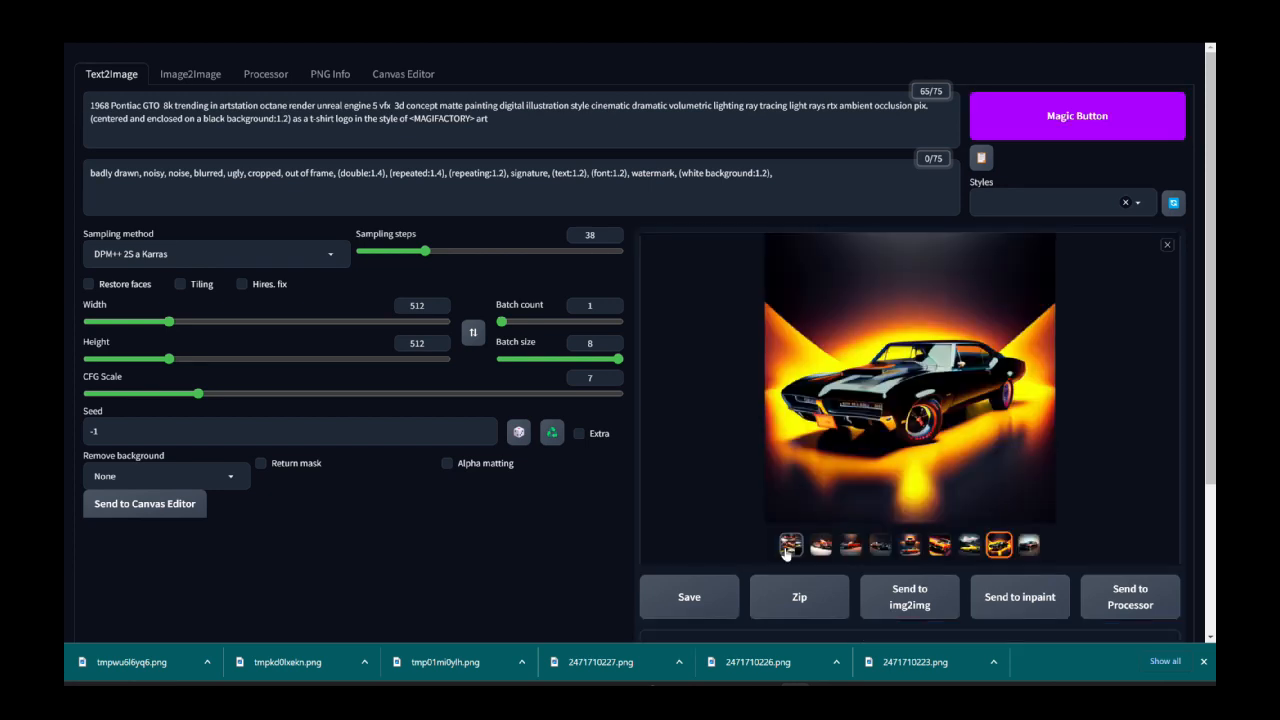
# - Examine the generated Pontiac GTO images in the enlarged grid view to judge which ones suit the artwork
pyautogui.click(833, 298)
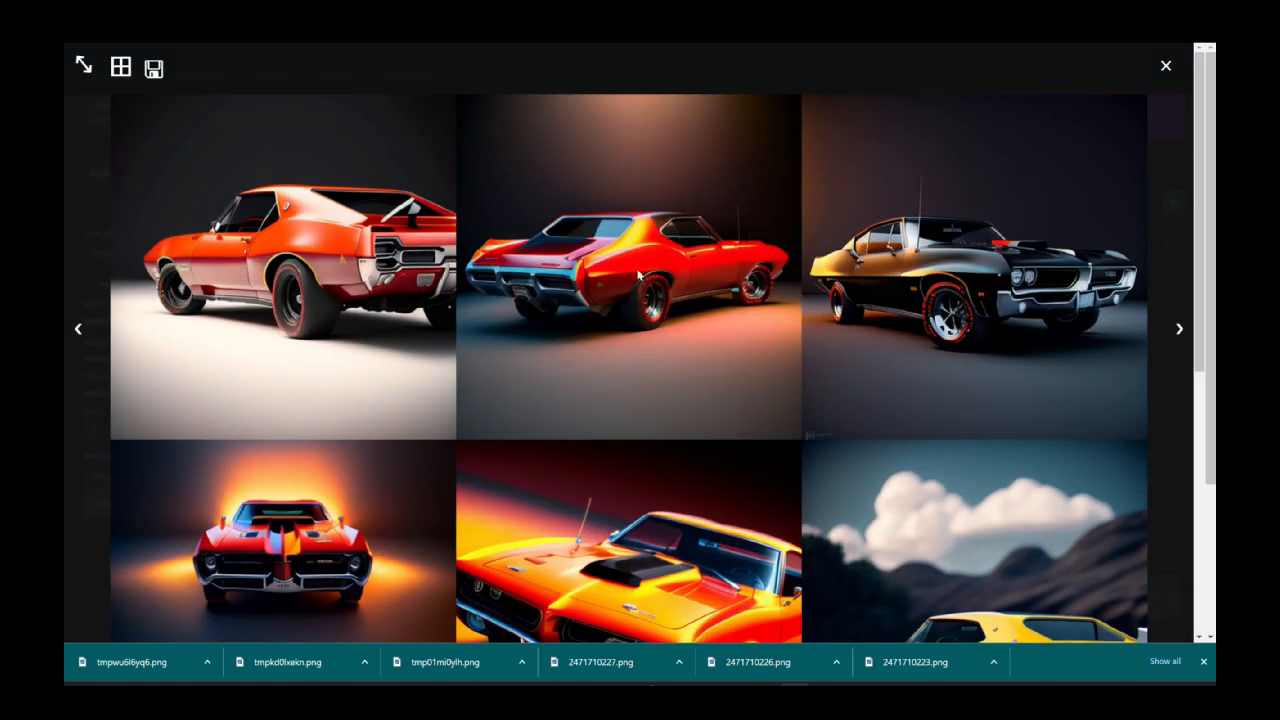
pyautogui.scroll(-1, 475, 354)
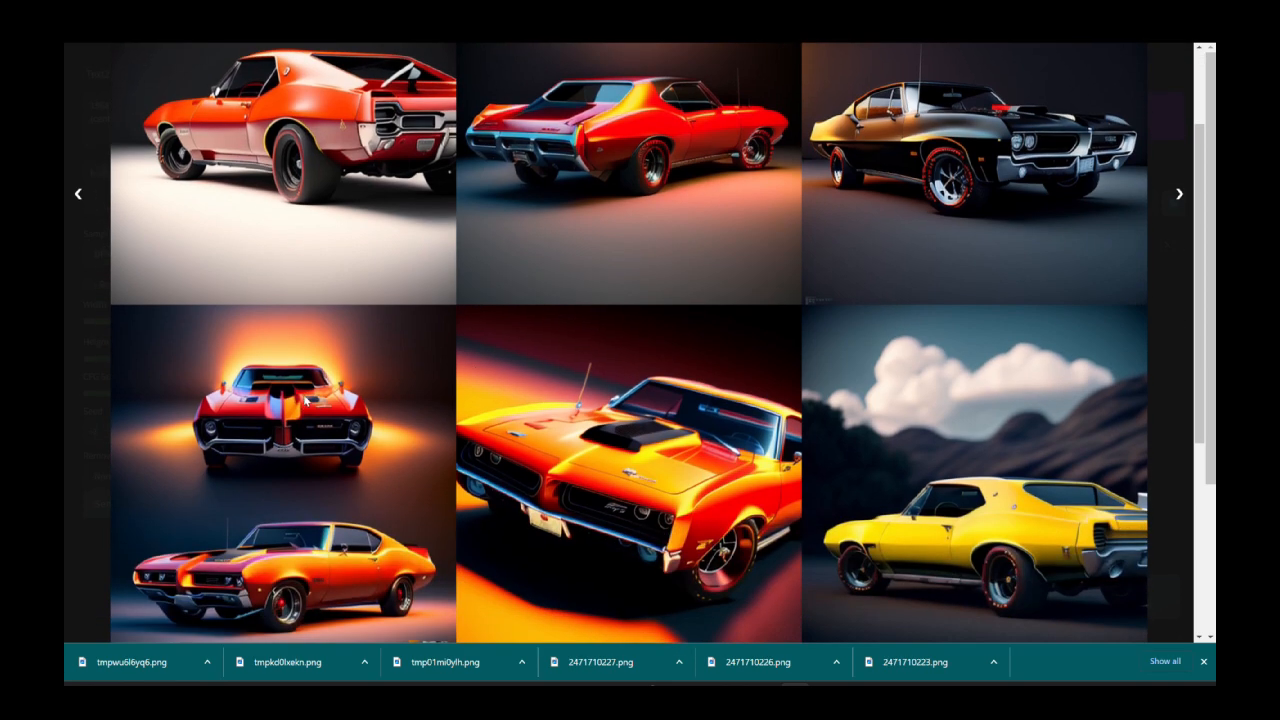
pyautogui.scroll(-2, 306, 317)
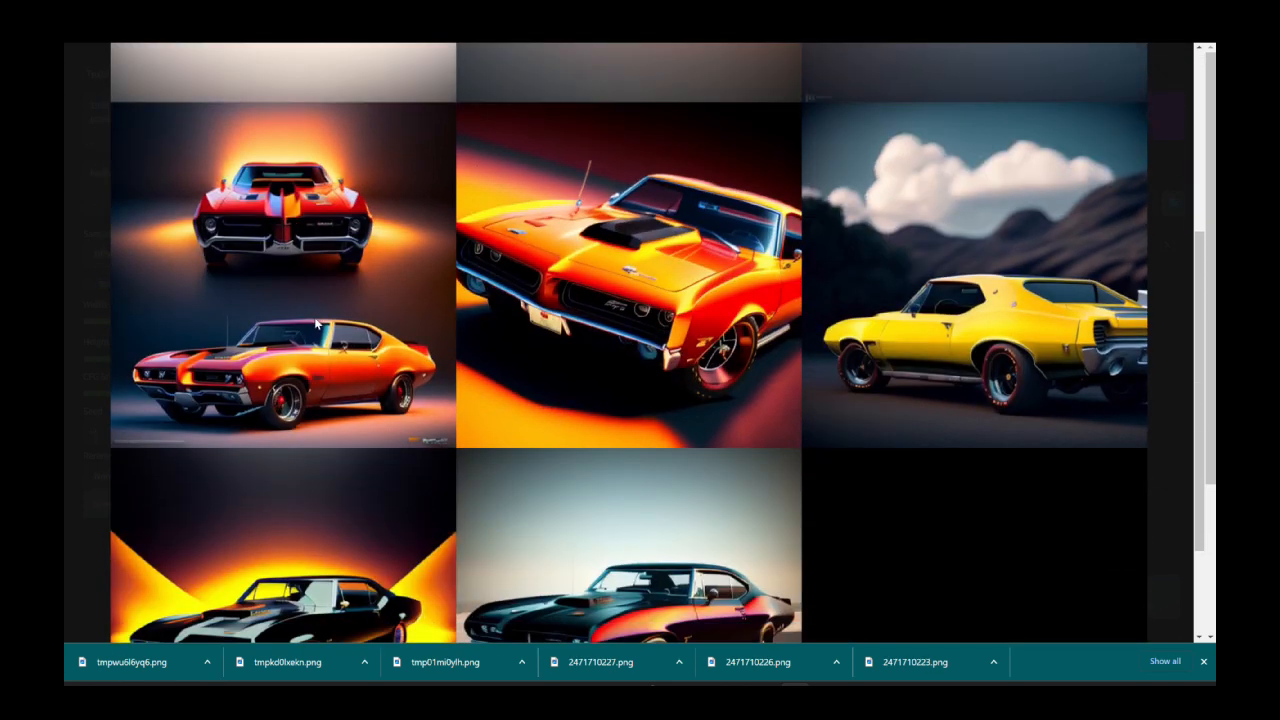
pyautogui.scroll(-1, 319, 340)
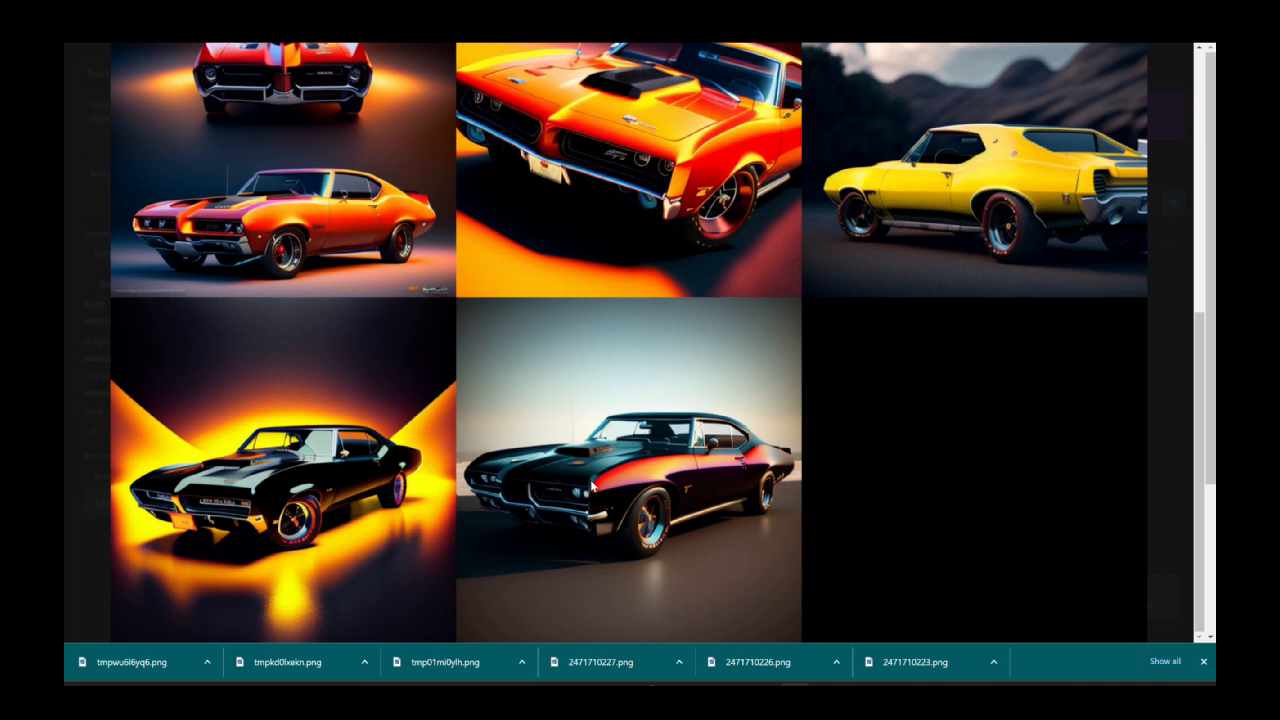
pyautogui.scroll(2, 406, 455)
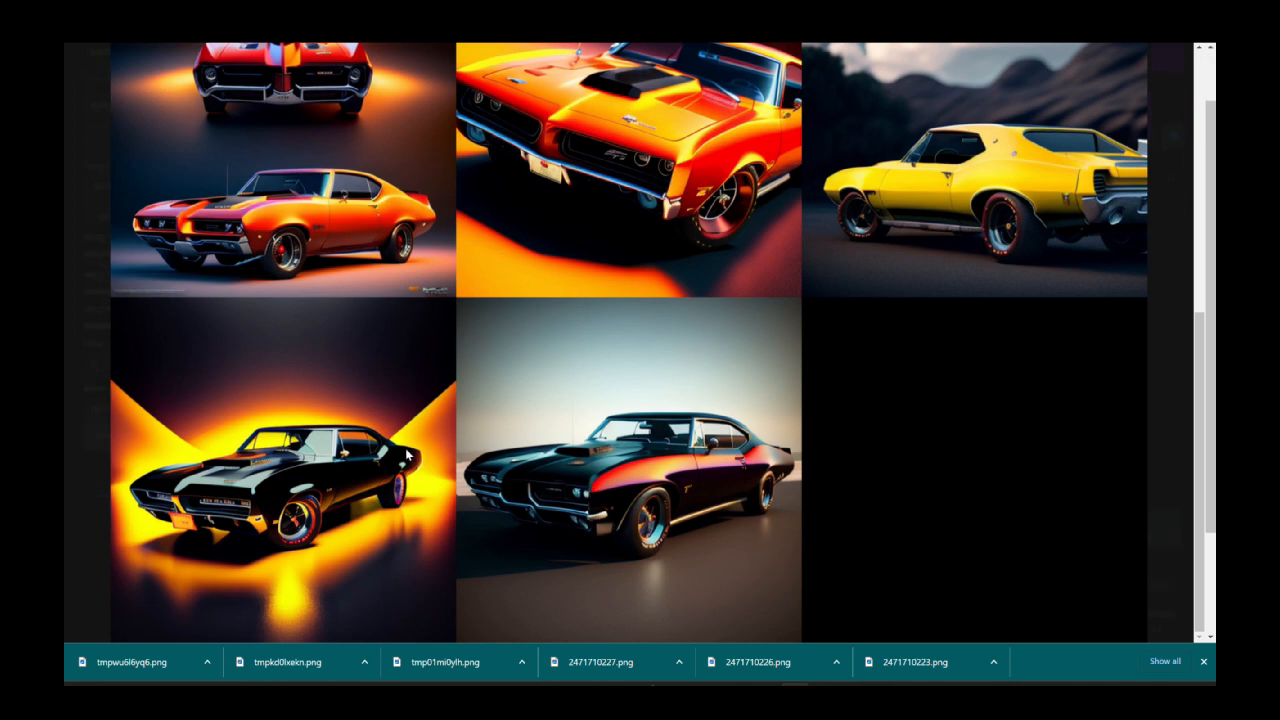
pyautogui.scroll(2, 515, 328)
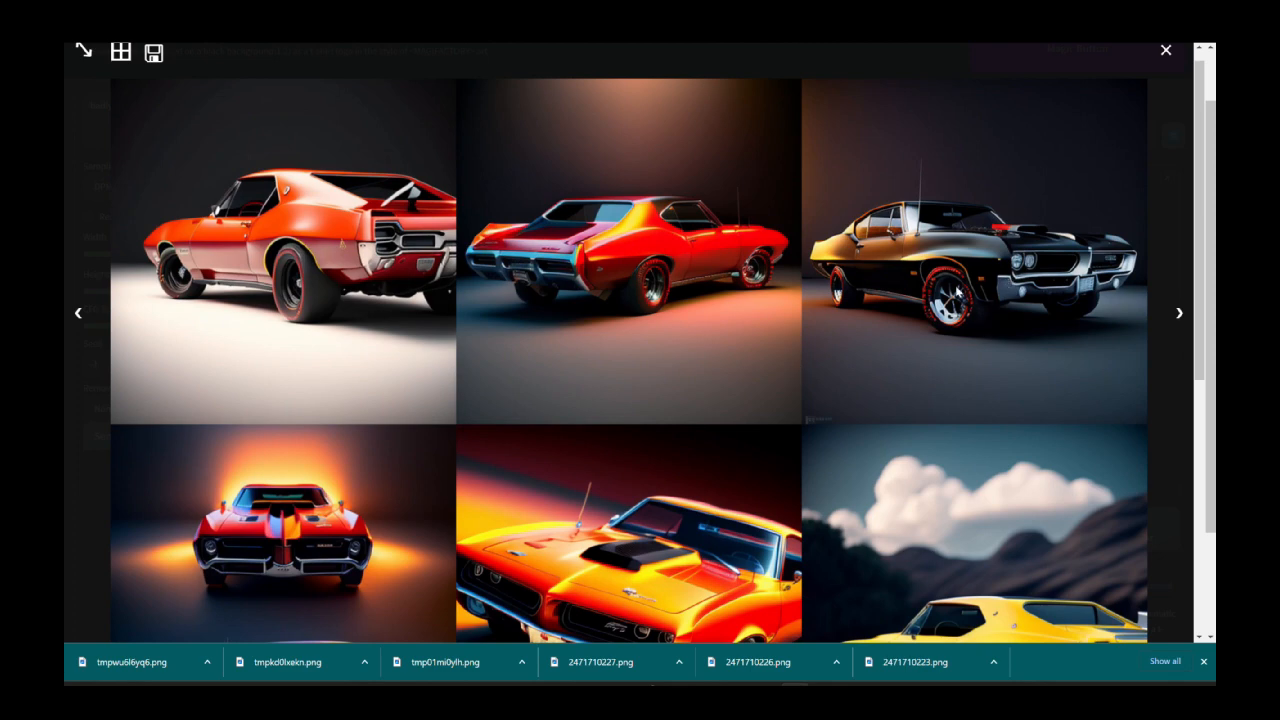
pyautogui.click(1166, 51)
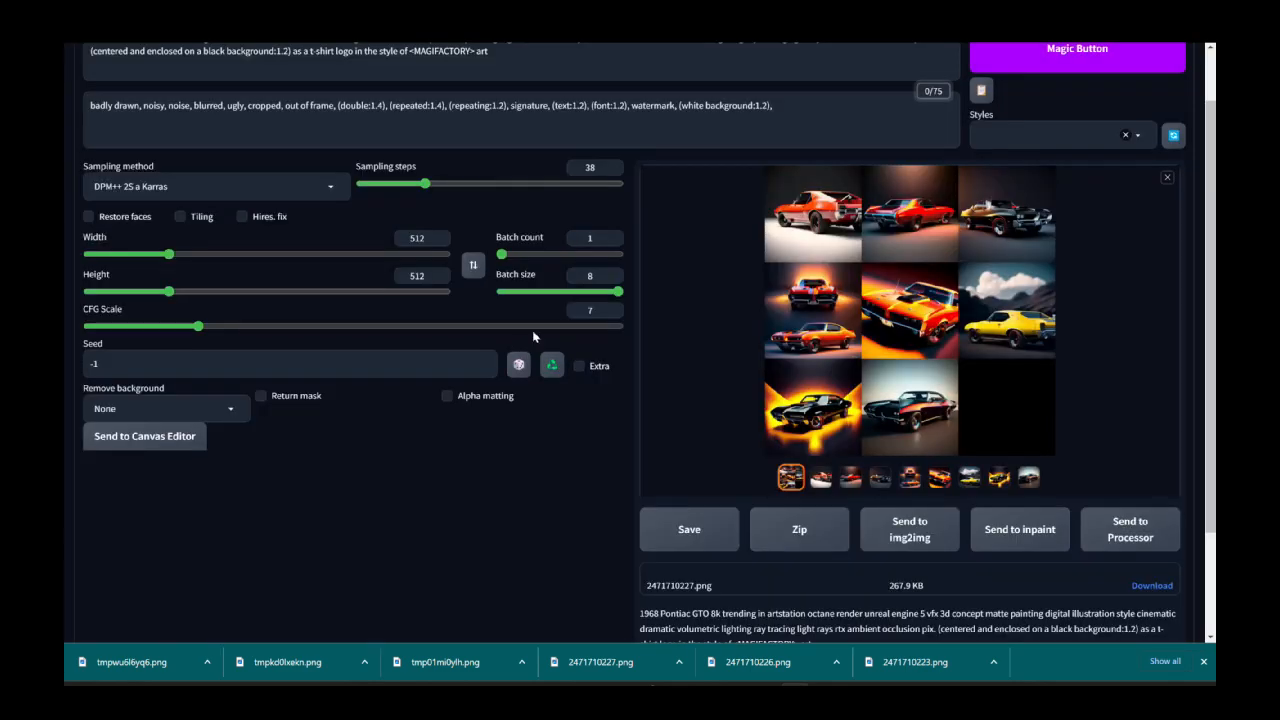
# - Save and download the black-and-gold car image, 547244863.png, and the image with two red-orange cars, 547244864.png
pyautogui.click(878, 479)
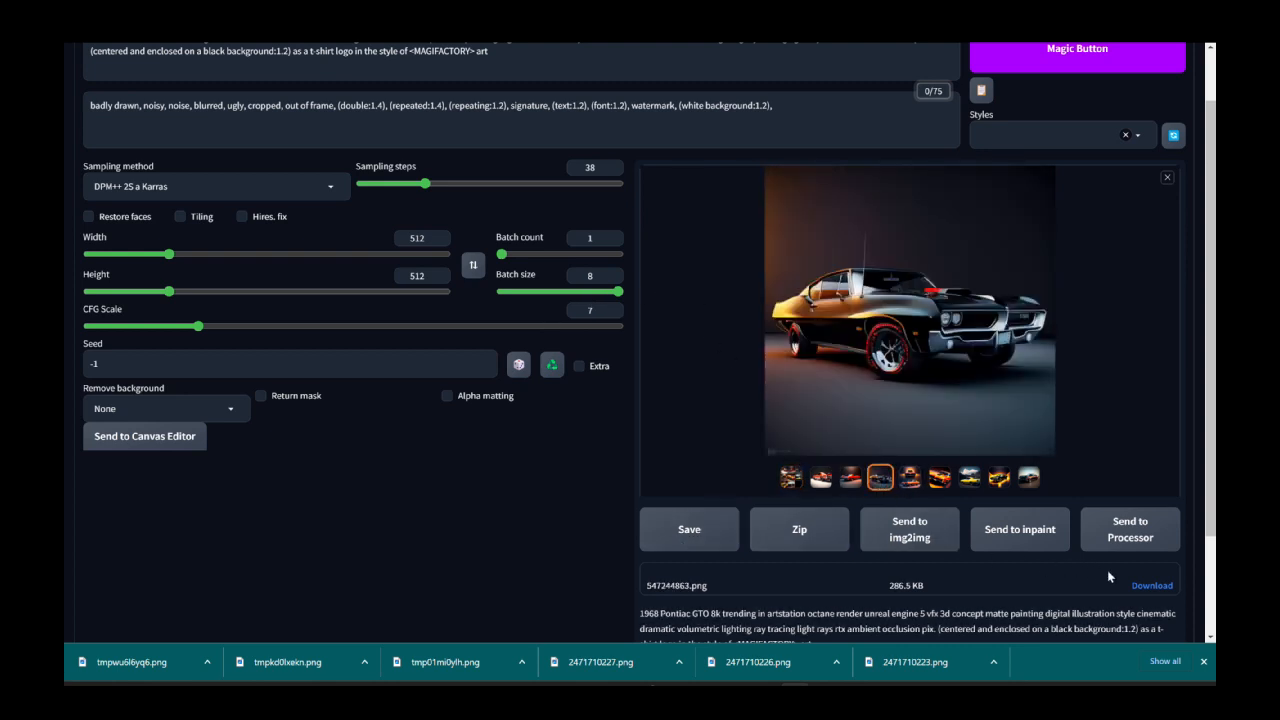
pyautogui.click(1148, 587)
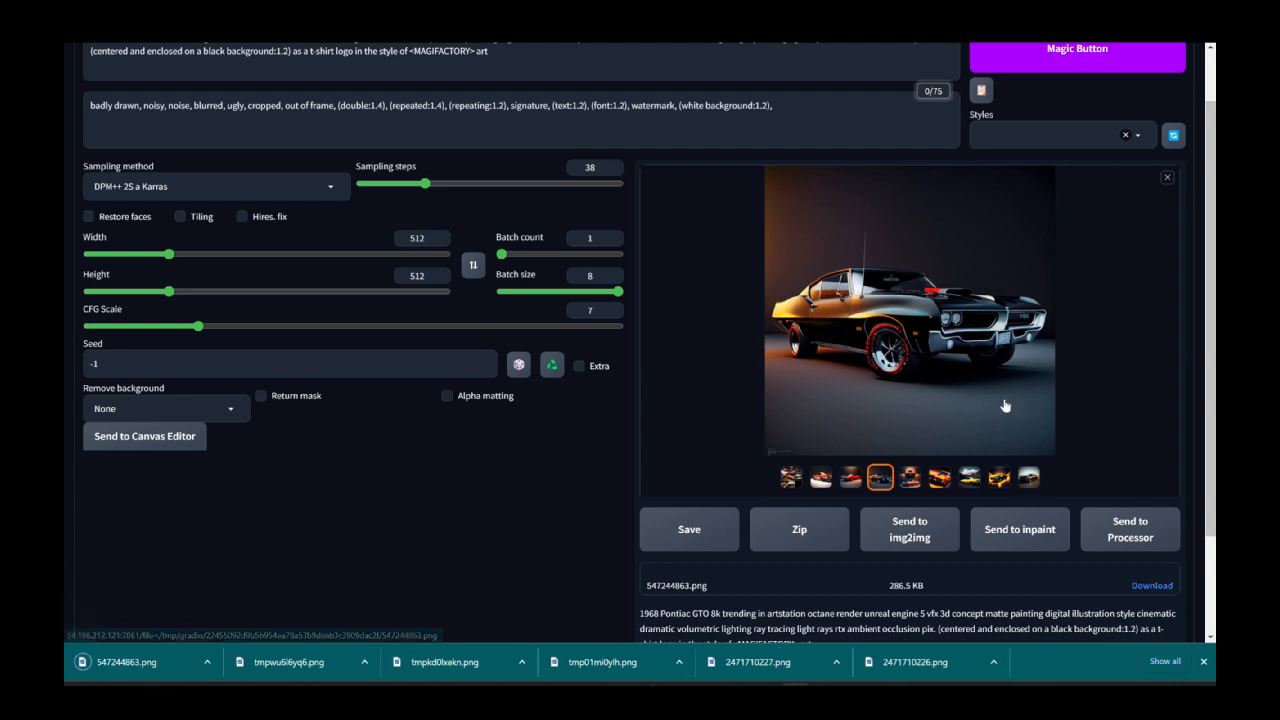
pyautogui.click(910, 478)
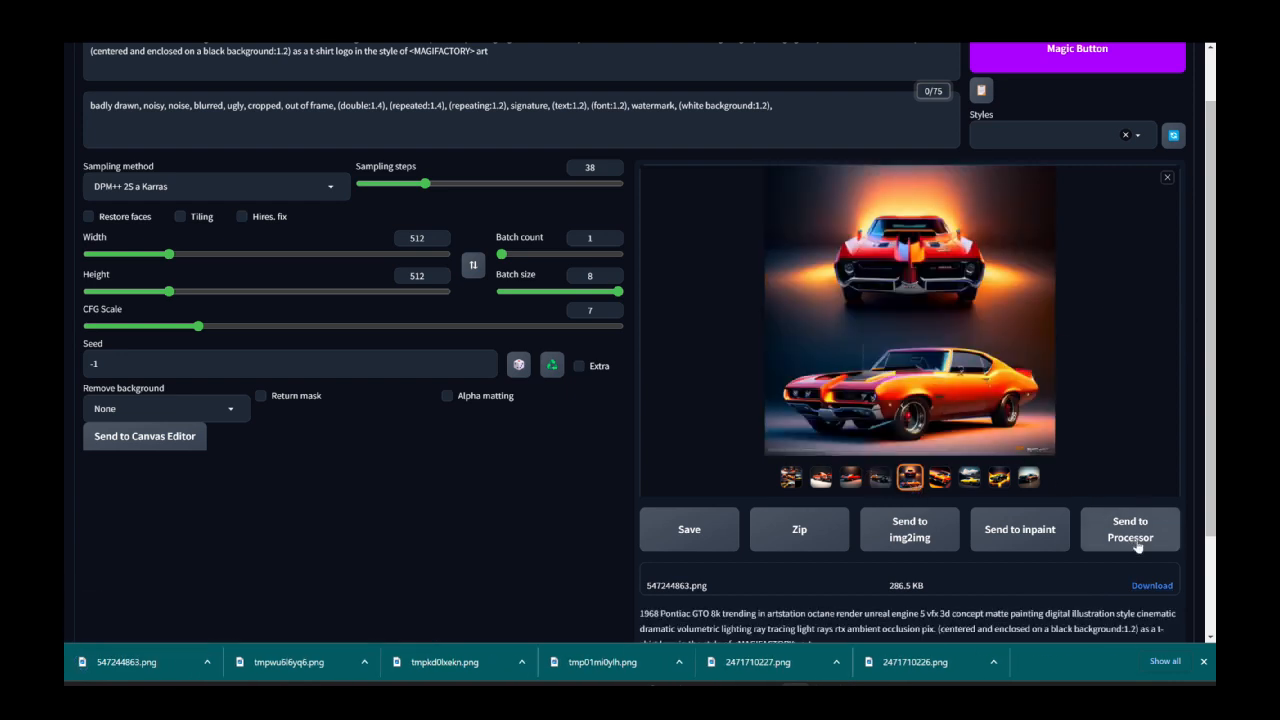
pyautogui.click(701, 533)
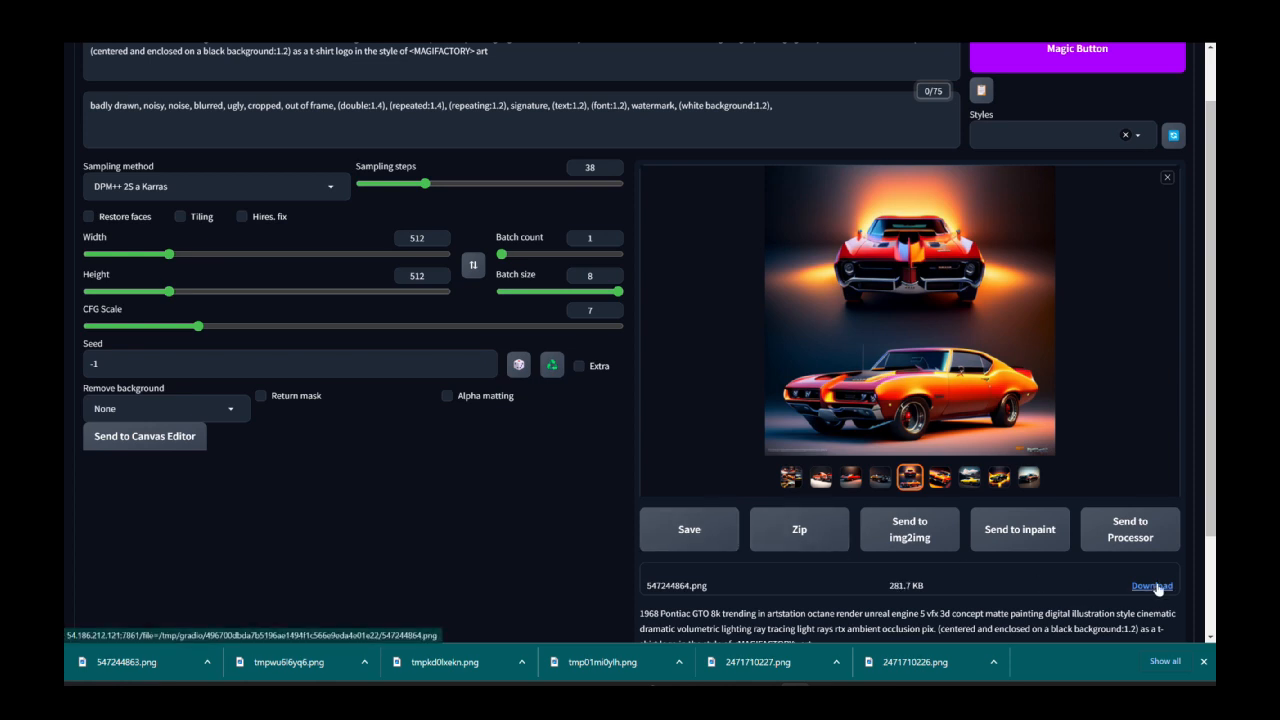
pyautogui.click(1151, 586)
# - Save and download the black car on the glowing yellow background, 547244867.png, and the last black-and-orange car image, 547244868.png
pyautogui.click(939, 478)
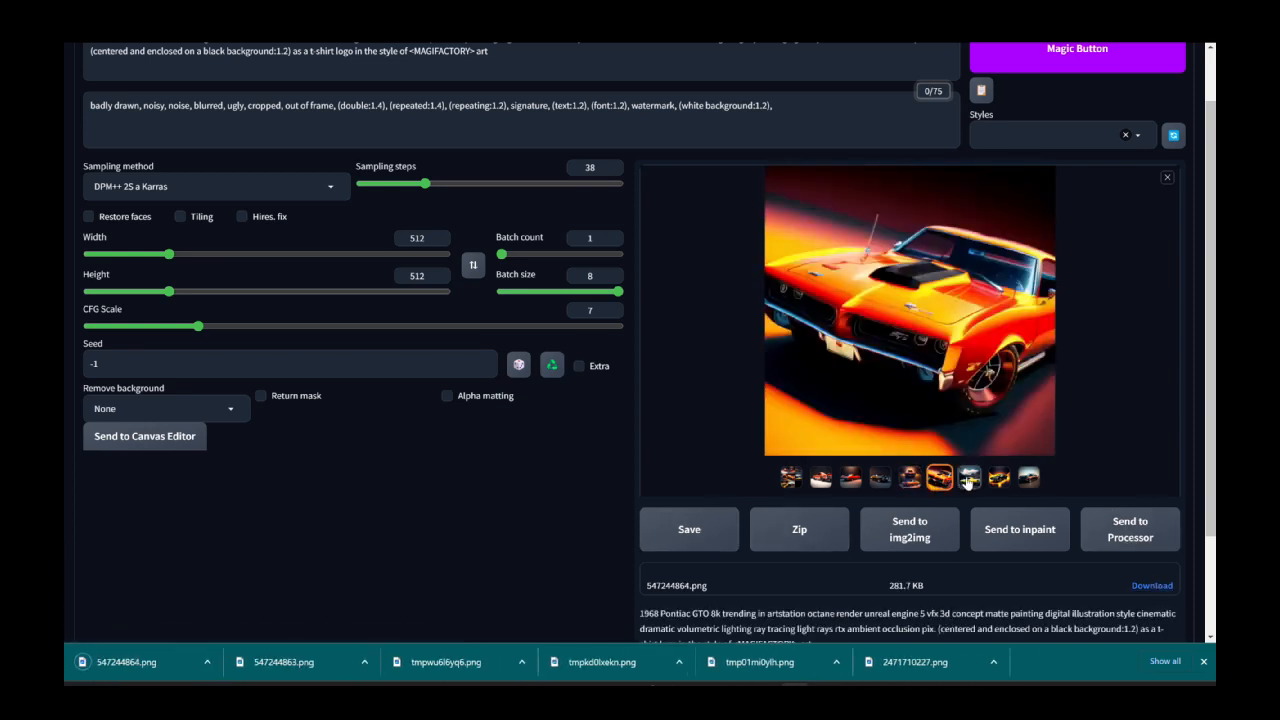
pyautogui.click(969, 478)
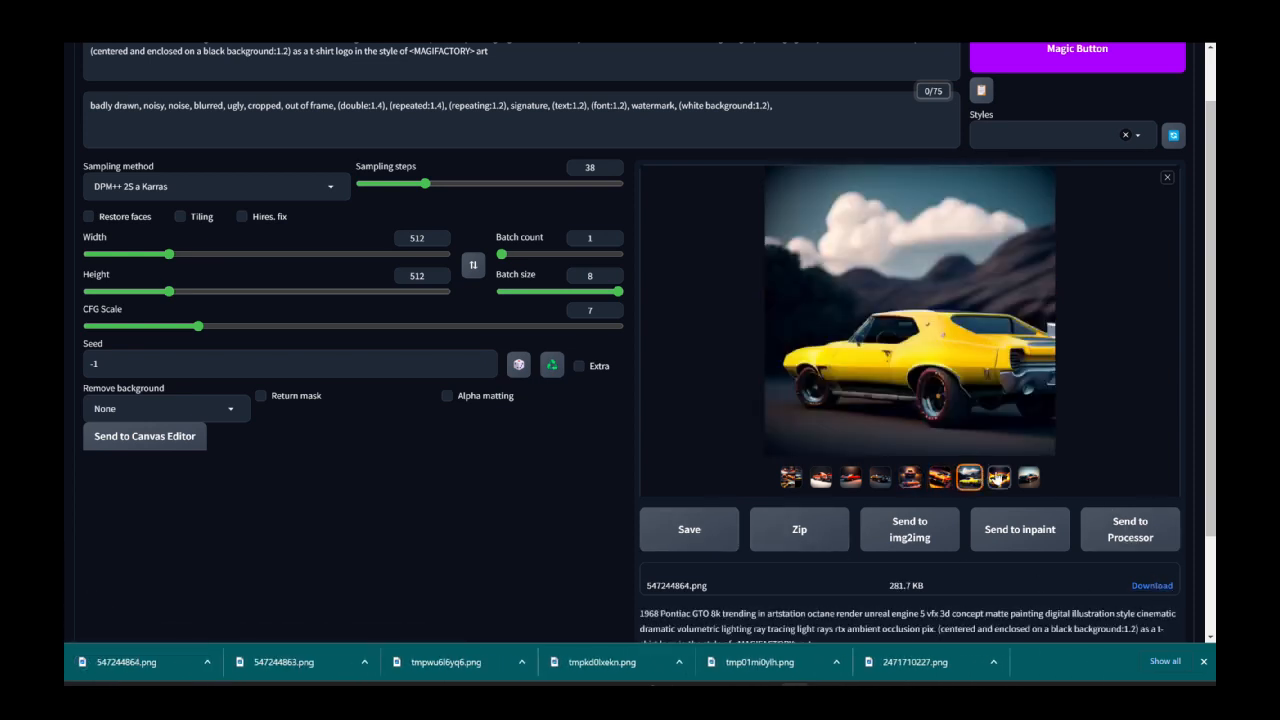
pyautogui.click(999, 478)
pyautogui.click(689, 530)
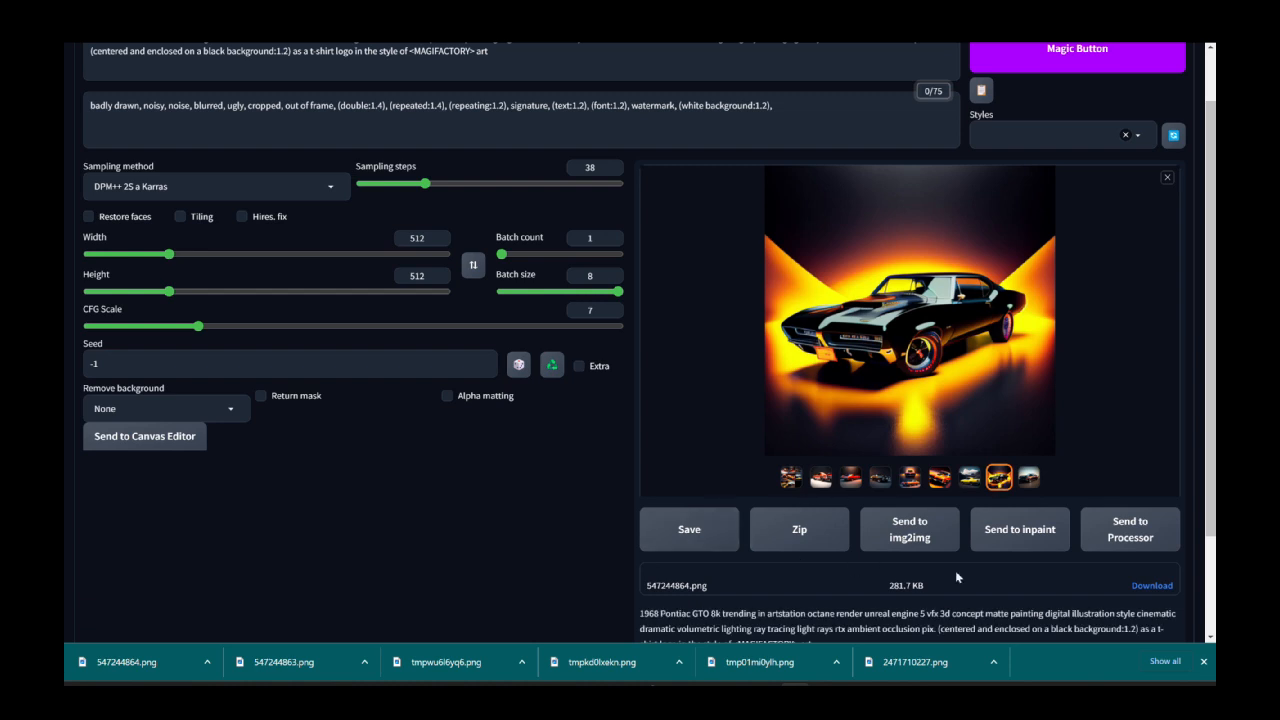
pyautogui.click(1152, 586)
pyautogui.click(1029, 478)
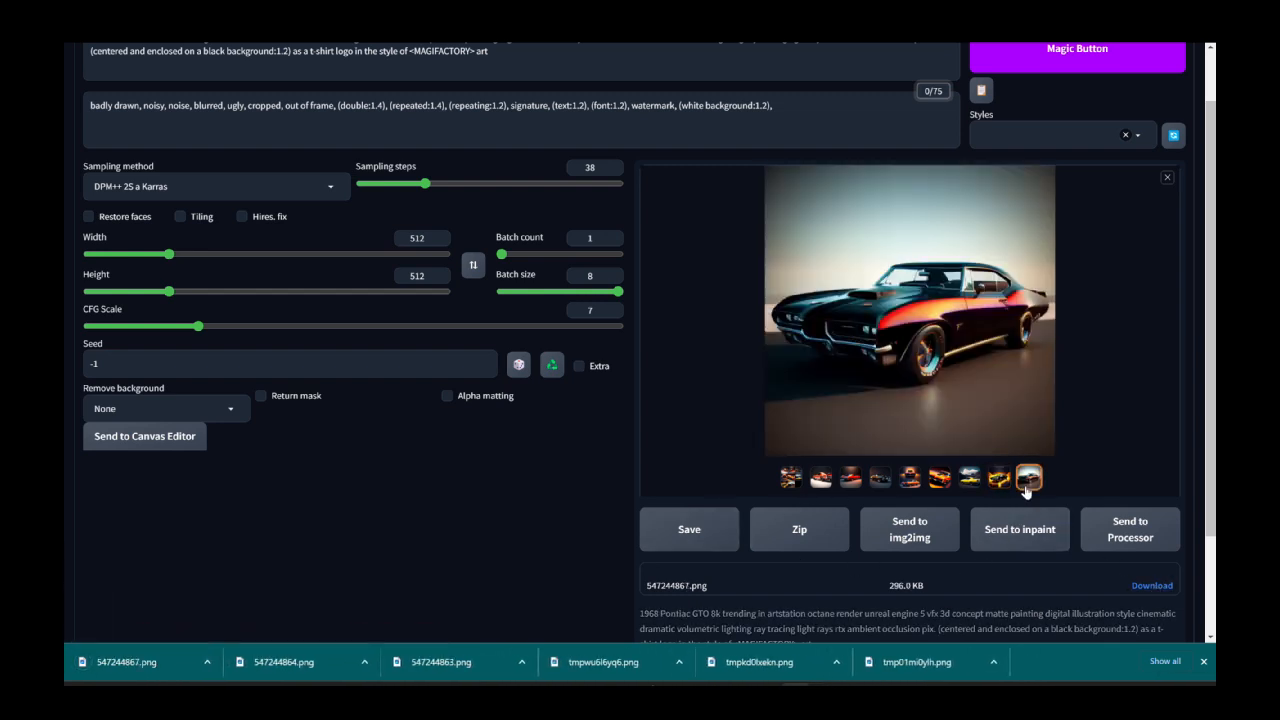
pyautogui.click(737, 529)
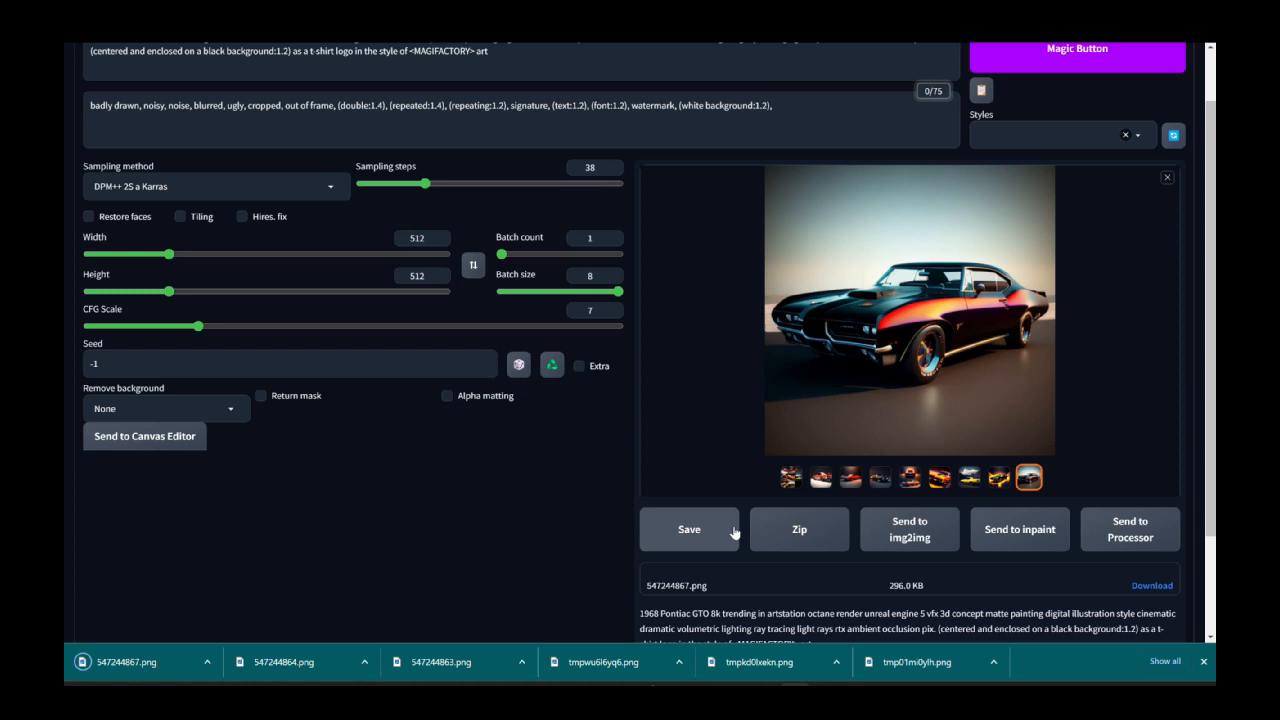
pyautogui.click(1152, 586)
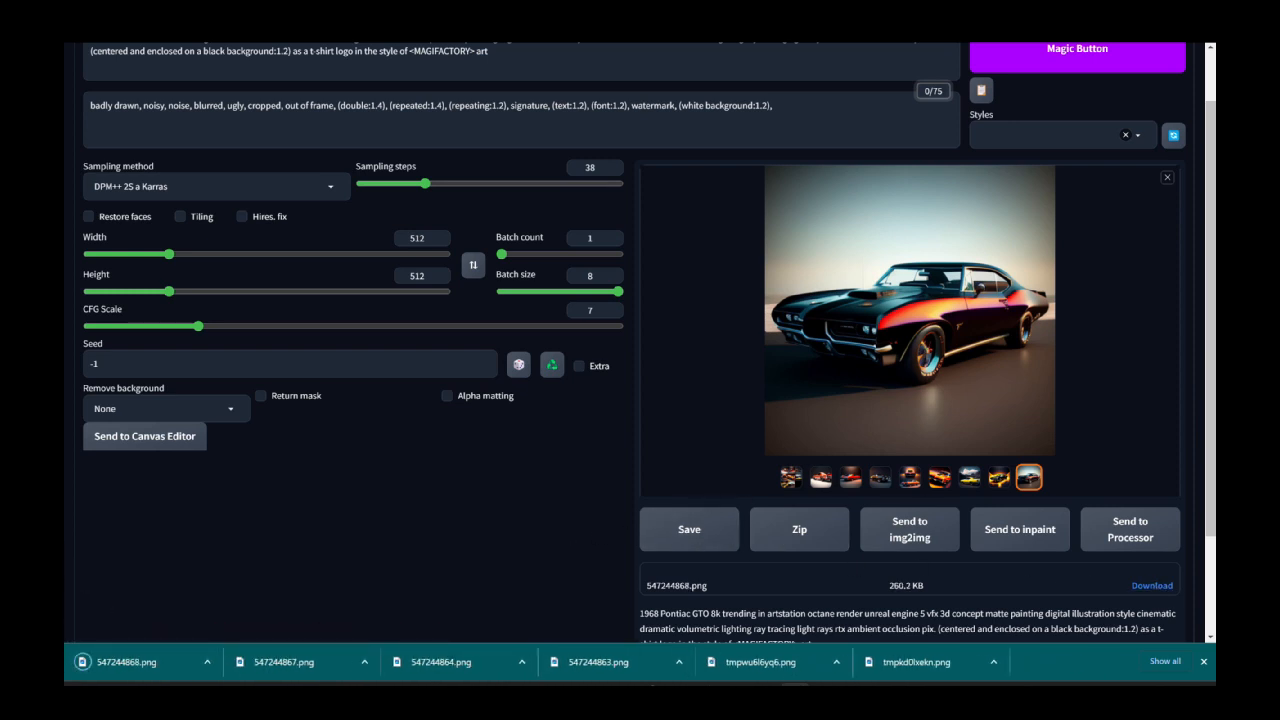
# - Replace the Processor's source image with the downloaded picture of two red-orange cars
pyautogui.scroll(1, 429, 197)
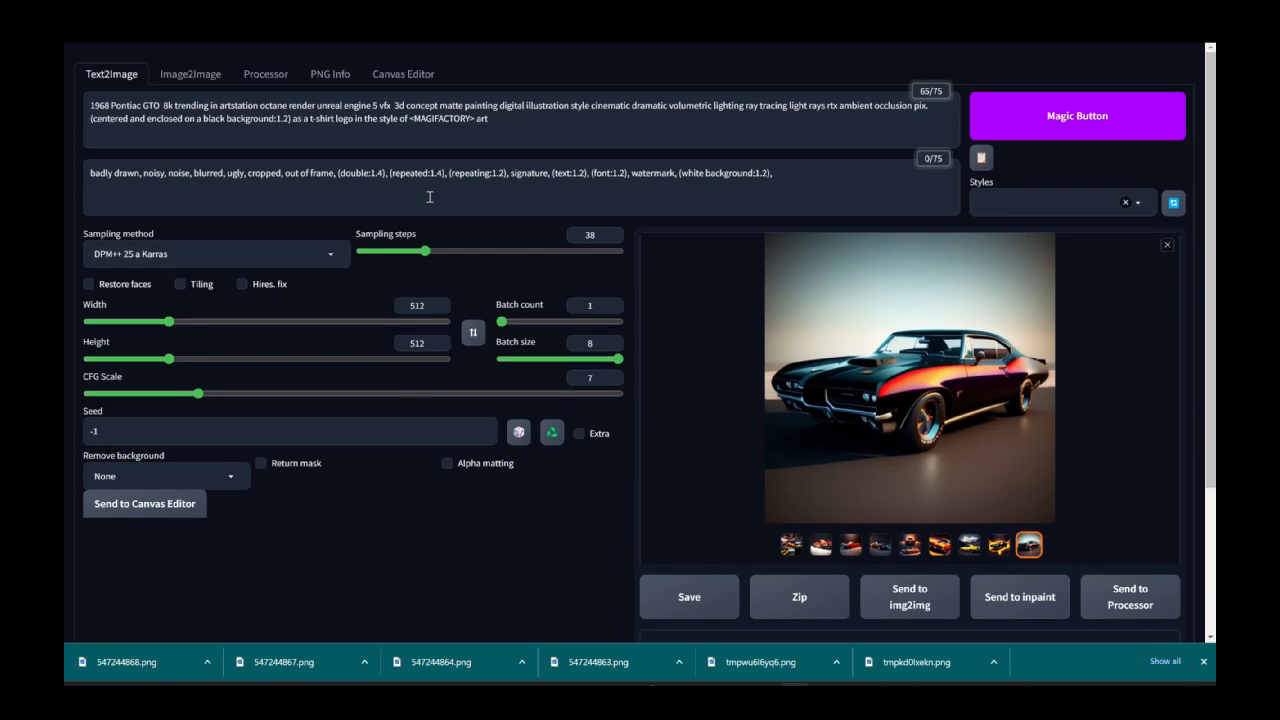
pyautogui.click(265, 78)
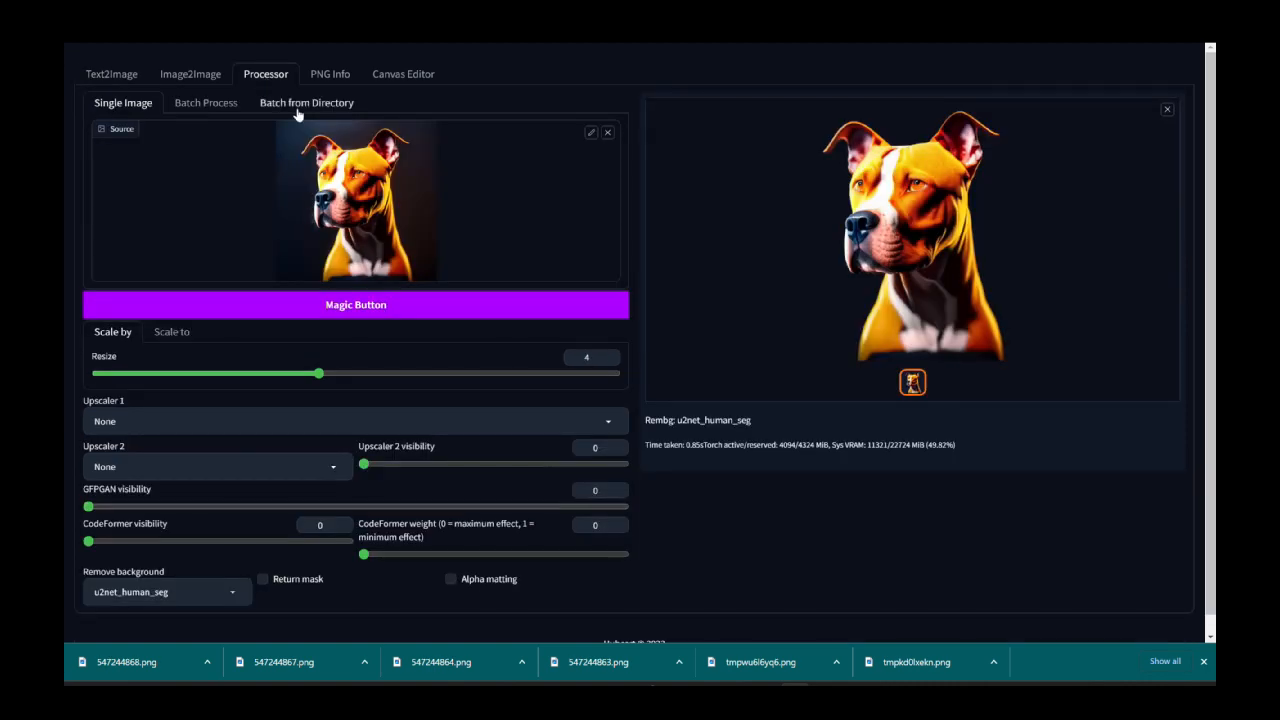
pyautogui.click(611, 130)
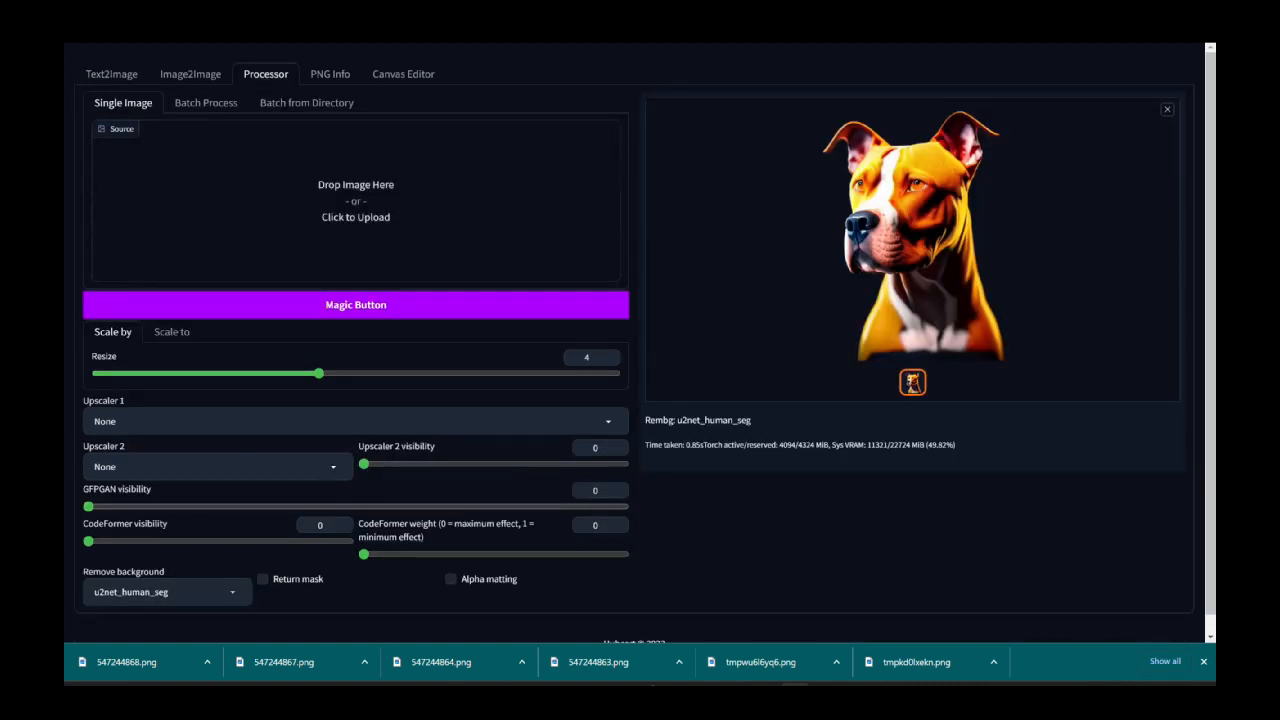
pyautogui.moveTo(1210, 250); pyautogui.dragTo(345, 195)
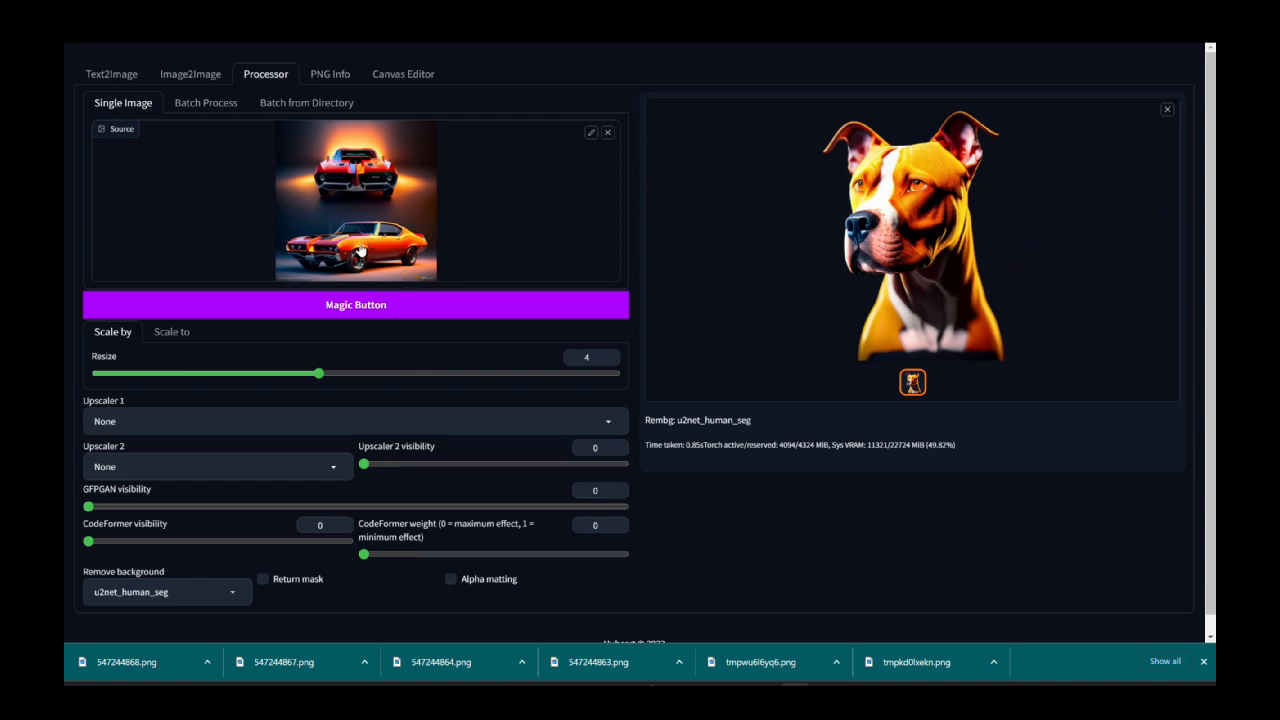
# - Remove the background from the two red-orange cars with the u2net model and save the cutout as tmpist79z_7.png
pyautogui.click(232, 594)
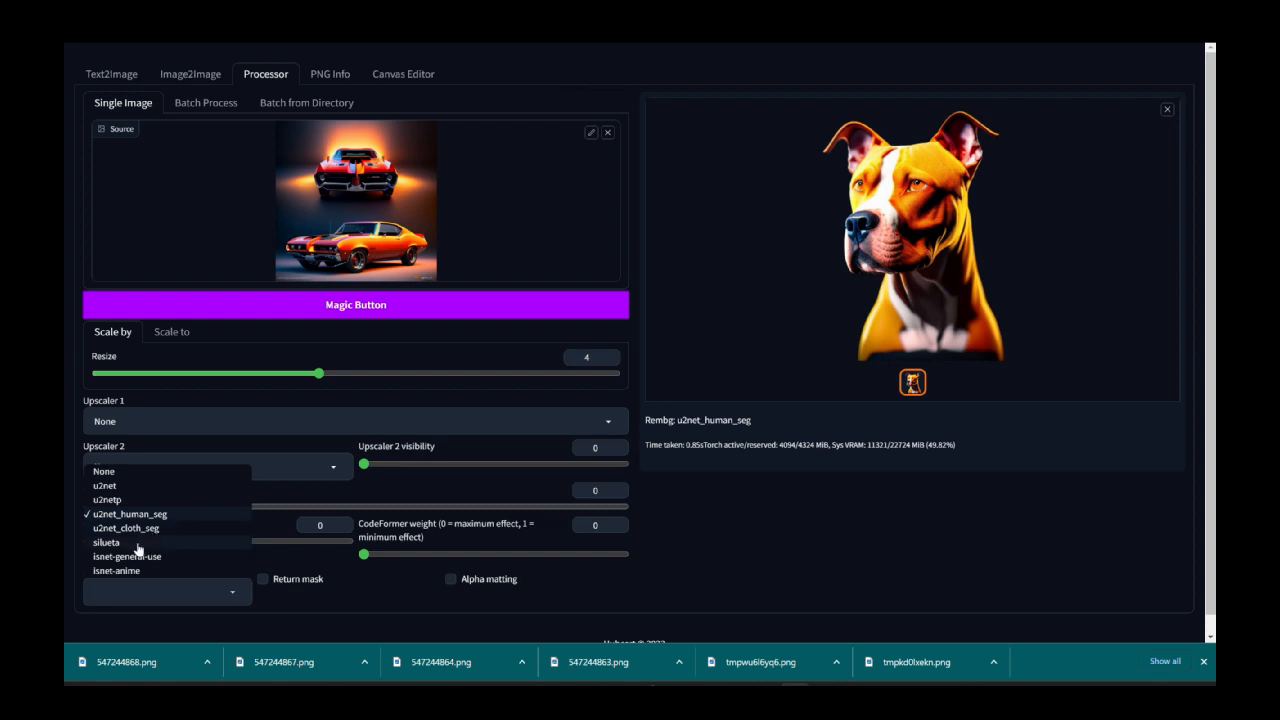
pyautogui.click(130, 486)
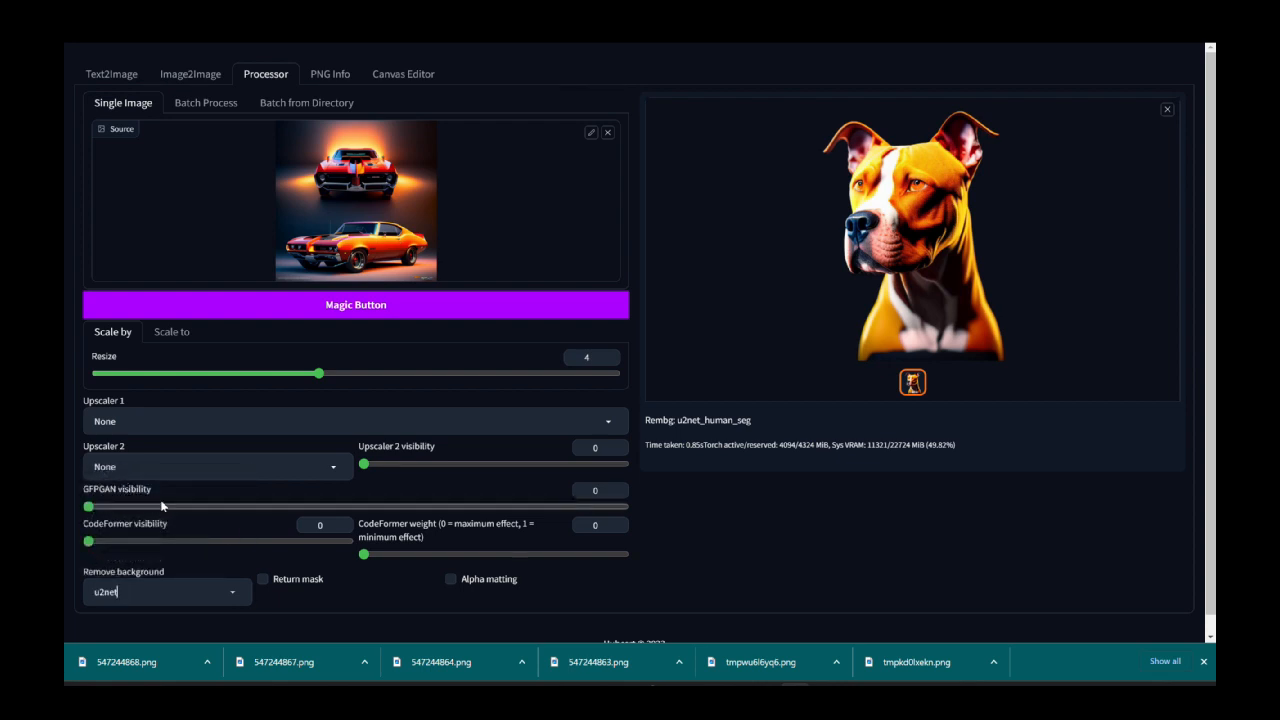
pyautogui.click(239, 308)
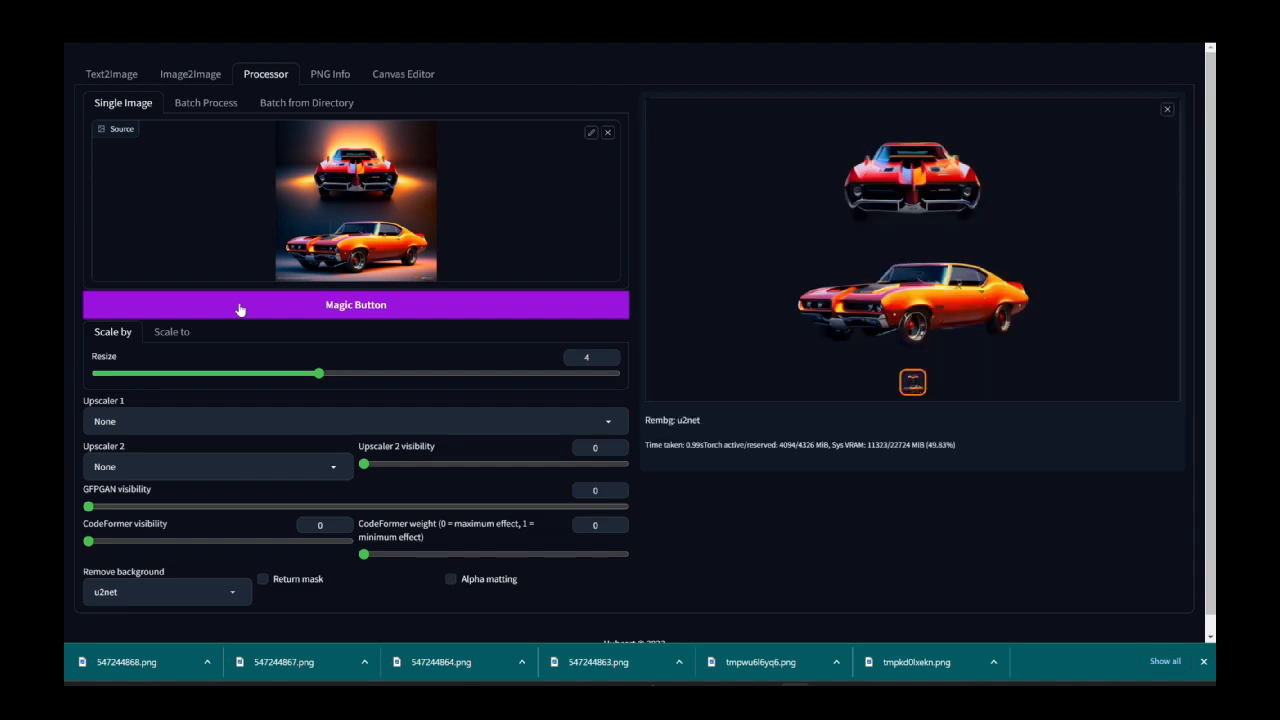
pyautogui.rightClick(897, 238)
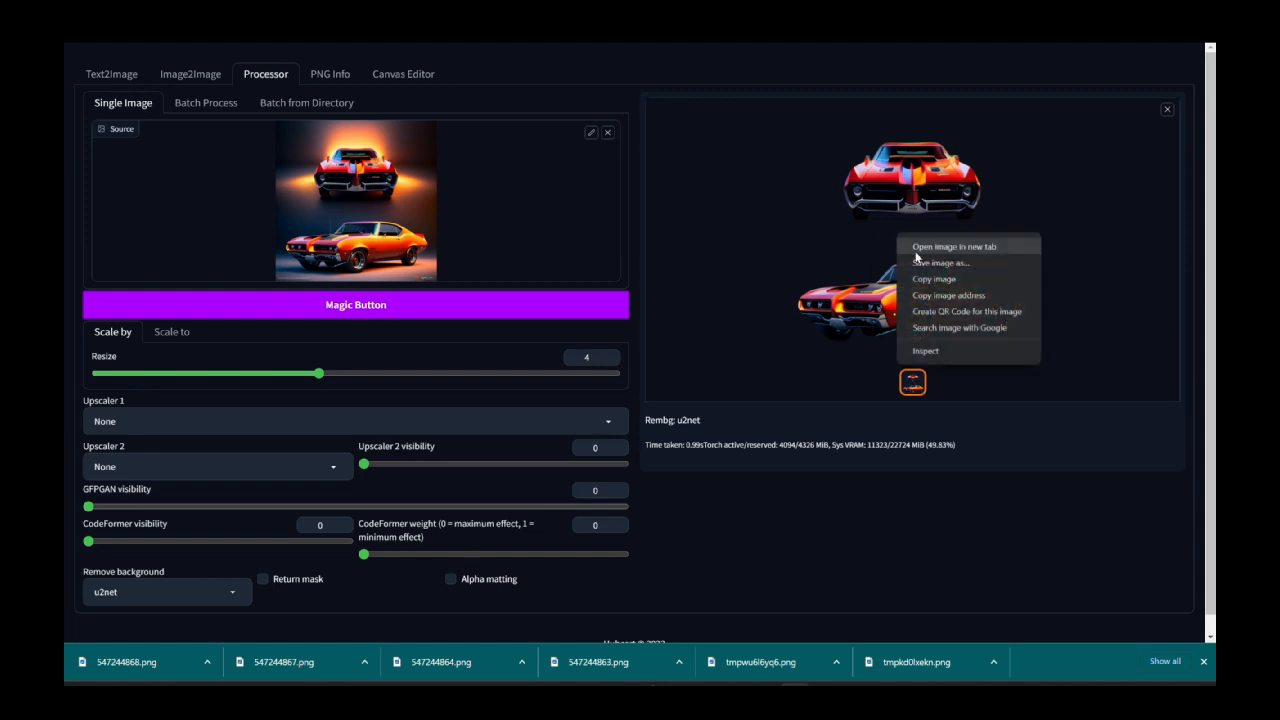
pyautogui.click(940, 250)
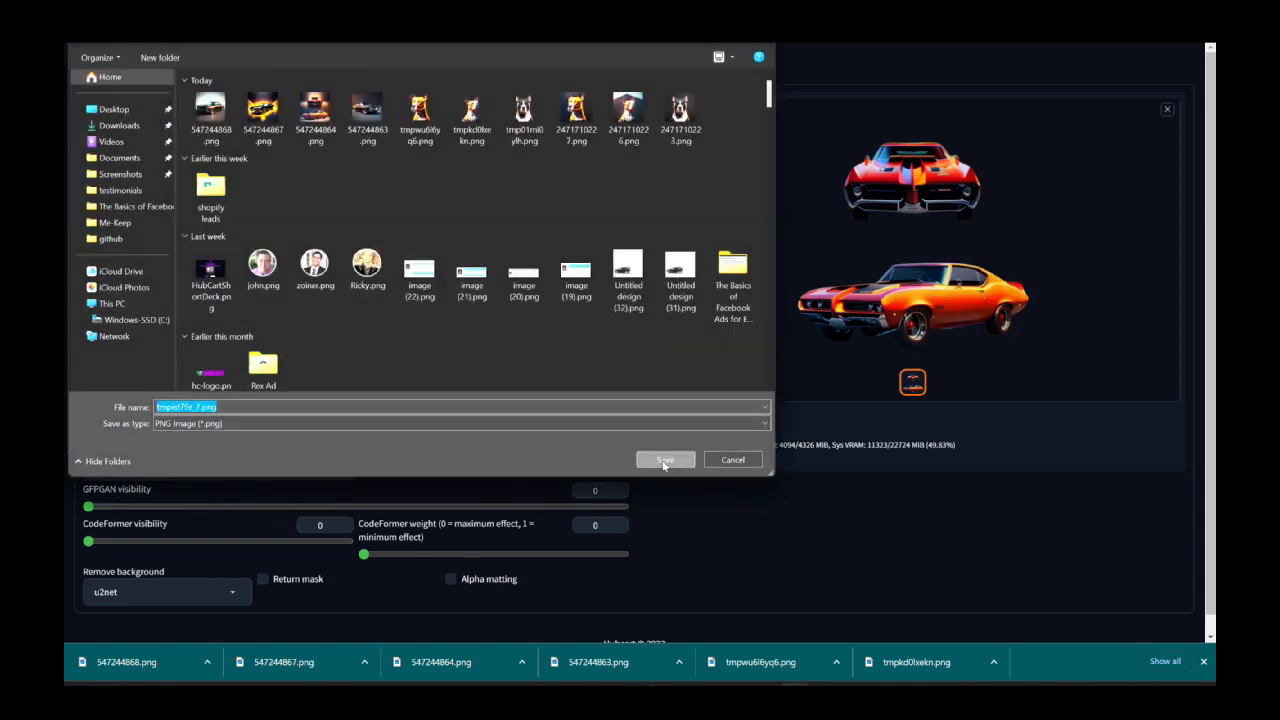
pyautogui.click(664, 460)
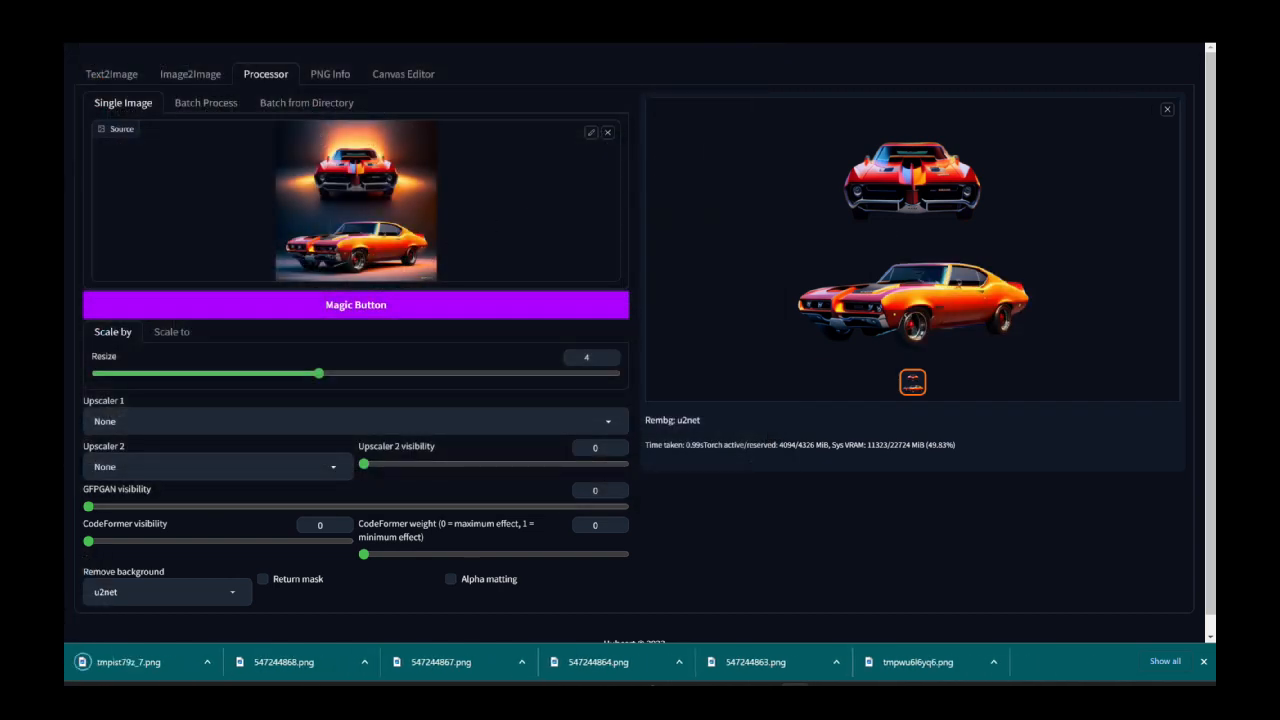
# - Load the black-and-gold car picture as the source, remove its background with u2net, and save the cutout as tmp5bgas9v0.png
pyautogui.moveTo(396, 274); pyautogui.dragTo(336, 224)
pyautogui.click(350, 307)
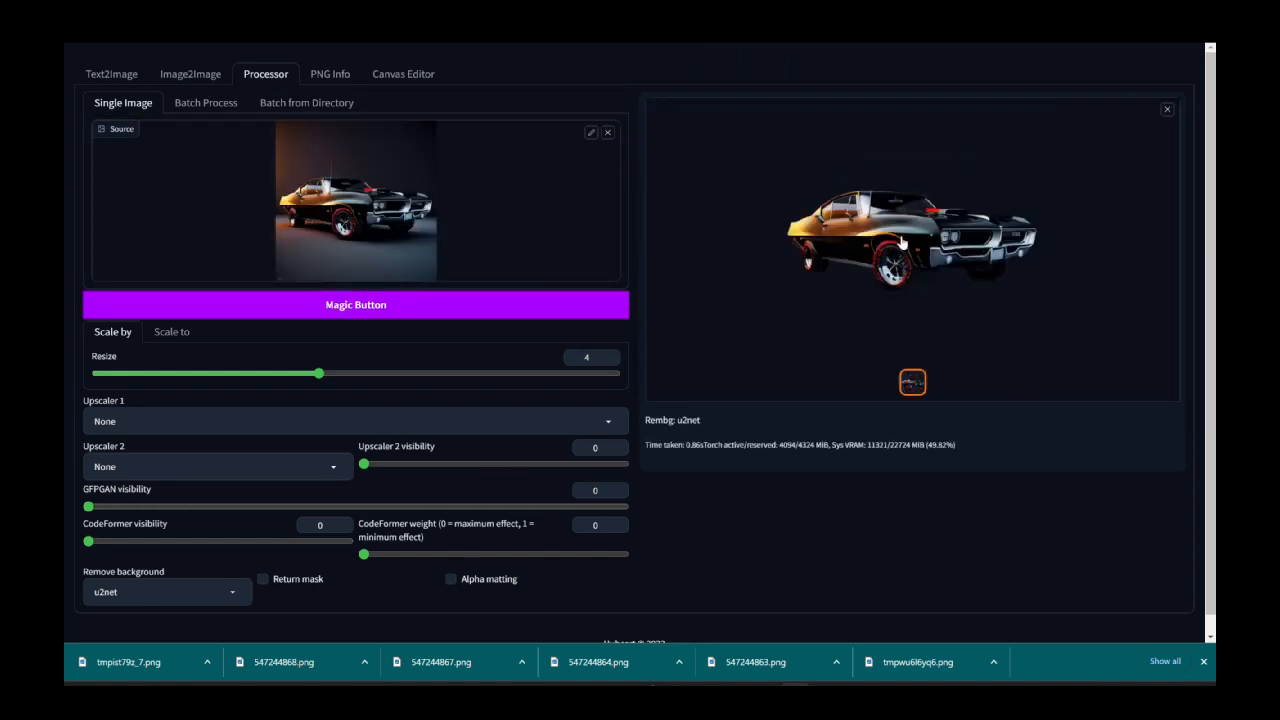
pyautogui.rightClick(901, 241)
pyautogui.click(924, 266)
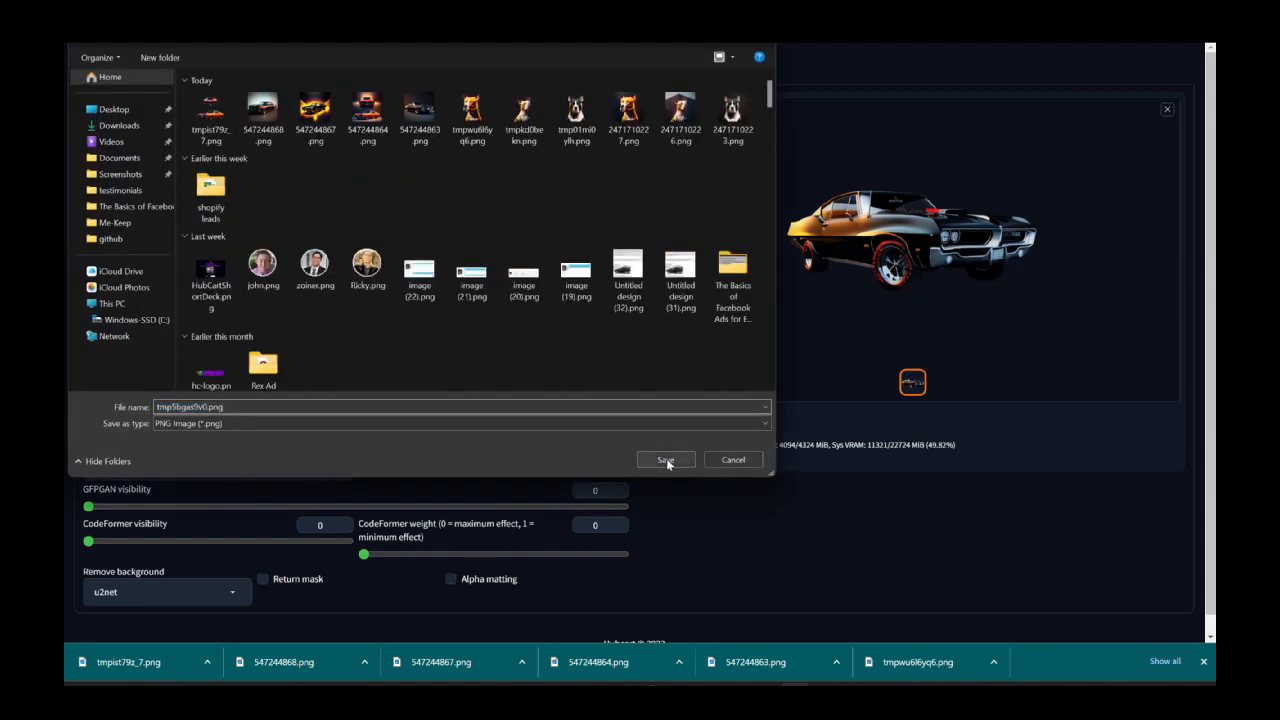
pyautogui.click(665, 459)
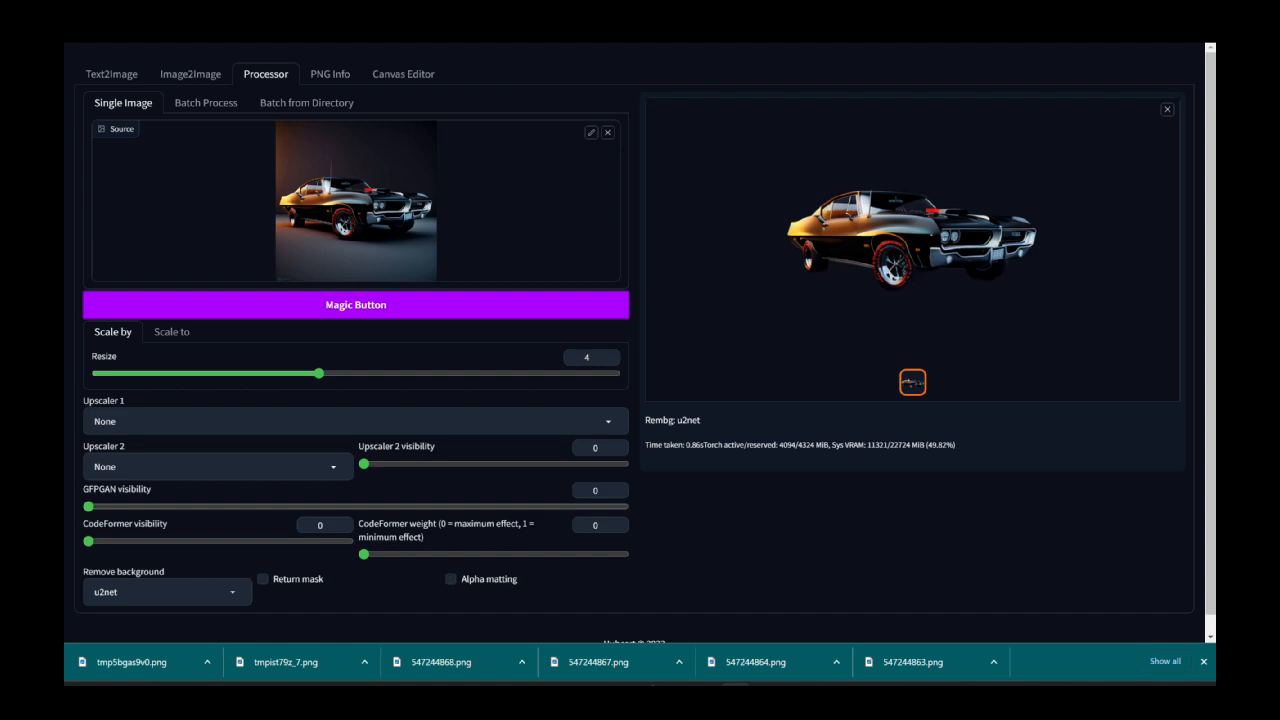
# - Load the black car on the glowing yellow background, remove its background with u2net, and save the cutout as tmp5ptbky4z.png
pyautogui.moveTo(1210, 295); pyautogui.dragTo(451, 220)
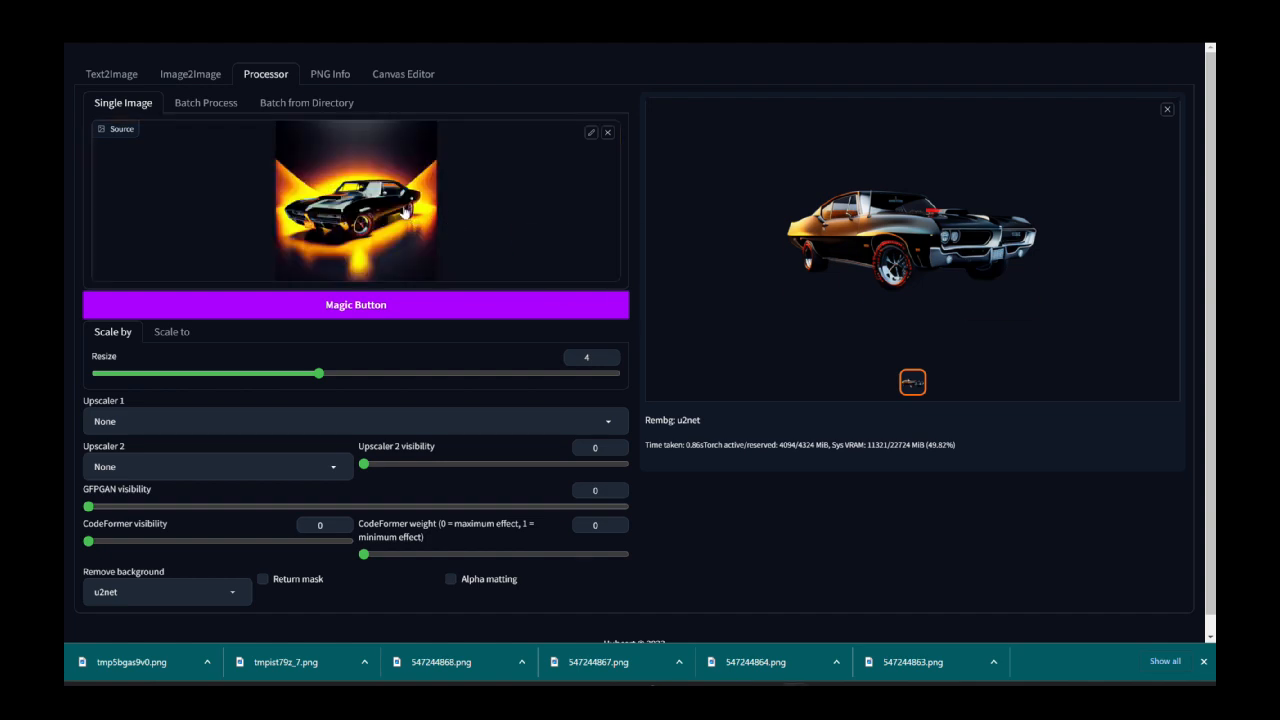
pyautogui.click(394, 305)
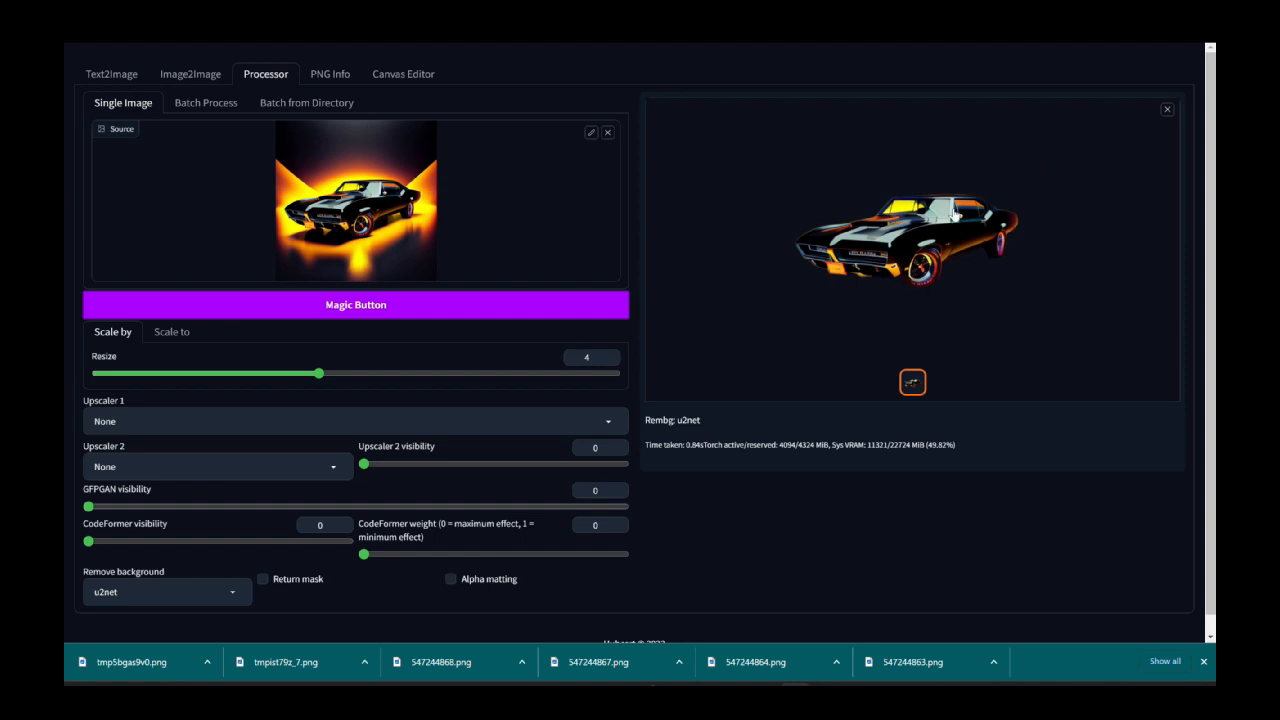
pyautogui.rightClick(916, 236)
pyautogui.click(936, 262)
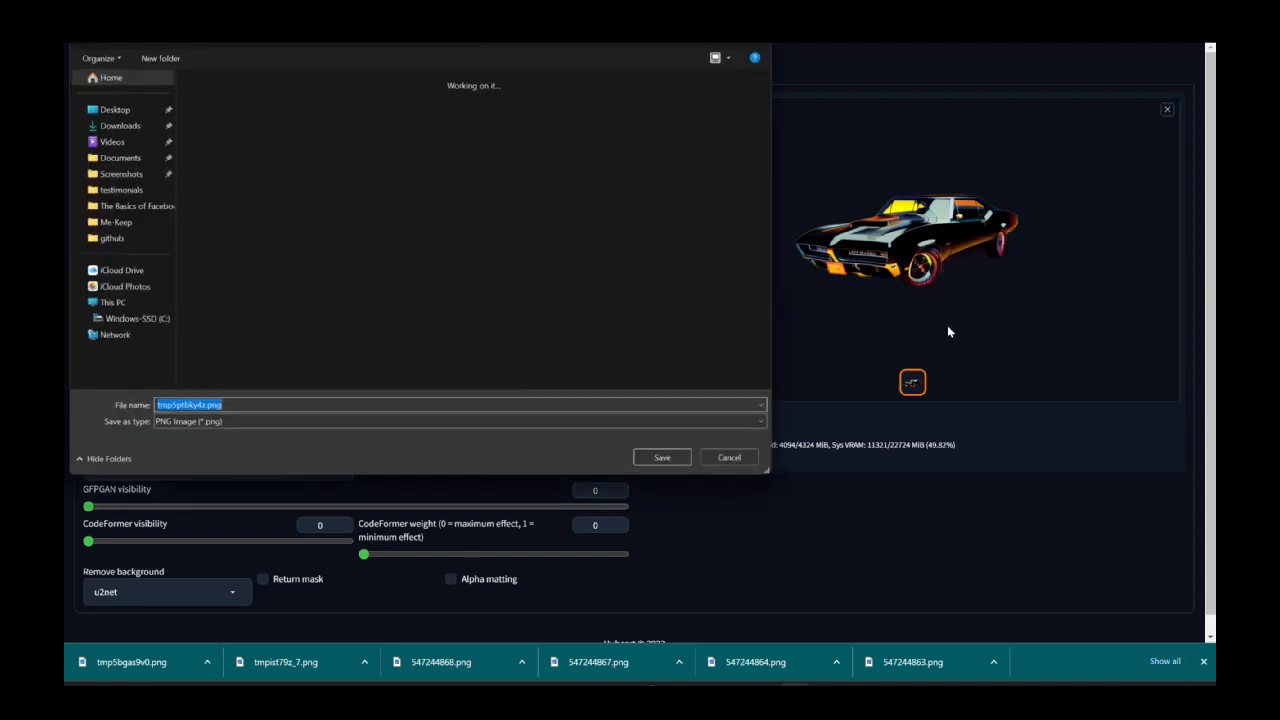
pyautogui.press('Return')
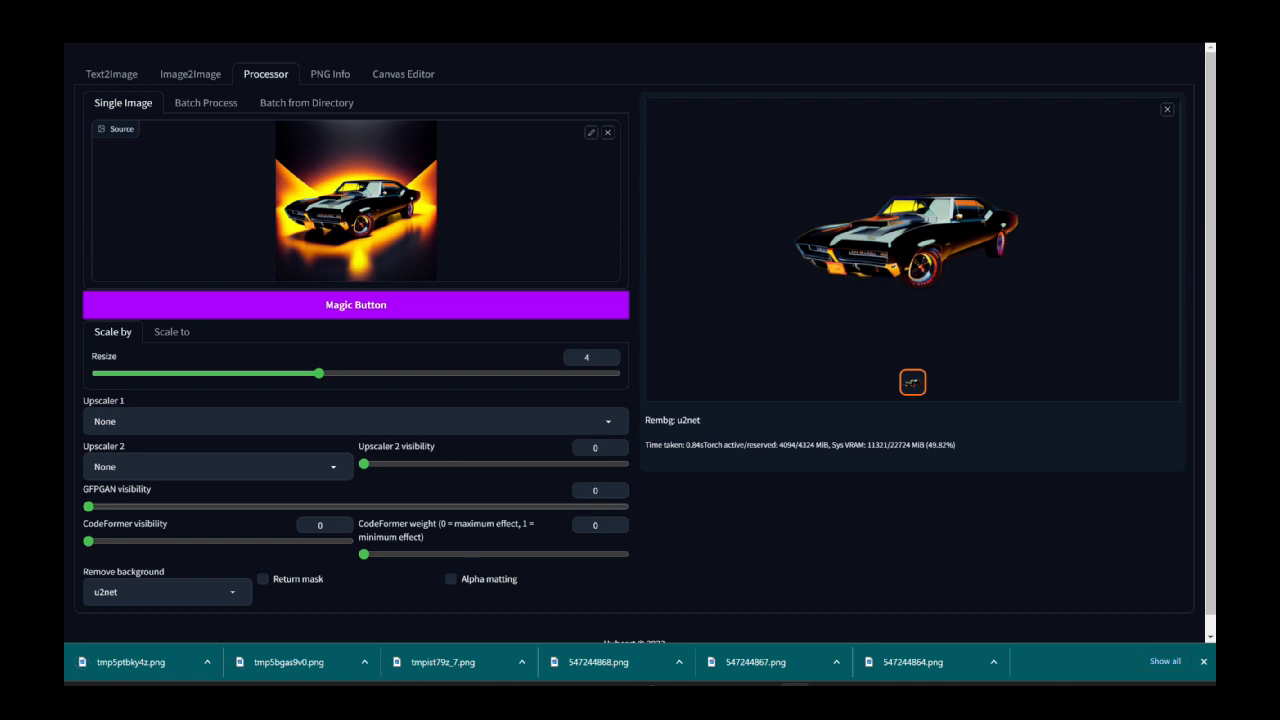
# - Remove the background from the black-and-orange car picture with u2net and save the cutout as tmpyzqkixl5.png
pyautogui.click(352, 306)
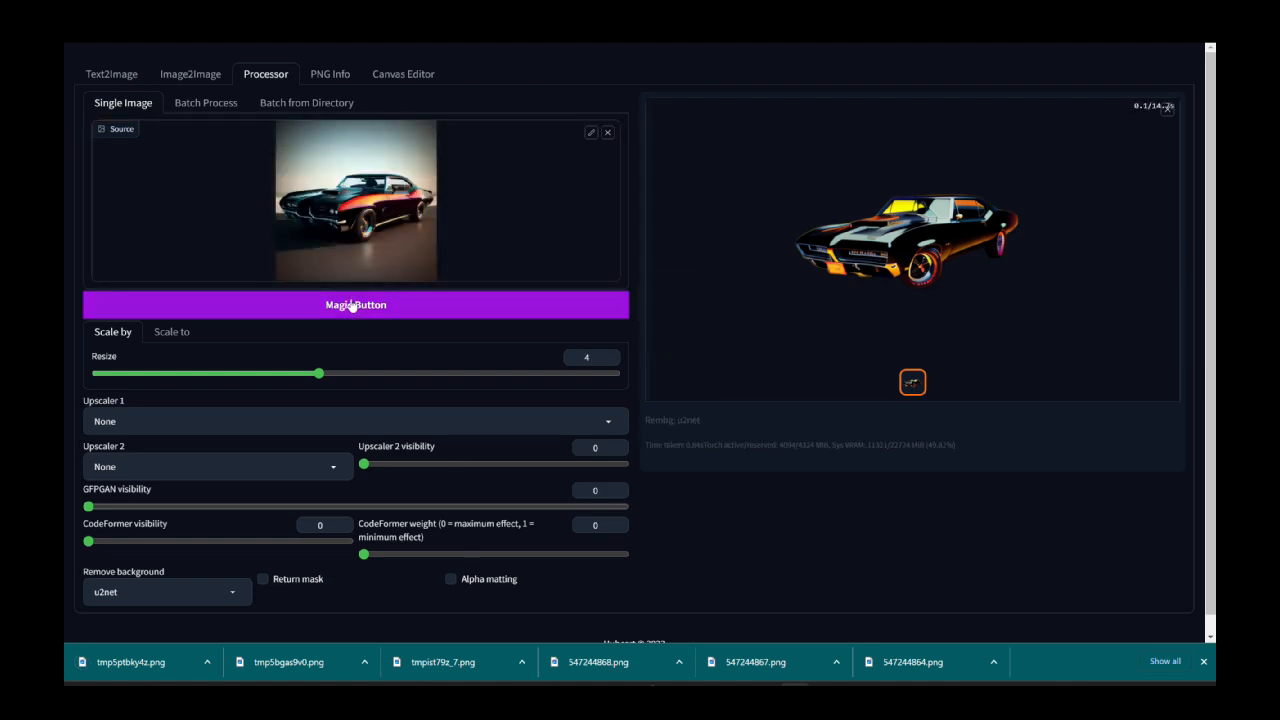
pyautogui.rightClick(918, 241)
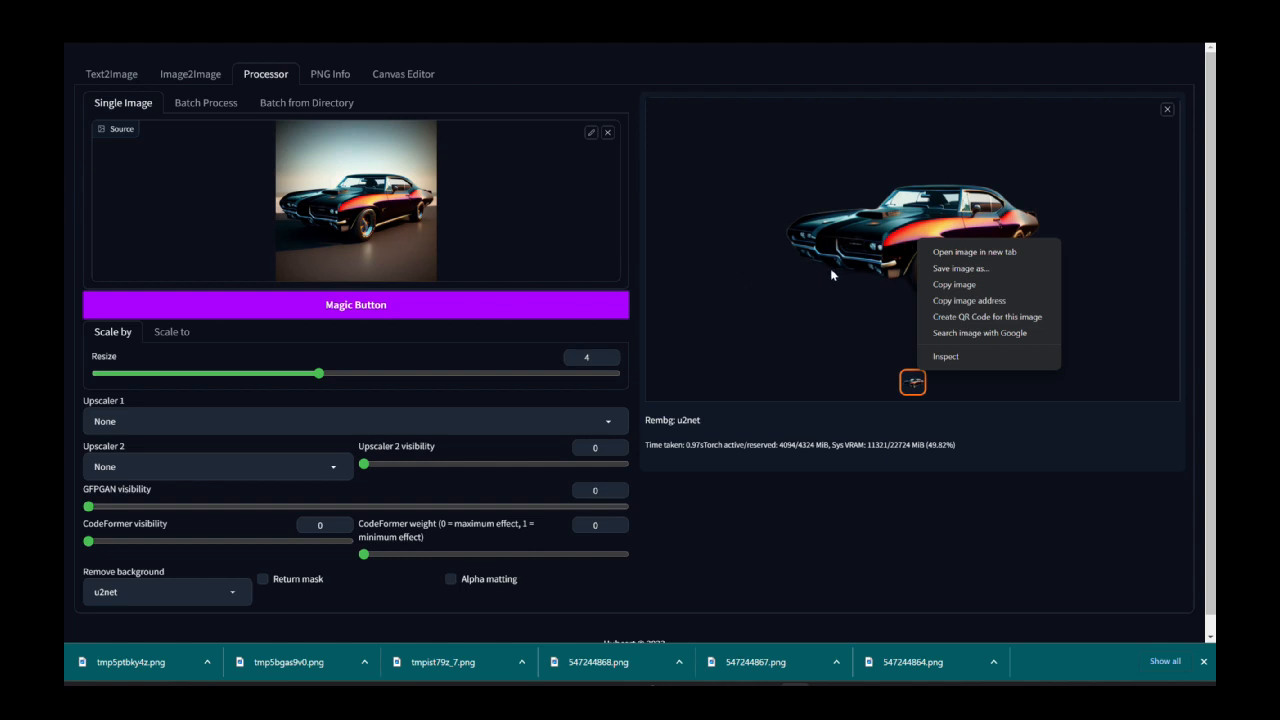
pyautogui.click(985, 269)
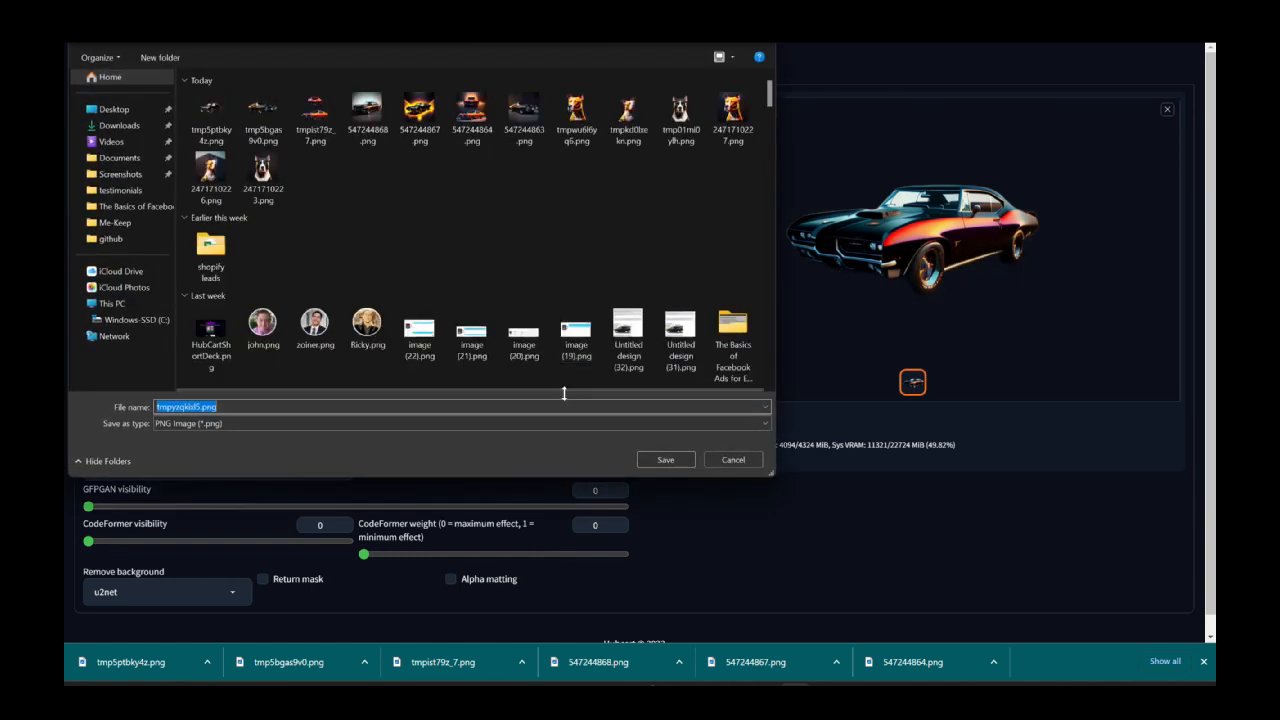
pyautogui.click(666, 461)
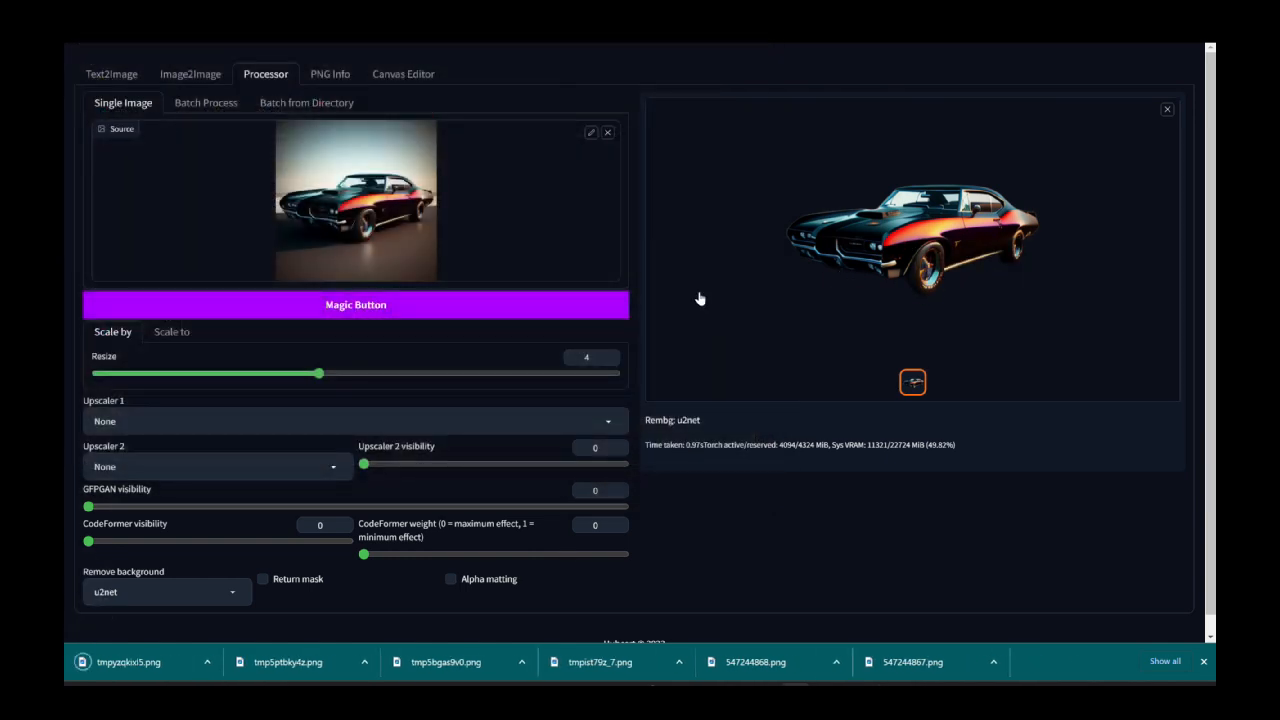
# - Upload the four background-free car cutouts to the Canvas Editor's image library
pyautogui.click(420, 78)
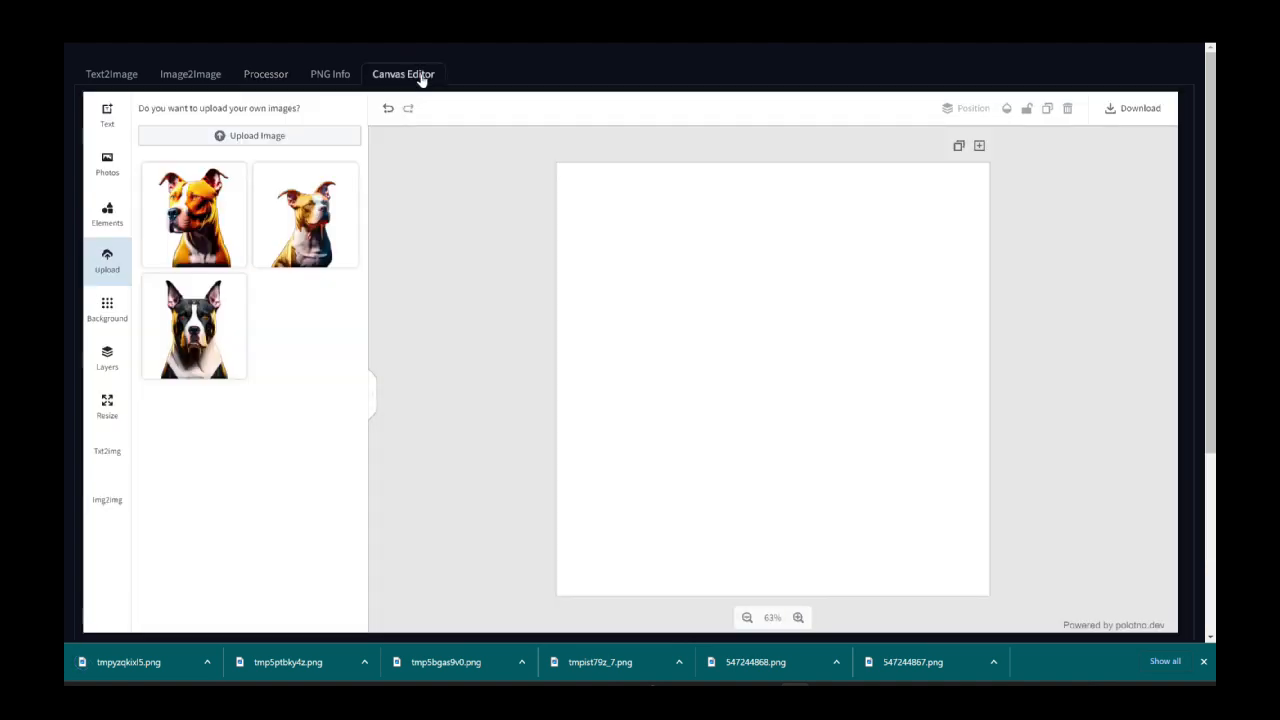
pyautogui.click(255, 136)
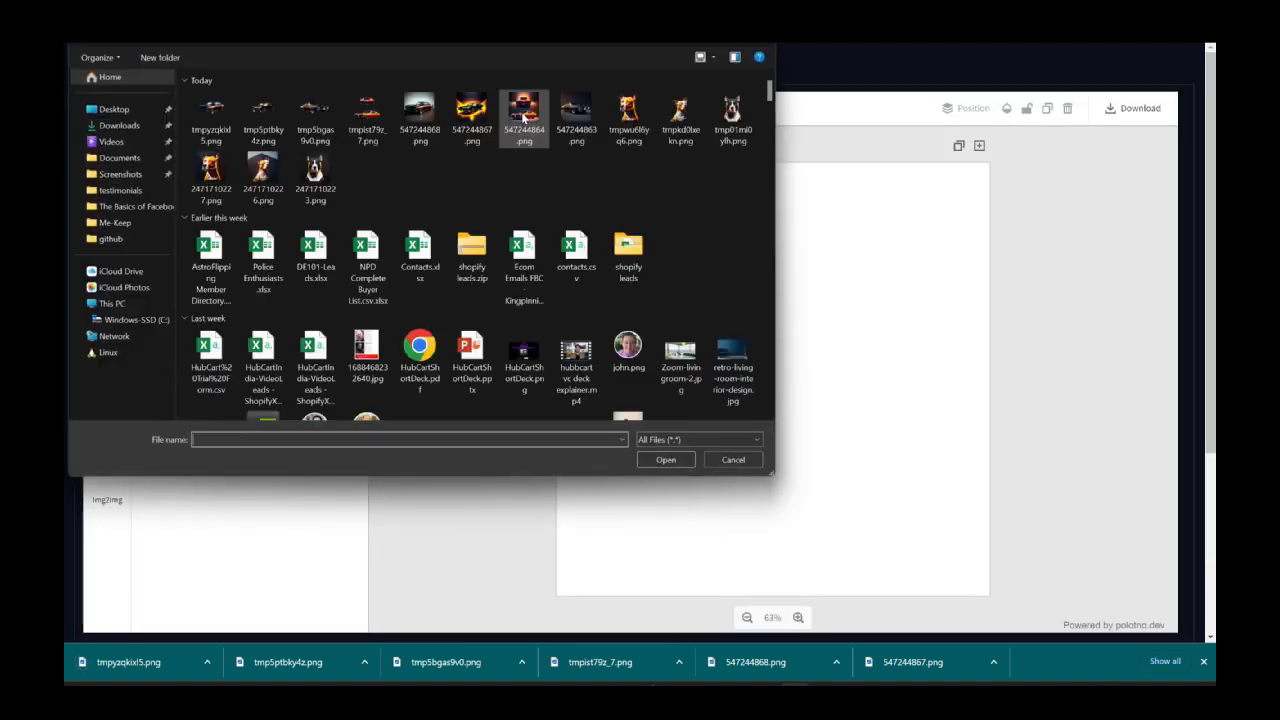
pyautogui.moveTo(450, 30); pyautogui.dragTo(1270, 185)
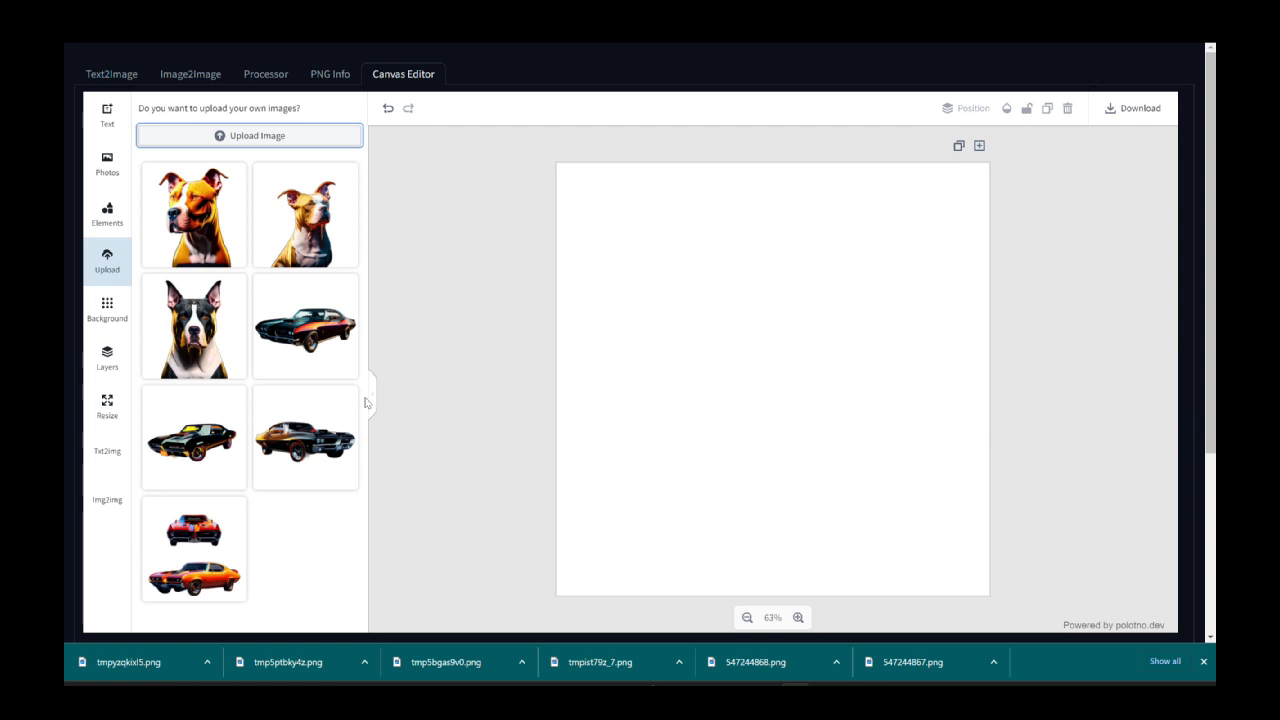
pyautogui.scroll(-1, 203, 464)
pyautogui.scroll(1, 209, 479)
# - Place the two-car cutout on the canvas, enlarge it to nearly fill the page, and centre it
pyautogui.moveTo(191, 540); pyautogui.dragTo(703, 381)
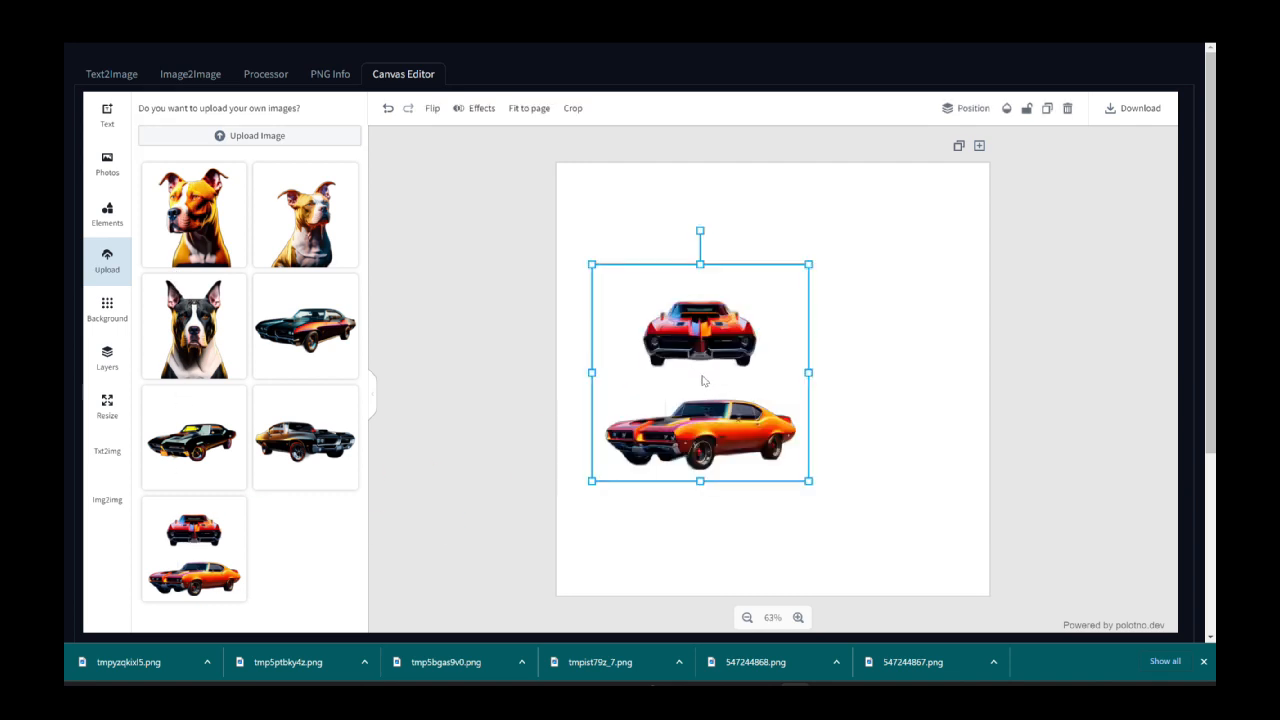
pyautogui.moveTo(808, 481); pyautogui.dragTo(960, 553)
pyautogui.moveTo(934, 260); pyautogui.dragTo(980, 200)
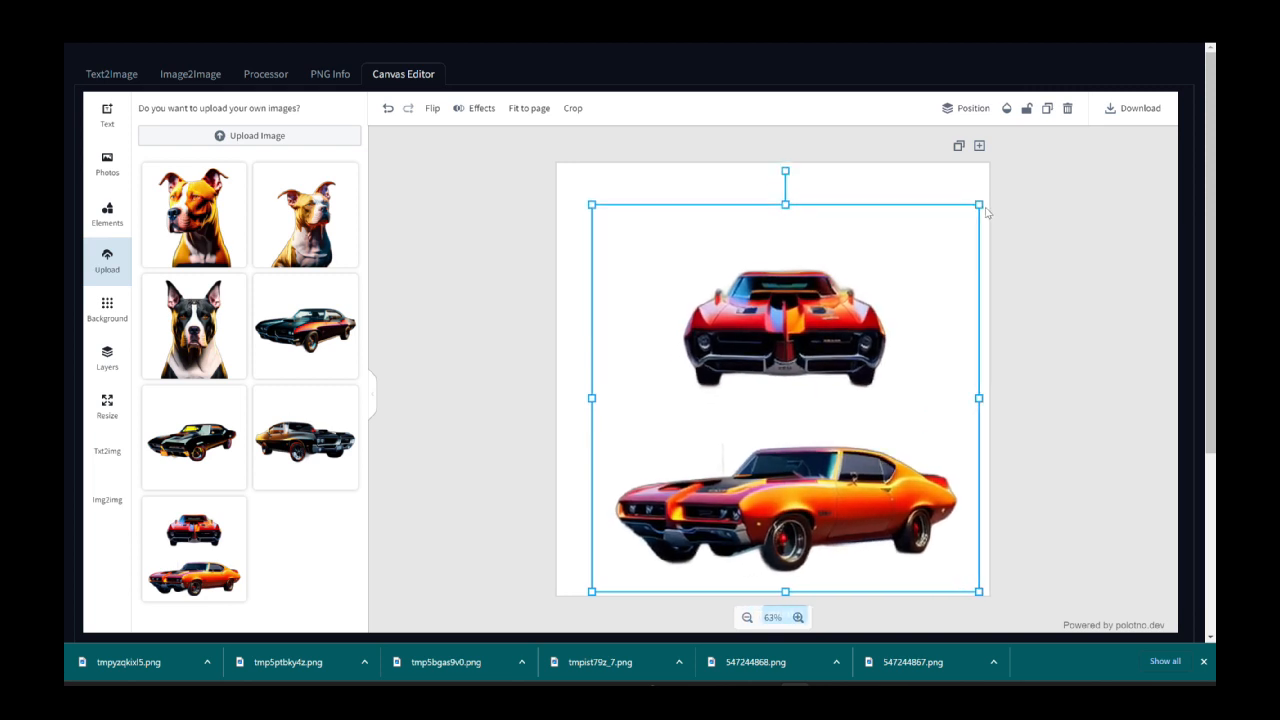
pyautogui.moveTo(886, 306)
pyautogui.mouseDown()
pyautogui.moveTo(864, 283)
pyautogui.moveTo(884, 284)
pyautogui.moveTo(869, 291)
pyautogui.mouseUp()
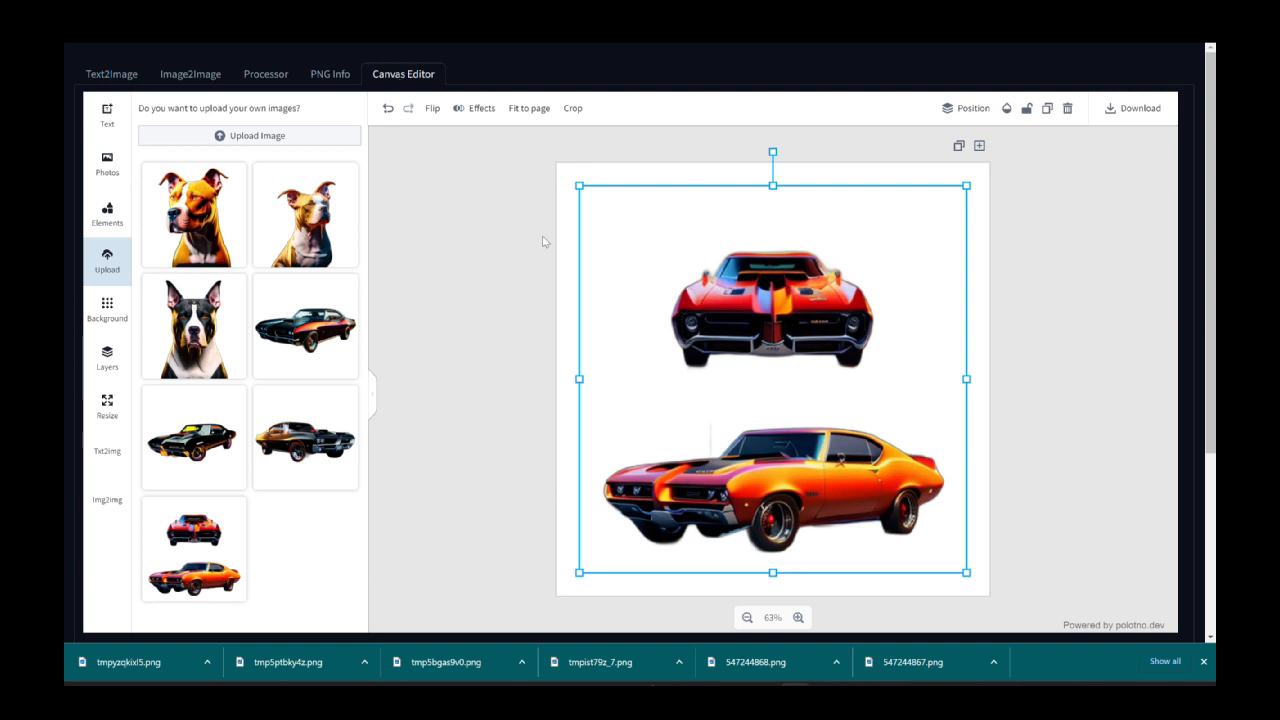
pyautogui.click(601, 270)
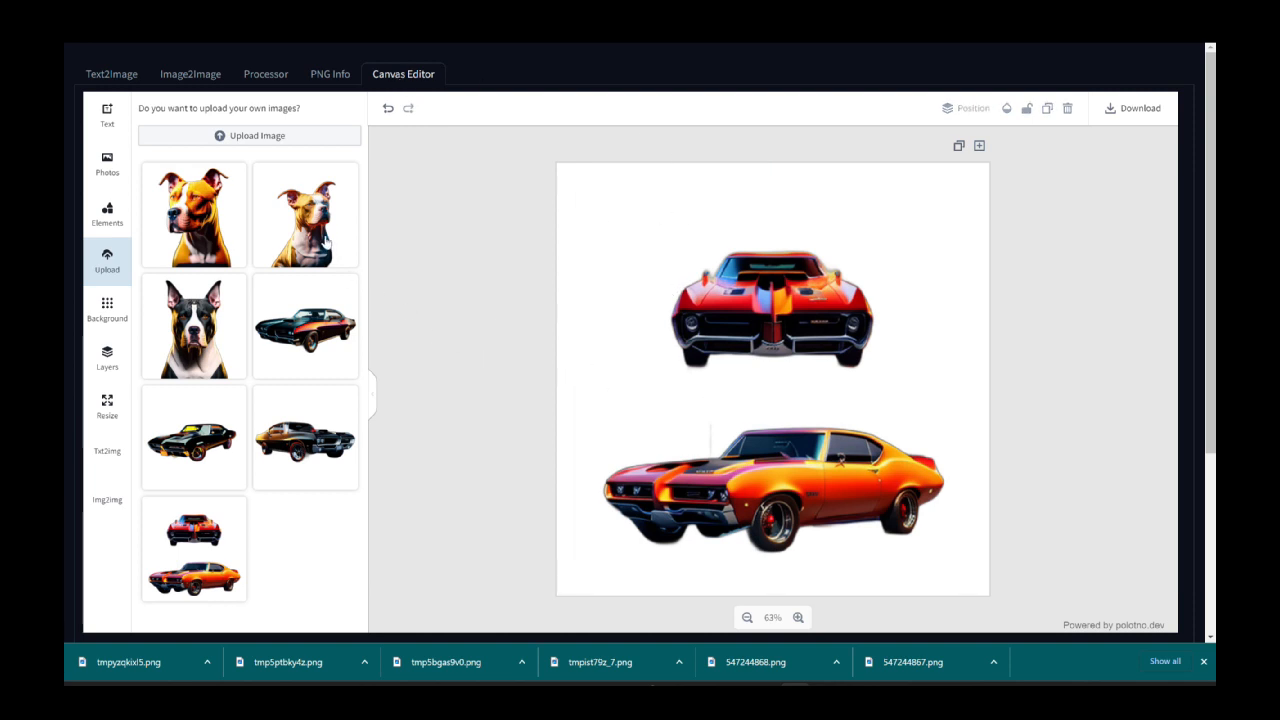
# - Replace the two-car picture with the seated pitbull cutout, then shrink it and move it to the canvas's upper right
pyautogui.moveTo(313, 228); pyautogui.dragTo(812, 355)
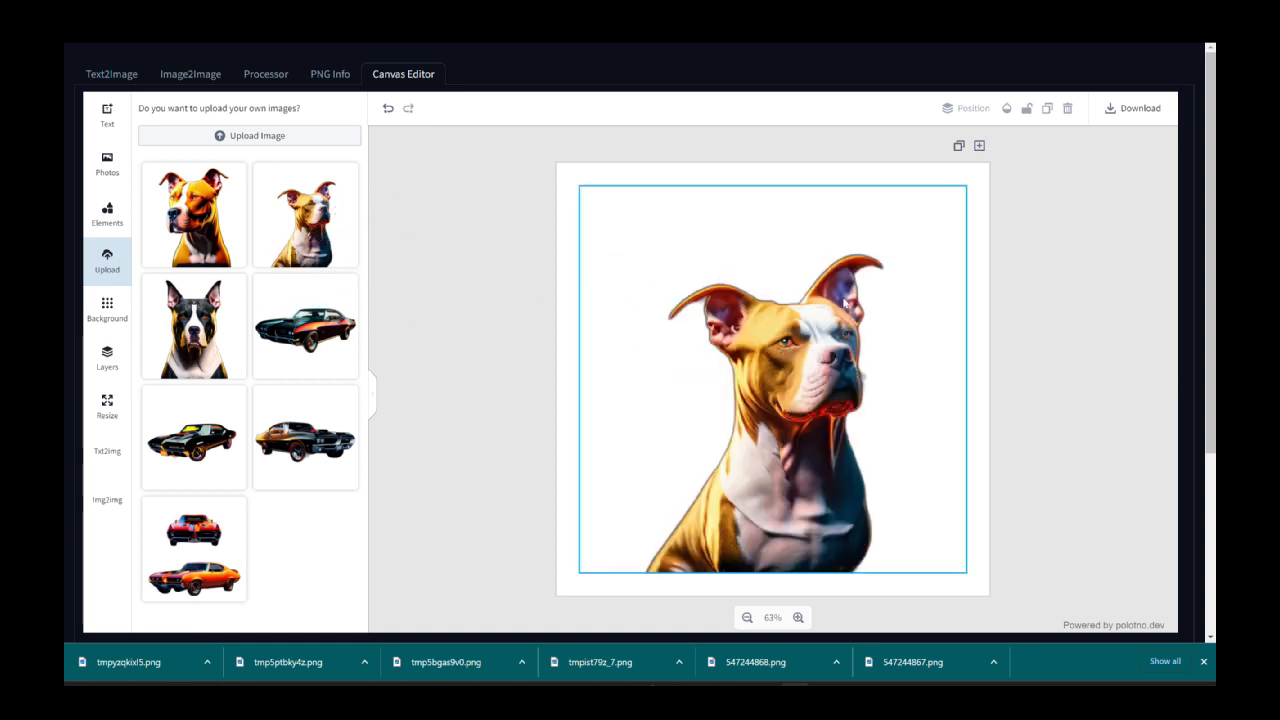
pyautogui.click(788, 282)
pyautogui.moveTo(677, 194); pyautogui.dragTo(819, 316)
pyautogui.moveTo(884, 388); pyautogui.dragTo(635, 285)
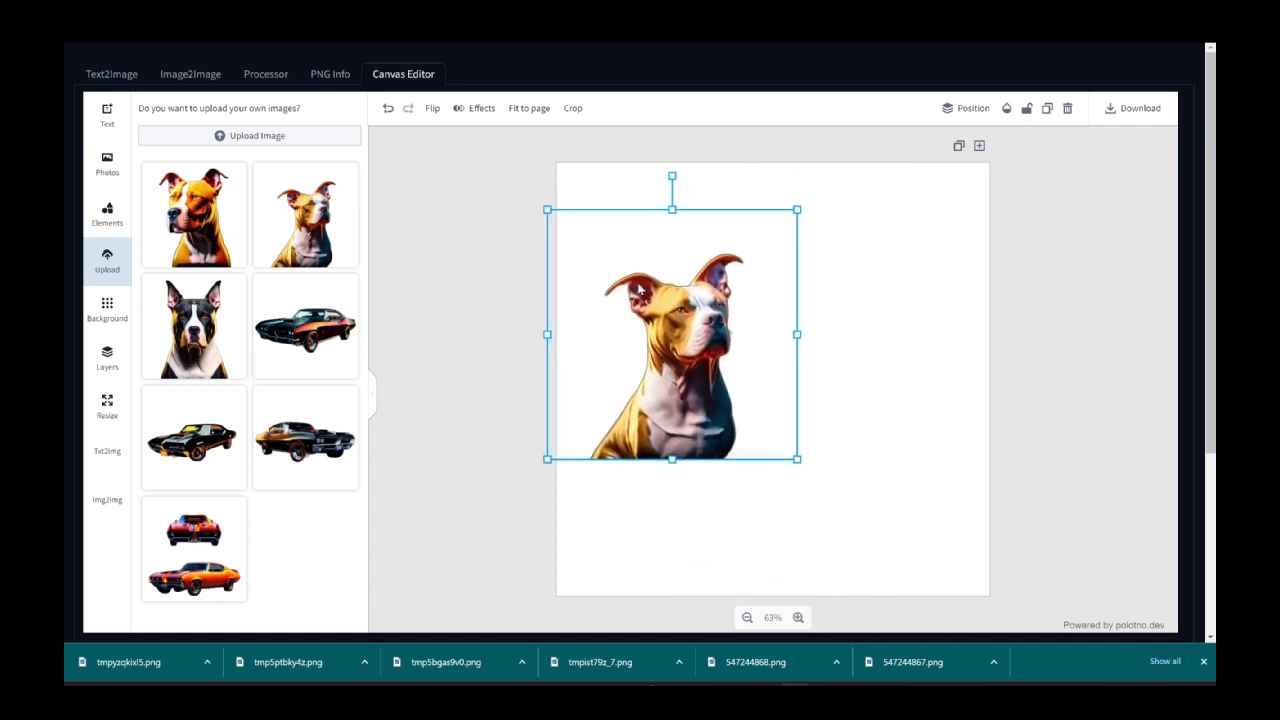
pyautogui.moveTo(729, 291); pyautogui.dragTo(887, 241)
pyautogui.click(673, 347)
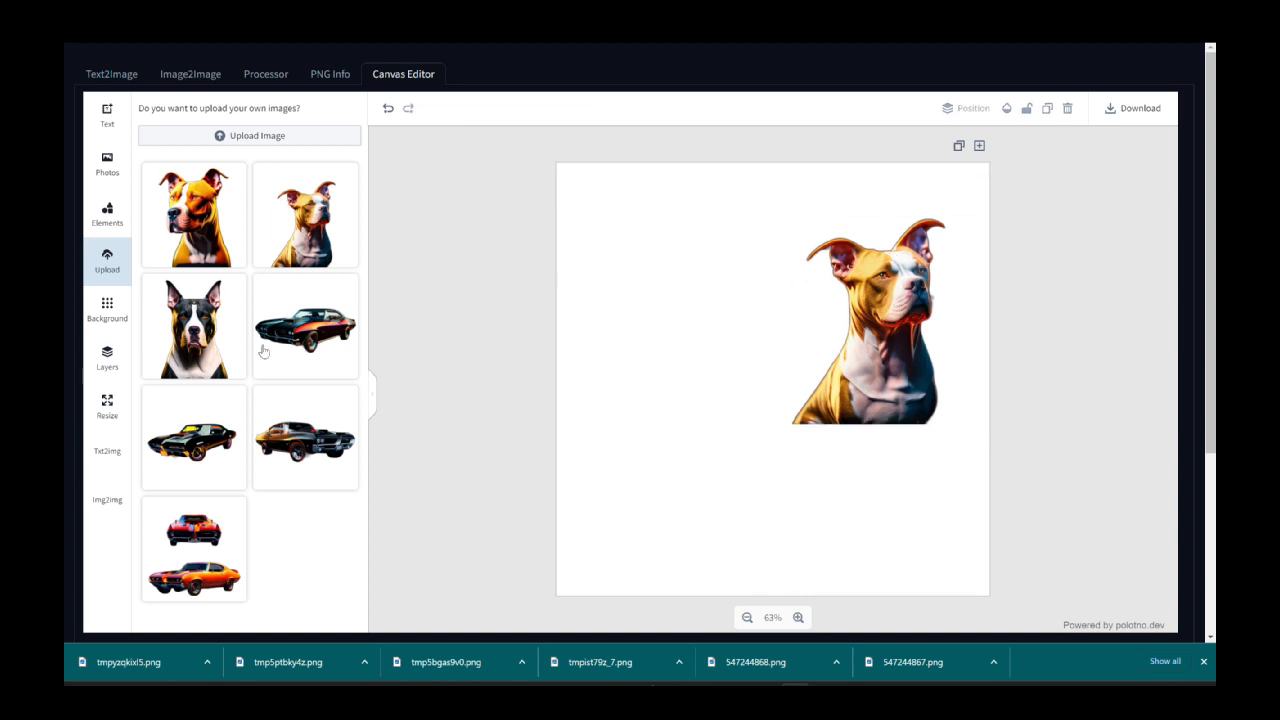
# - Place the two-car cutout on the canvas again, enlarged and centred, and delete the pitbull behind it
pyautogui.moveTo(205, 563); pyautogui.dragTo(769, 390)
pyautogui.moveTo(665, 299); pyautogui.dragTo(718, 368)
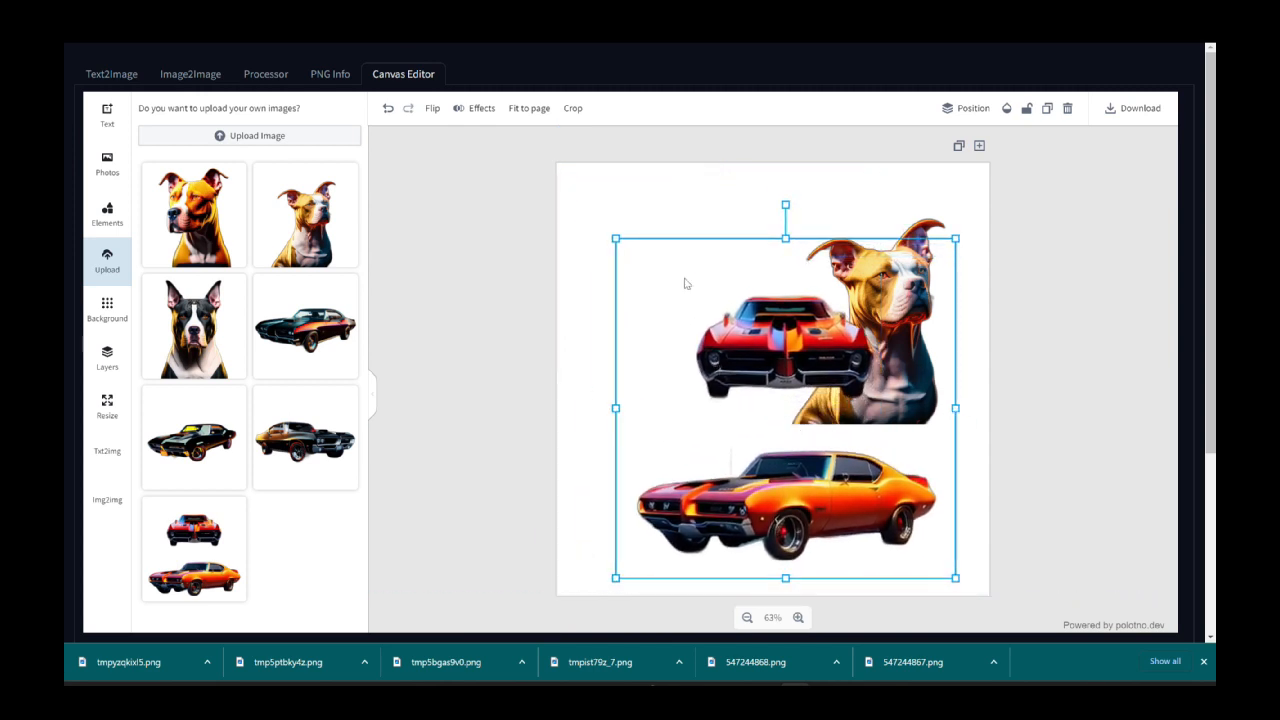
pyautogui.moveTo(617, 241); pyautogui.dragTo(590, 193)
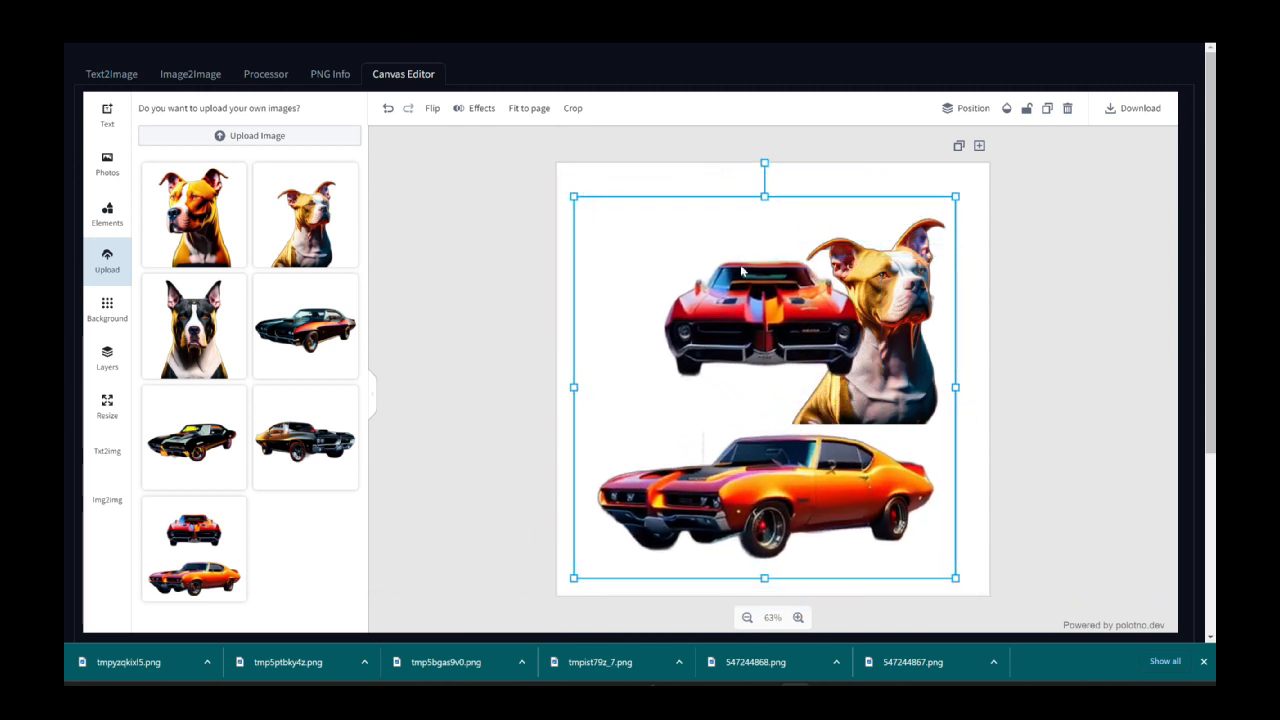
pyautogui.moveTo(742, 271)
pyautogui.mouseDown()
pyautogui.moveTo(758, 252)
pyautogui.moveTo(750, 259)
pyautogui.mouseUp()
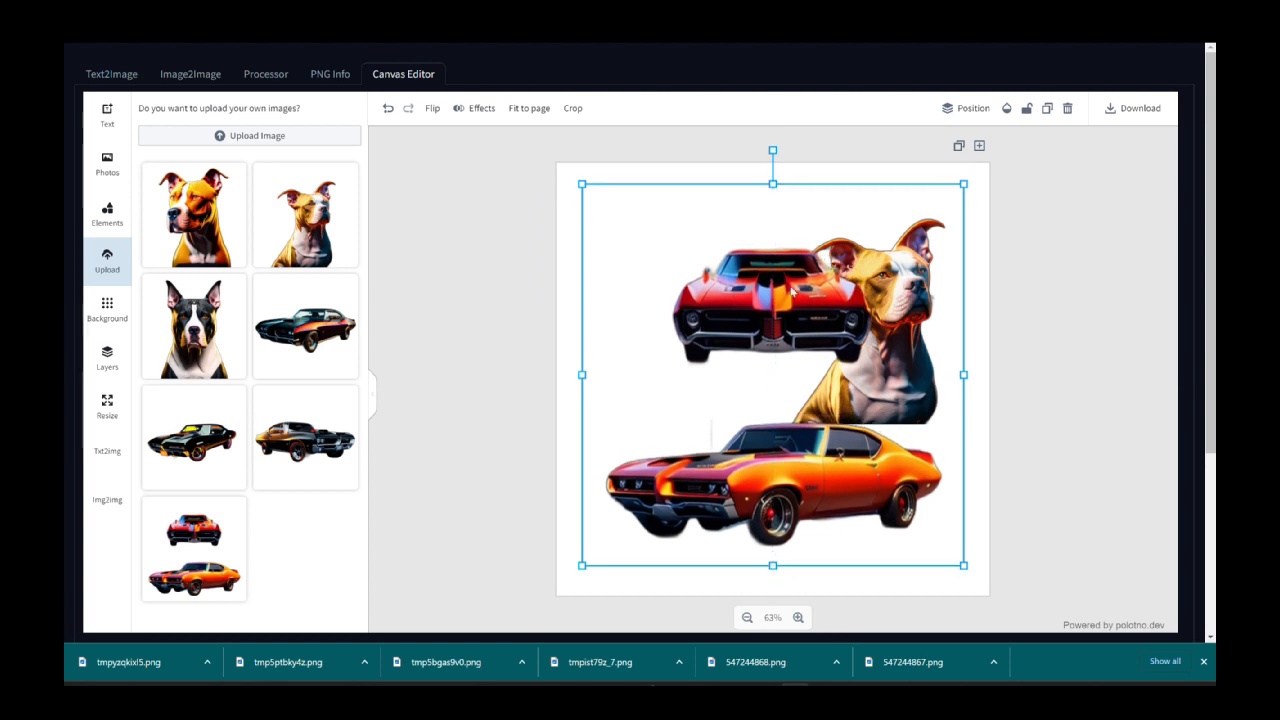
pyautogui.click(979, 286)
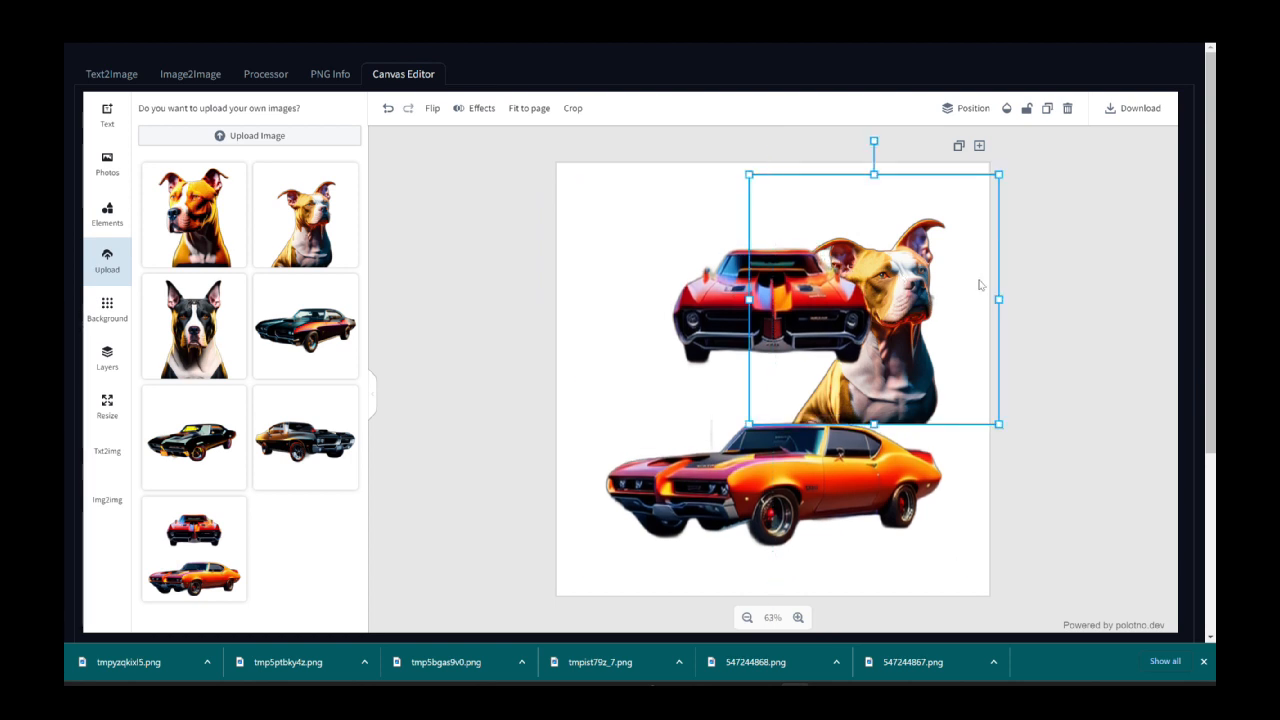
pyautogui.press('Delete')
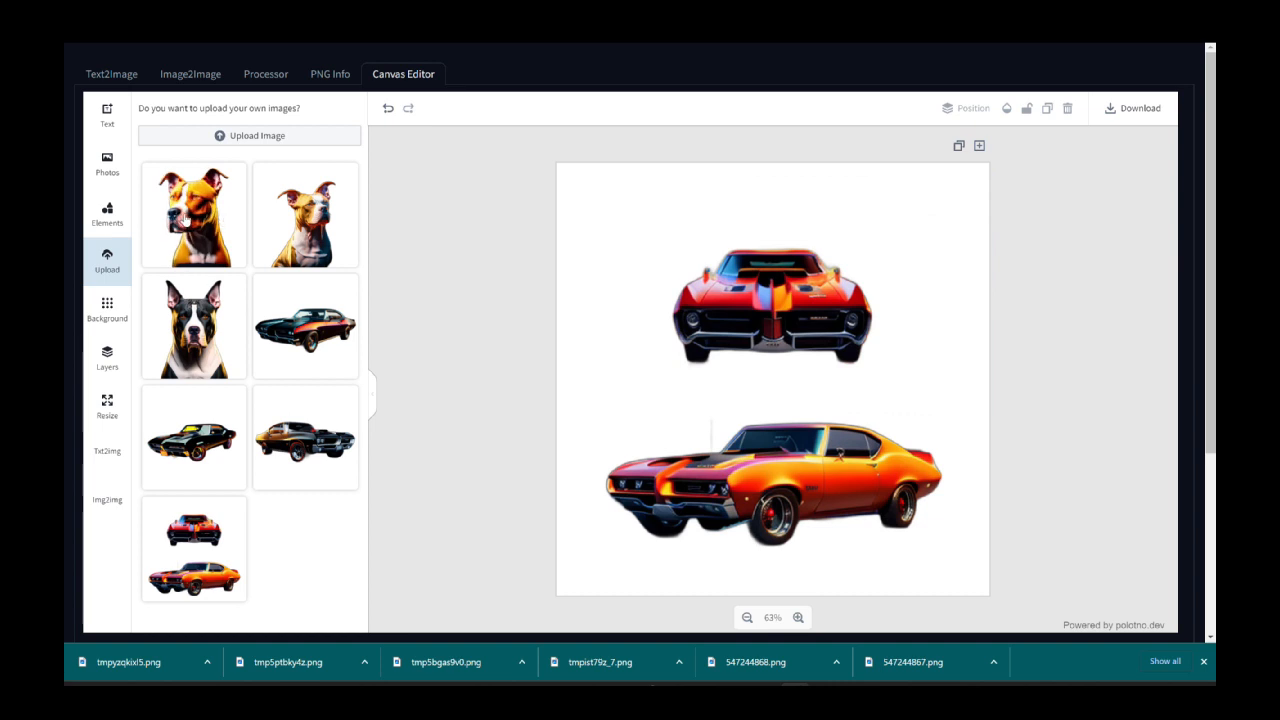
# - Try placing the amber pitbull portrait over the two-car picture, and undo the placement
pyautogui.moveTo(186, 218); pyautogui.dragTo(590, 232)
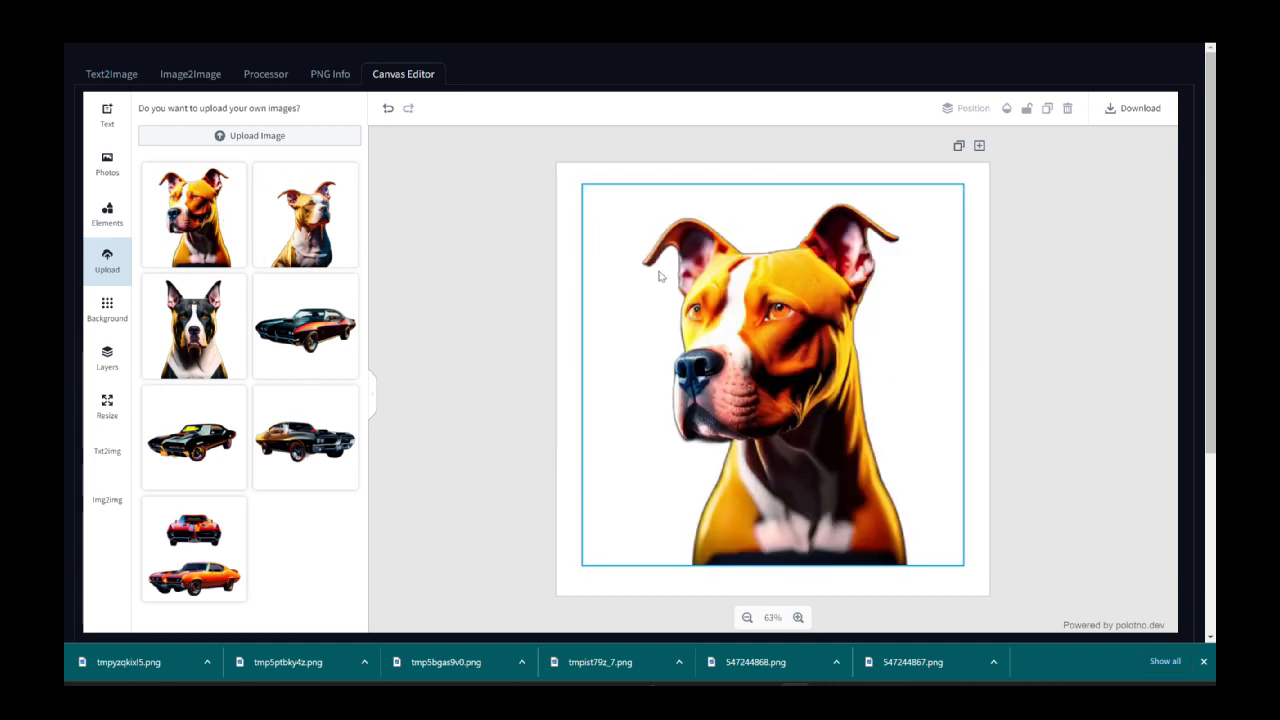
pyautogui.moveTo(659, 277); pyautogui.dragTo(674, 309)
pyautogui.hotkey('ctrl', 'z')
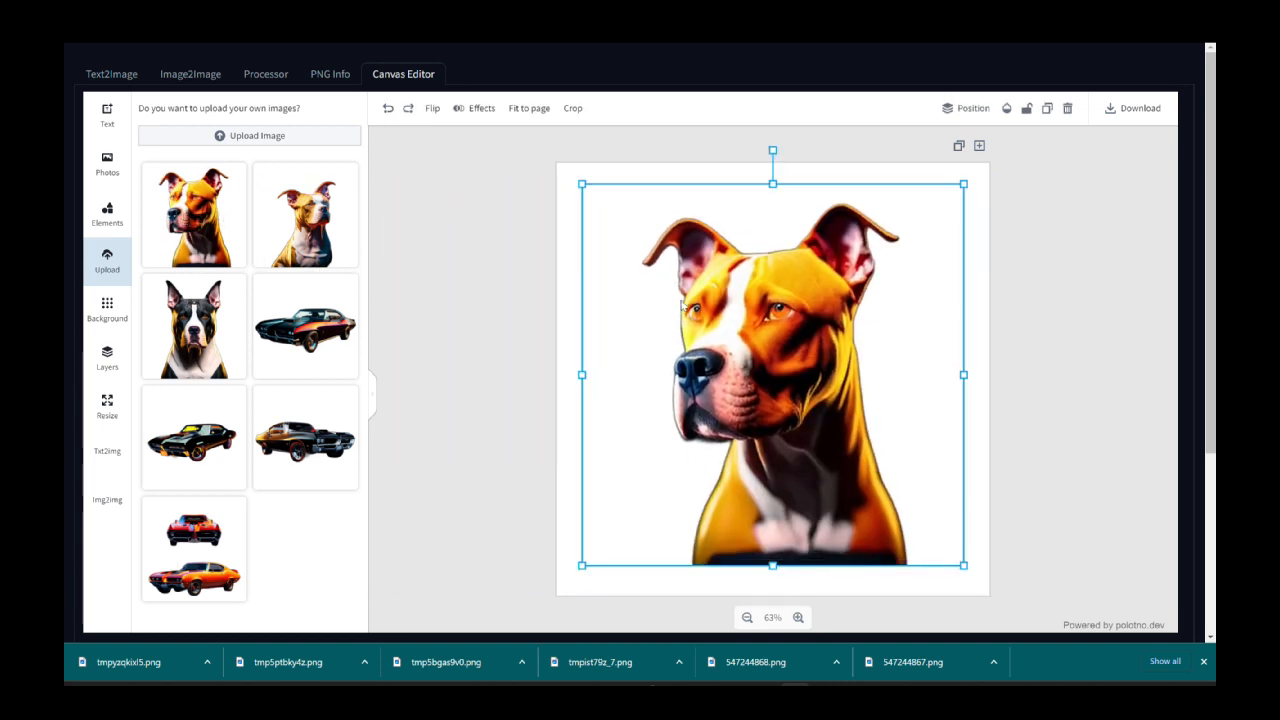
pyautogui.hotkey('ctrl', 'z')
pyautogui.hotkey('ctrl', 'z')
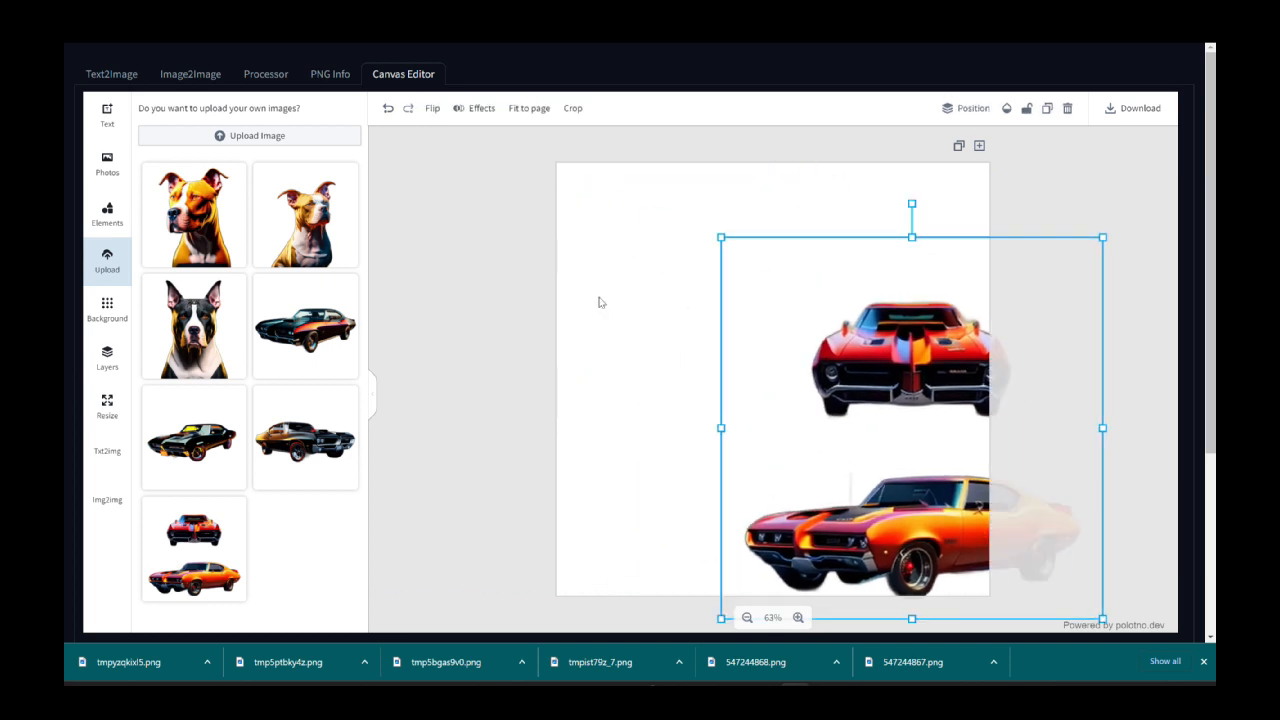
# - Place the amber pitbull portrait on the canvas, move the two-car picture onto the page, and enlarge the pitbull at the page's lower right
pyautogui.click(231, 198)
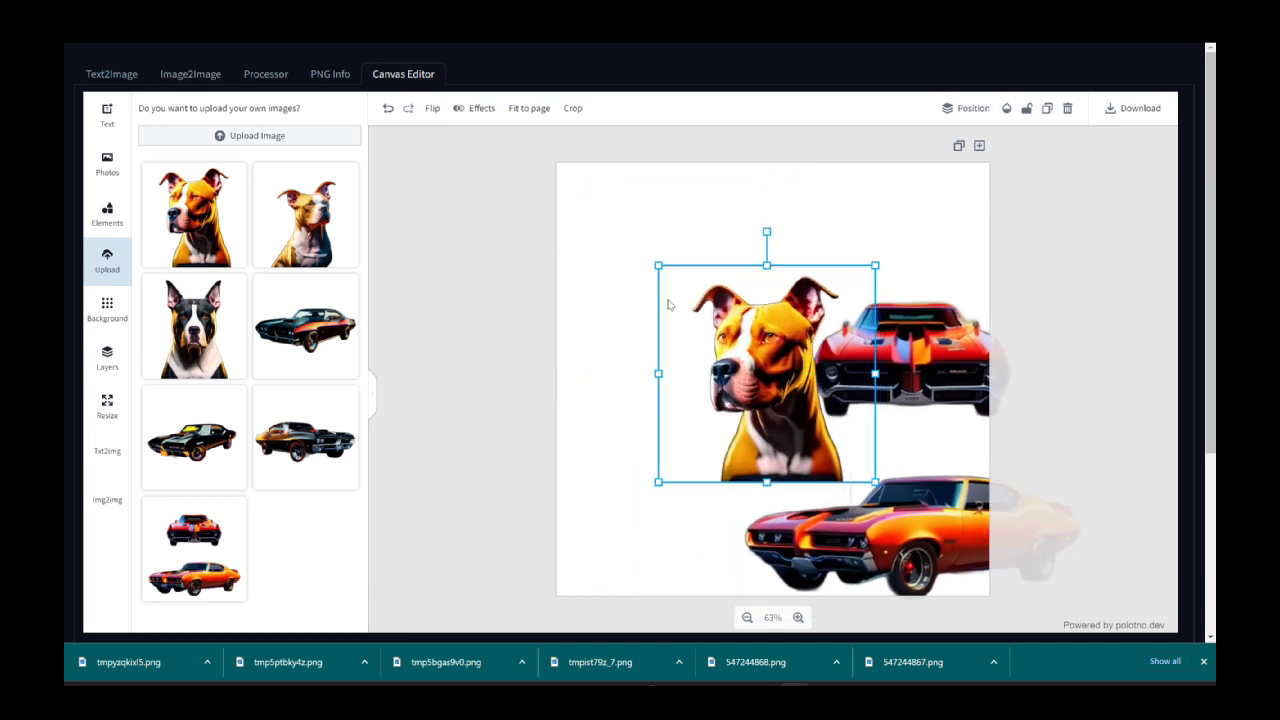
pyautogui.moveTo(702, 327); pyautogui.dragTo(575, 242)
pyautogui.moveTo(871, 392); pyautogui.dragTo(711, 343)
pyautogui.moveTo(662, 298); pyautogui.dragTo(811, 381)
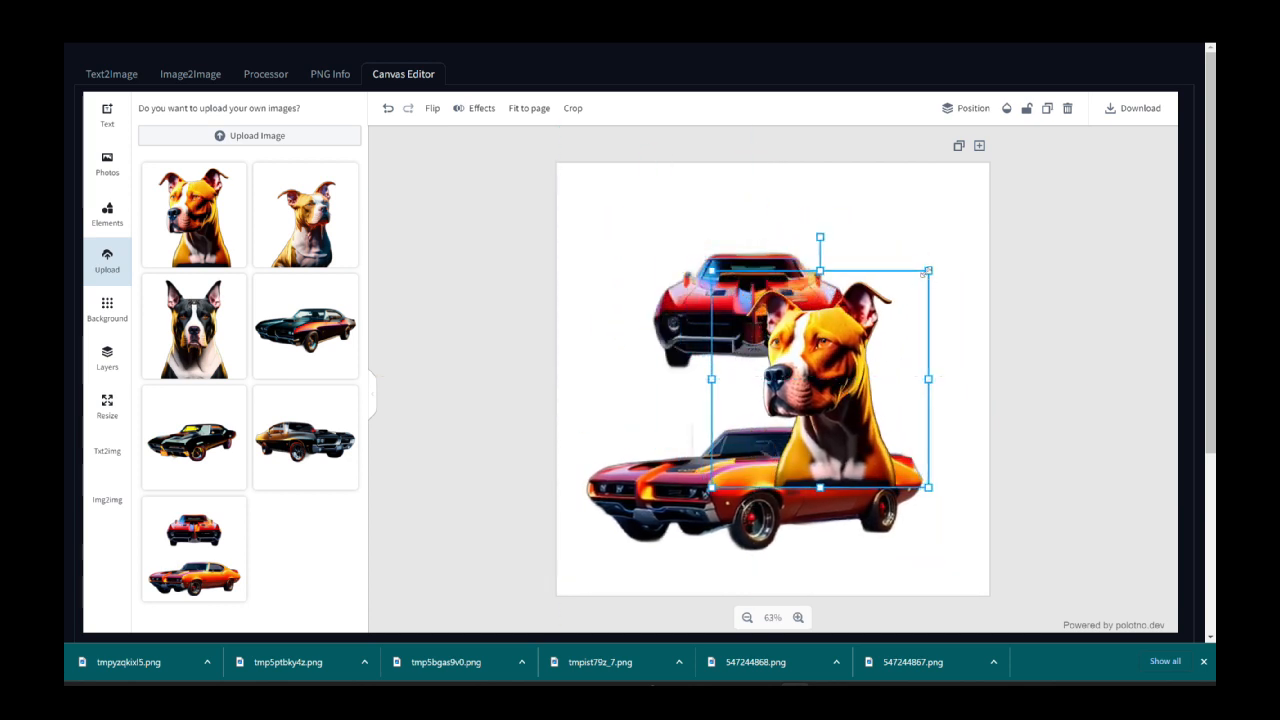
pyautogui.moveTo(928, 271); pyautogui.dragTo(1016, 122)
pyautogui.moveTo(848, 241); pyautogui.dragTo(830, 349)
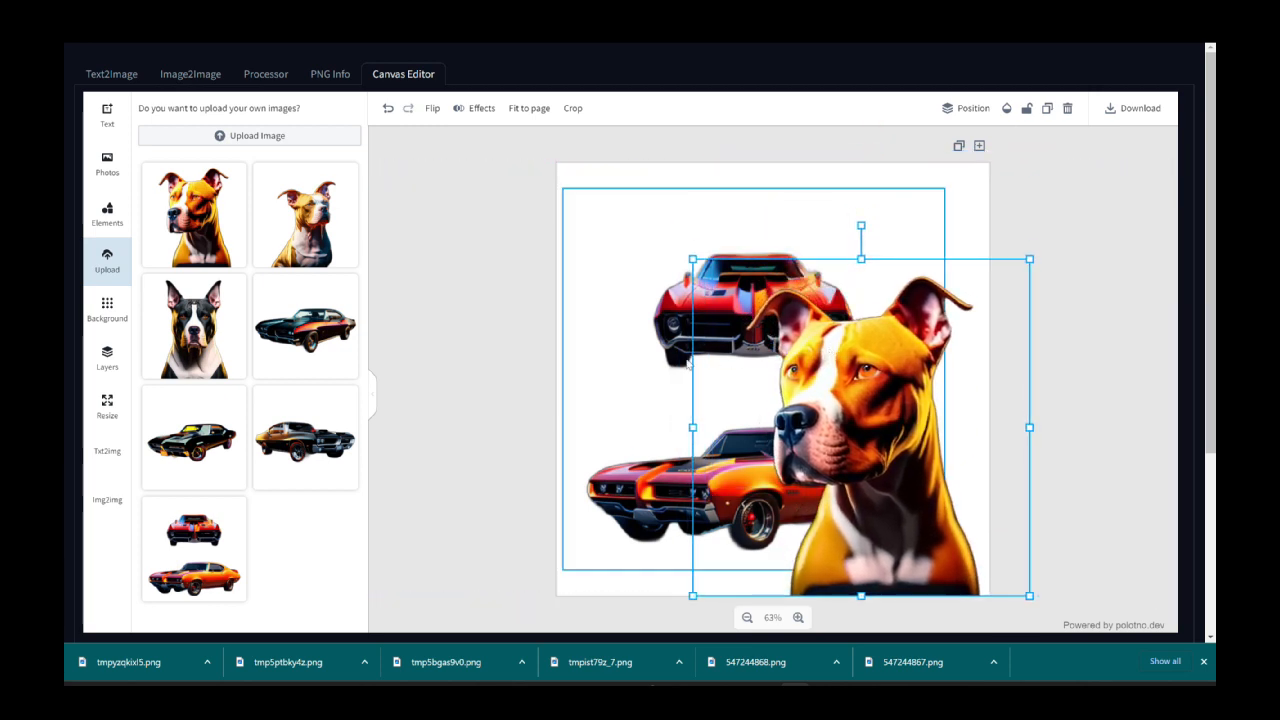
# - Shift the two-car picture toward the page's upper left, and delete it from the canvas
pyautogui.click(622, 391)
pyautogui.moveTo(709, 293); pyautogui.dragTo(674, 292)
pyautogui.click(674, 304)
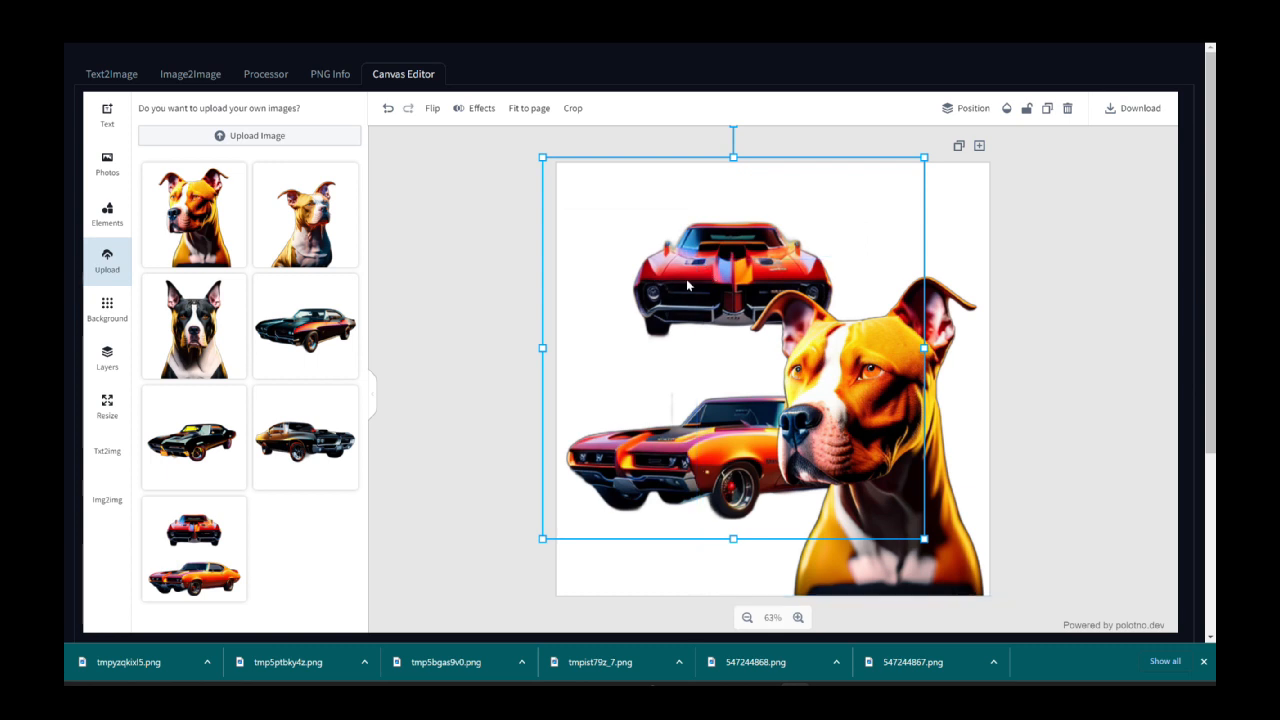
pyautogui.press('Delete')
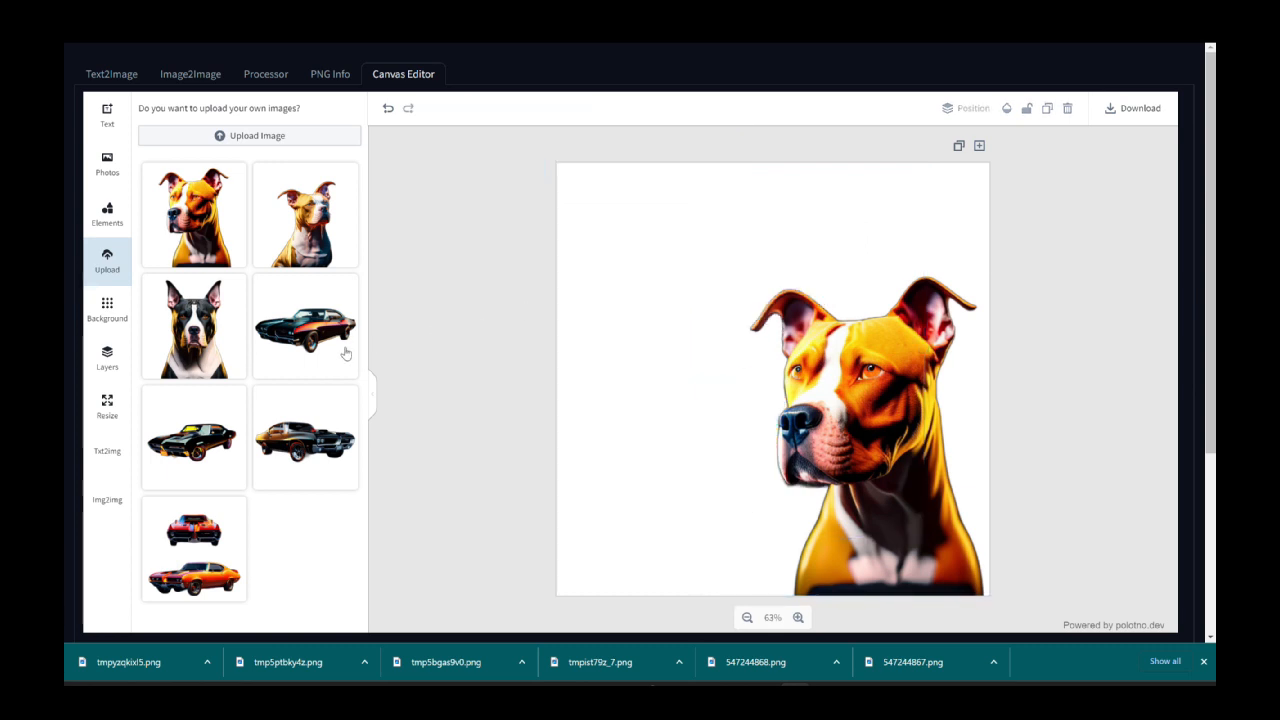
# - Place the black car with the orange side on the canvas, enlarge it to nearly page width, and move it to the page's lower part
pyautogui.click(312, 332)
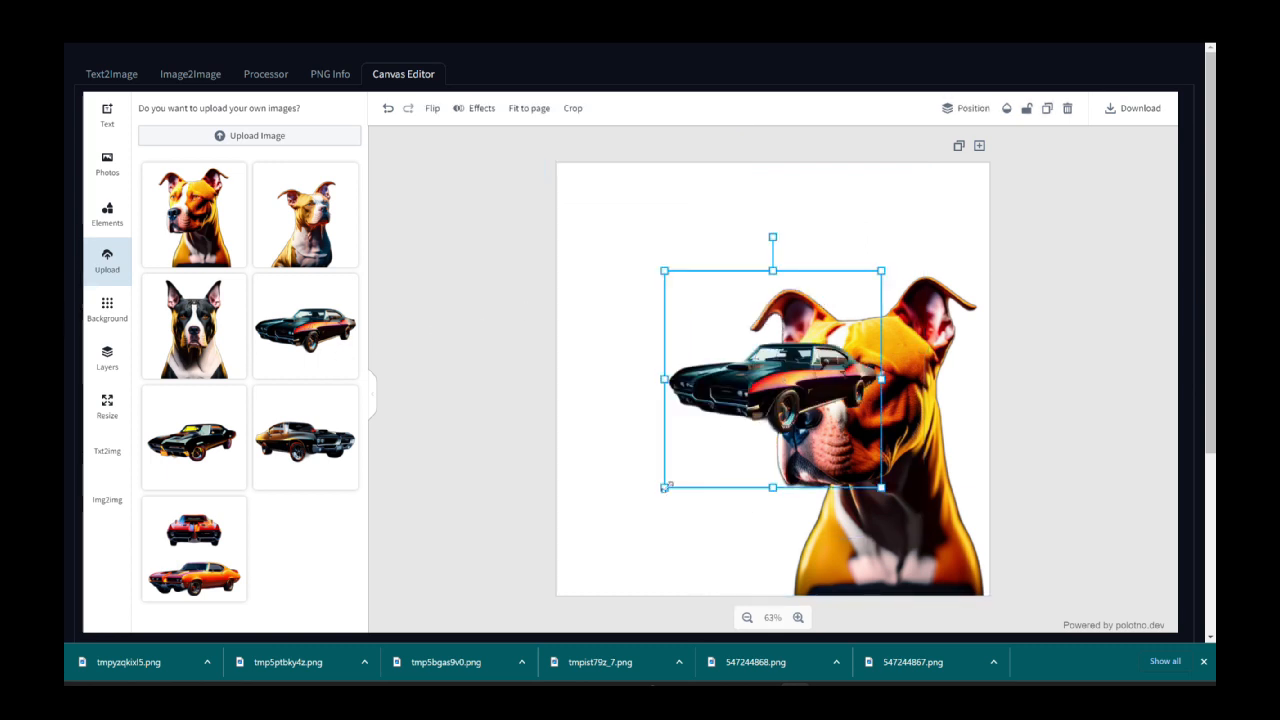
pyautogui.moveTo(664, 487); pyautogui.dragTo(544, 606)
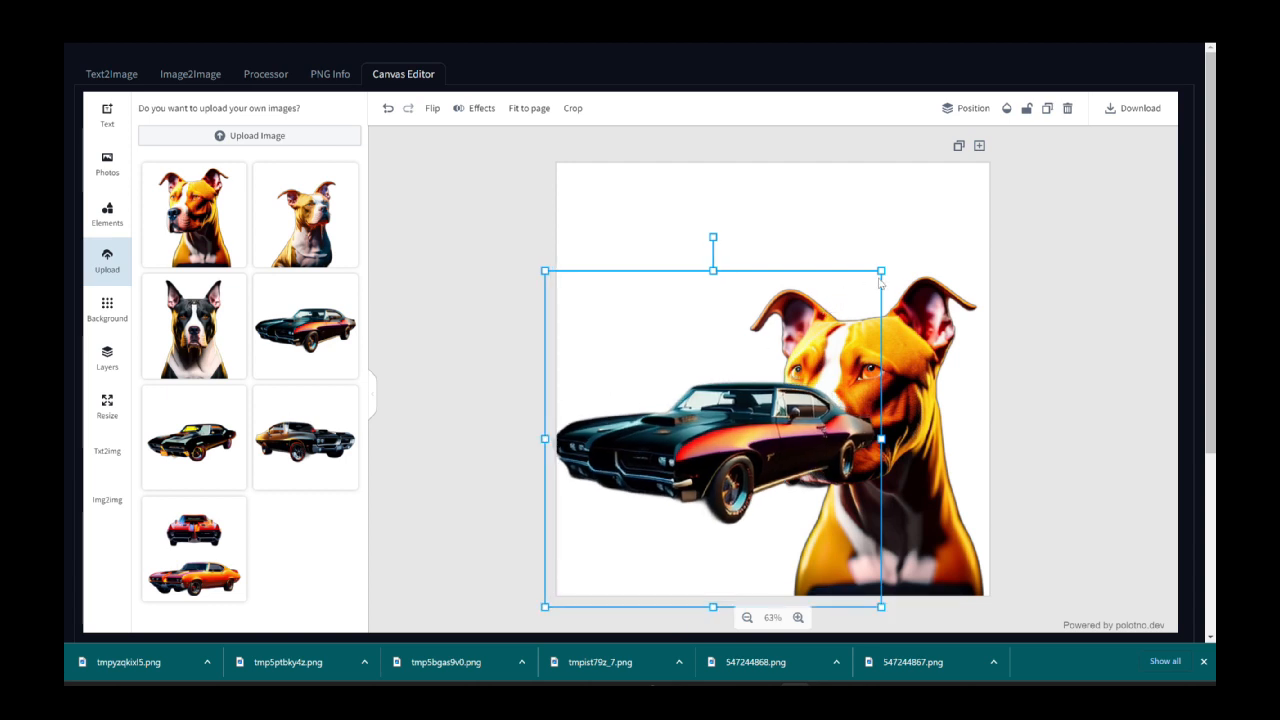
pyautogui.moveTo(881, 270); pyautogui.dragTo(958, 192)
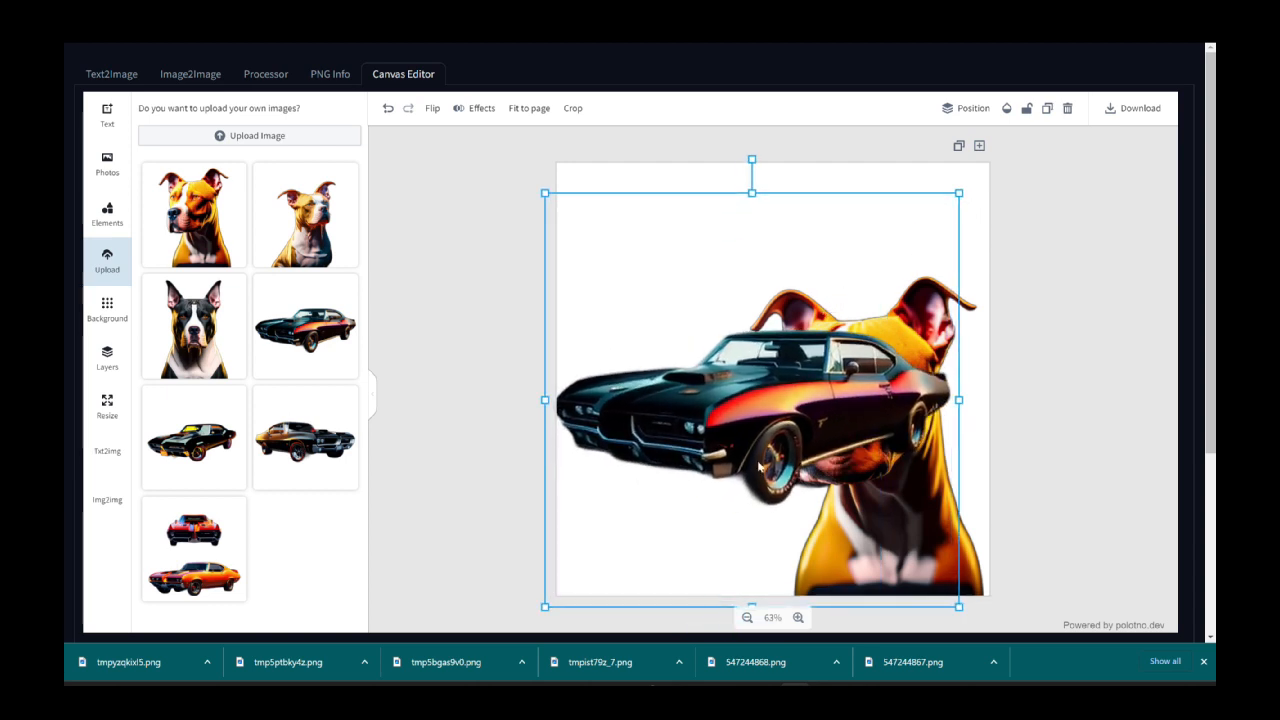
pyautogui.moveTo(673, 410); pyautogui.dragTo(685, 490)
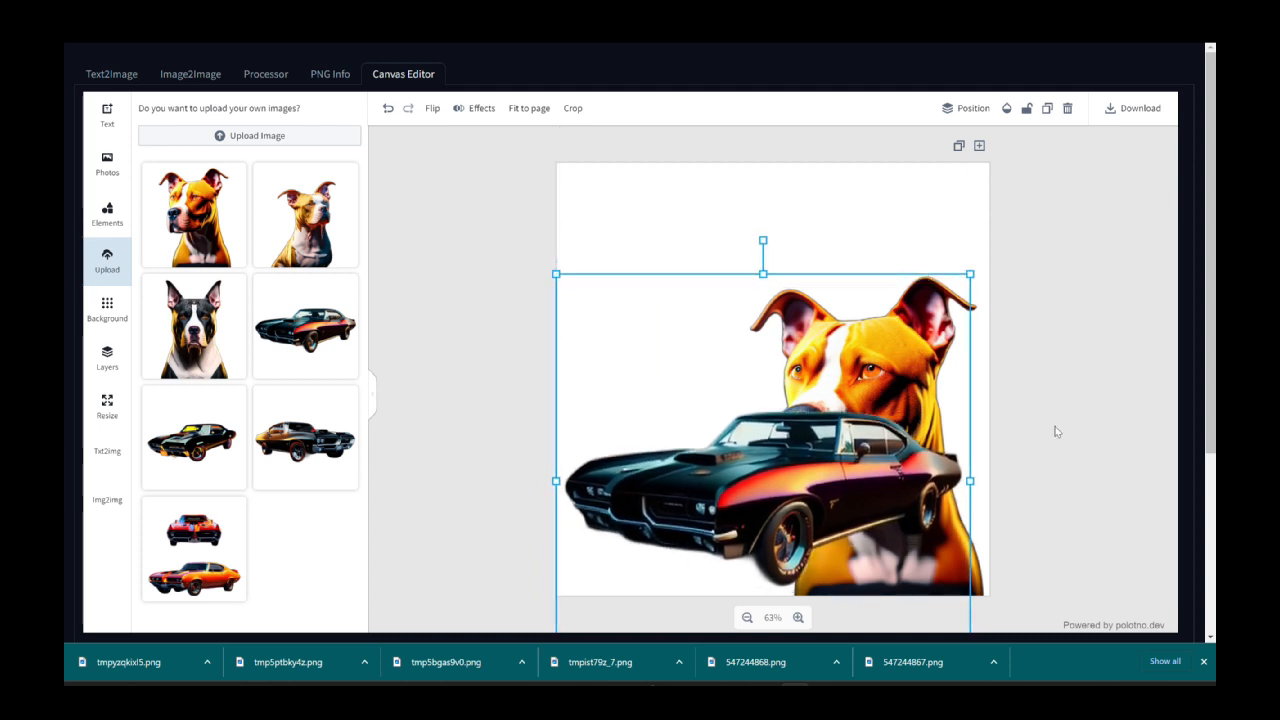
# - Delete the pitbull behind the black car, and place the amber pitbull portrait in front of it, enlarged at the page's lower right
pyautogui.click(981, 325)
pyautogui.moveTo(697, 259); pyautogui.dragTo(612, 160)
pyautogui.press('Delete')
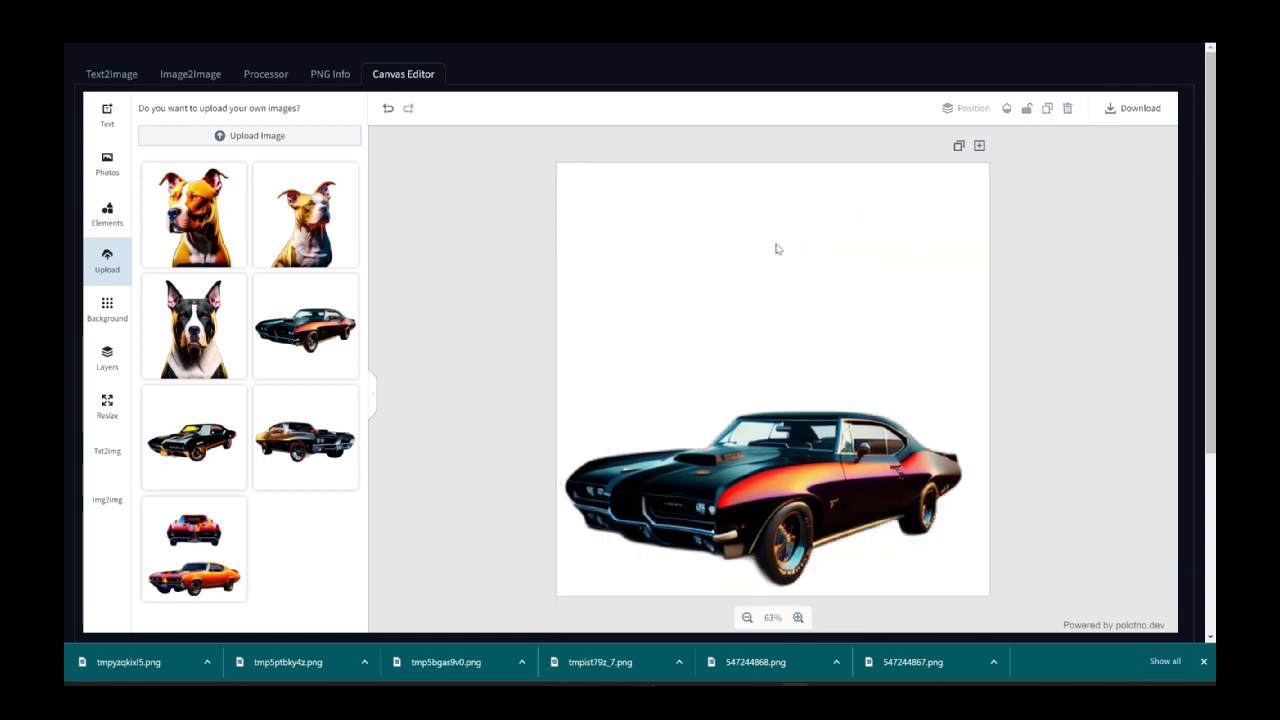
pyautogui.click(296, 227)
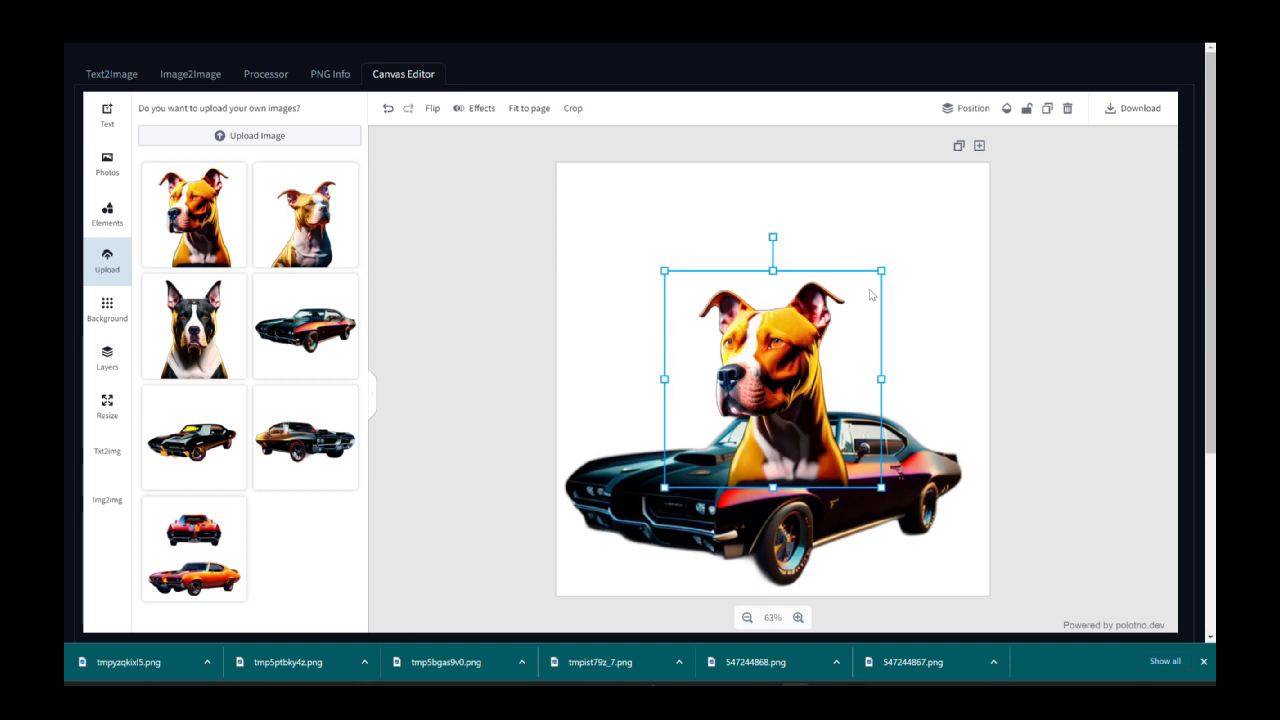
pyautogui.moveTo(880, 270); pyautogui.dragTo(989, 161)
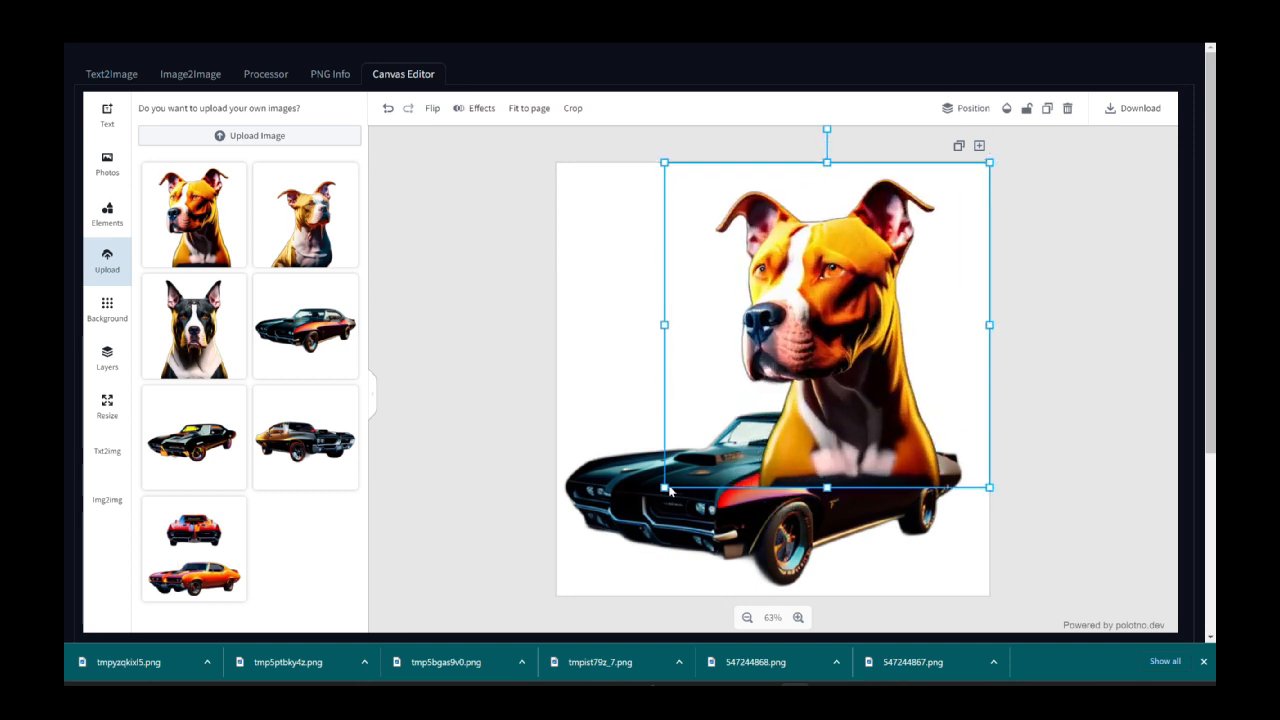
pyautogui.moveTo(665, 488); pyautogui.dragTo(632, 516)
pyautogui.moveTo(777, 394); pyautogui.dragTo(829, 470)
# - Shrink the black car at the page's lower left and the pitbull at the lower right so they overlap less
pyautogui.click(660, 489)
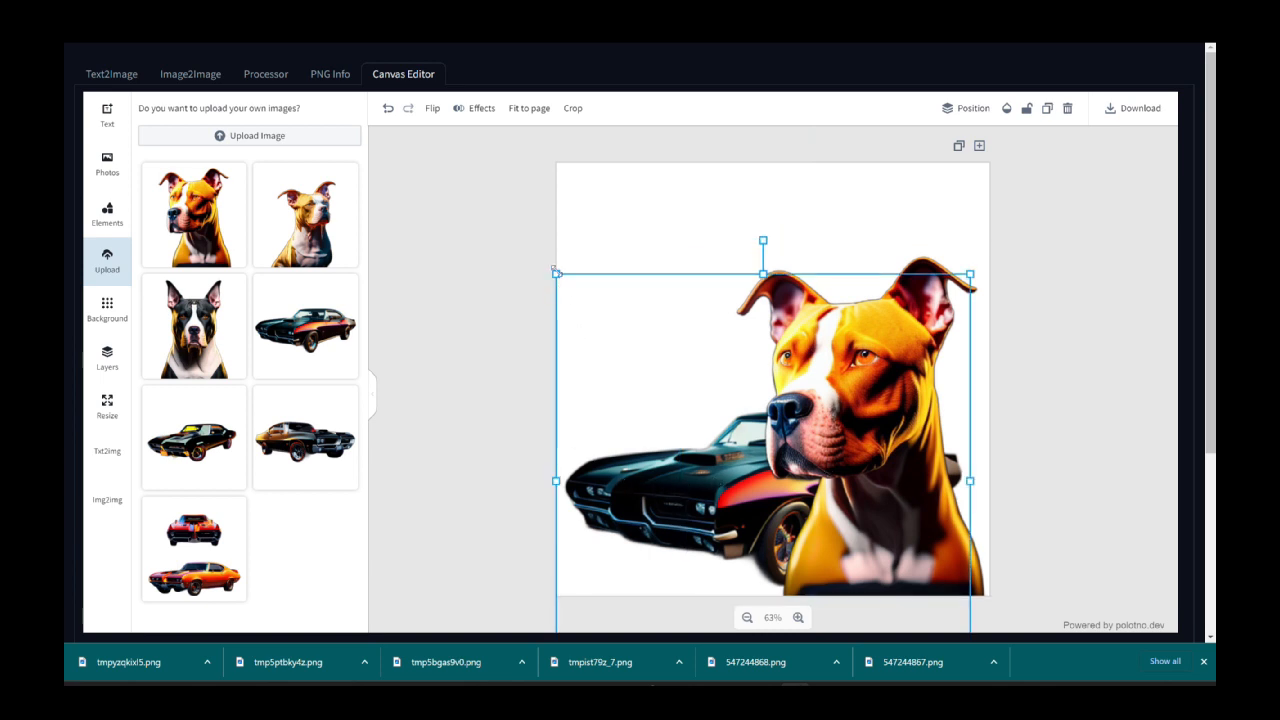
pyautogui.moveTo(556, 271); pyautogui.dragTo(584, 384)
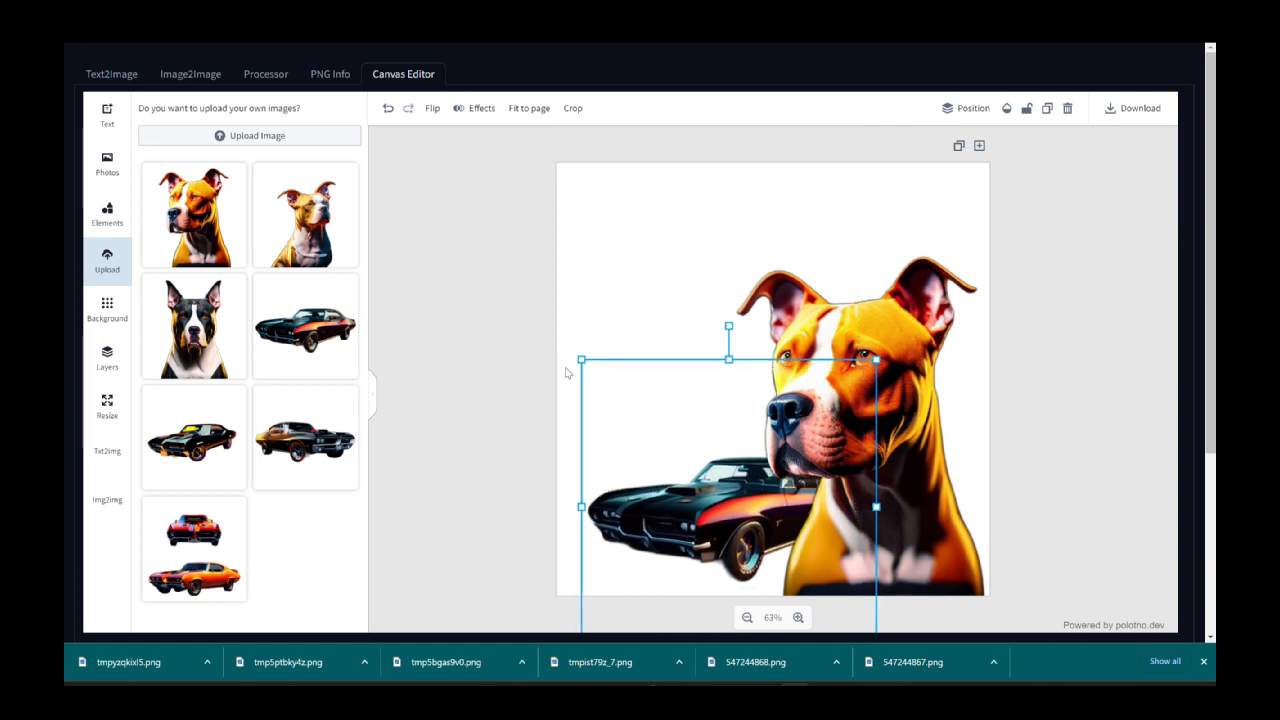
pyautogui.moveTo(900, 330)
pyautogui.mouseDown()
pyautogui.moveTo(921, 291)
pyautogui.moveTo(913, 347)
pyautogui.moveTo(911, 334)
pyautogui.mouseUp()
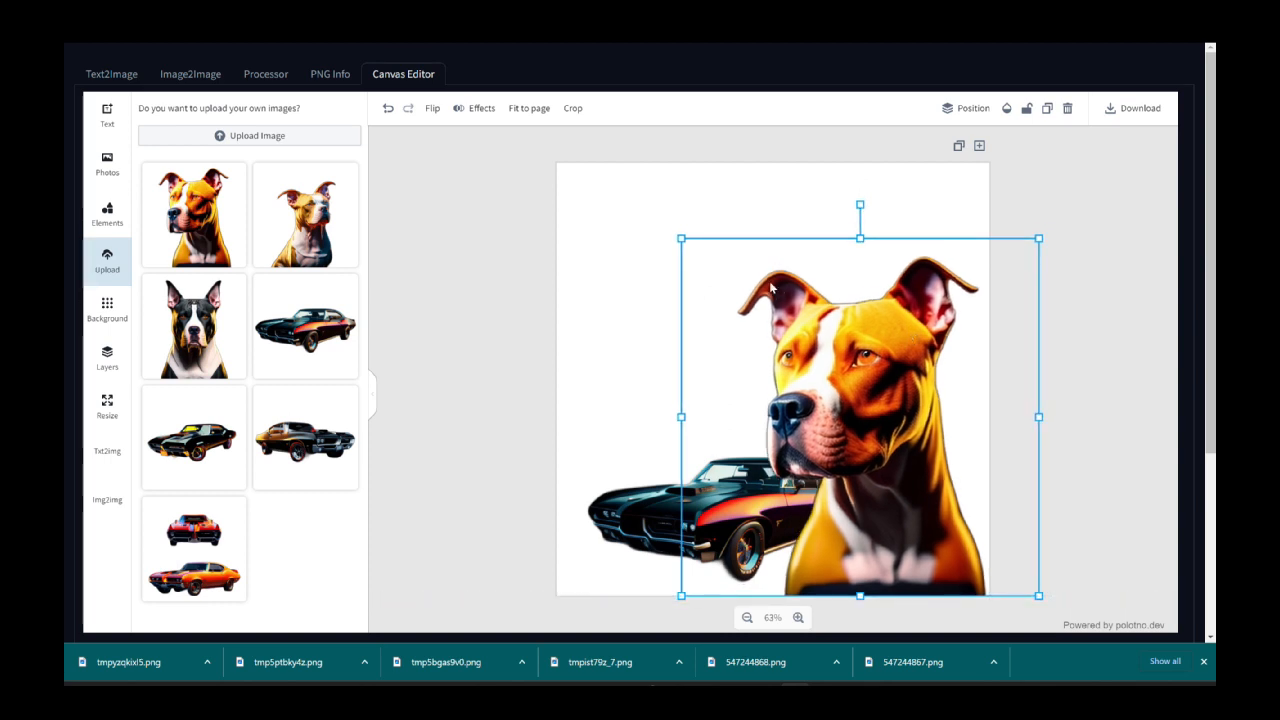
pyautogui.moveTo(680, 237); pyautogui.dragTo(752, 295)
pyautogui.moveTo(854, 380); pyautogui.dragTo(846, 379)
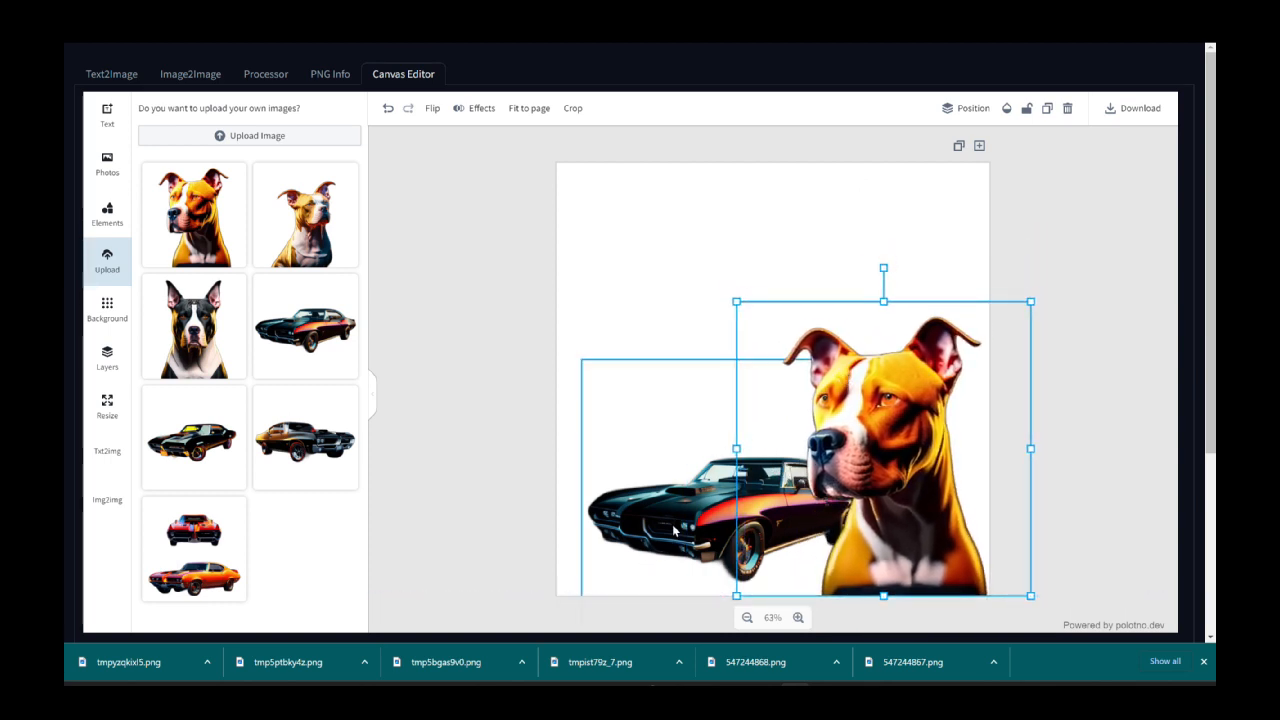
# - Enlarge the black car slightly and nudge it so its rear end sits behind the pitbull
pyautogui.moveTo(673, 530); pyautogui.dragTo(669, 532)
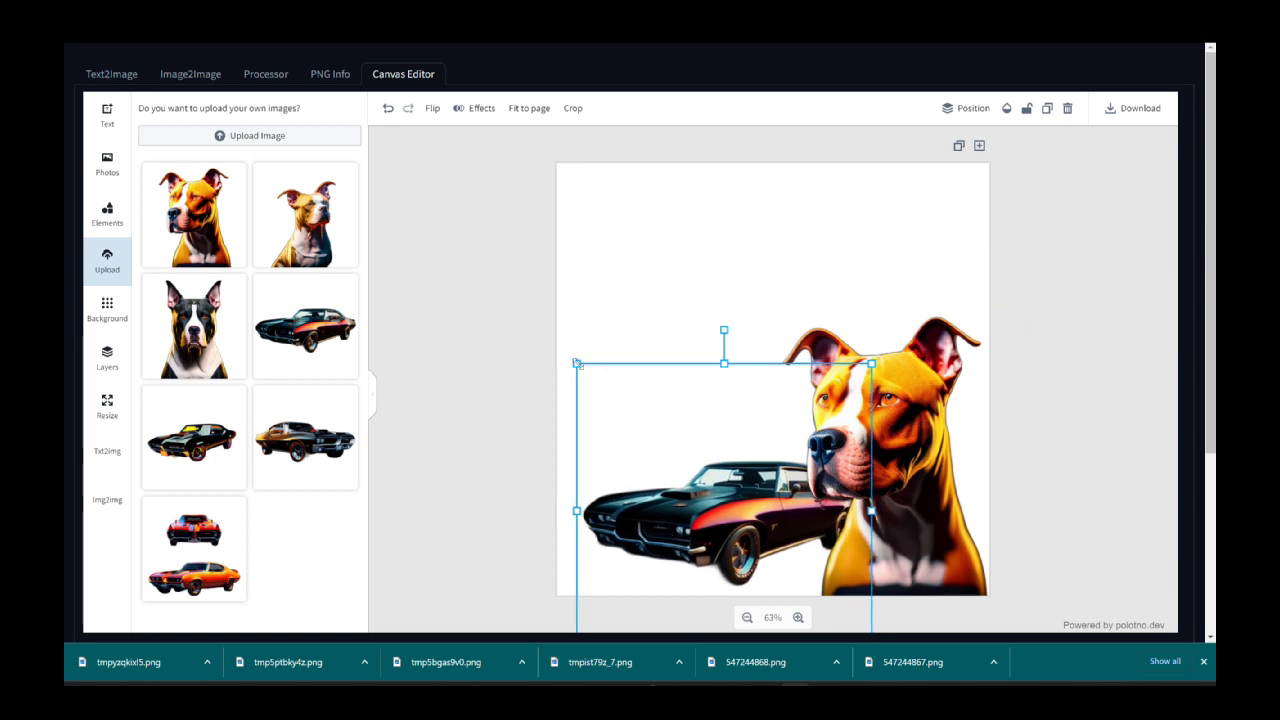
pyautogui.moveTo(577, 364); pyautogui.dragTo(555, 344)
pyautogui.moveTo(652, 474); pyautogui.dragTo(670, 479)
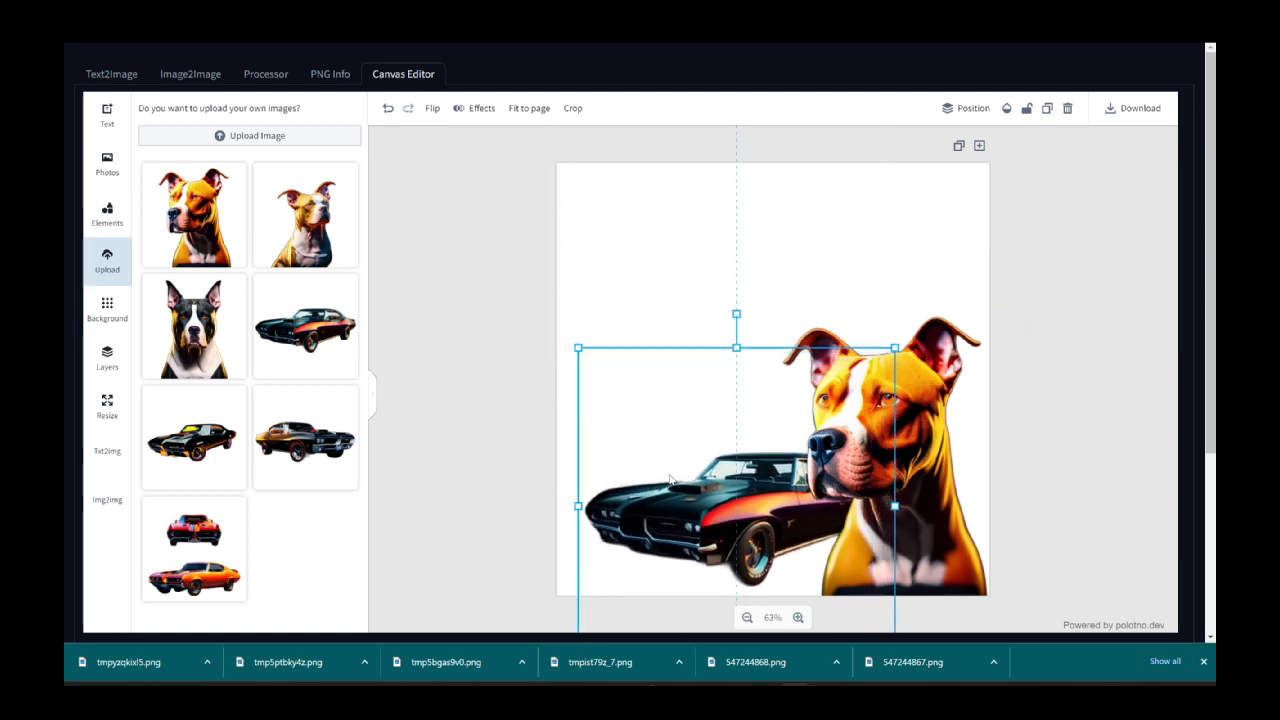
# - Set the canvas background to the grey CBCBCB
pyautogui.click(105, 309)
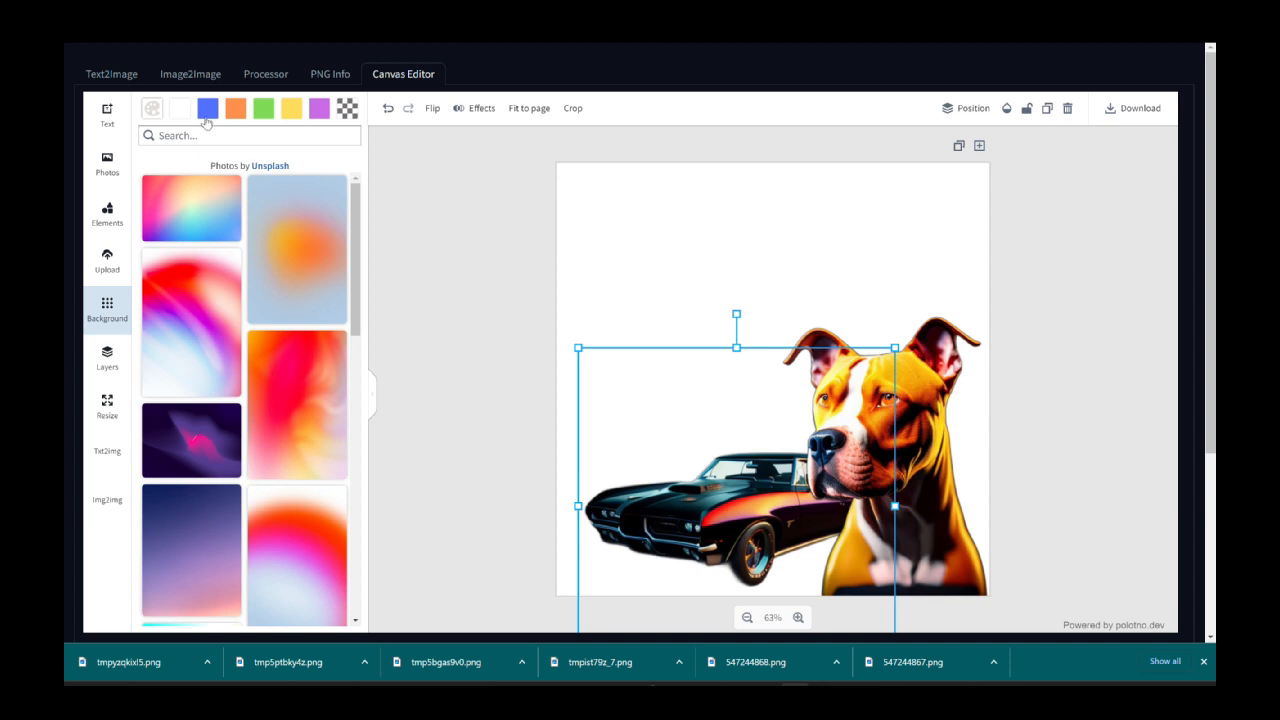
pyautogui.click(152, 108)
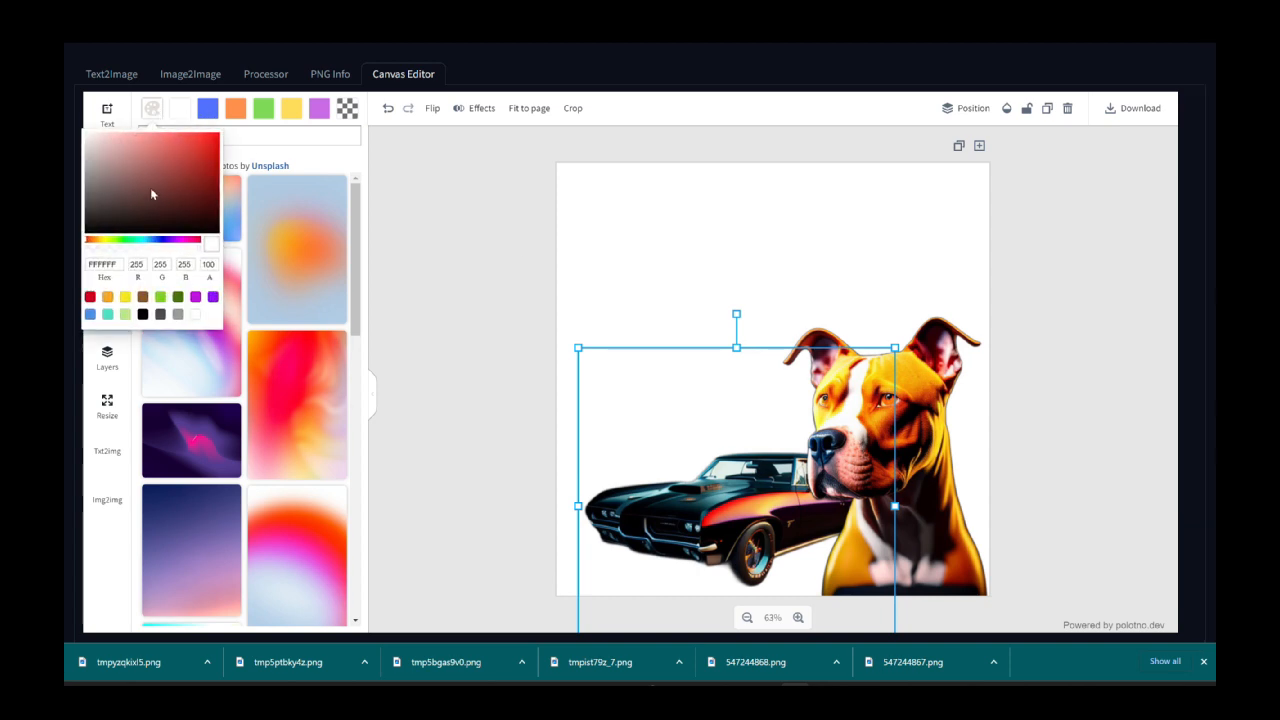
pyautogui.moveTo(150, 187); pyautogui.dragTo(63, 152)
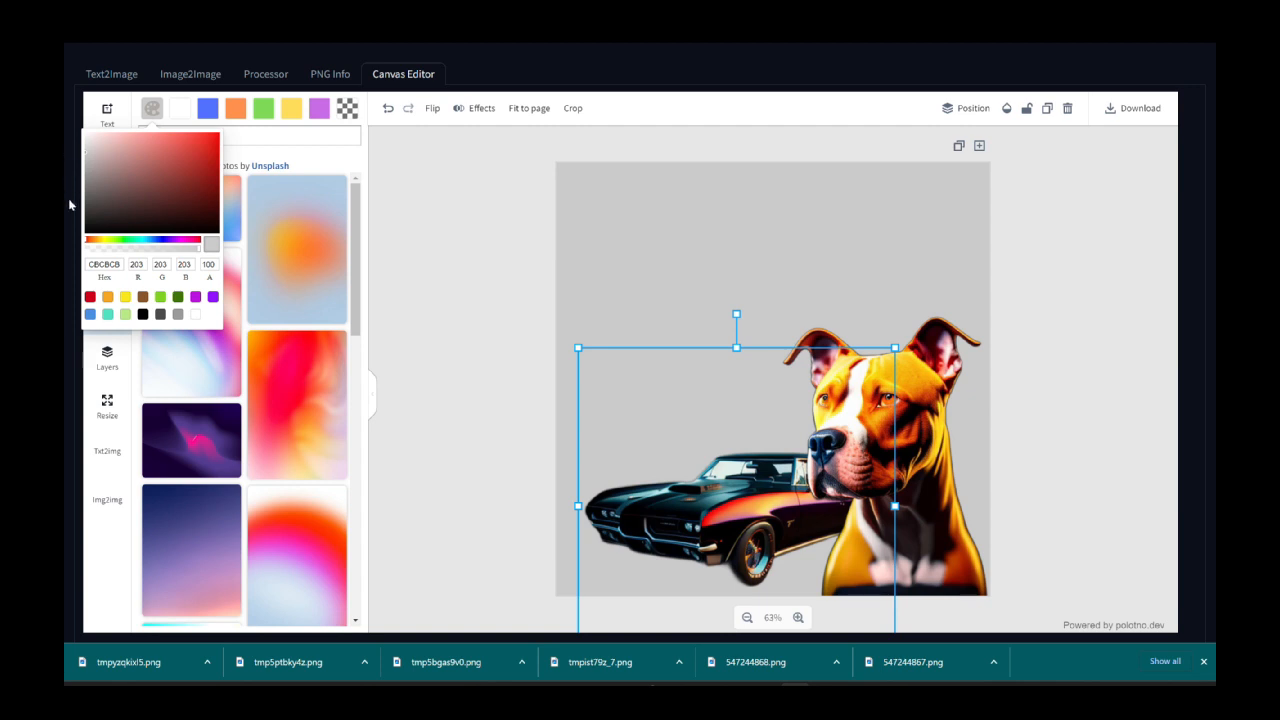
pyautogui.click(549, 192)
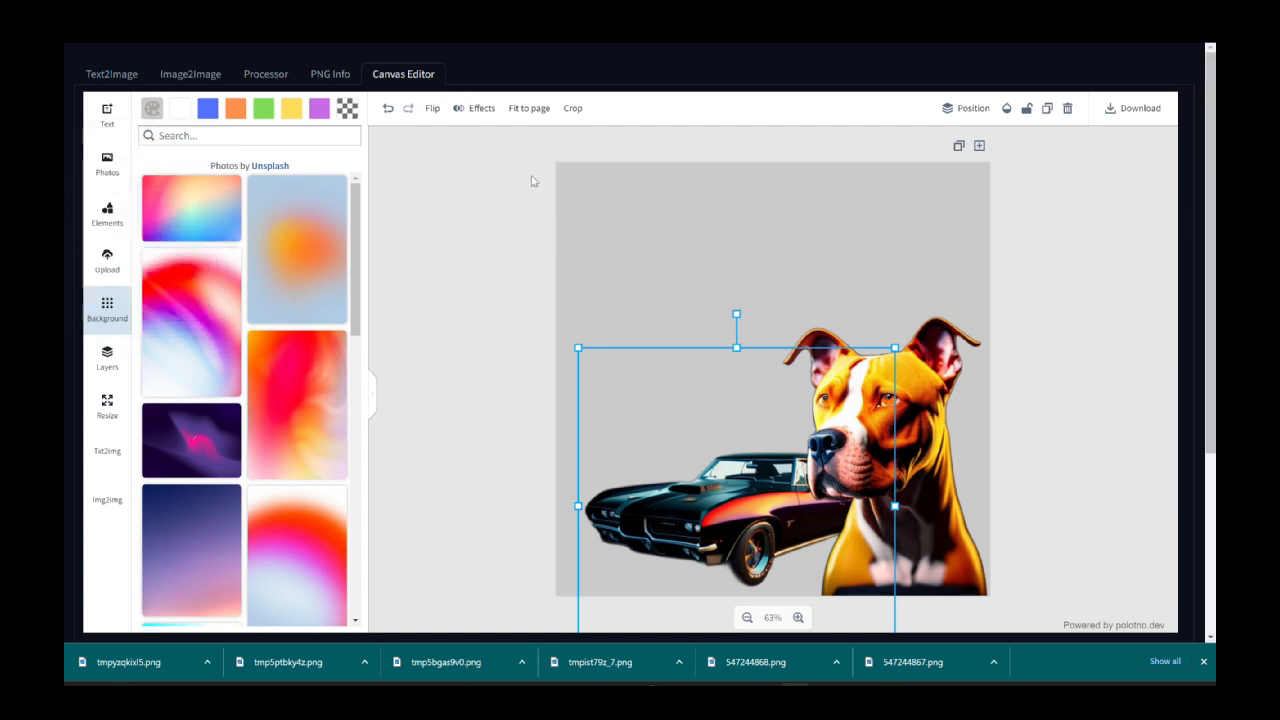
pyautogui.click(488, 269)
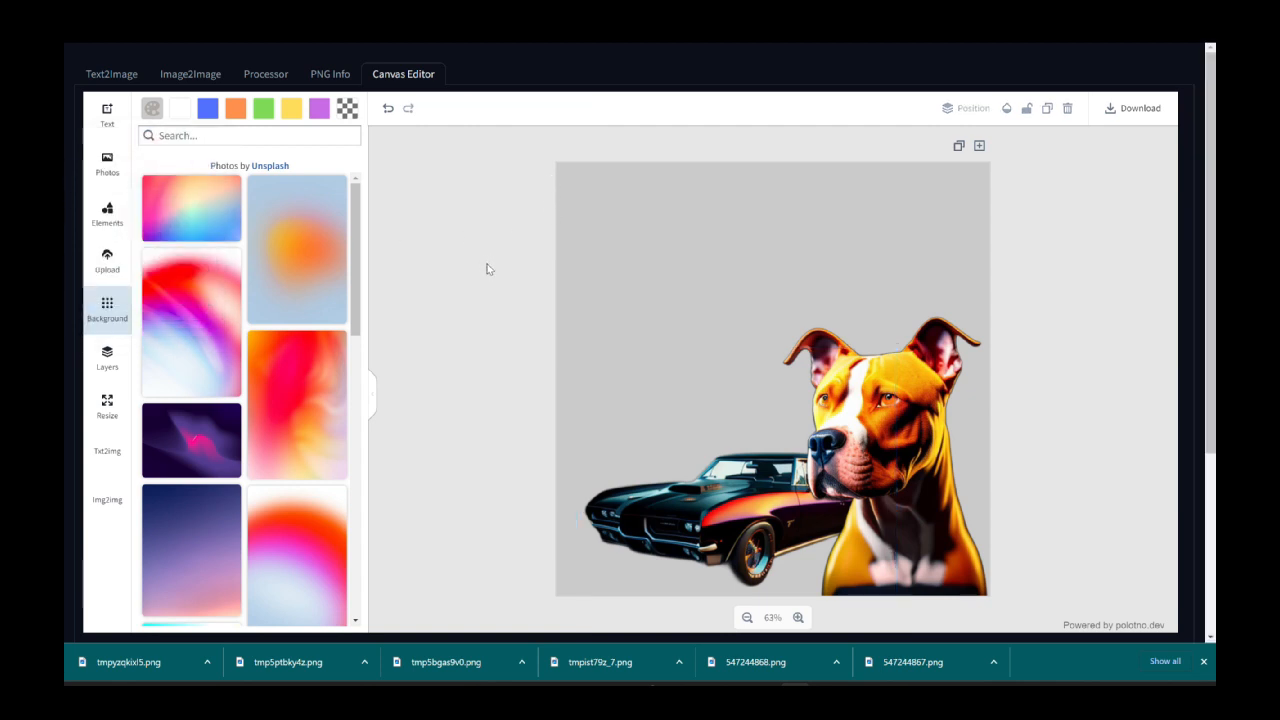
# - Try a transparent and a white canvas background, and set it to the light grey DFDCDC
pyautogui.click(350, 110)
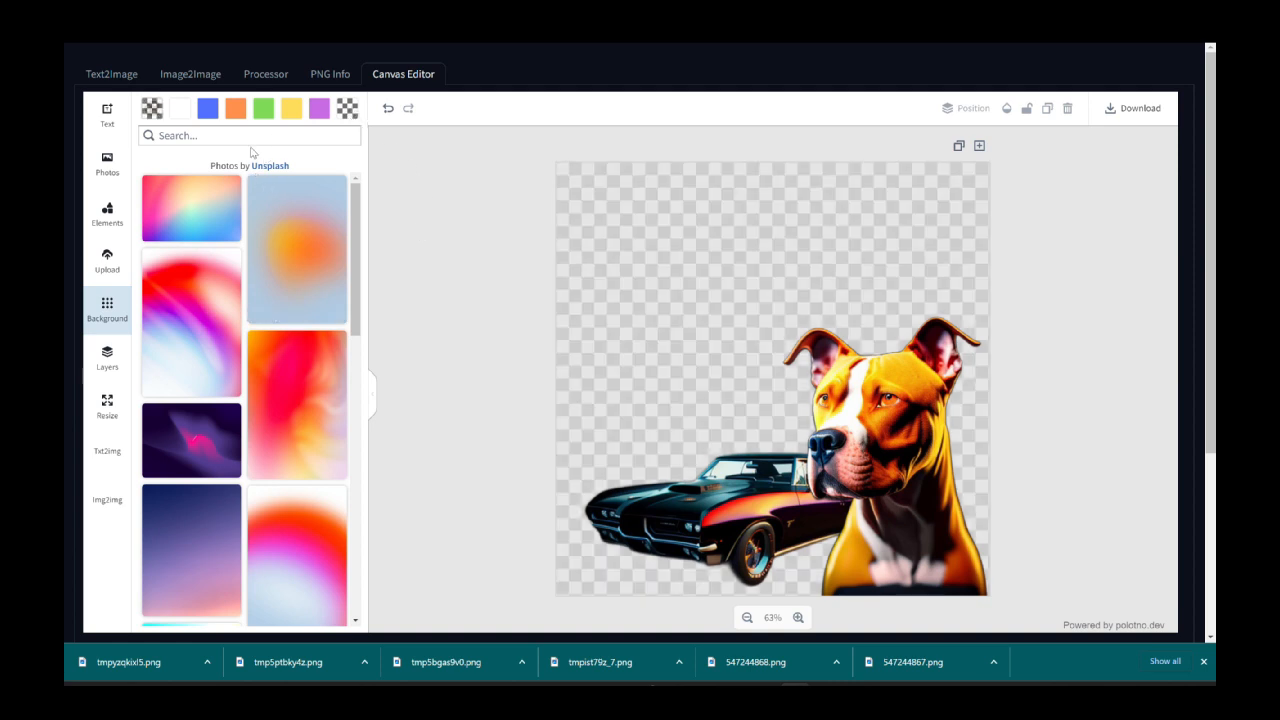
pyautogui.click(180, 111)
pyautogui.click(152, 108)
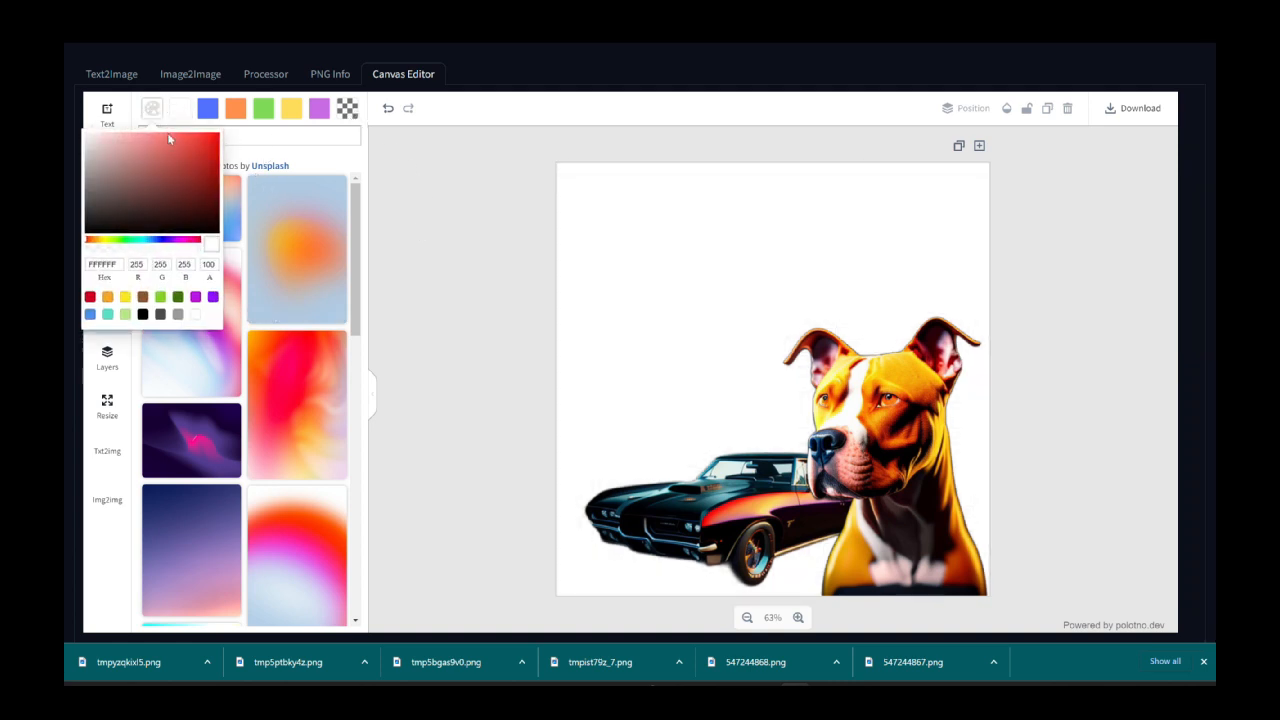
pyautogui.moveTo(167, 132); pyautogui.dragTo(89, 145)
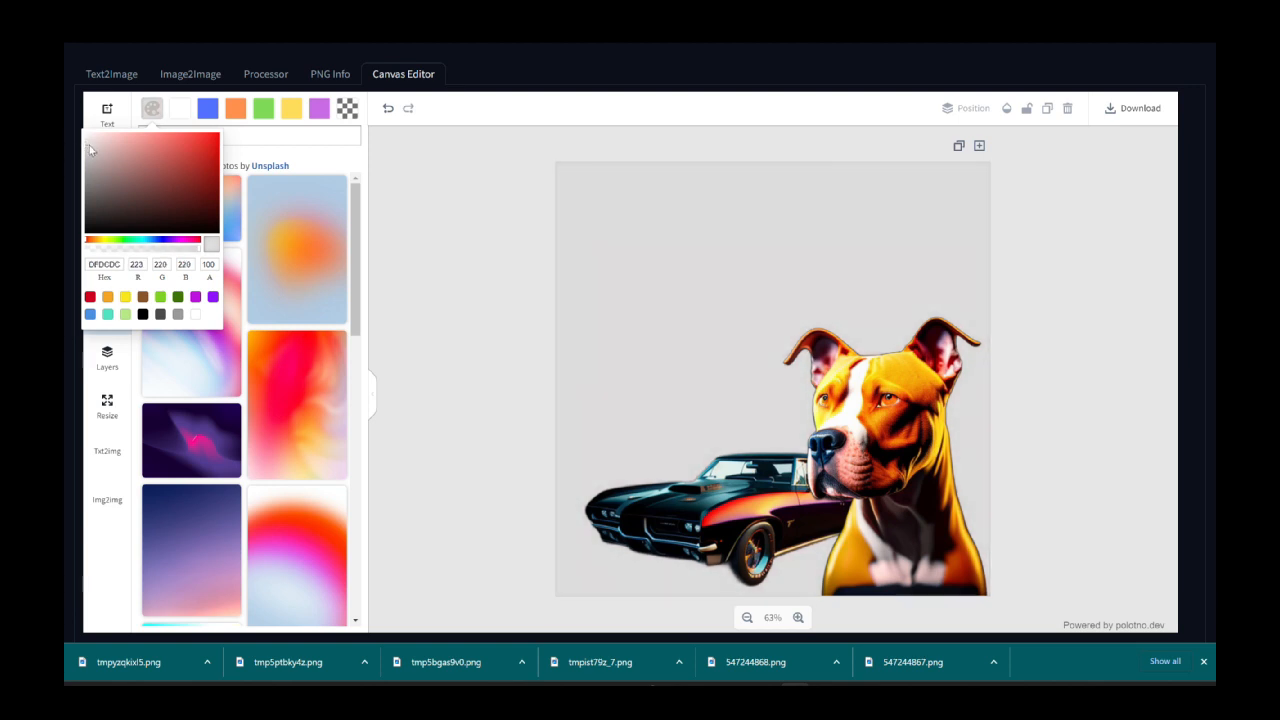
pyautogui.click(478, 227)
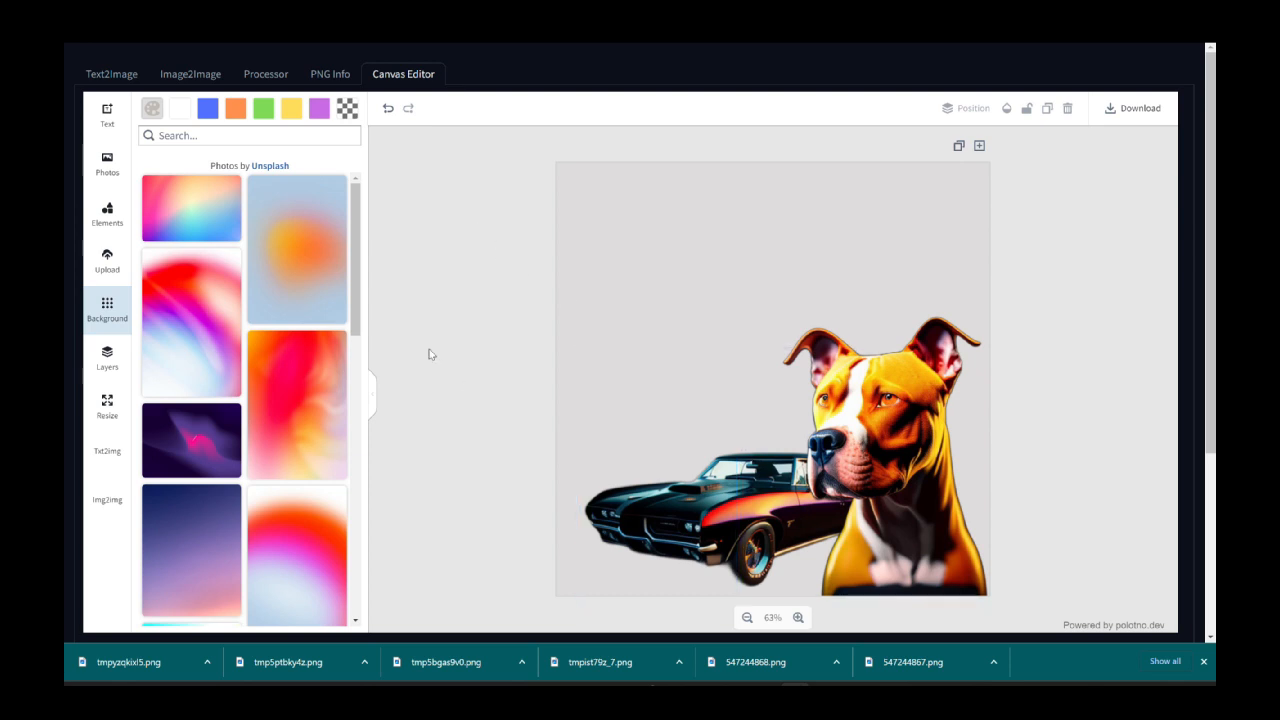
# - Add a solid blue square, enlarge it, tilt it counterclockwise, and place it over the car at the page's lower left
pyautogui.click(108, 214)
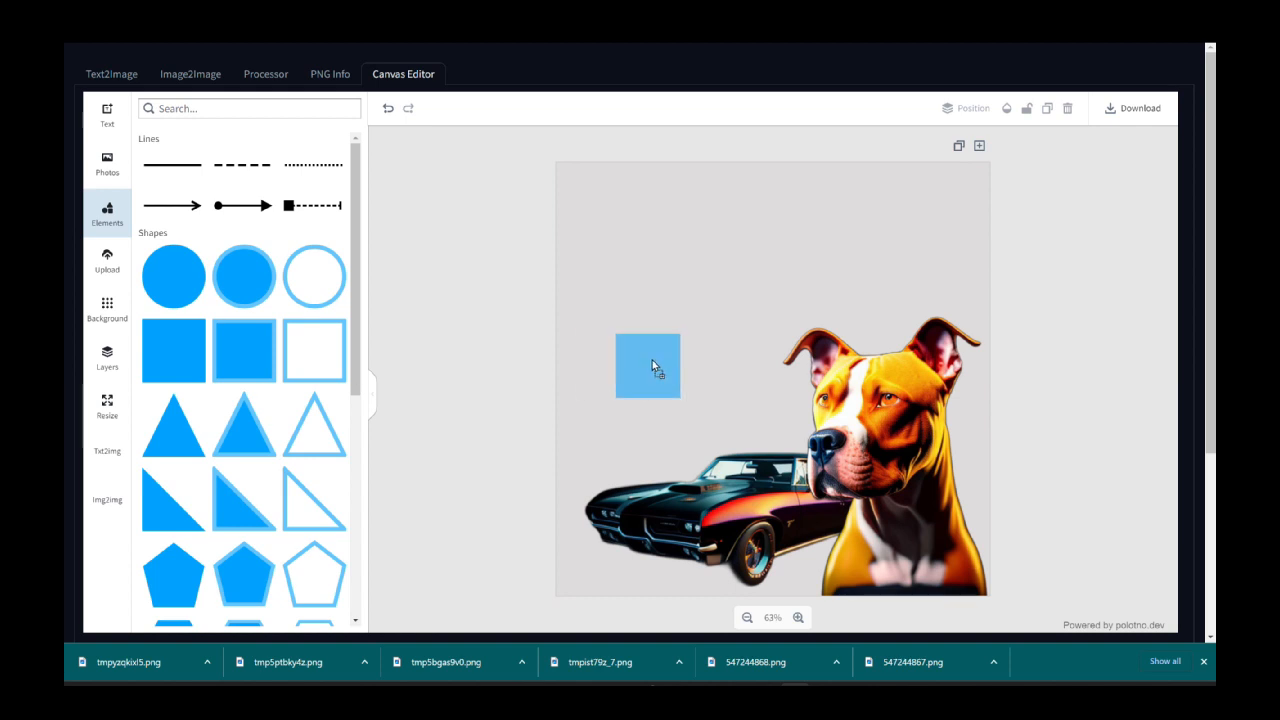
pyautogui.moveTo(652, 360); pyautogui.dragTo(663, 369)
pyautogui.click(186, 338)
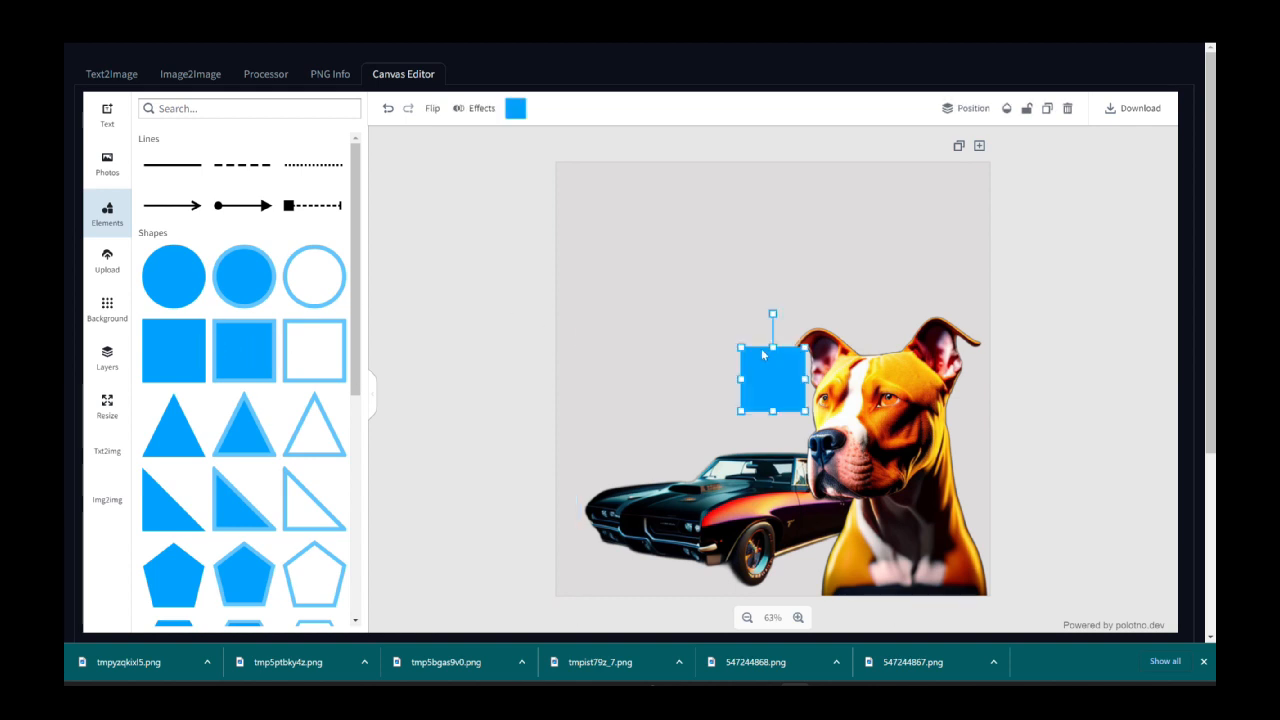
pyautogui.moveTo(762, 352); pyautogui.dragTo(907, 217)
pyautogui.moveTo(794, 185); pyautogui.dragTo(725, 202)
pyautogui.moveTo(827, 269); pyautogui.dragTo(773, 378)
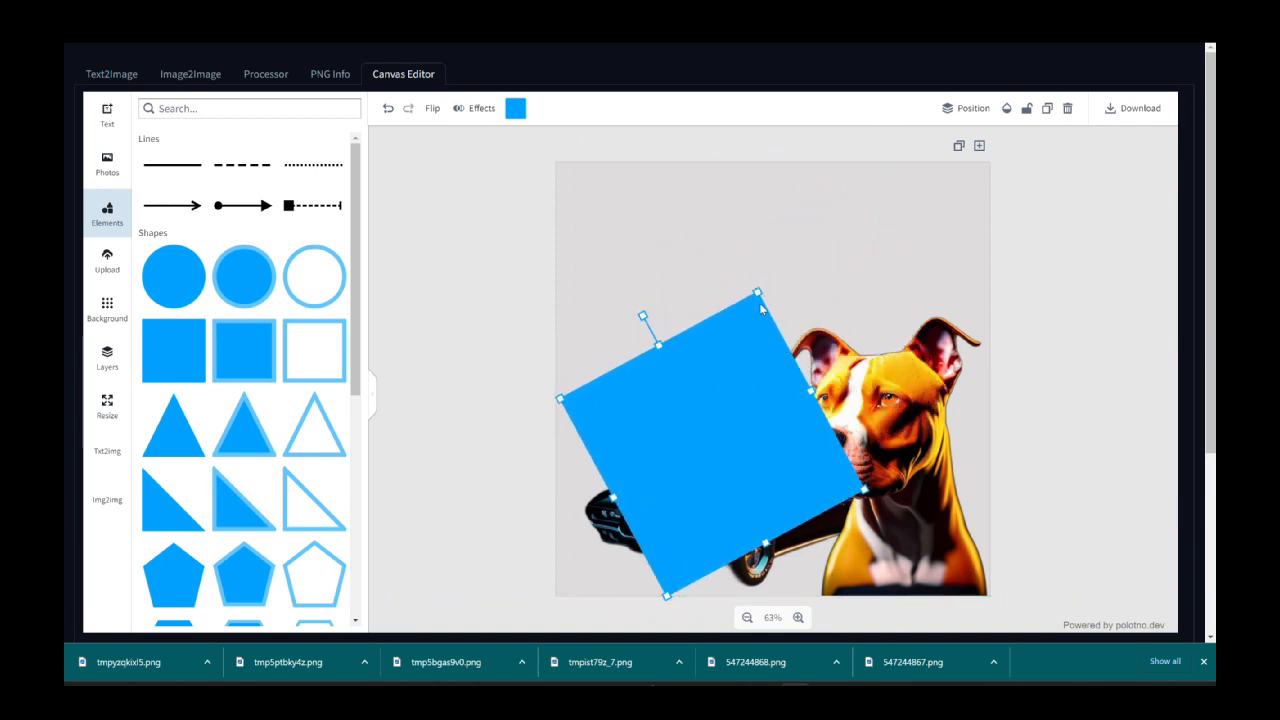
# - Flatten the tilted blue square into a wide rectangle, enlarge it, and position it over the car and the pitbull's face
pyautogui.moveTo(660, 346); pyautogui.dragTo(720, 424)
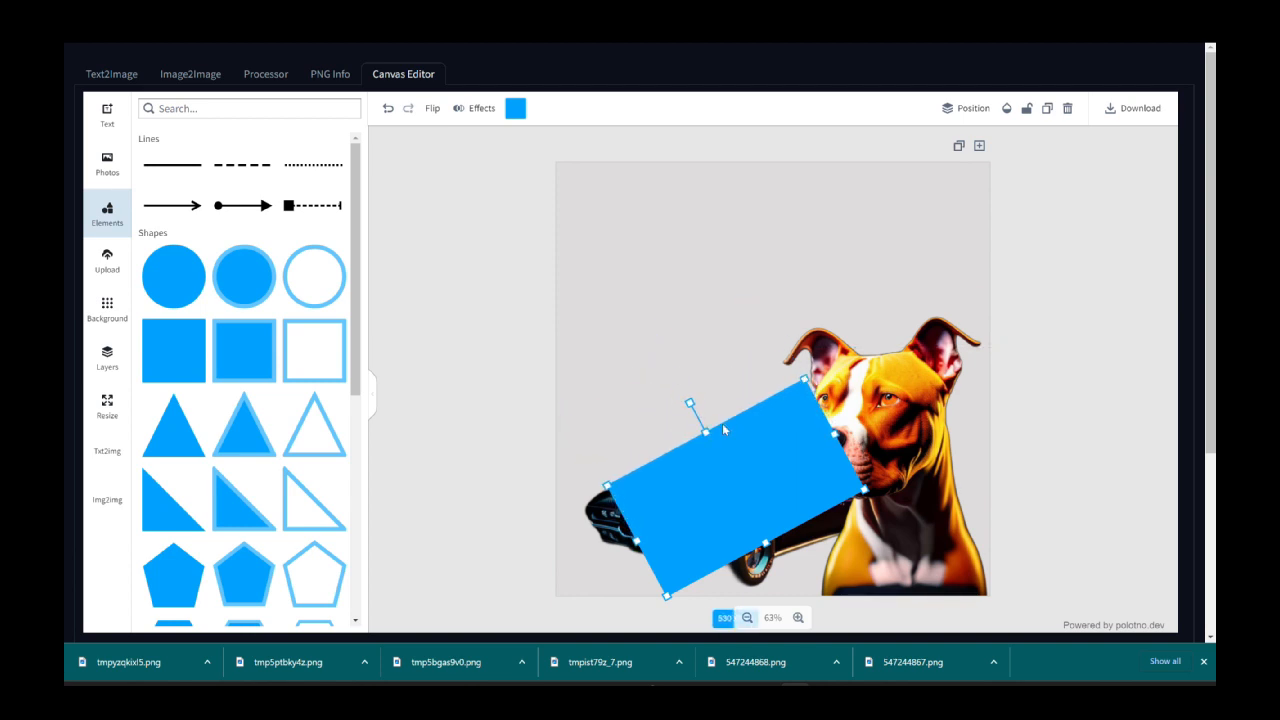
pyautogui.moveTo(744, 480); pyautogui.dragTo(703, 467)
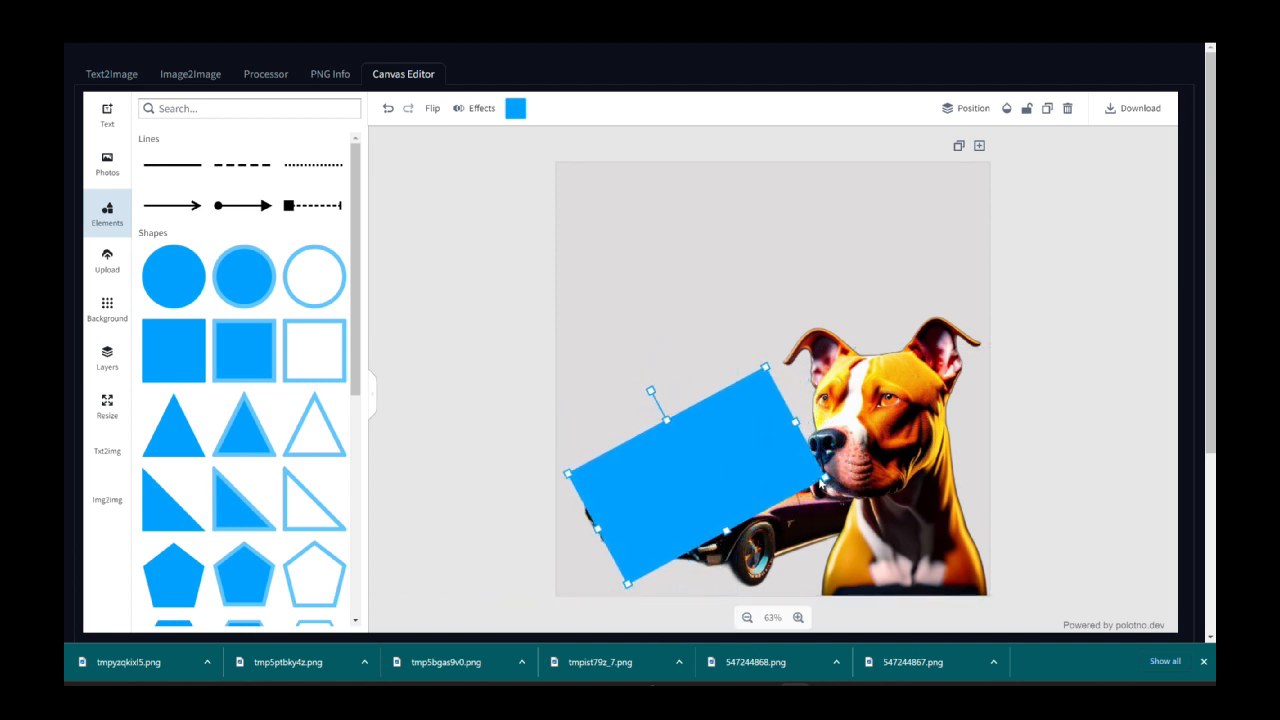
pyautogui.moveTo(825, 478); pyautogui.dragTo(897, 480)
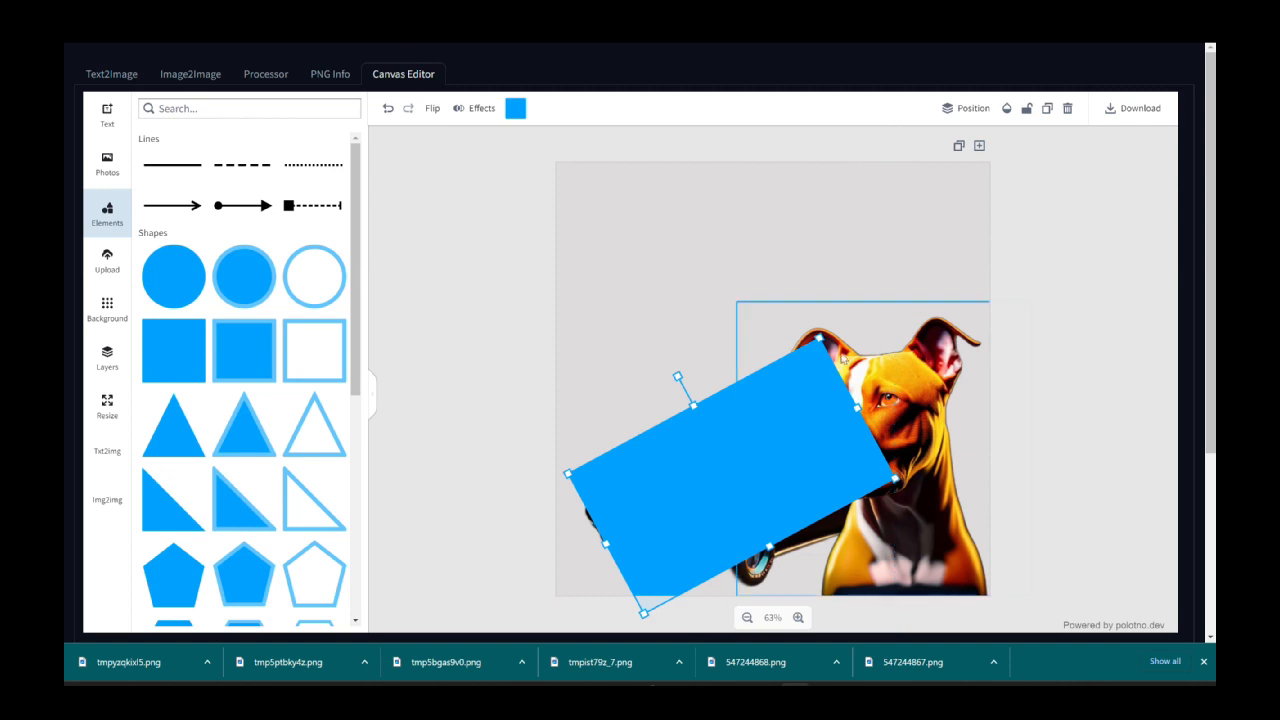
pyautogui.moveTo(724, 418)
pyautogui.mouseDown()
pyautogui.moveTo(729, 371)
pyautogui.moveTo(711, 423)
pyautogui.moveTo(722, 429)
pyautogui.mouseUp()
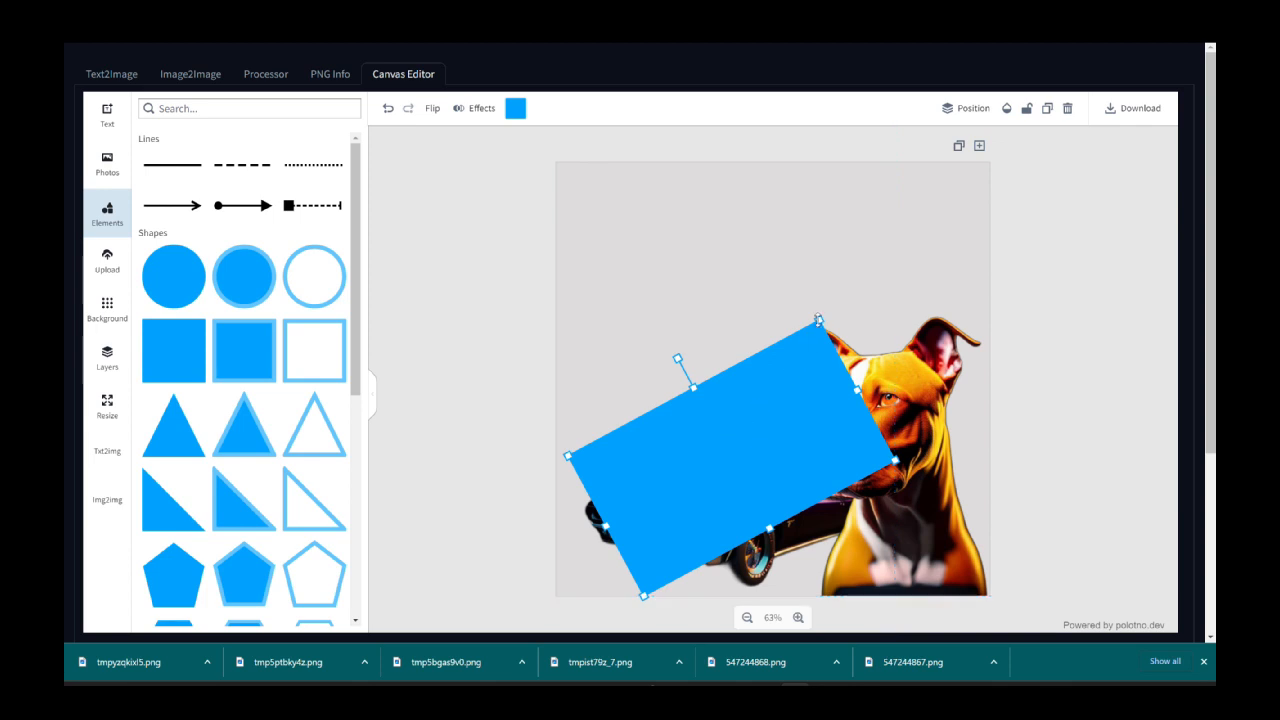
pyautogui.moveTo(818, 320); pyautogui.dragTo(832, 298)
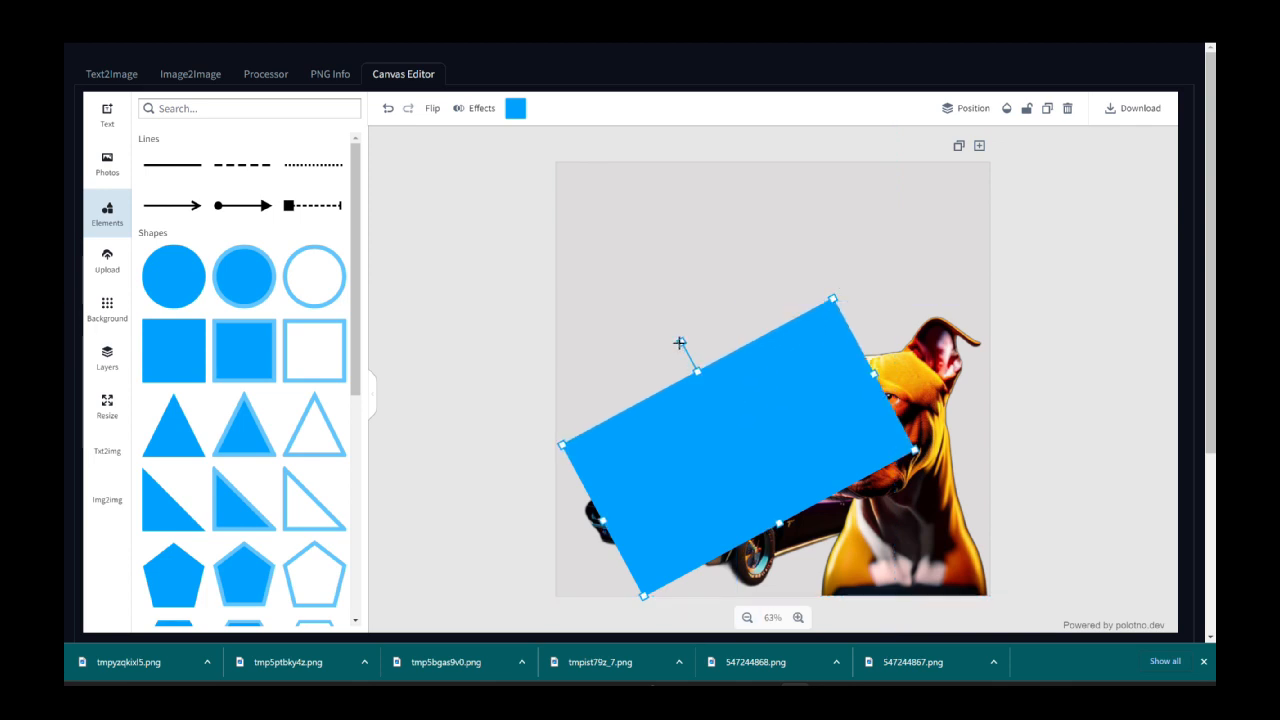
# - Straighten the tilted blue rectangle and resize it into a large upright block reaching the page's bottom edge, covering the car and dog
pyautogui.moveTo(680, 343); pyautogui.dragTo(747, 298)
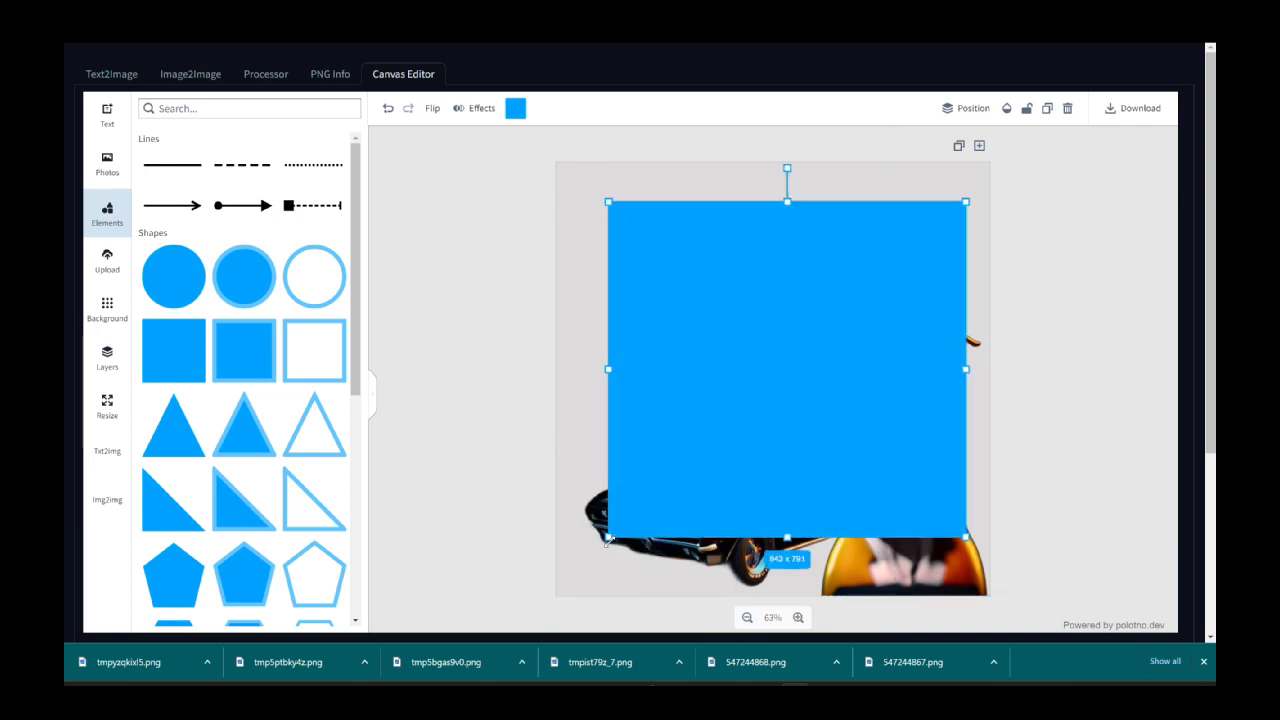
pyautogui.moveTo(606, 540); pyautogui.dragTo(574, 592)
pyautogui.moveTo(701, 451); pyautogui.dragTo(706, 464)
pyautogui.moveTo(704, 468); pyautogui.dragTo(706, 466)
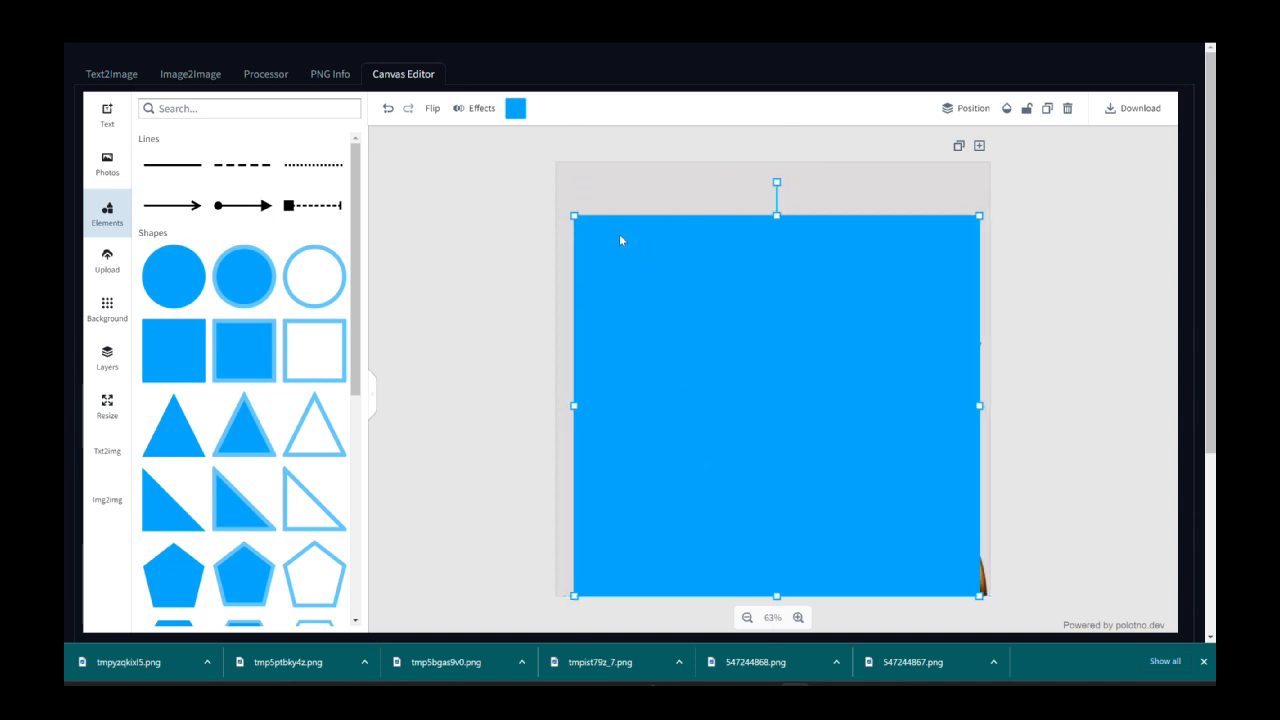
pyautogui.moveTo(577, 219)
pyautogui.mouseDown()
pyautogui.moveTo(558, 208)
pyautogui.moveTo(569, 212)
pyautogui.mouseUp()
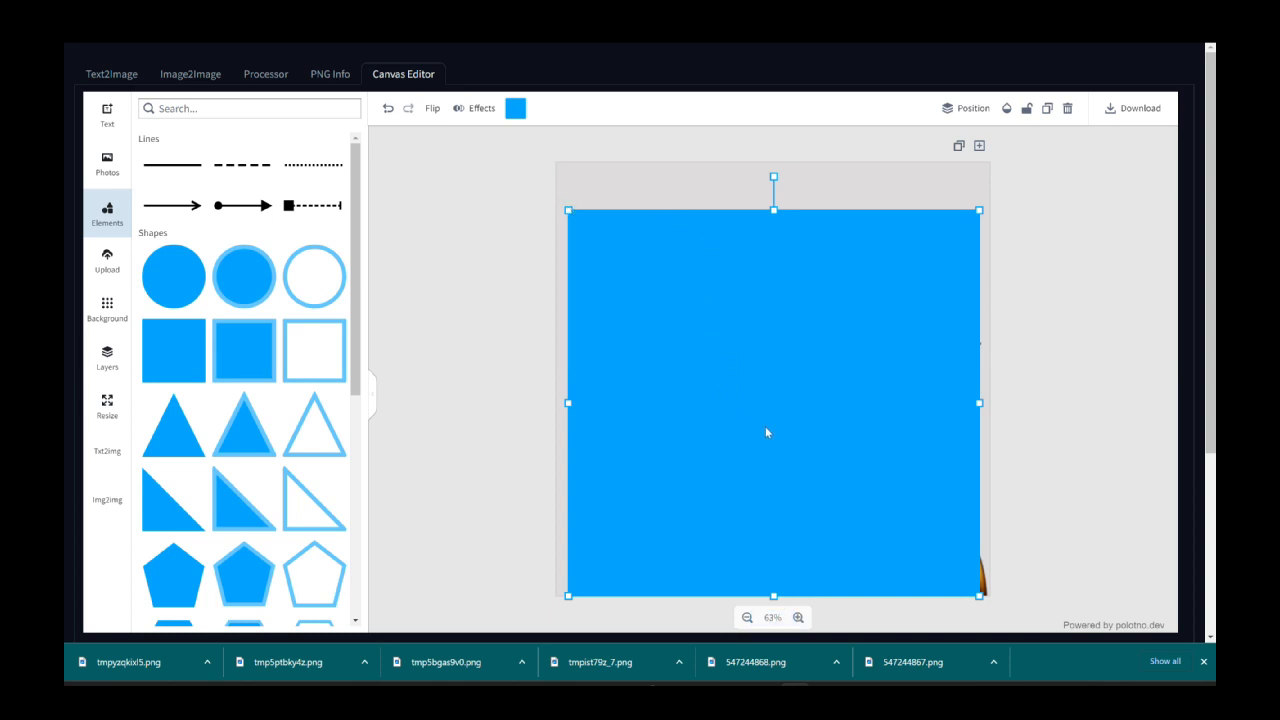
pyautogui.moveTo(565, 206); pyautogui.dragTo(586, 226)
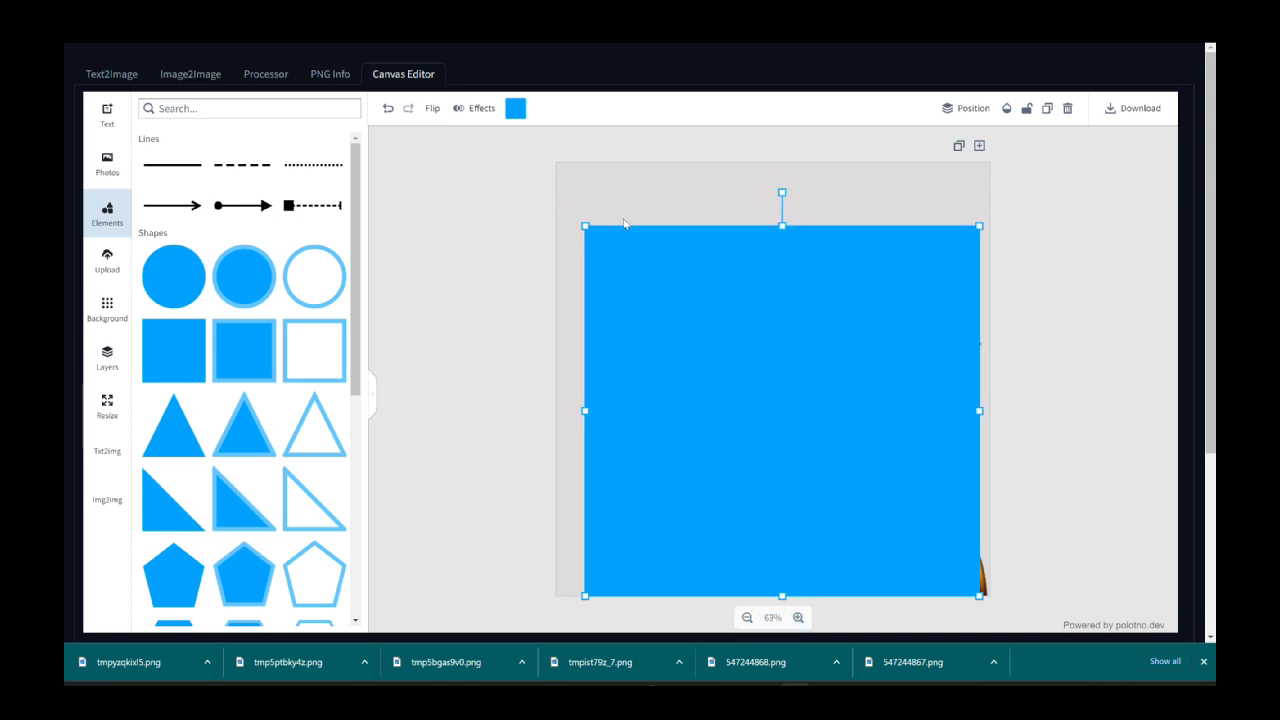
# - Narrow the blue rectangle, centre it on the page, and extend it up to the page's top edge
pyautogui.moveTo(585, 410); pyautogui.dragTo(629, 403)
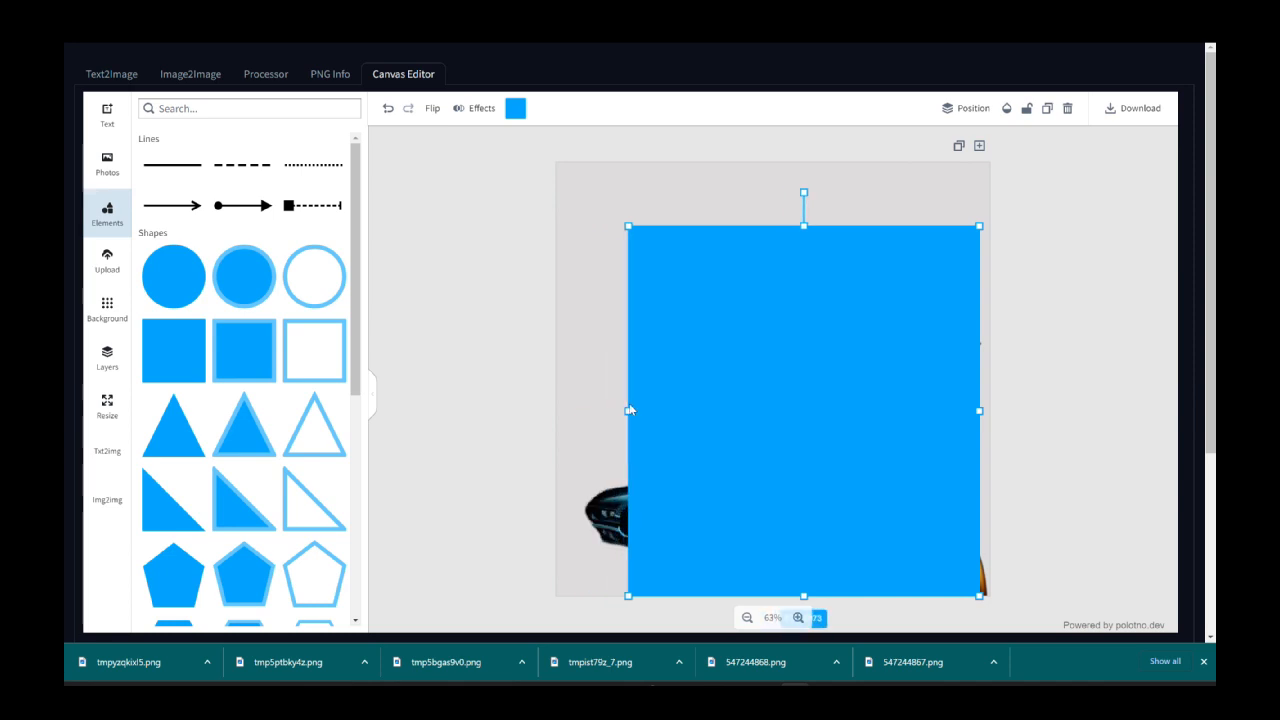
pyautogui.moveTo(777, 395); pyautogui.dragTo(757, 395)
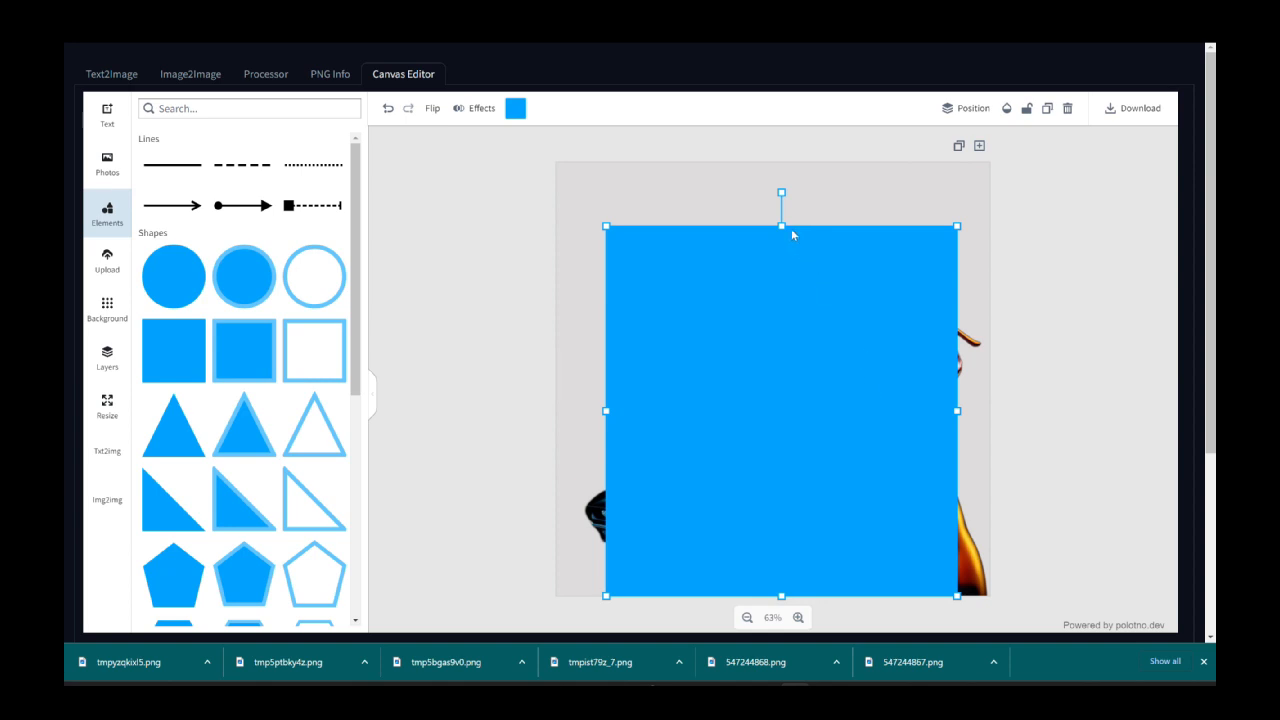
pyautogui.moveTo(780, 224); pyautogui.dragTo(780, 162)
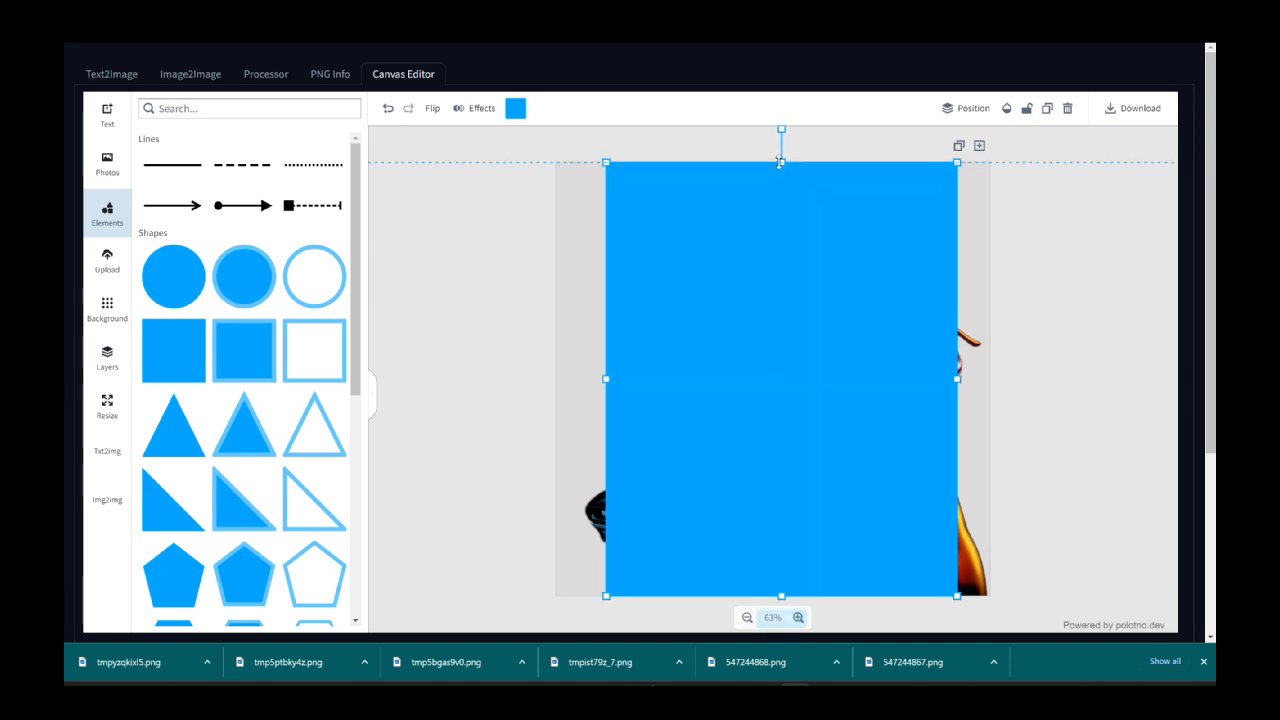
# - Send the blue rectangle to the bottom layer, behind the car and the pitbull
pyautogui.click(966, 108)
pyautogui.click(945, 221)
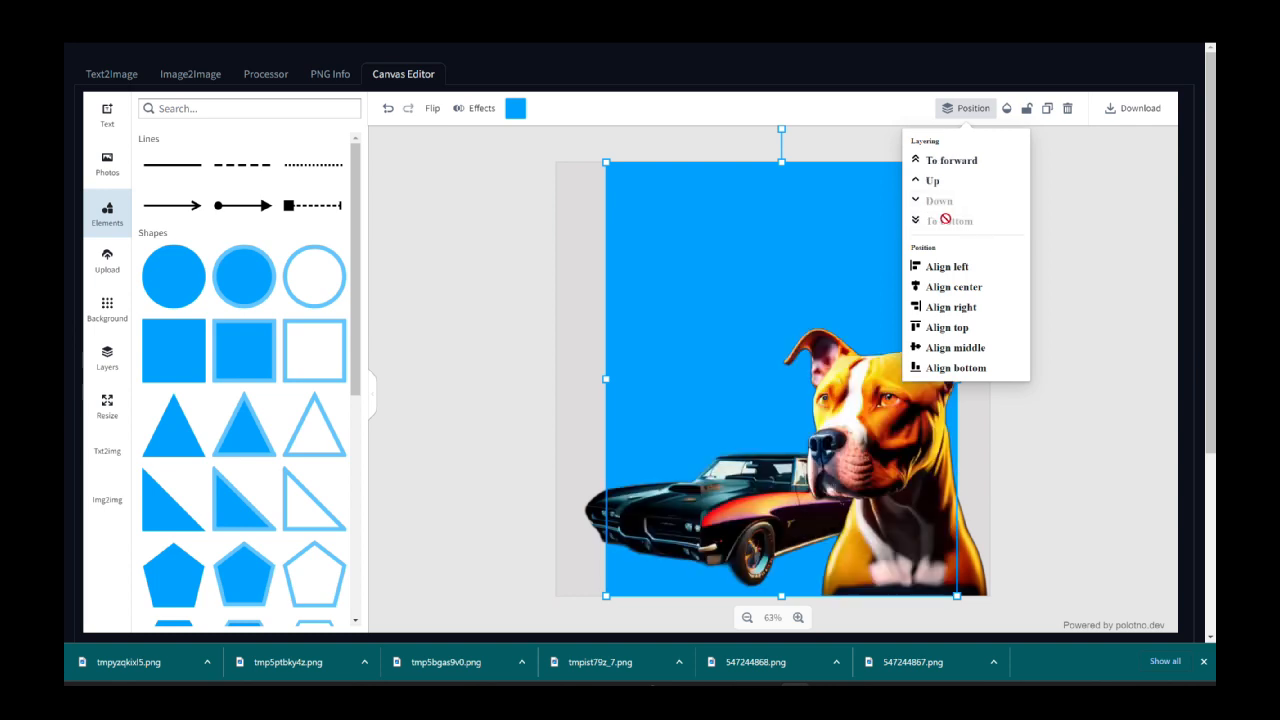
pyautogui.click(1080, 420)
pyautogui.click(637, 187)
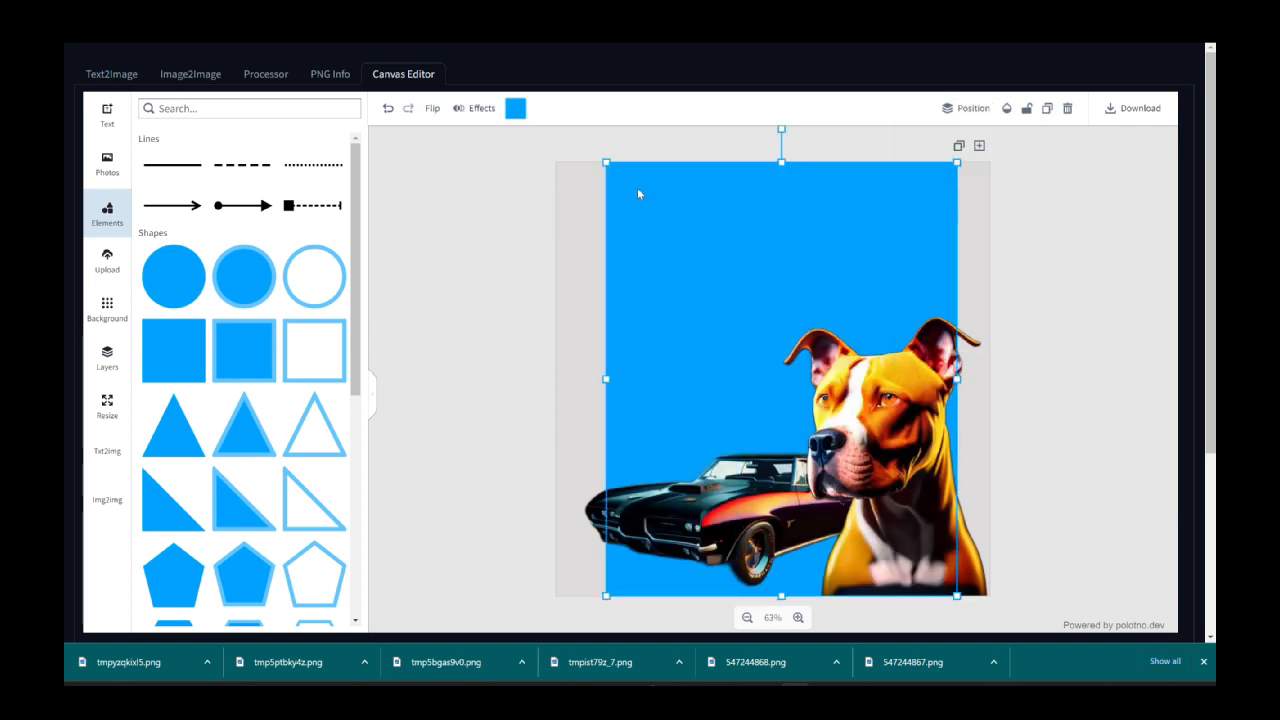
# - Change the background rectangle's fill to solid black (000000) and deselect it
pyautogui.click(516, 109)
pyautogui.moveTo(507, 198); pyautogui.dragTo(381, 290)
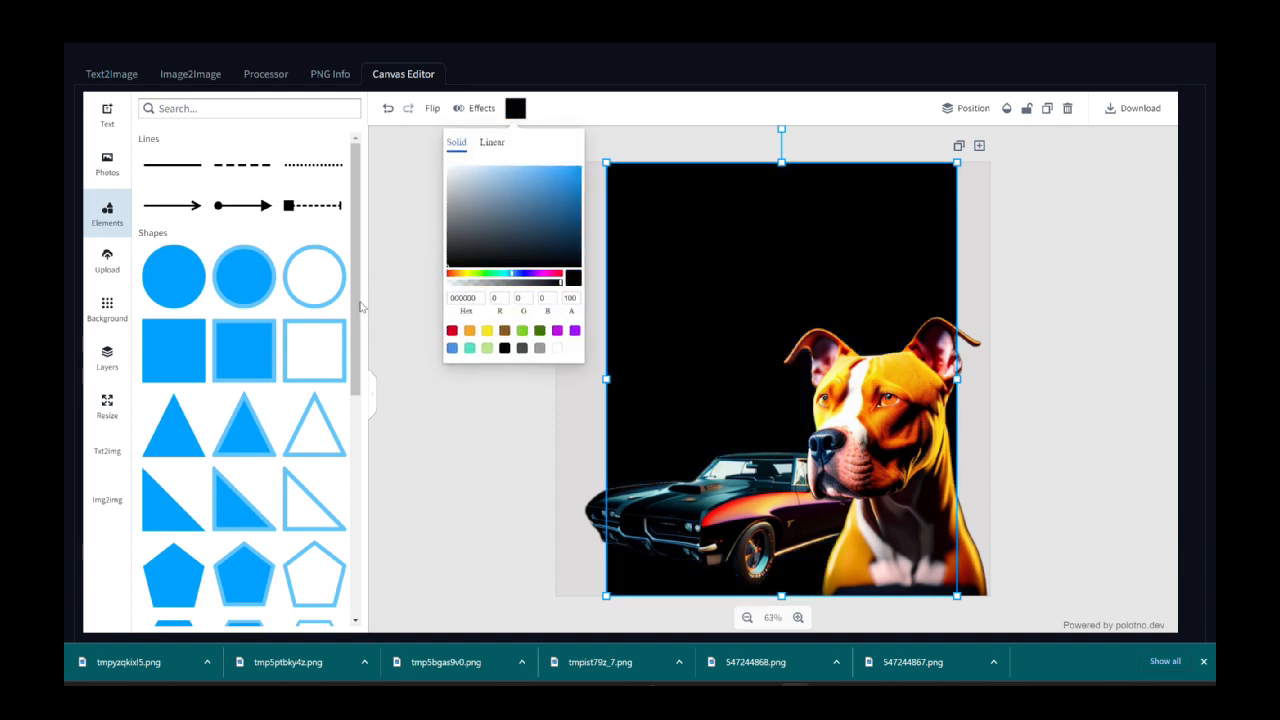
pyautogui.click(1087, 274)
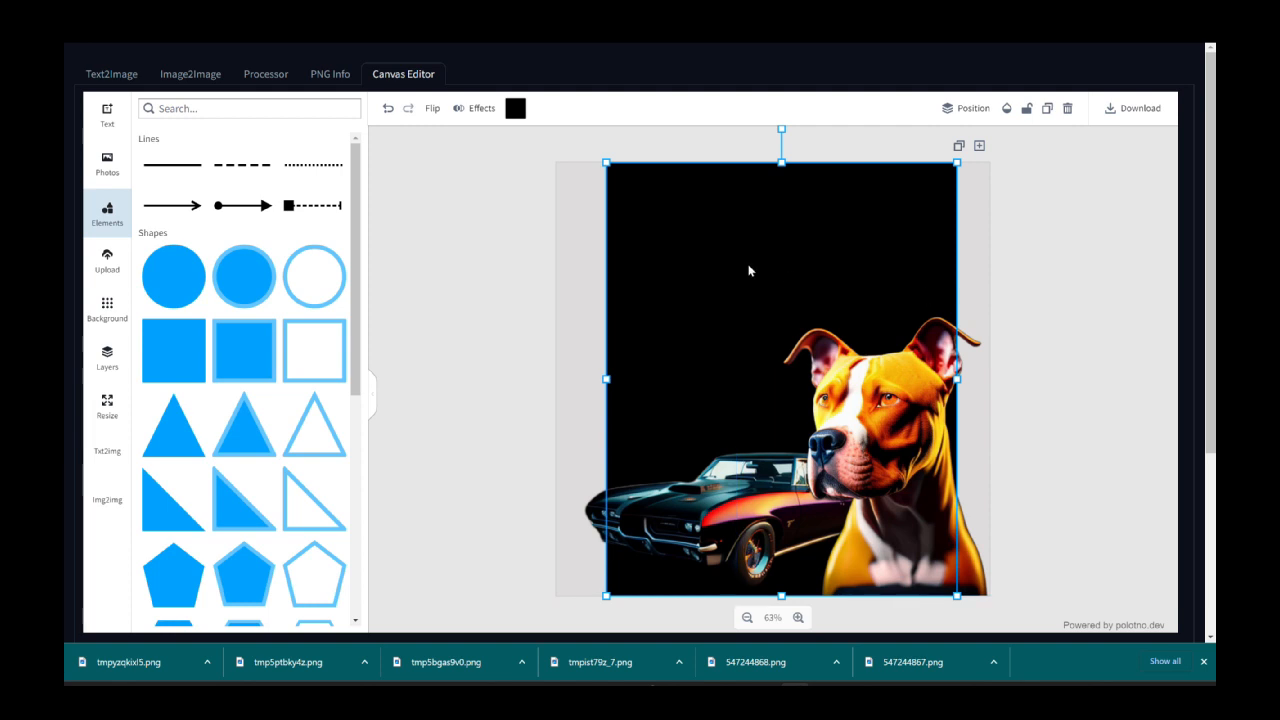
pyautogui.click(434, 251)
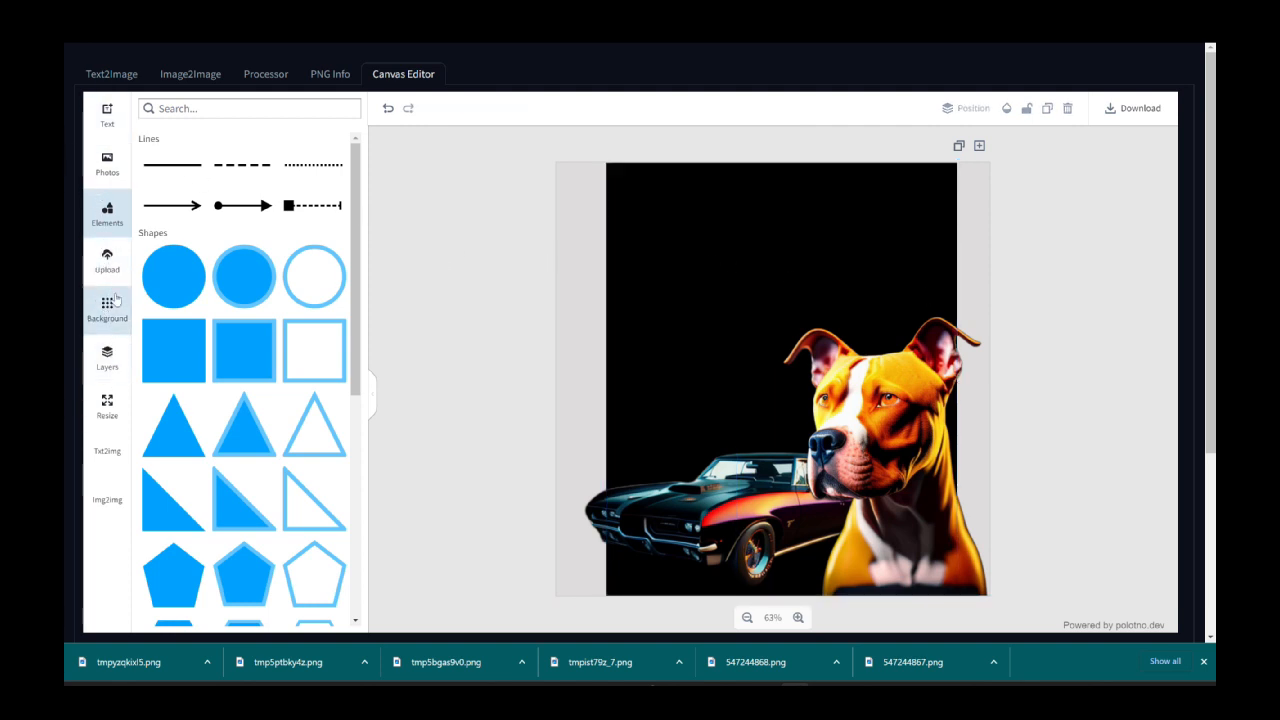
# - Add the "BUY NOW" text preset, move it to the black rectangle's upper left, and enlarge it to a font size of about 162
pyautogui.click(107, 115)
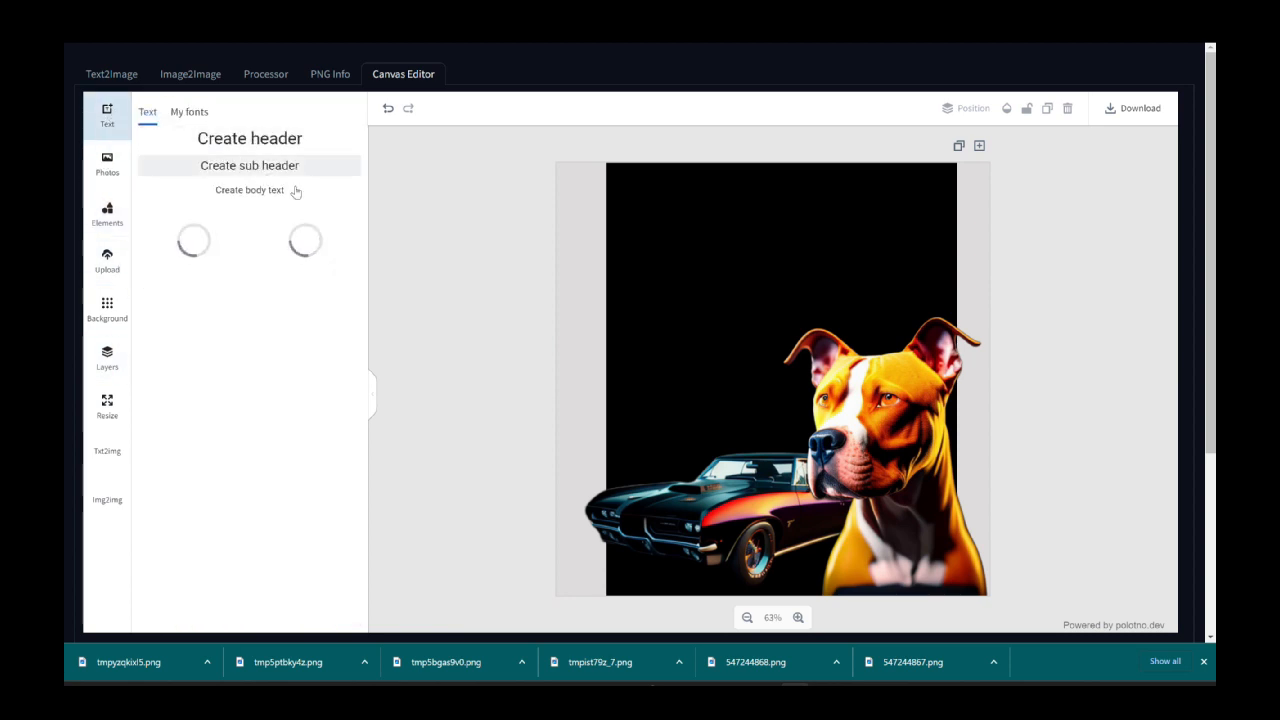
pyautogui.scroll(-1, 201, 346)
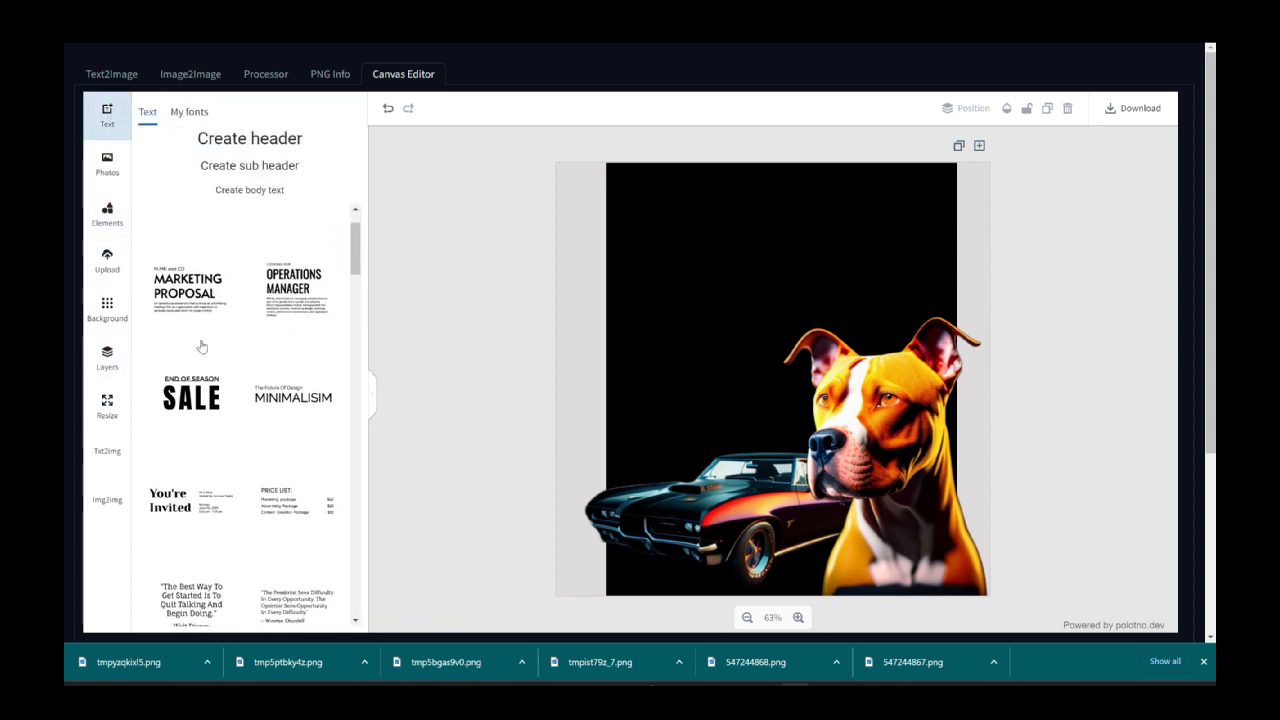
pyautogui.scroll(-4, 201, 346)
pyautogui.scroll(-2, 201, 346)
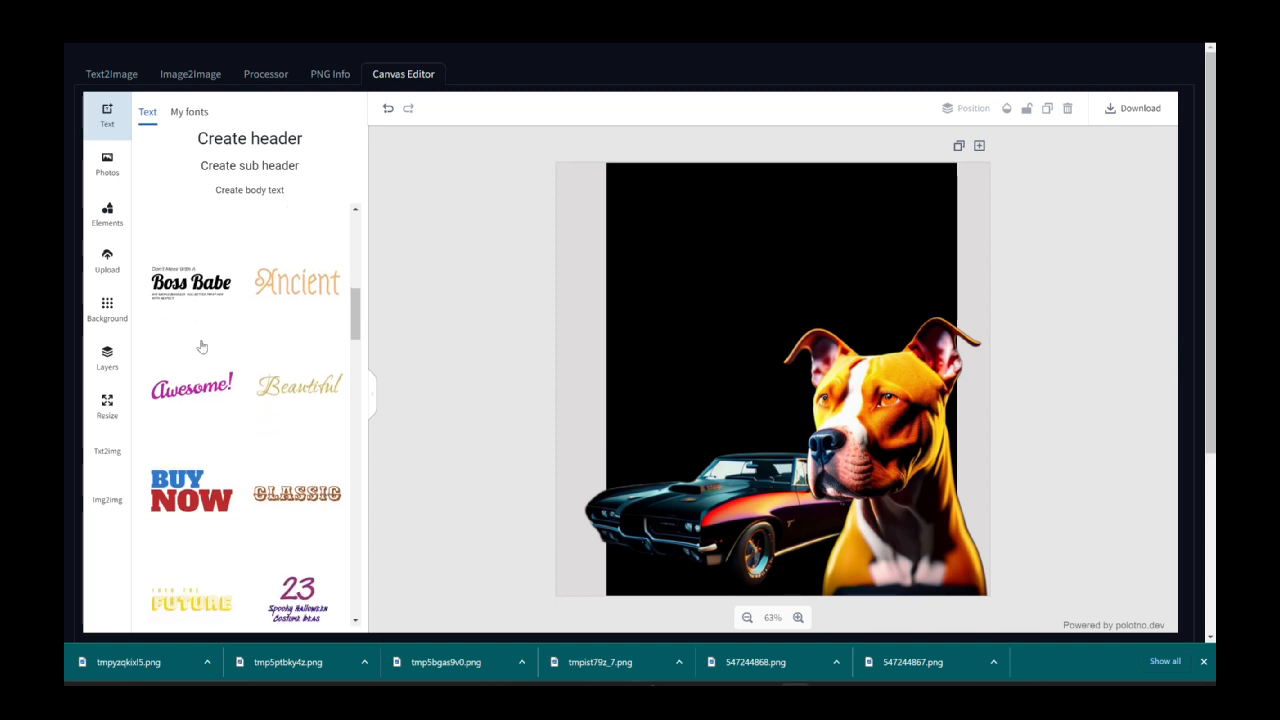
pyautogui.scroll(-1, 201, 346)
pyautogui.click(190, 430)
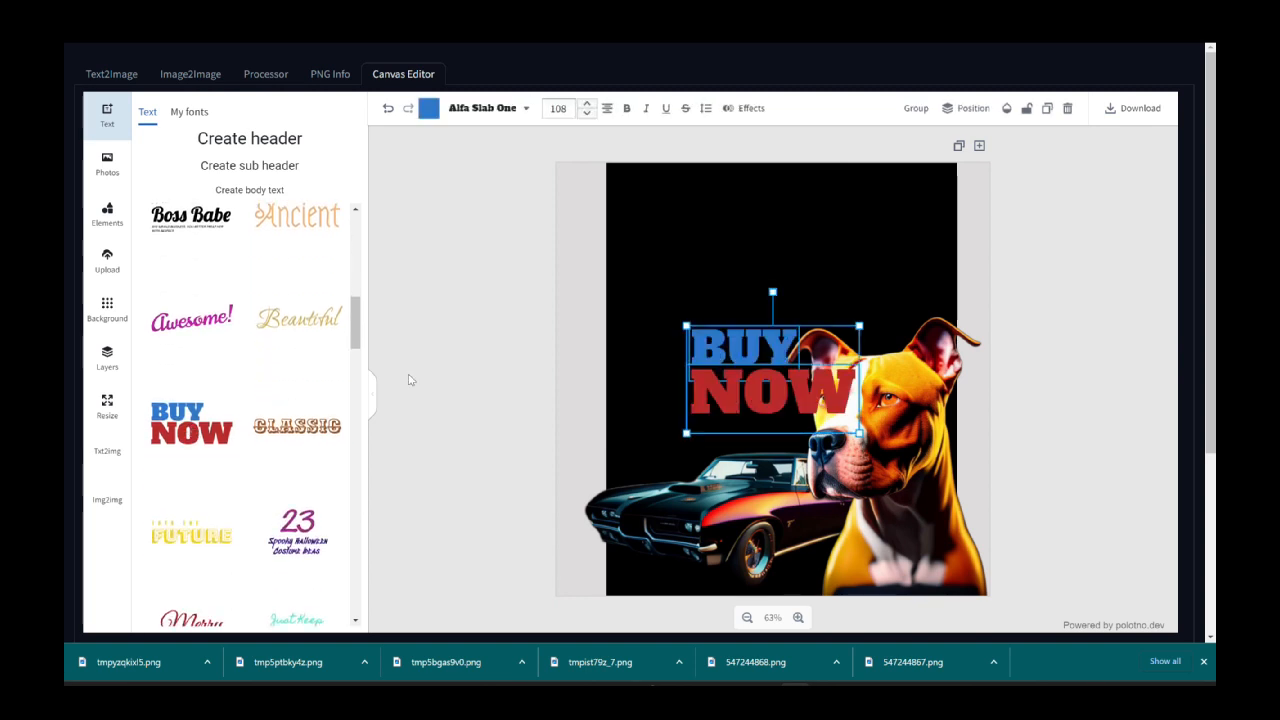
pyautogui.moveTo(727, 354); pyautogui.dragTo(650, 205)
pyautogui.moveTo(789, 287); pyautogui.dragTo(875, 340)
# - Replace the word "BUY" with "PIT" and the word "NOW" with "CREW" in the heading
pyautogui.doubleClick(691, 197)
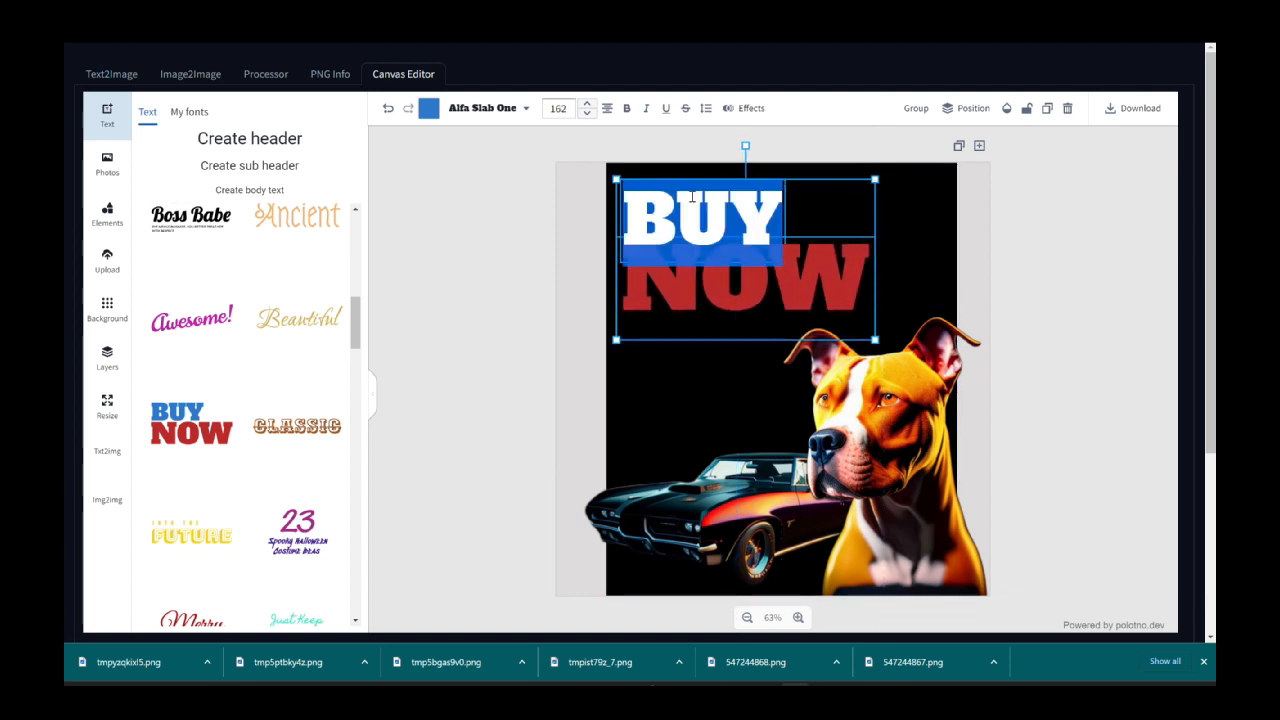
pyautogui.write('PIT')
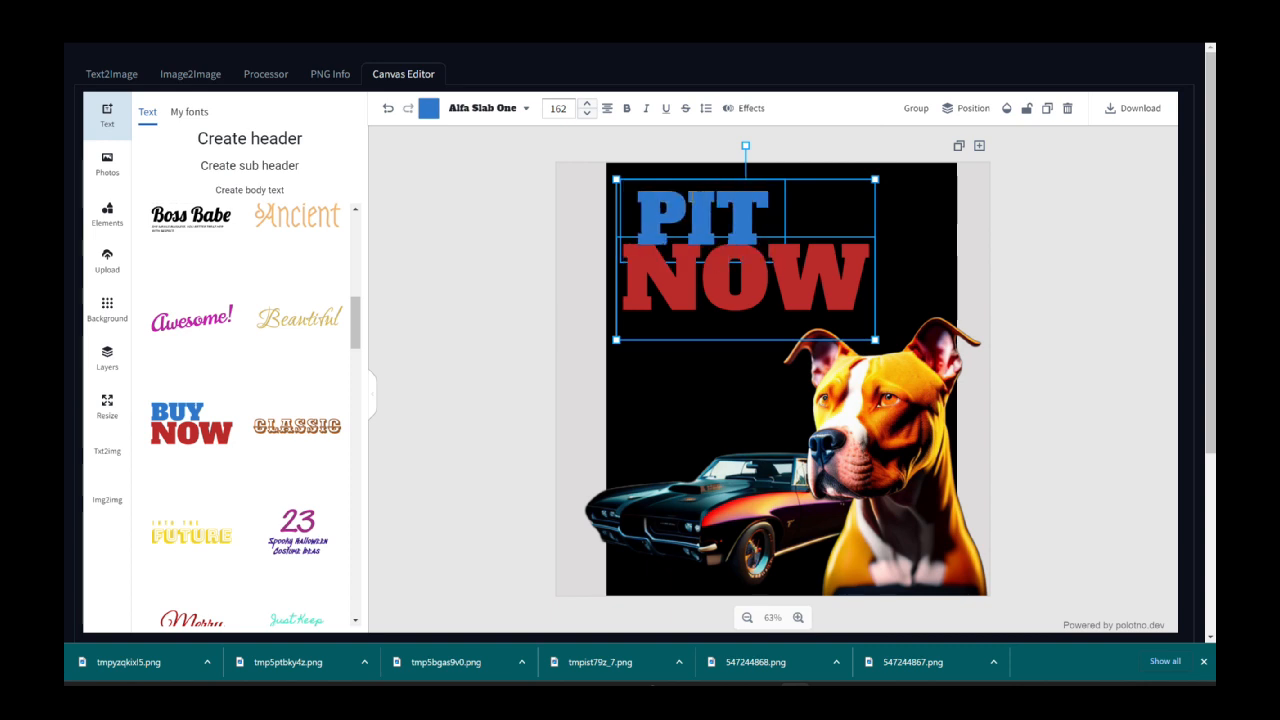
pyautogui.doubleClick(686, 274)
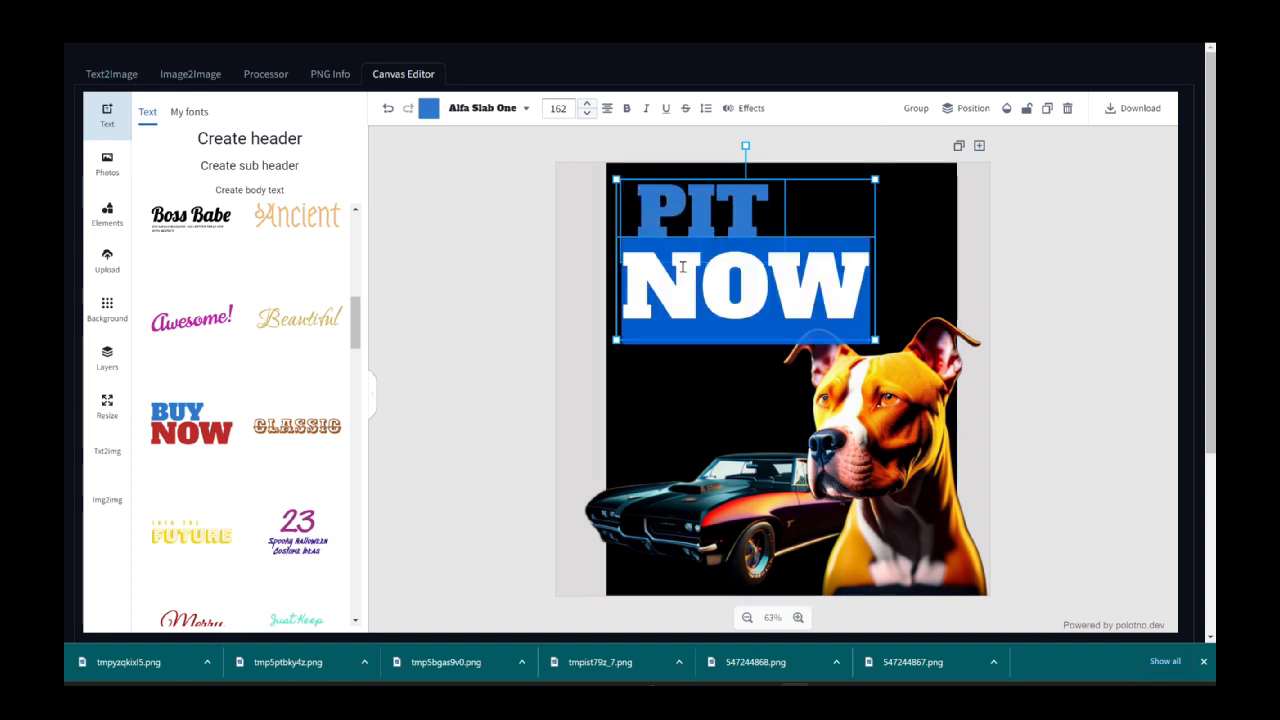
pyautogui.write('CREW')
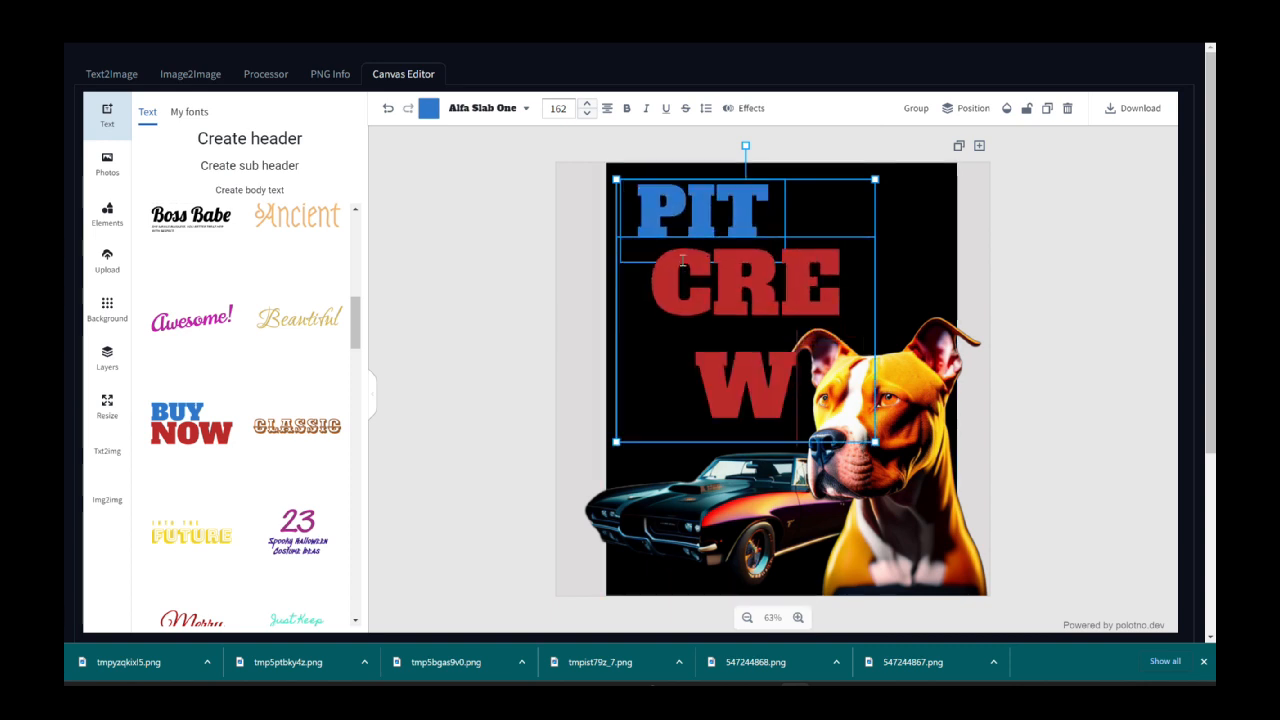
# - Shrink the heading to a font size of about 151 and widen the CREW text box so the word fits on one line
pyautogui.moveTo(876, 180)
pyautogui.mouseDown()
pyautogui.moveTo(923, 174)
pyautogui.moveTo(858, 197)
pyautogui.mouseUp()
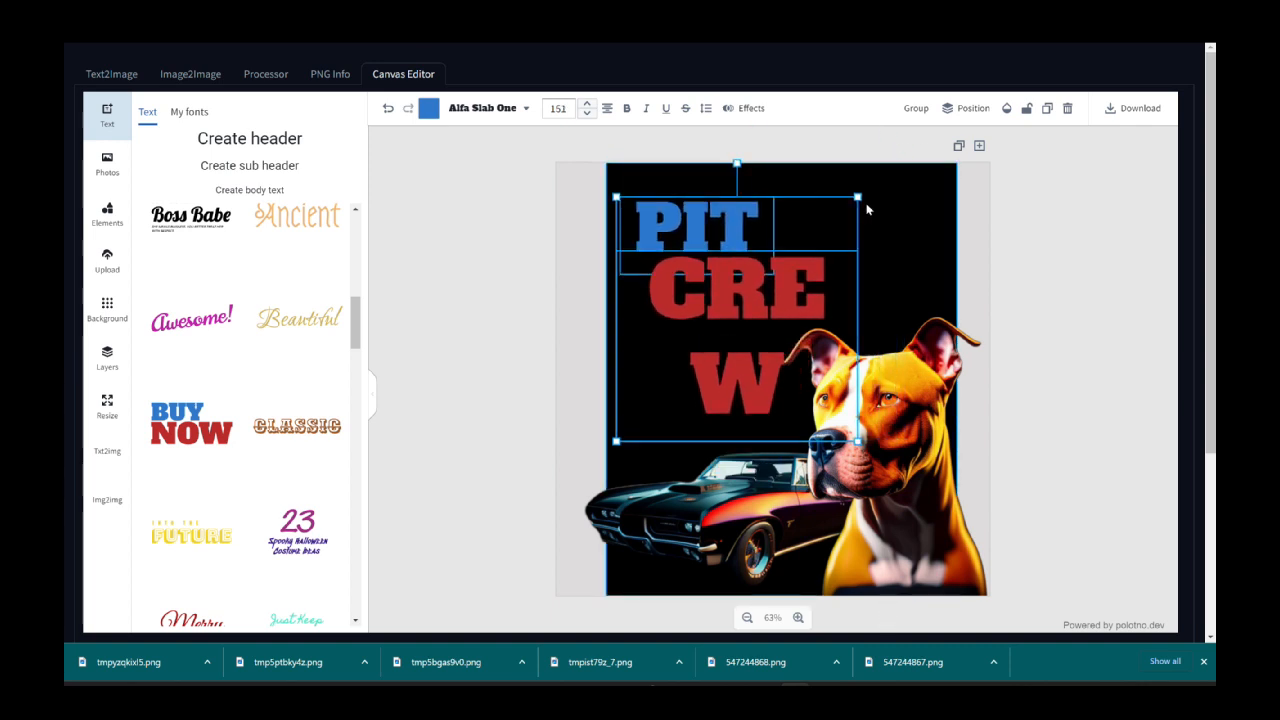
pyautogui.click(565, 378)
pyautogui.click(806, 297)
pyautogui.moveTo(858, 346); pyautogui.dragTo(904, 346)
pyautogui.click(567, 333)
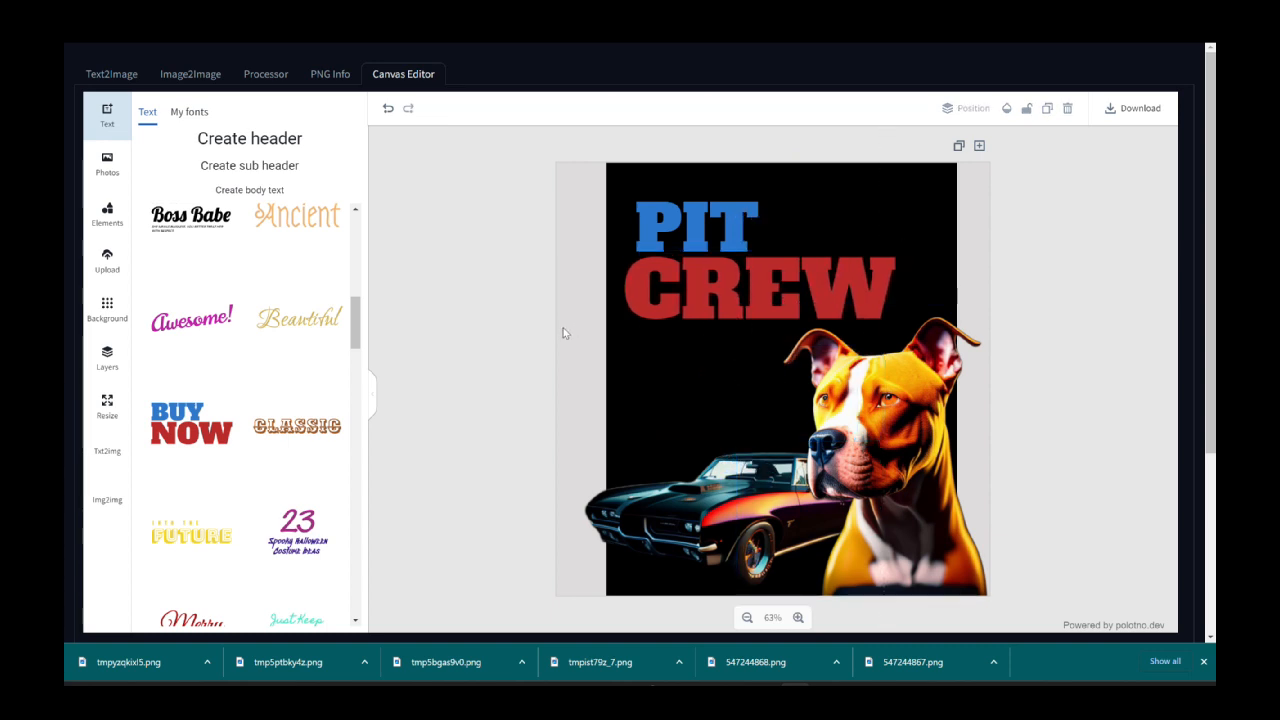
# - Change the colour of the word "PIT" to orange F5A623
pyautogui.click(672, 232)
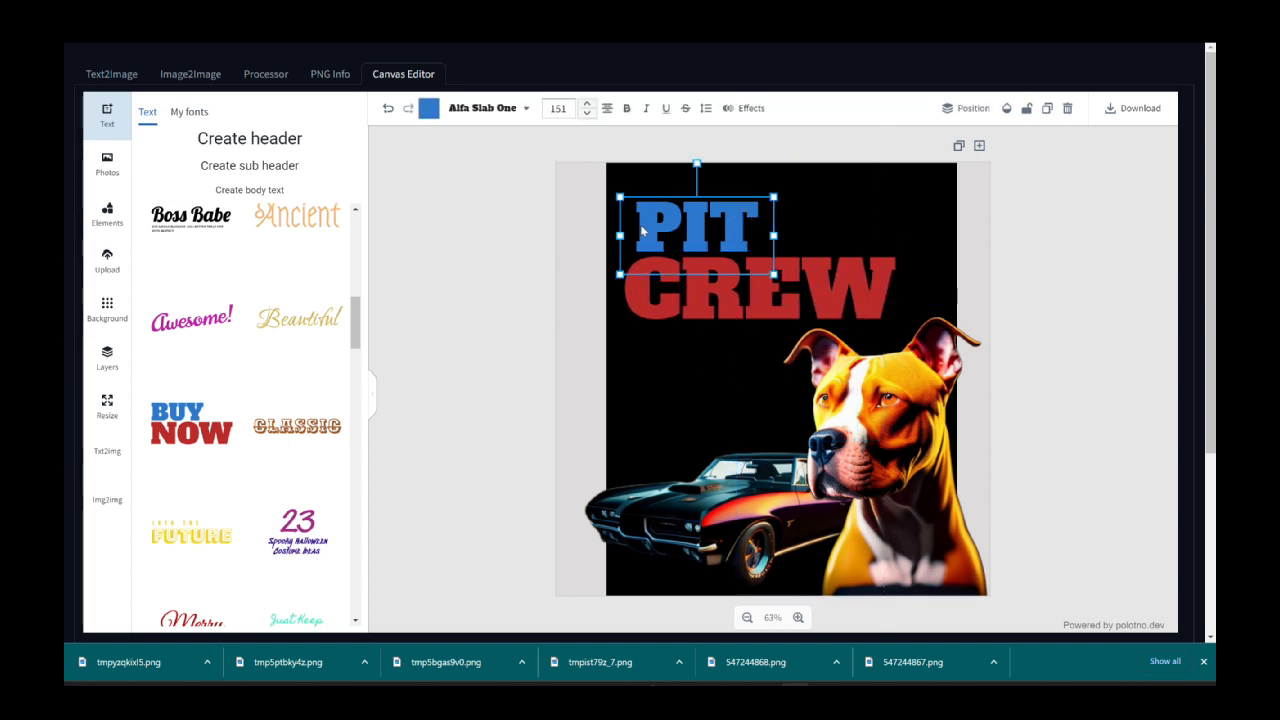
pyautogui.click(428, 110)
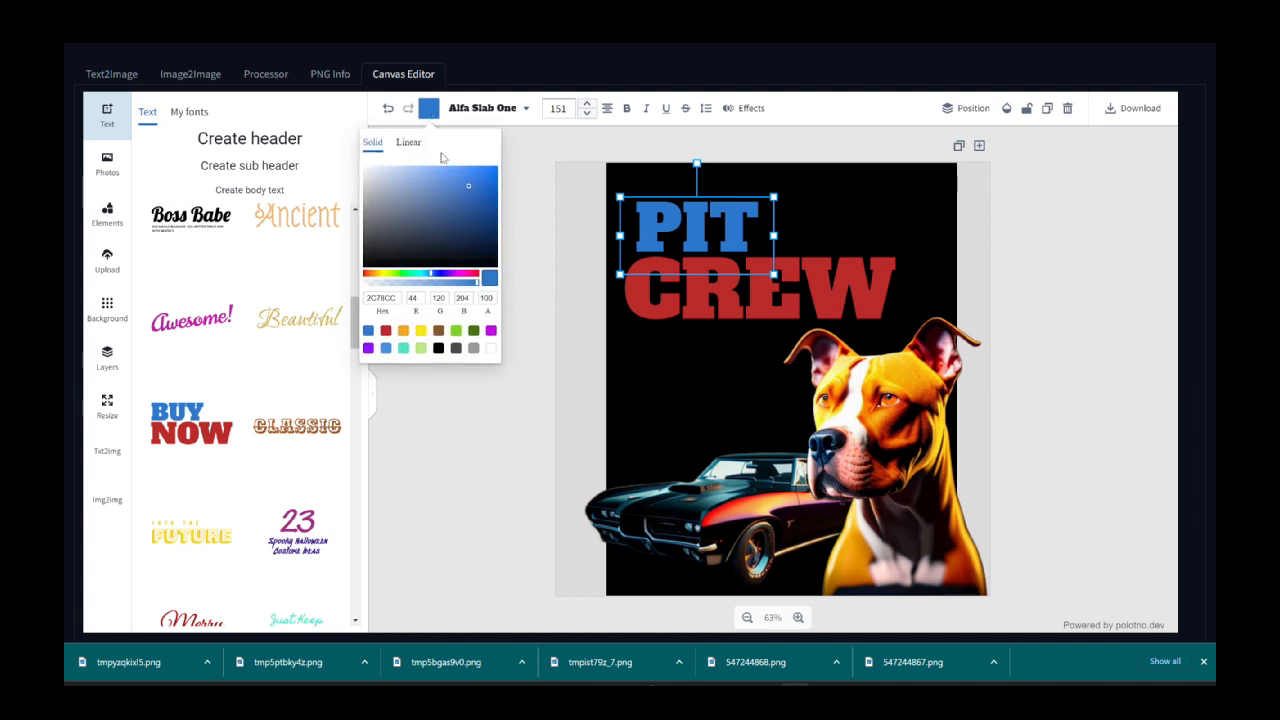
pyautogui.click(403, 331)
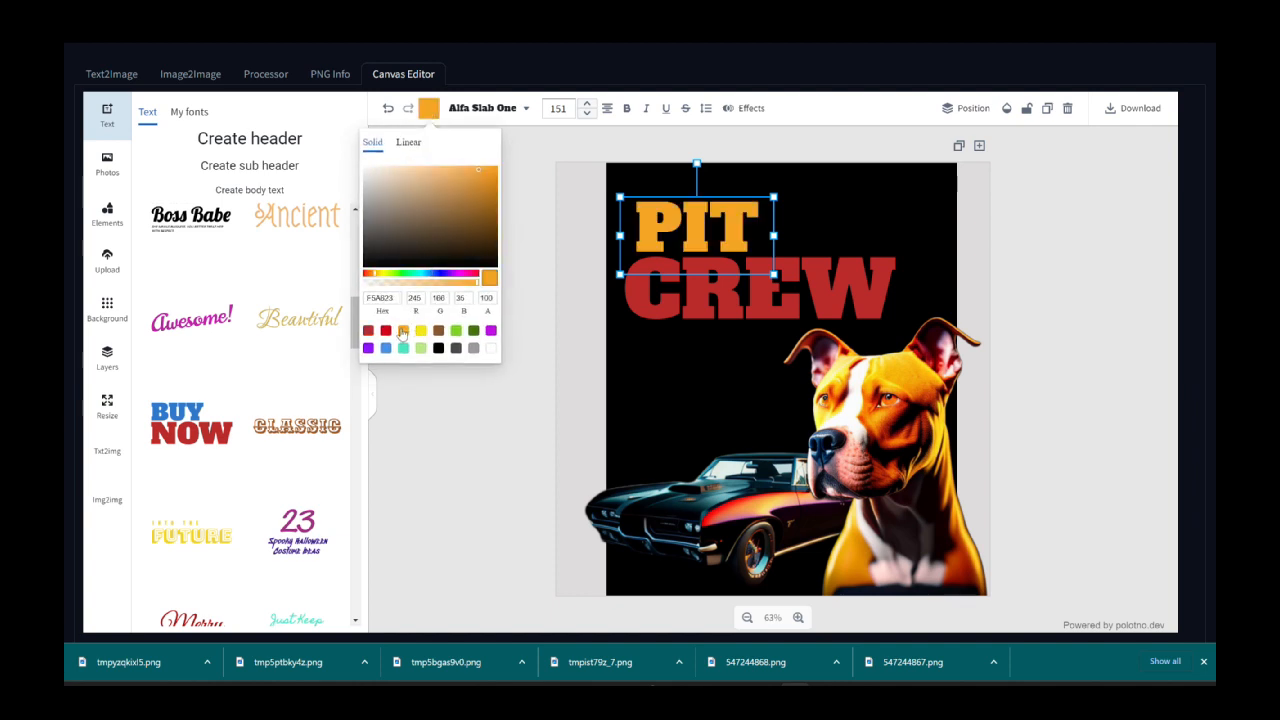
pyautogui.click(708, 299)
pyautogui.click(549, 383)
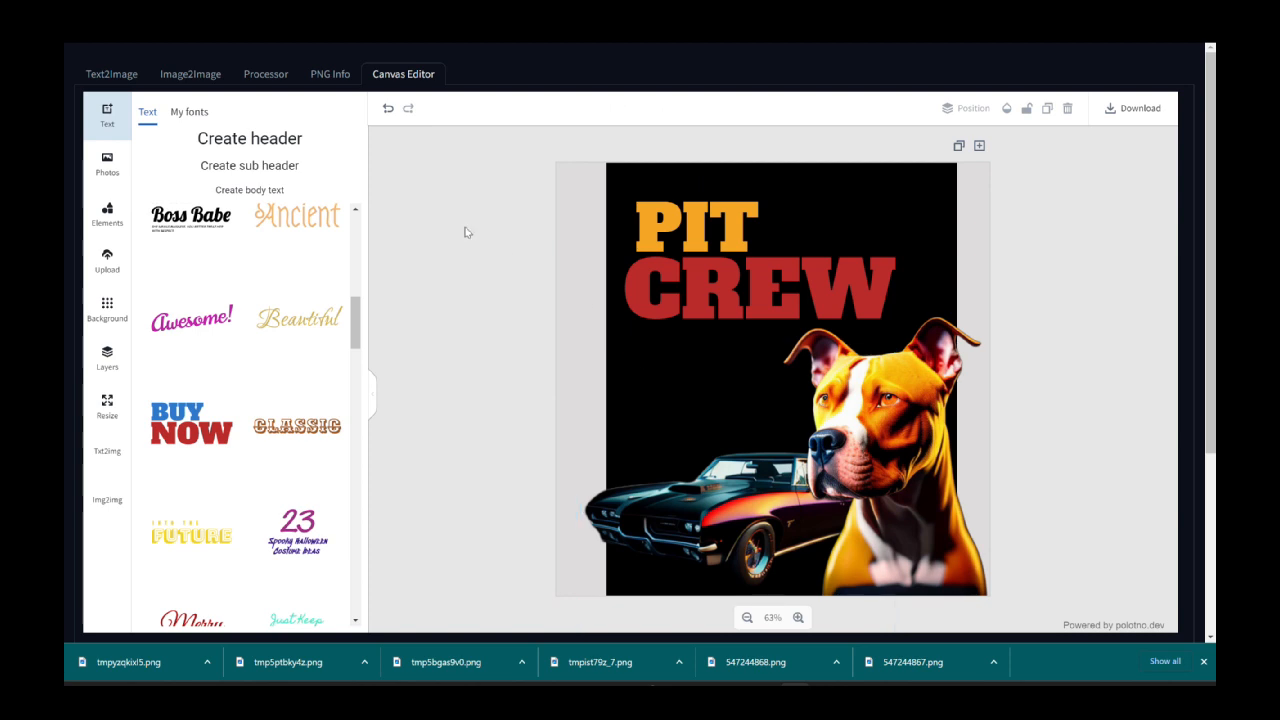
# - Go back to the Text2Image page and check the Pit Crew reference shirt on Etsy
pyautogui.click(107, 212)
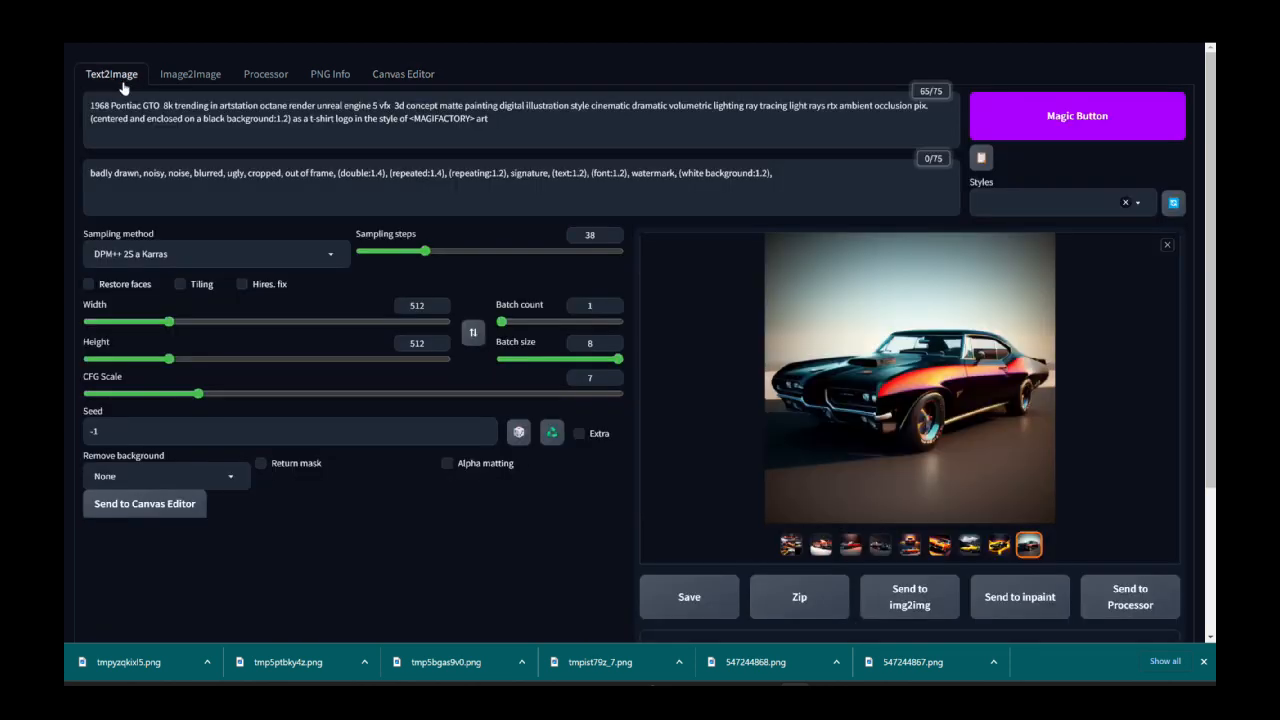
pyautogui.click(112, 78)
pyautogui.hotkey('ctrl', 'Tab')
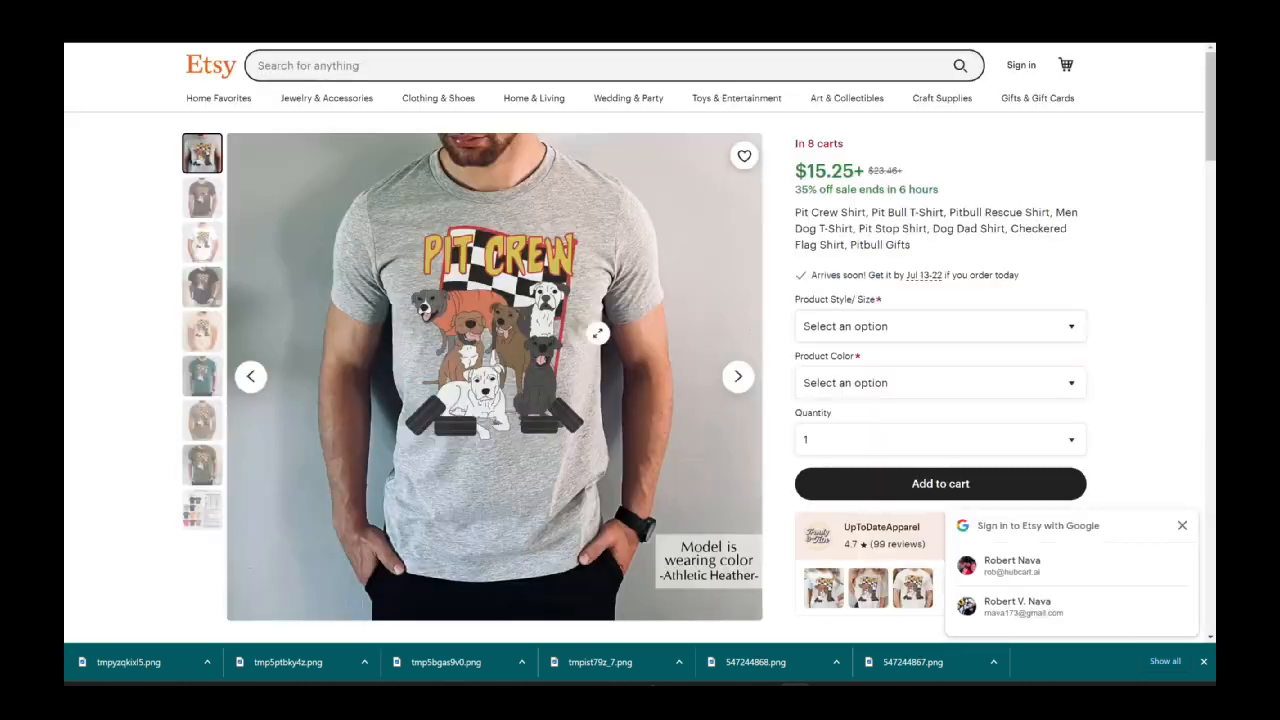
pyautogui.hotkey('ctrl', 'shift', 'Tab')
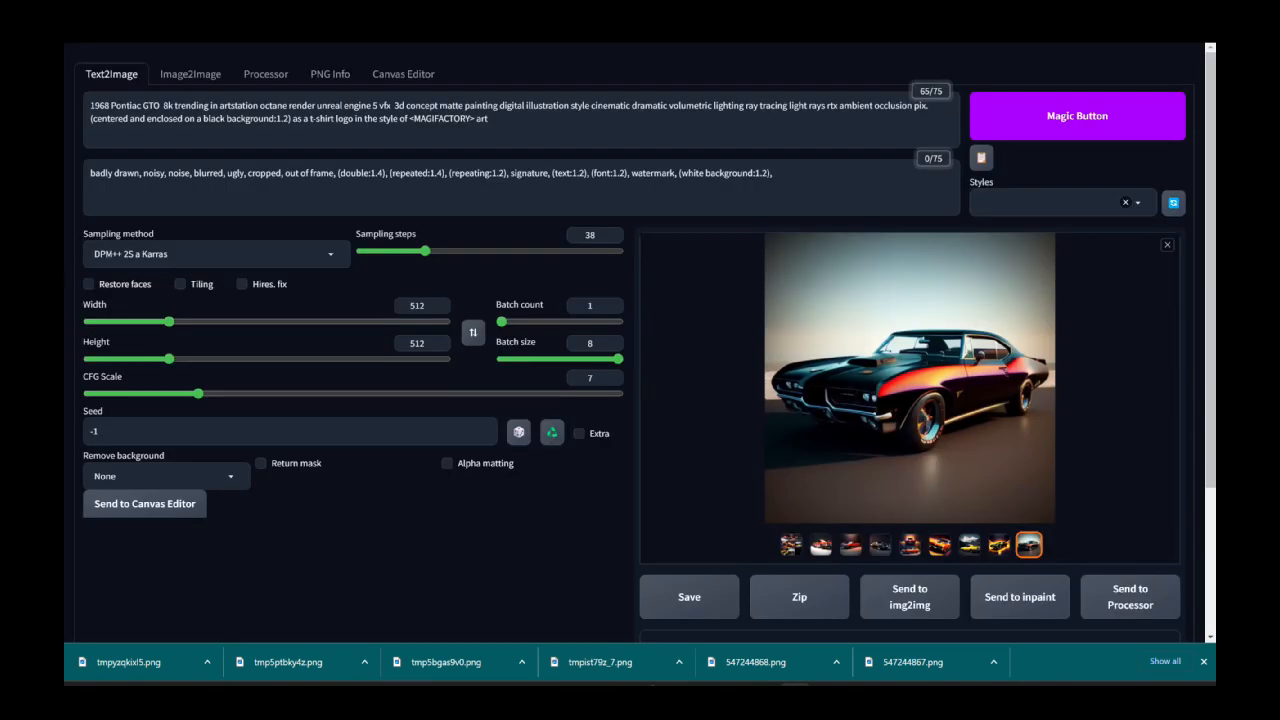
# - Replace "1968 Pontiac GTO" in the prompt with "Checkered Racing Flag" and start generating the images
pyautogui.moveTo(161, 104); pyautogui.dragTo(63, 103)
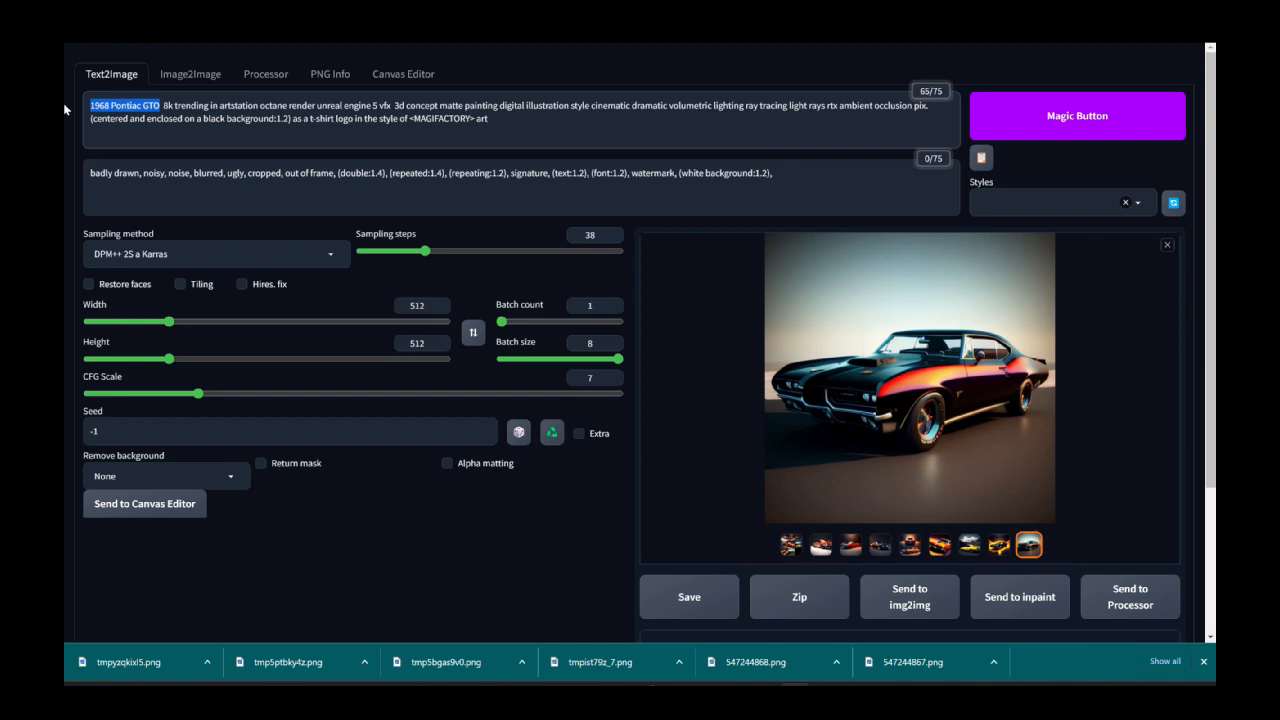
pyautogui.write('Racing')
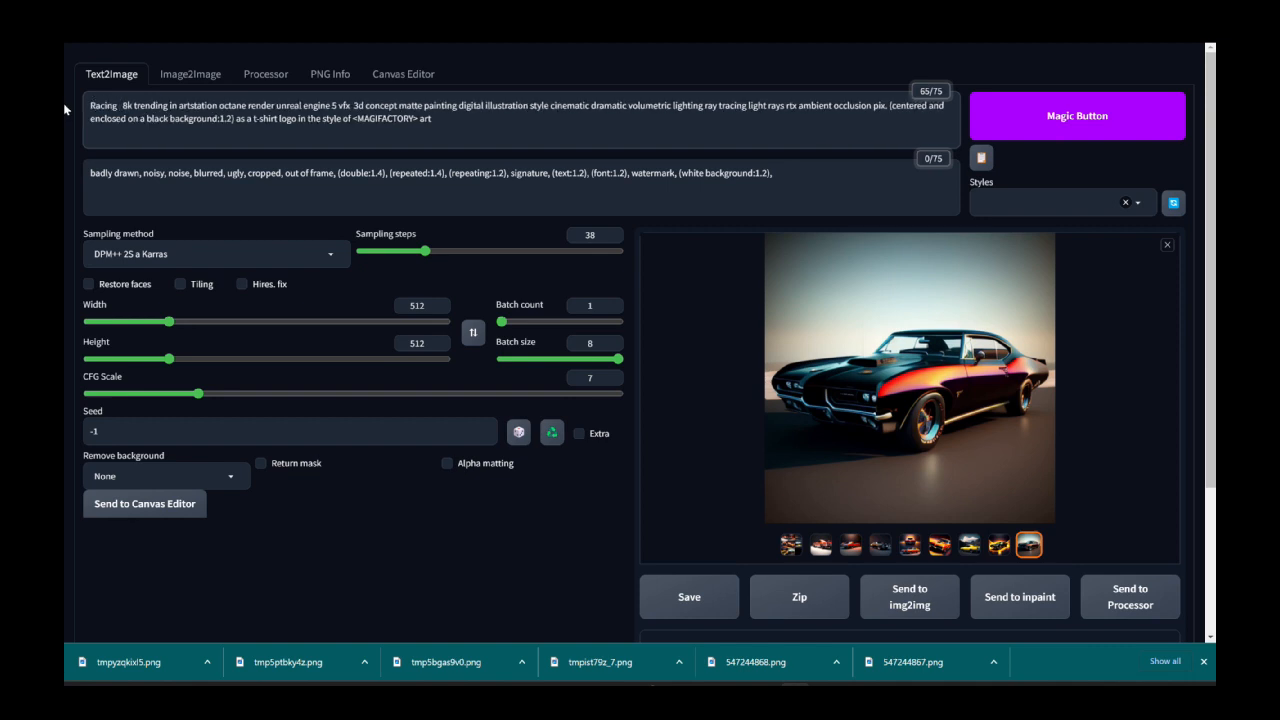
pyautogui.press('BackSpace')
pyautogui.press('BackSpace')
pyautogui.press('BackSpace')
pyautogui.press('BackSpace')
pyautogui.press('BackSpace')
pyautogui.press('BackSpace')
pyautogui.write('Che')
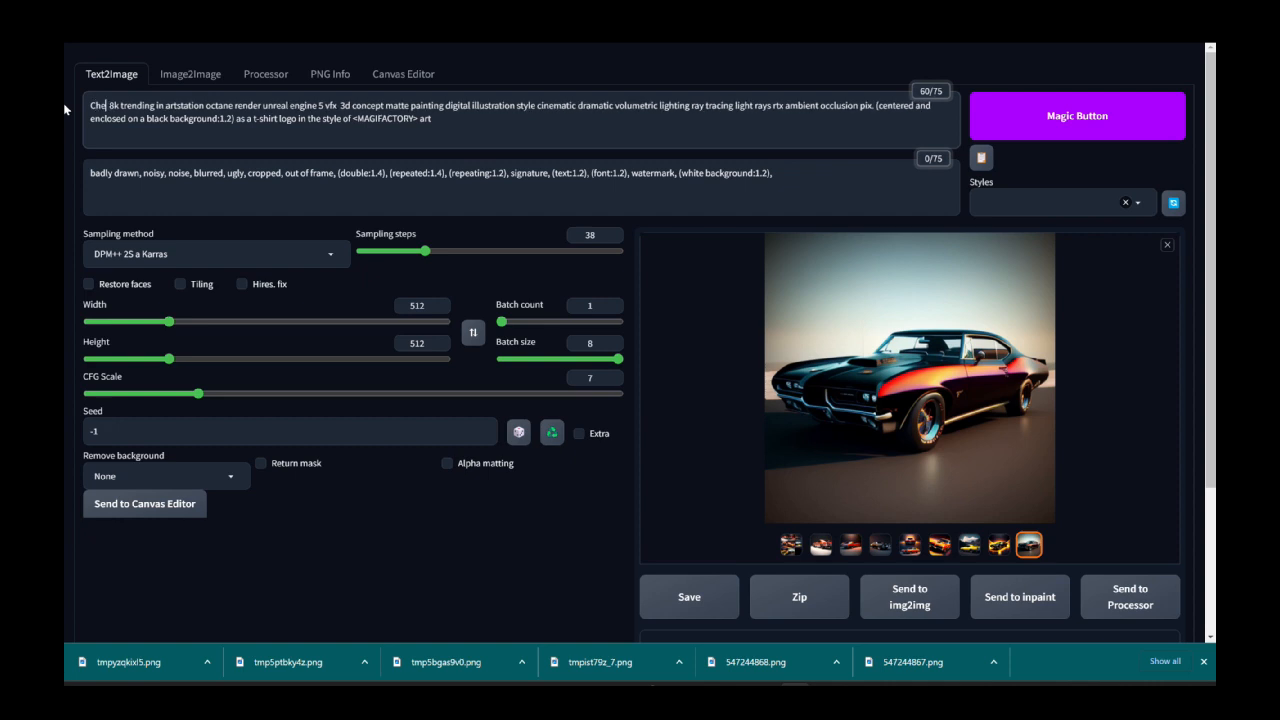
pyautogui.write('ckered Racing')
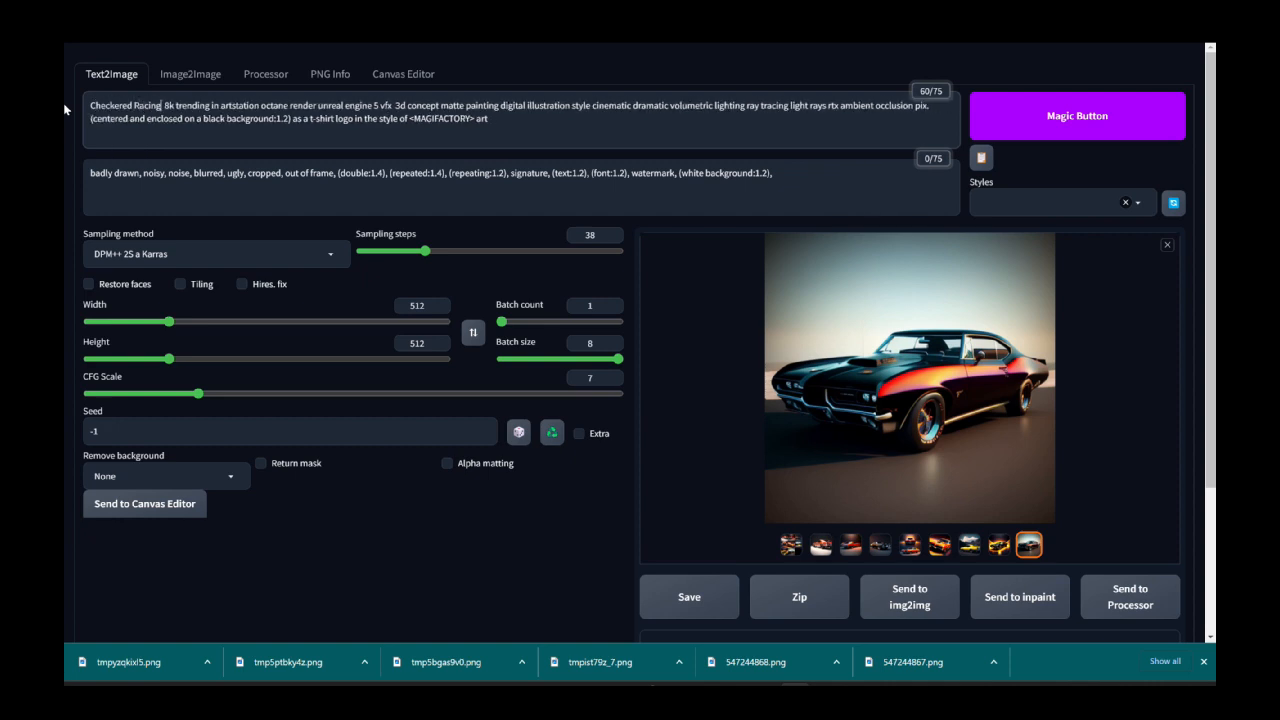
pyautogui.write(' Flag')
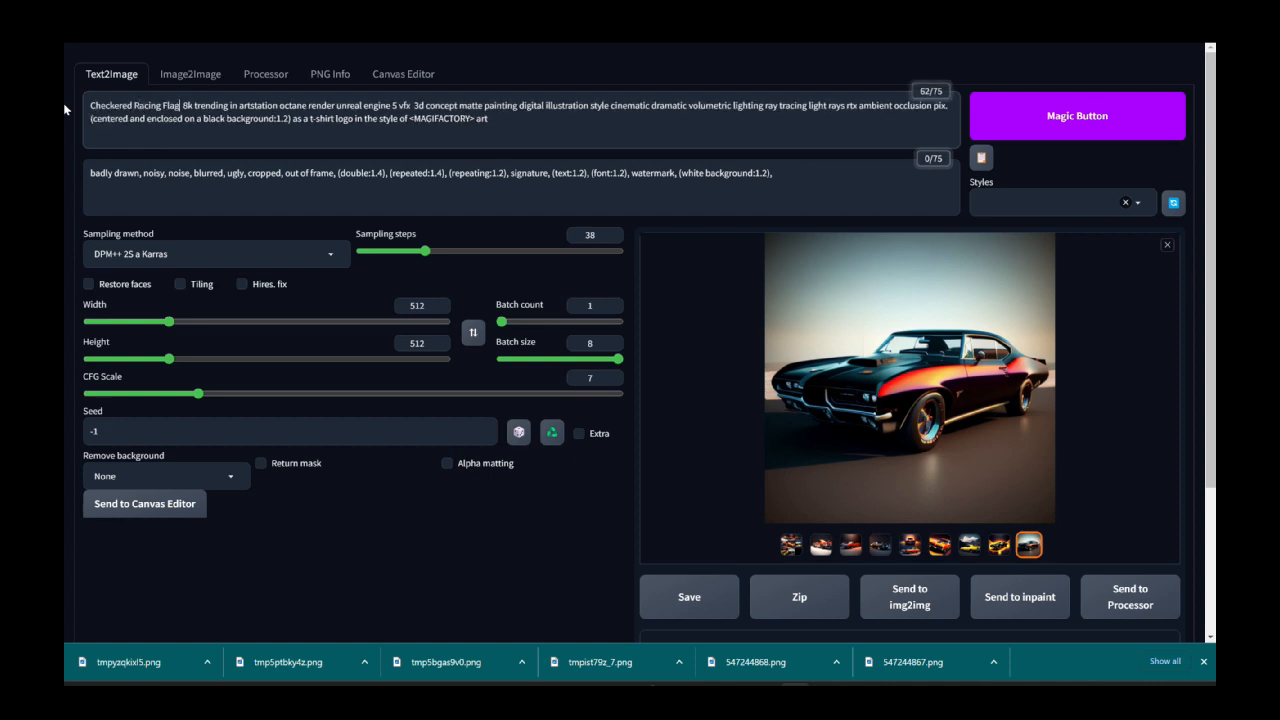
pyautogui.click(978, 118)
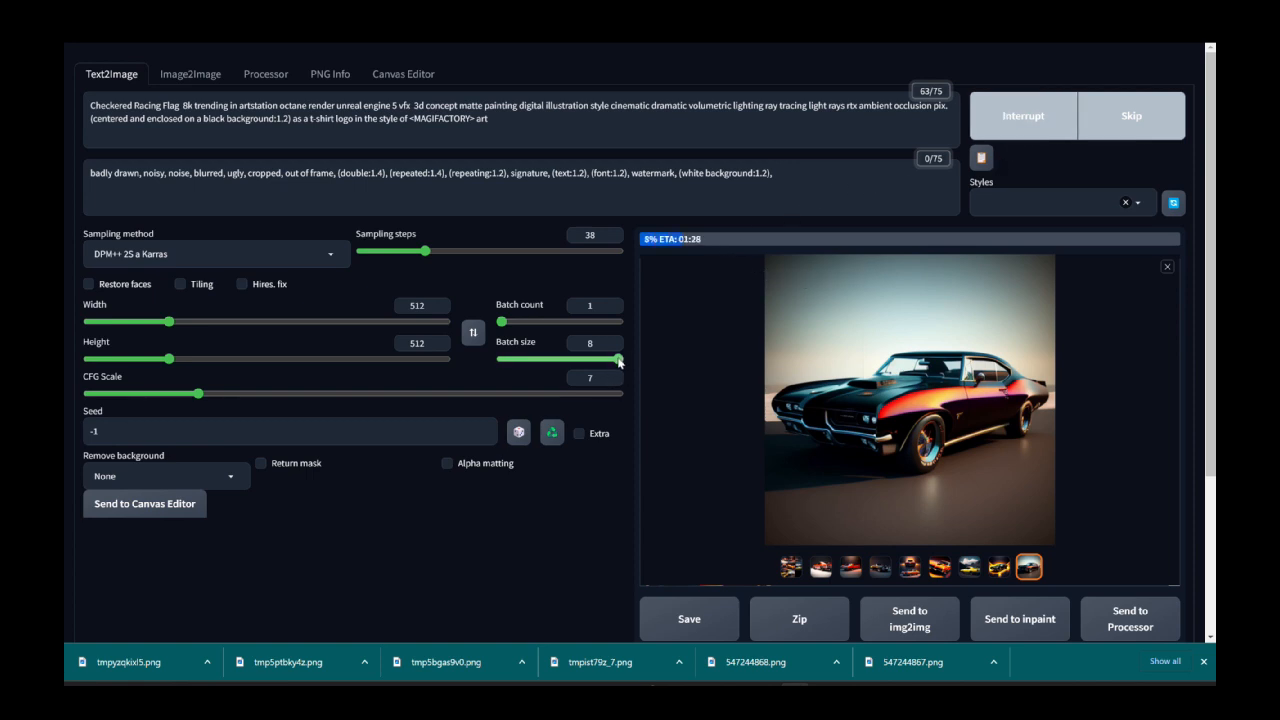
# - Reduce the batch size to 1 and interrupt the running batch to restart the flag generation with a single image
pyautogui.moveTo(622, 358); pyautogui.dragTo(494, 366)
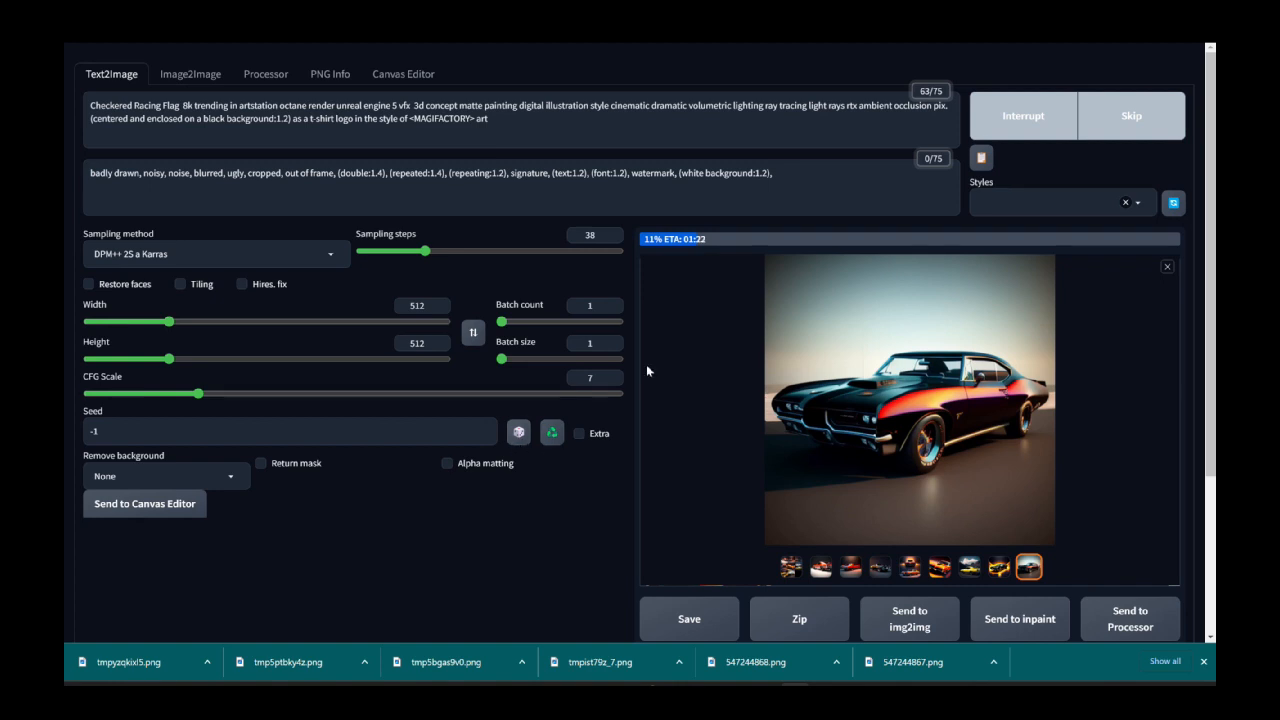
pyautogui.click(1015, 122)
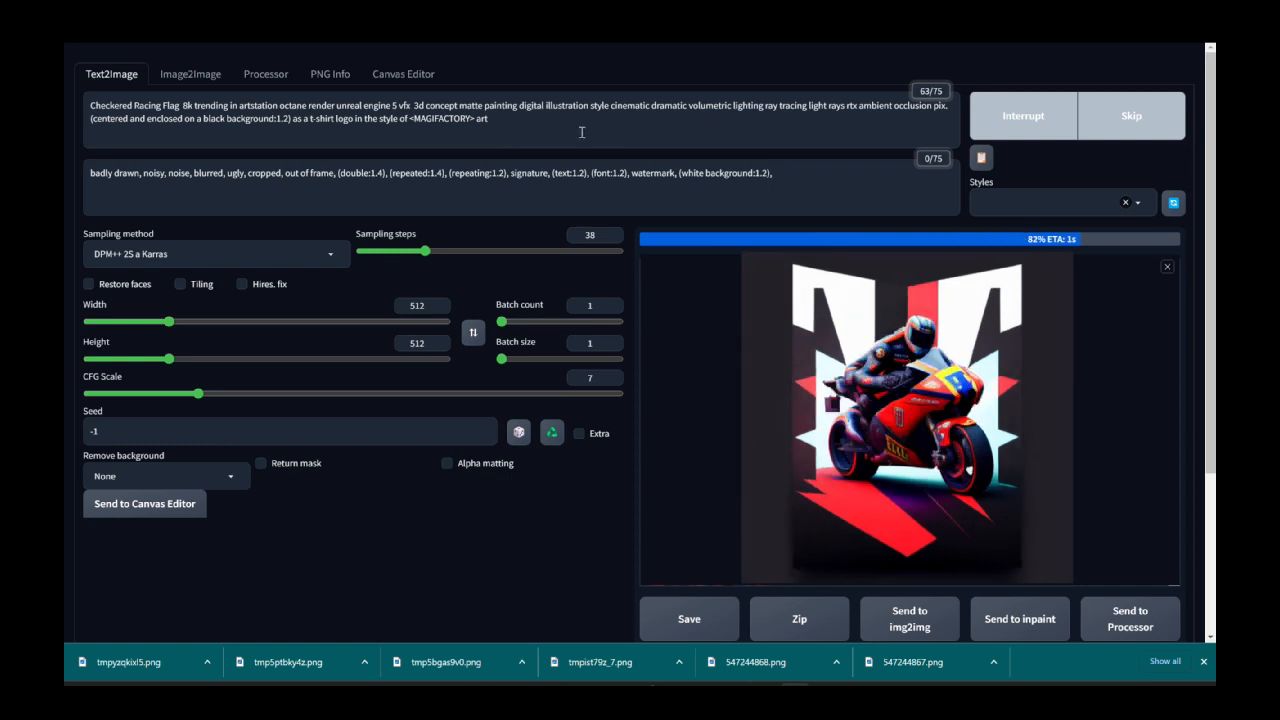
# - Enclose "Checkered Racing Flag" in parentheses at the start of the prompt
pyautogui.moveTo(582, 132); pyautogui.dragTo(191, 99)
pyautogui.click(181, 102)
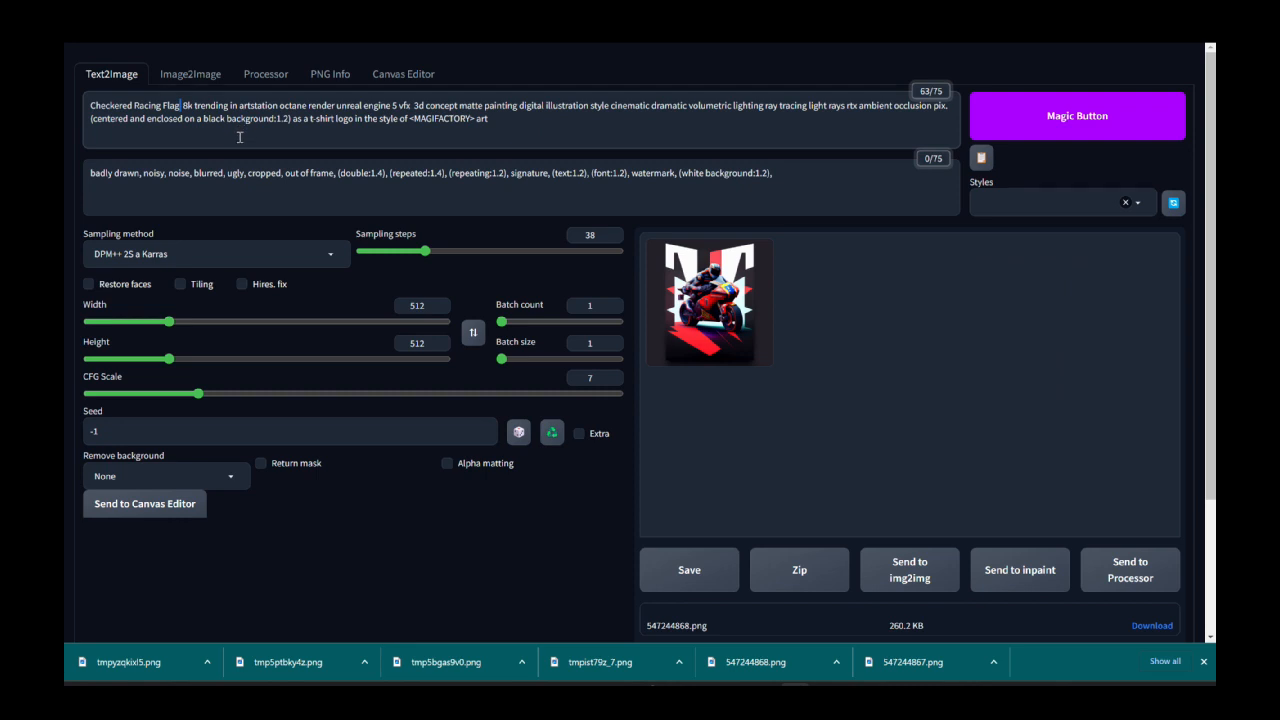
pyautogui.write(')')
pyautogui.click(91, 105)
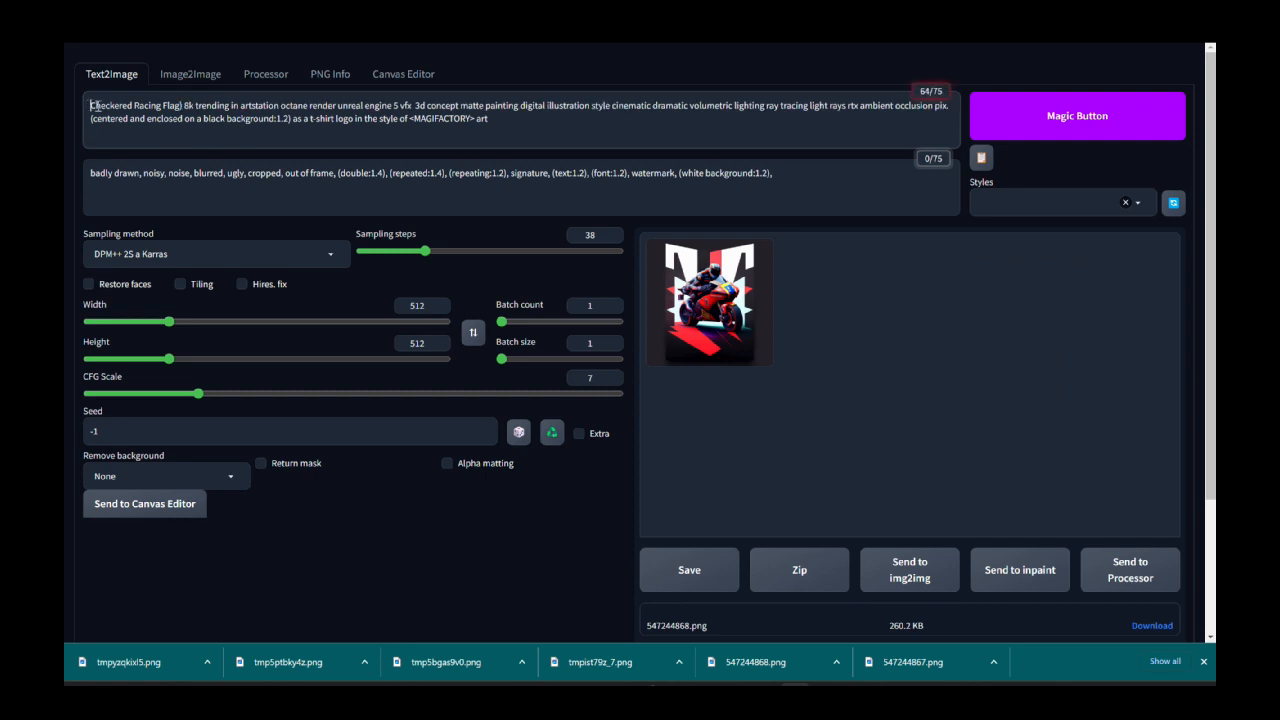
pyautogui.write('(')
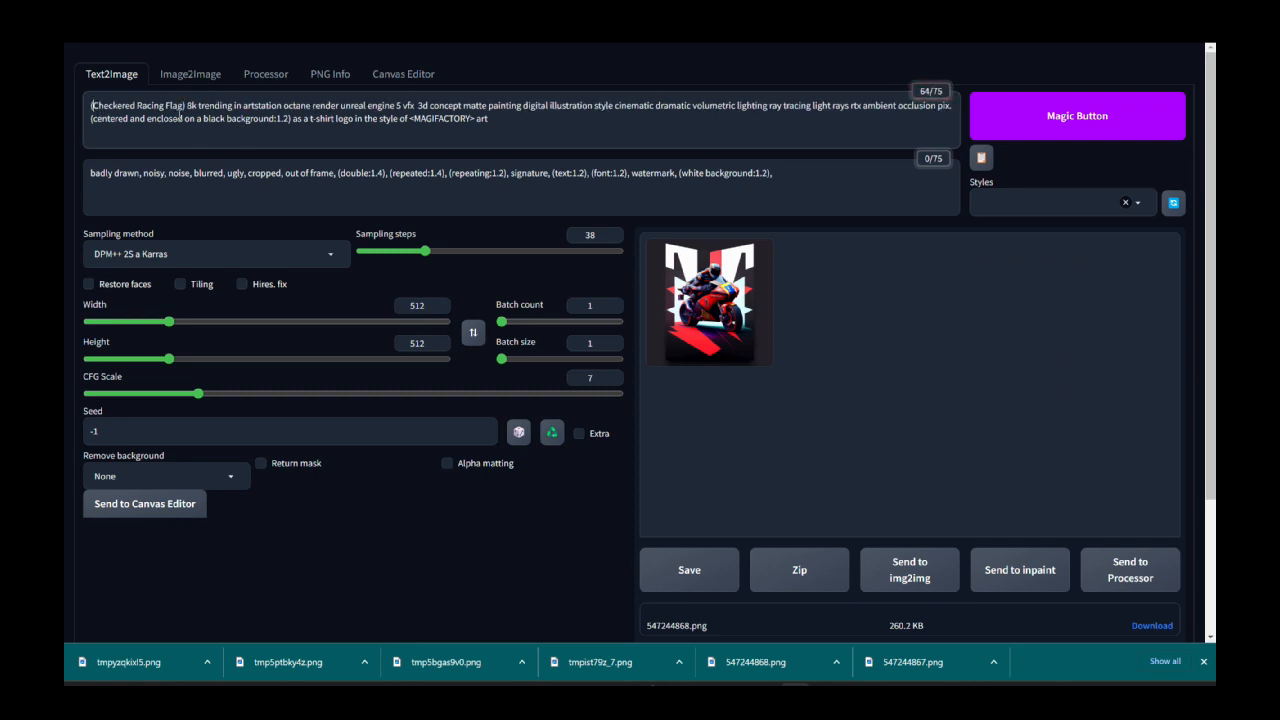
# - Change "Racing" to "Race" in the parenthesised flag phrase and generate a new image
pyautogui.click(289, 118)
pyautogui.press('BackSpace')
pyautogui.press('BackSpace')
pyautogui.press('BackSpace')
pyautogui.press('BackSpace')
pyautogui.press('BackSpace')
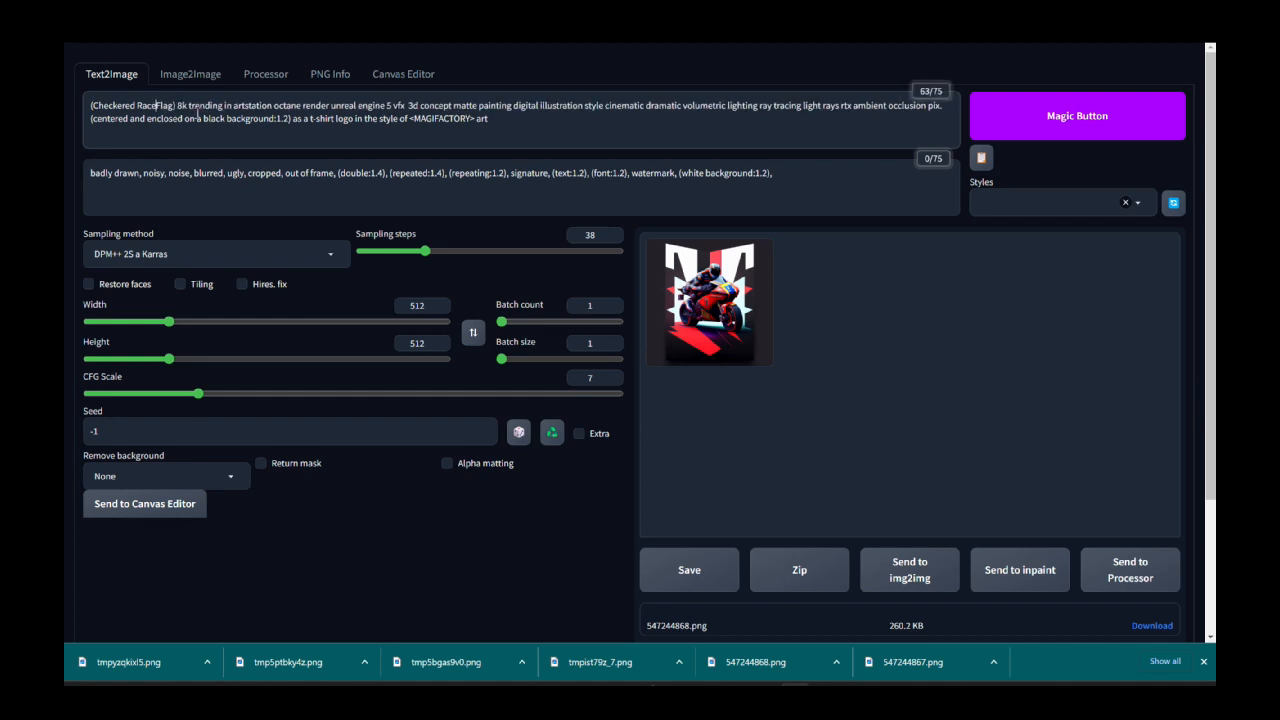
pyautogui.write('e')
pyautogui.hotkey('ctrl', 'Return')
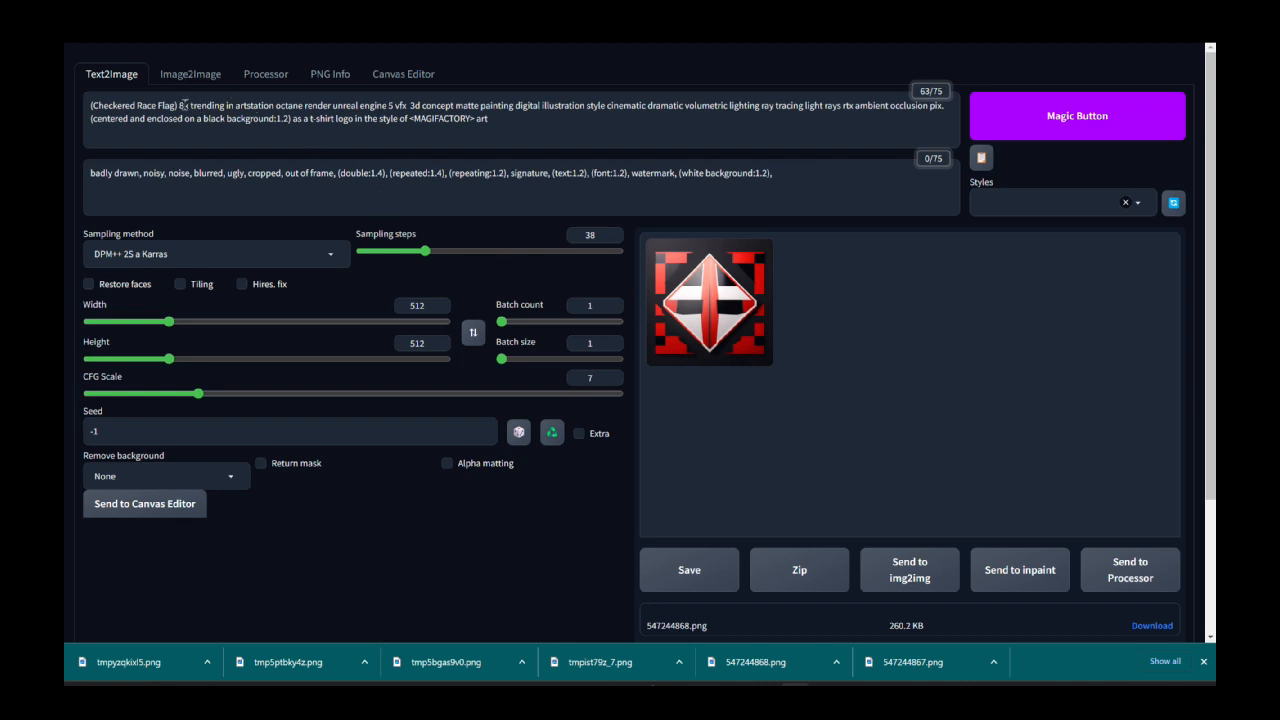
# - Cut the prompt down to "(Checkered Race Flag)", apply the Simple POD style to it and generate an image
pyautogui.moveTo(183, 104); pyautogui.dragTo(719, 162)
pyautogui.press('BackSpace')
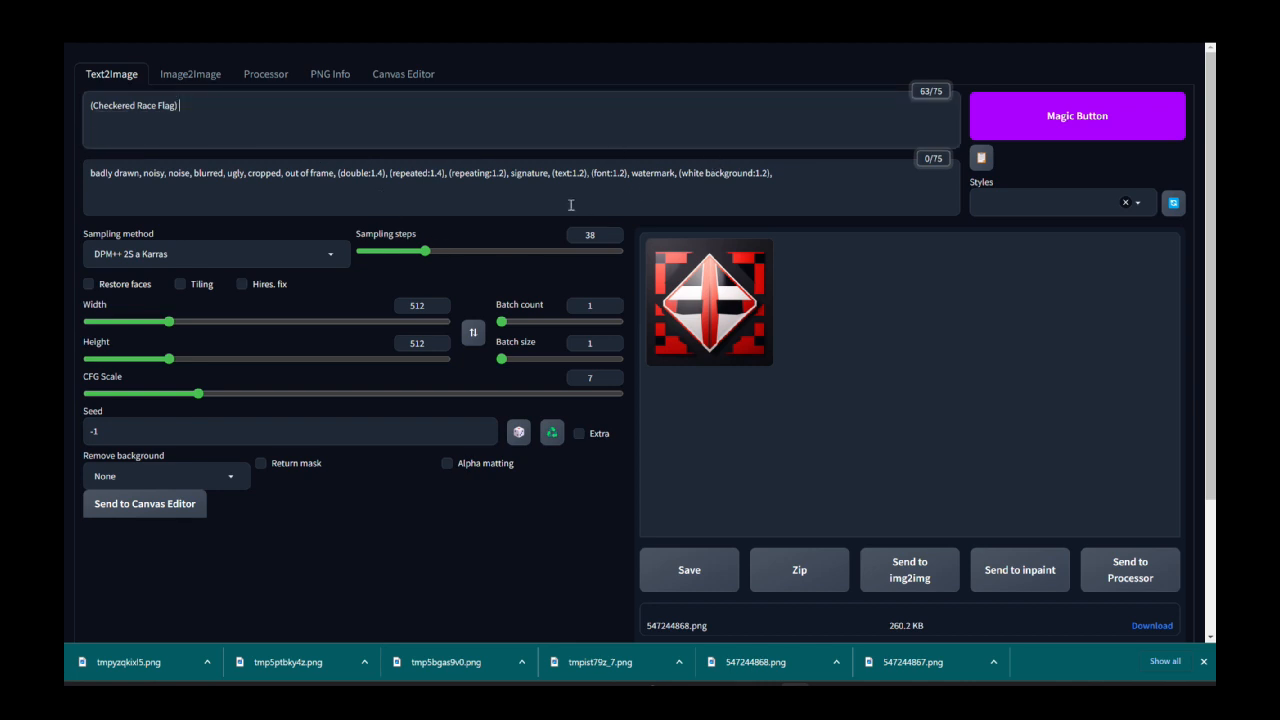
pyautogui.click(554, 172)
pyautogui.hotkey('ctrl', 'a')
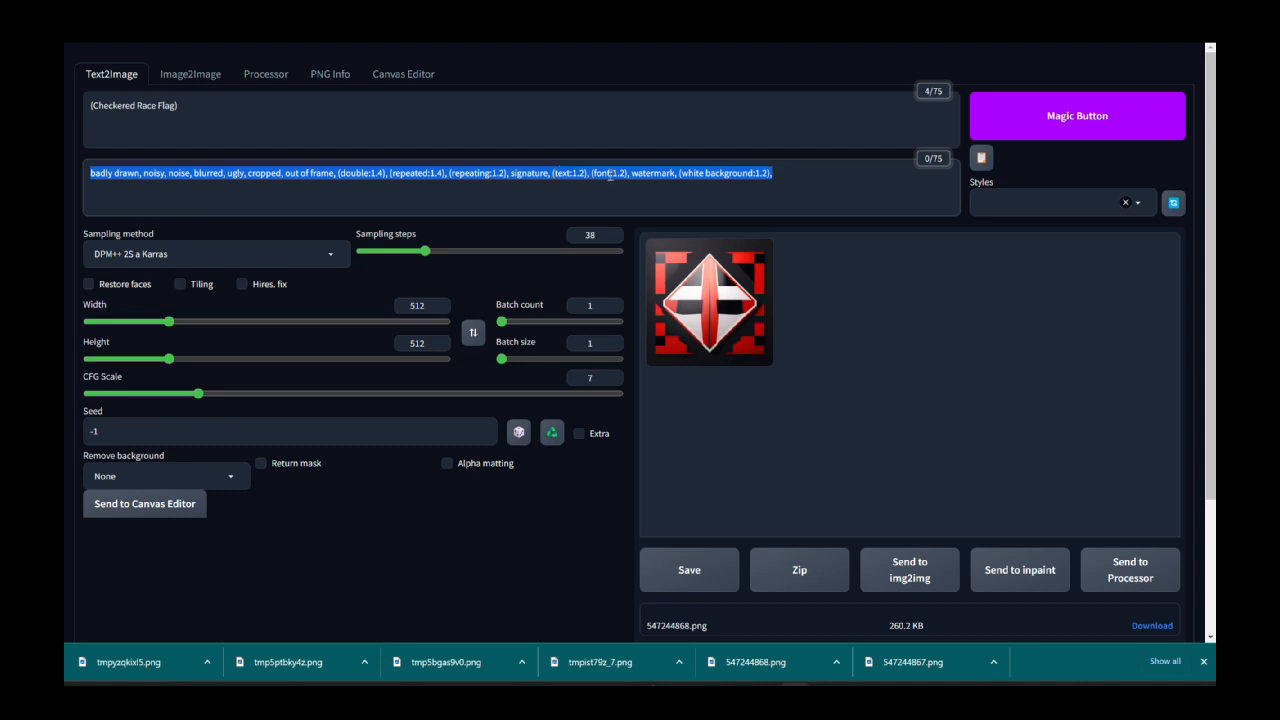
pyautogui.click(995, 203)
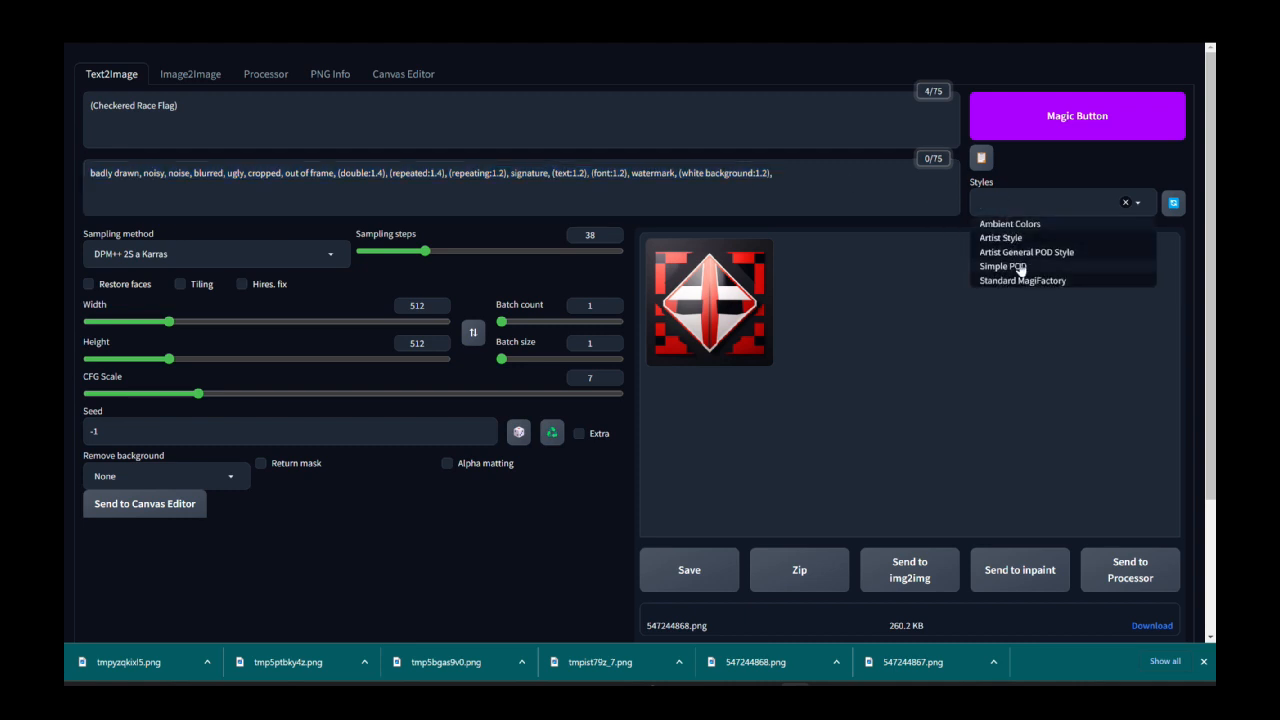
pyautogui.click(1020, 271)
pyautogui.click(981, 157)
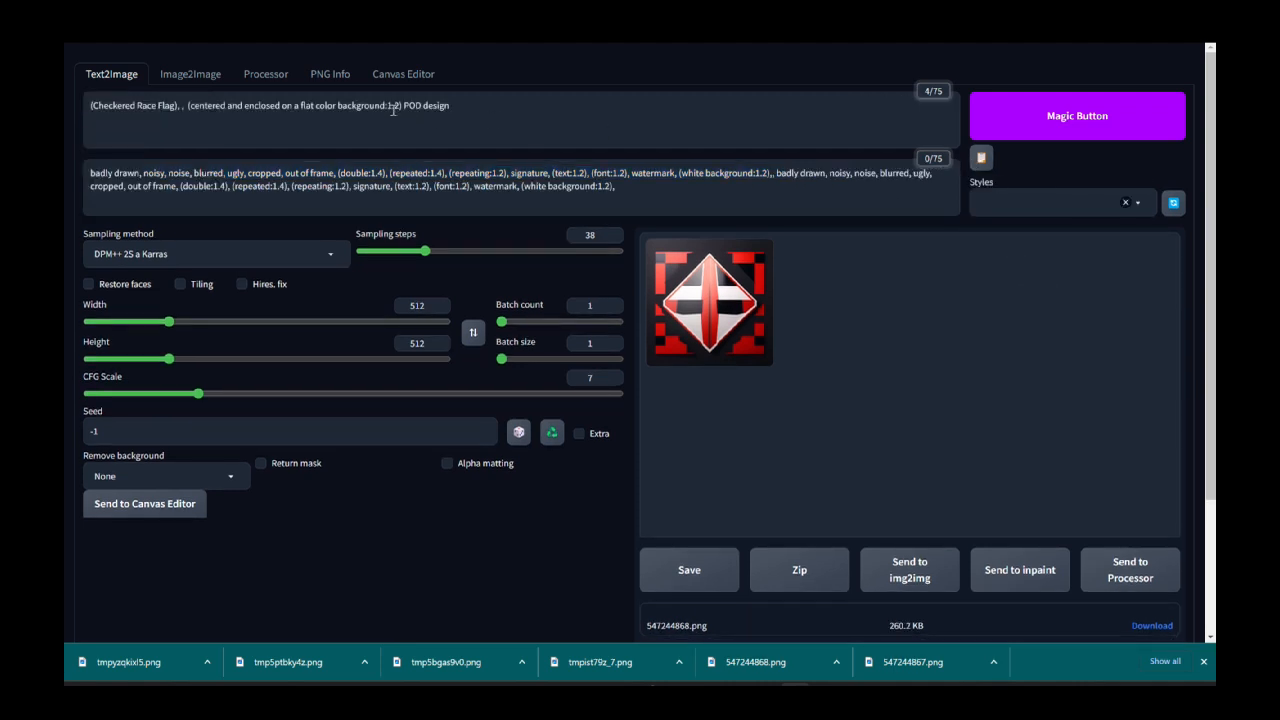
pyautogui.click(1012, 116)
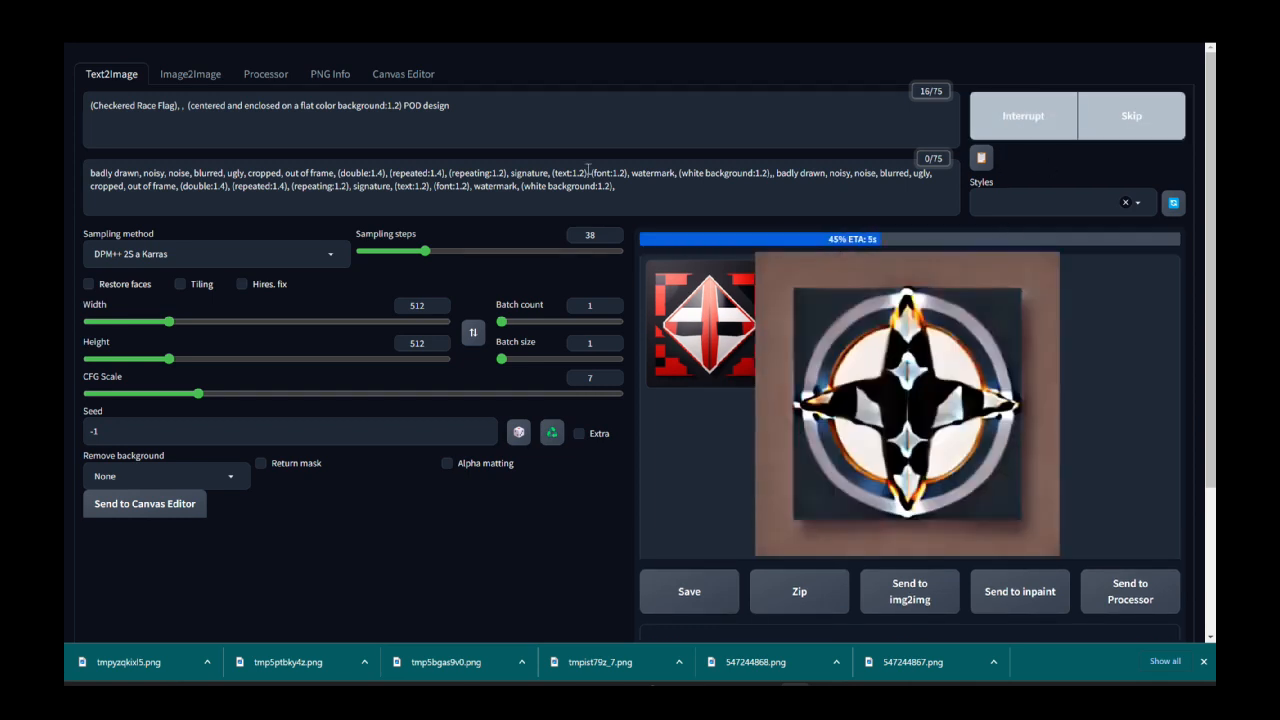
# - Change the prompt's subject to "Checkered Racing Start Flag" and generate another image
pyautogui.doubleClick(147, 105)
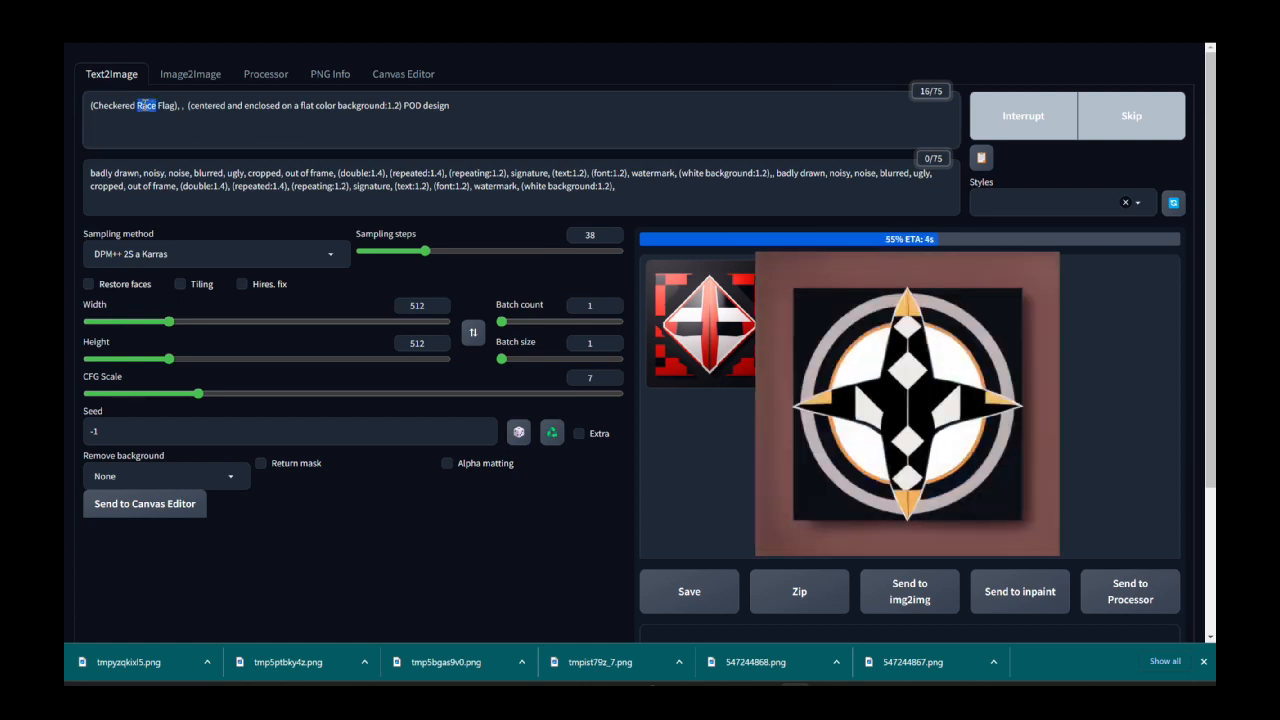
pyautogui.write('Racing')
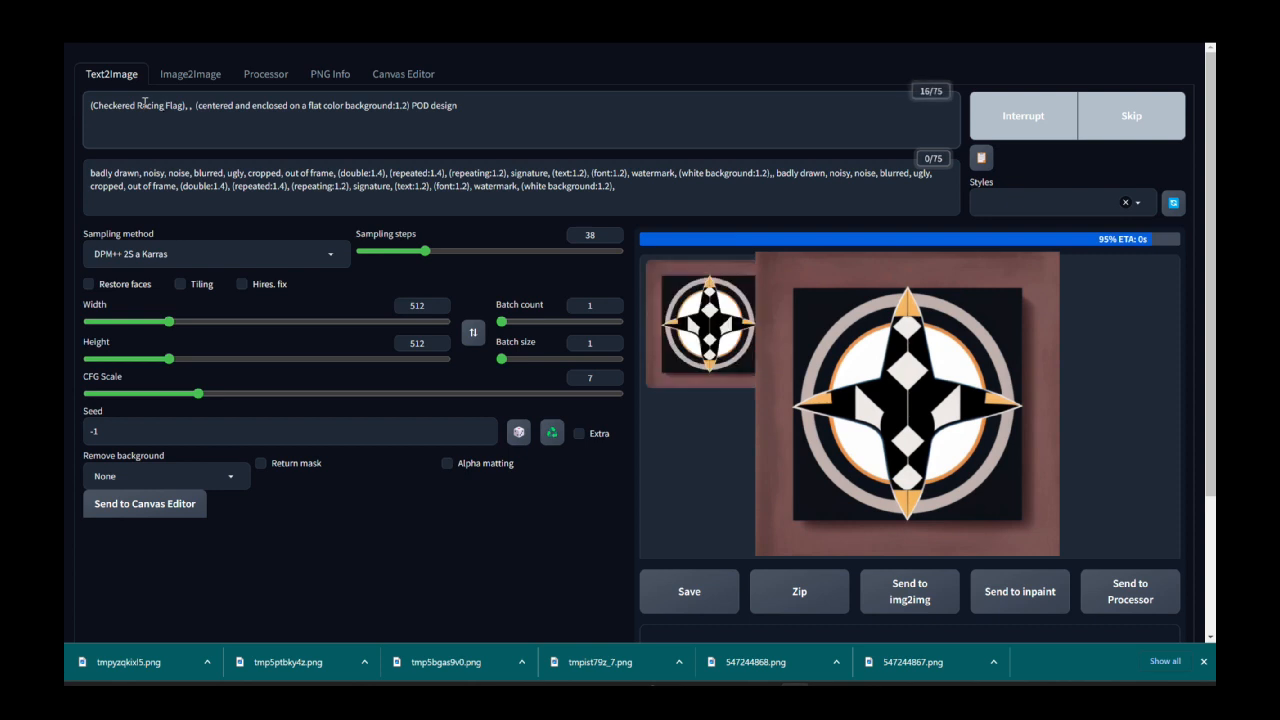
pyautogui.write(' Start')
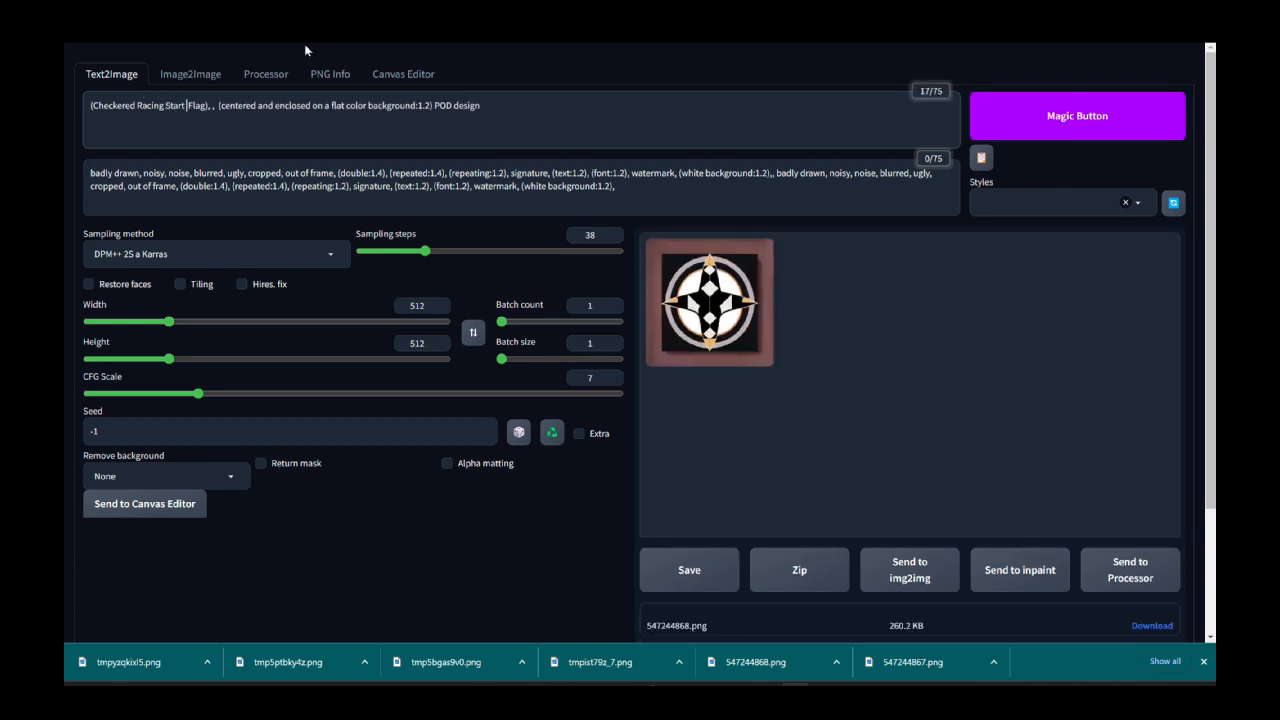
pyautogui.click(1010, 115)
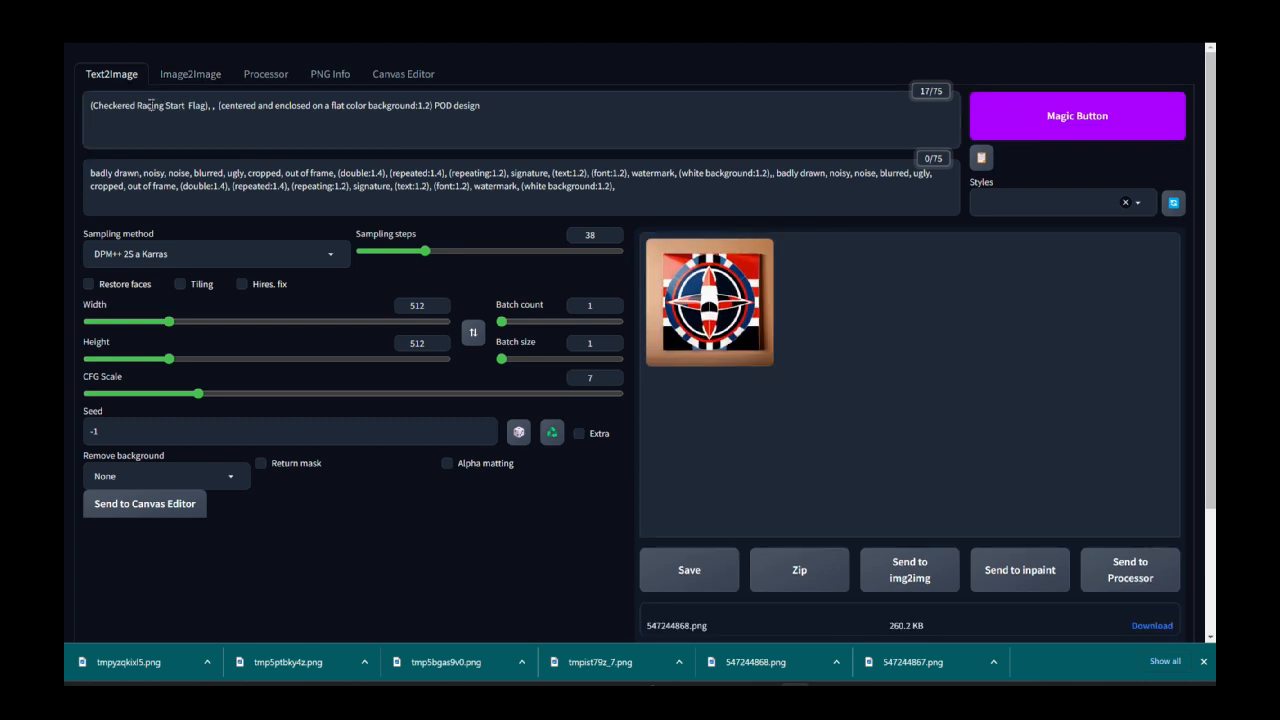
# - Change the prompt's subject to "Checkered nascar race Flag" and generate another image
pyautogui.doubleClick(158, 106)
pyautogui.write('nascar')
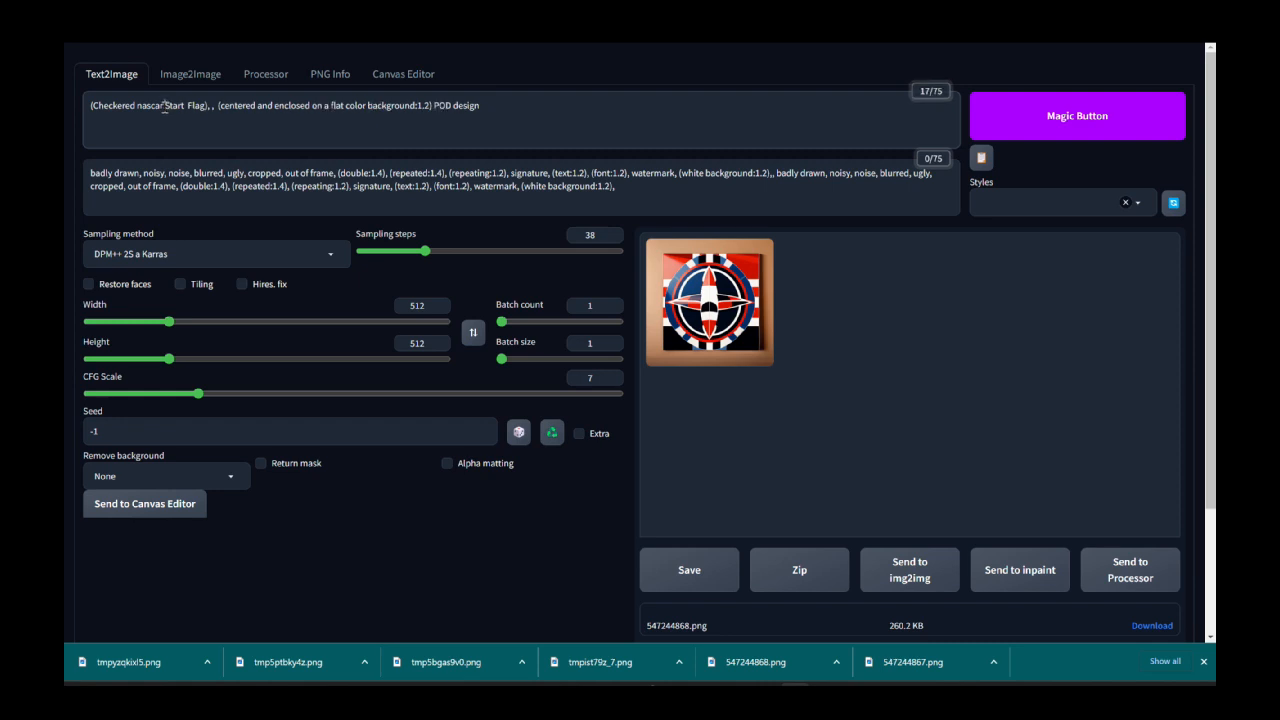
pyautogui.doubleClick(174, 105)
pyautogui.write('race')
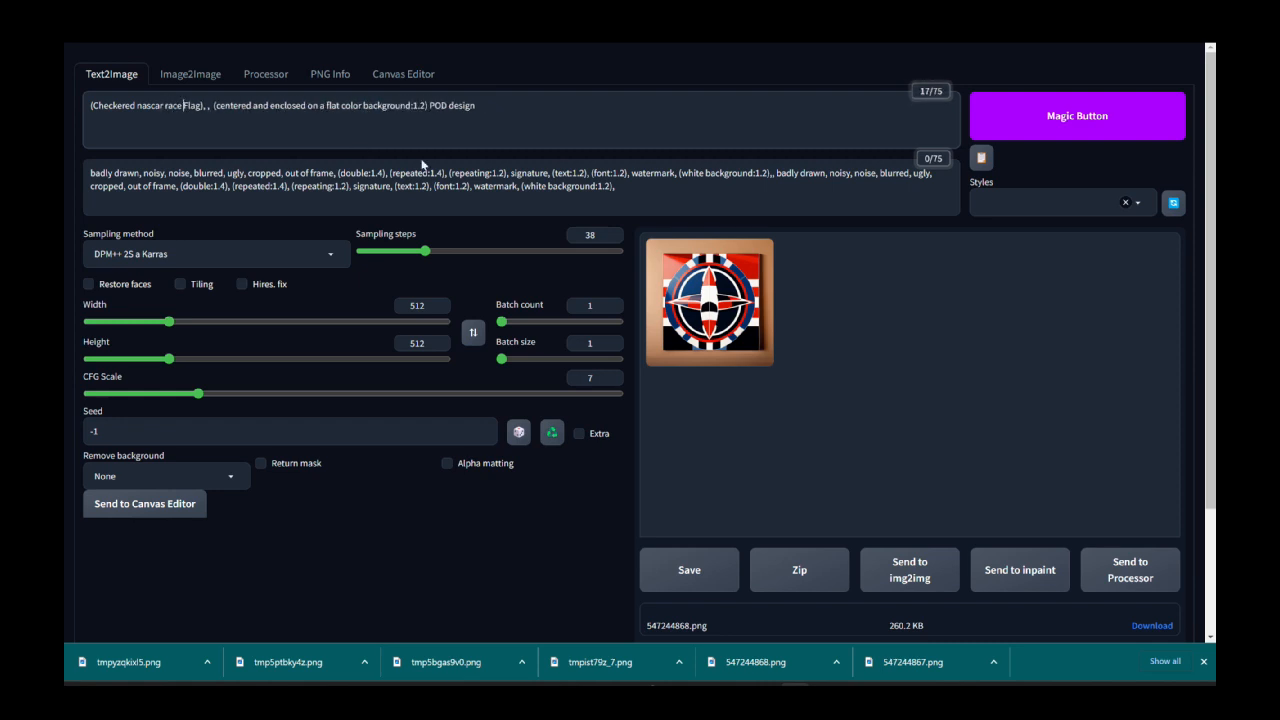
pyautogui.click(1013, 128)
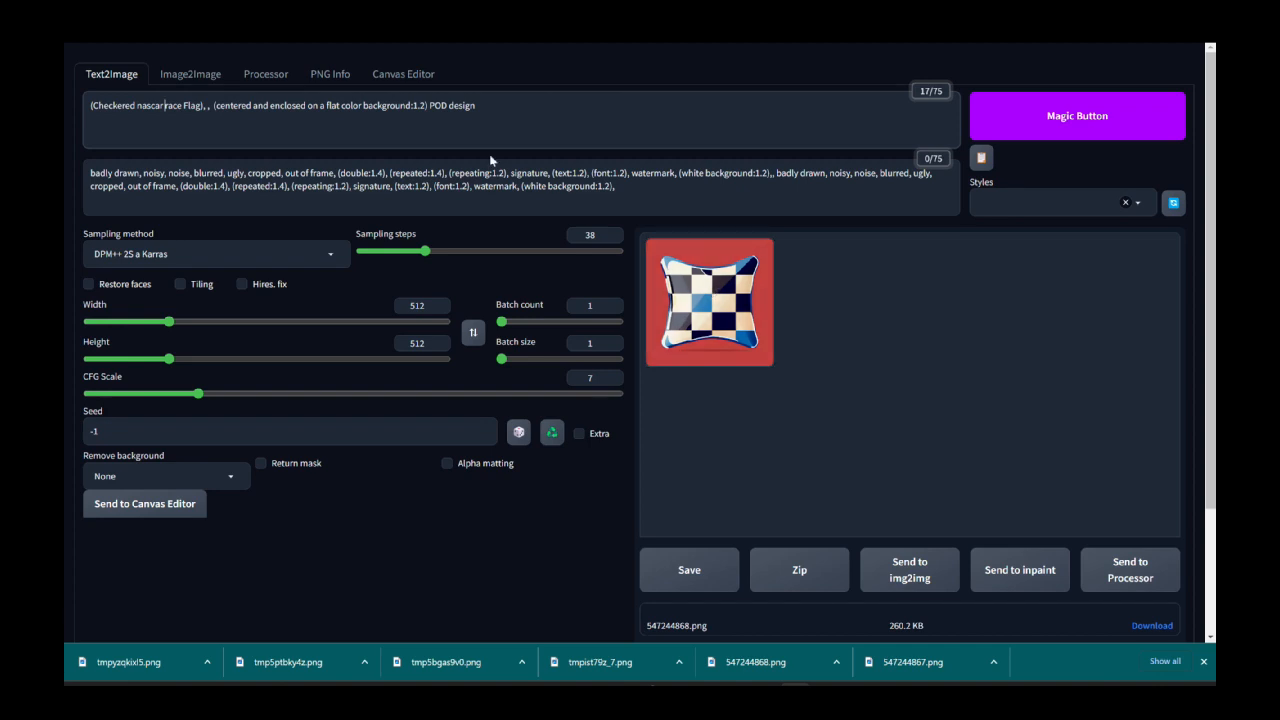
# - Load 547244867.png into PNG Info and select its positive prompt text
pyautogui.click(330, 74)
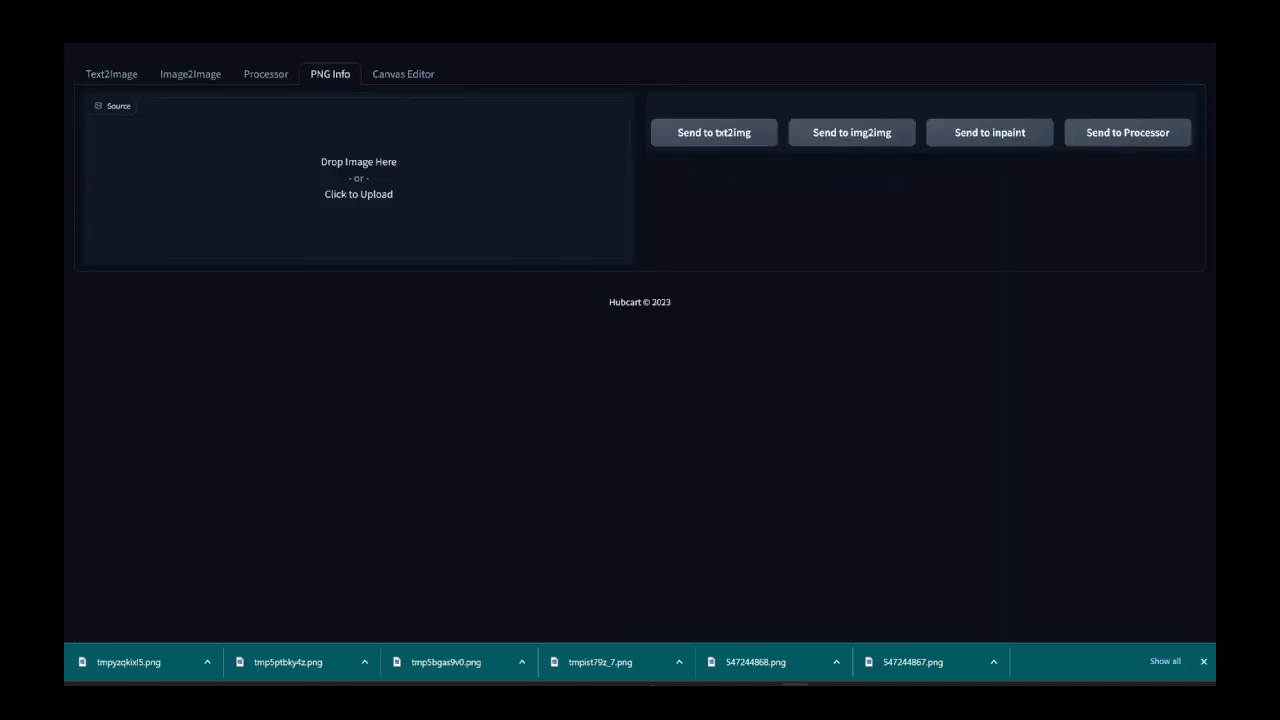
pyautogui.moveTo(913, 662); pyautogui.dragTo(400, 177)
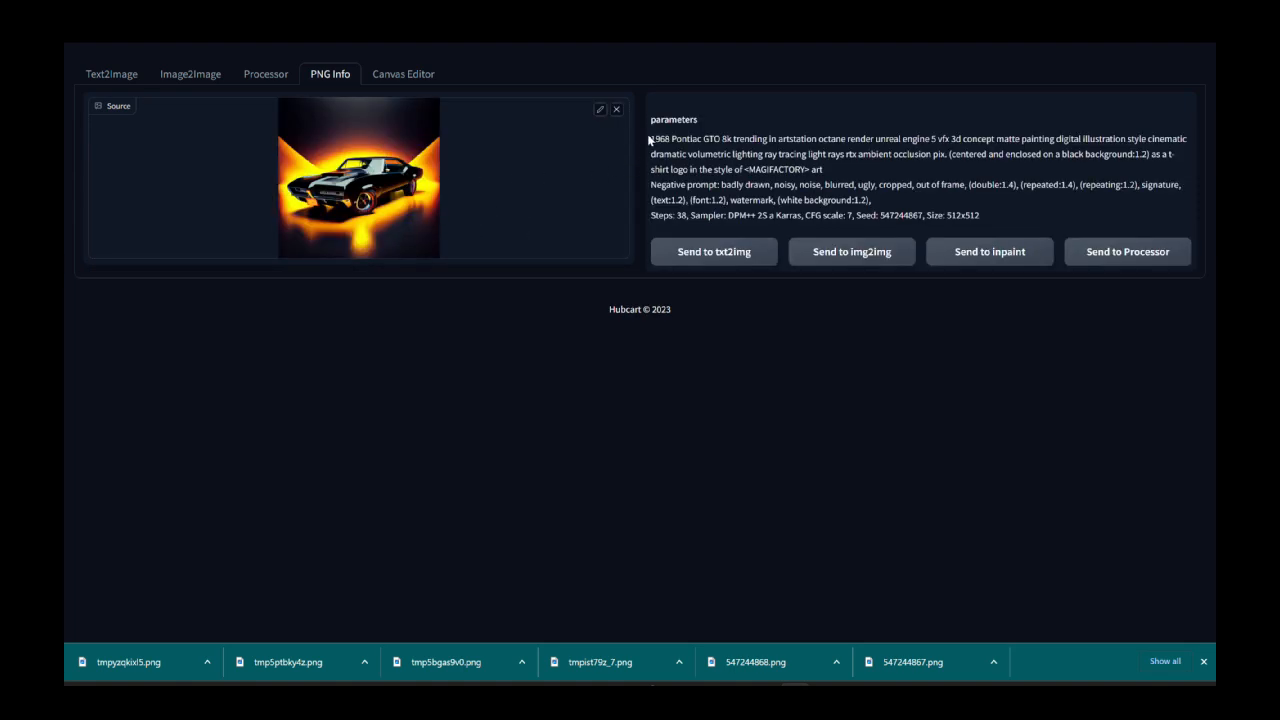
pyautogui.moveTo(653, 139); pyautogui.dragTo(833, 175)
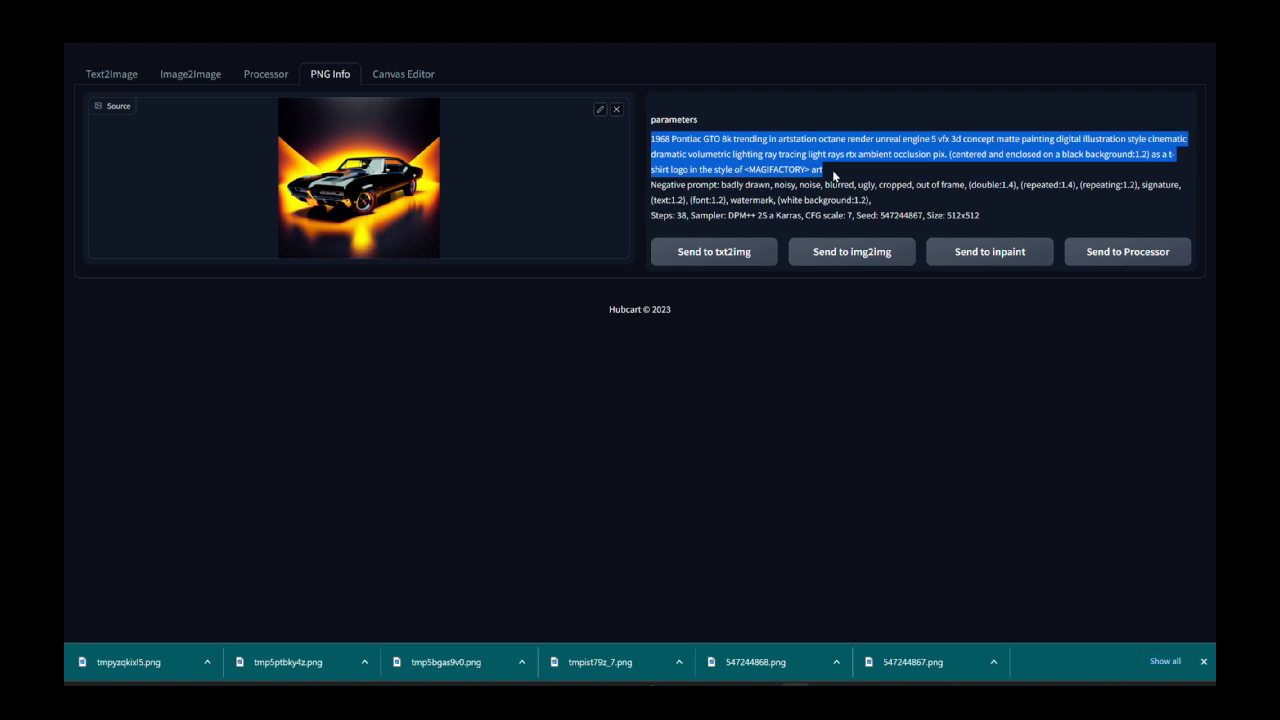
# - Delete the POD style text after "(Checkered nascar race Flag)" in the Text2Image prompt
pyautogui.click(124, 76)
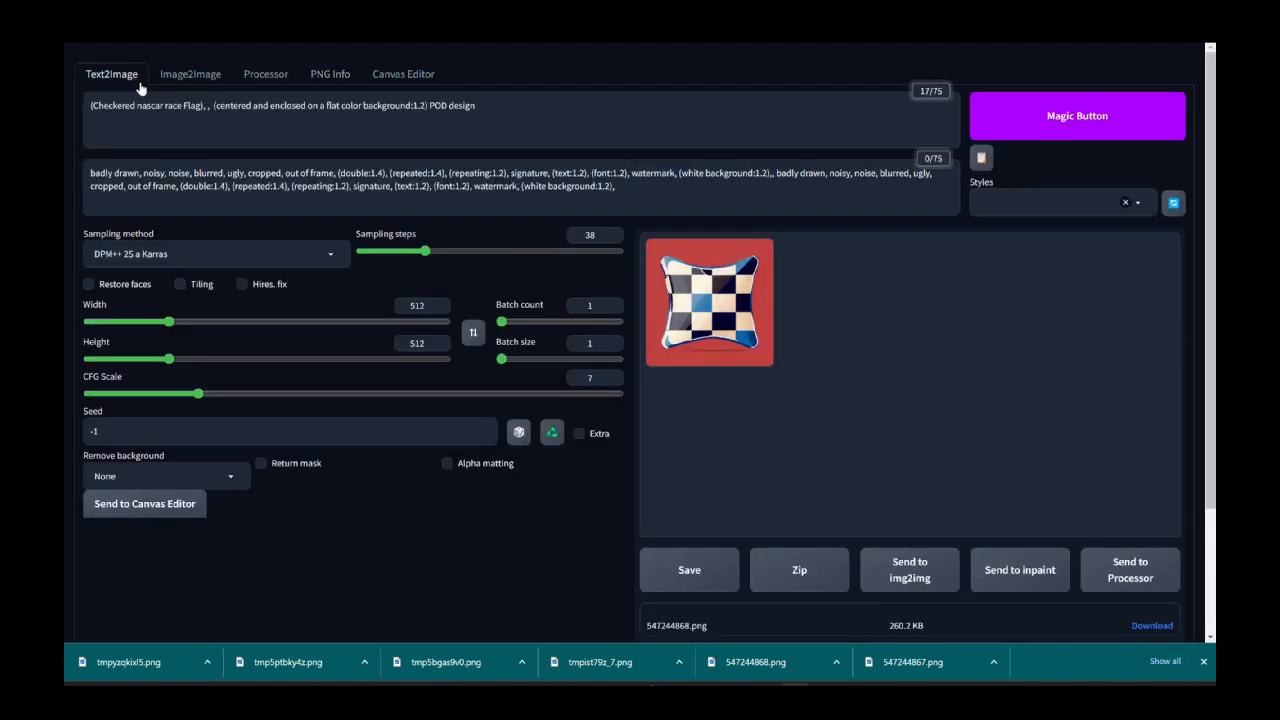
pyautogui.moveTo(205, 105); pyautogui.dragTo(737, 117)
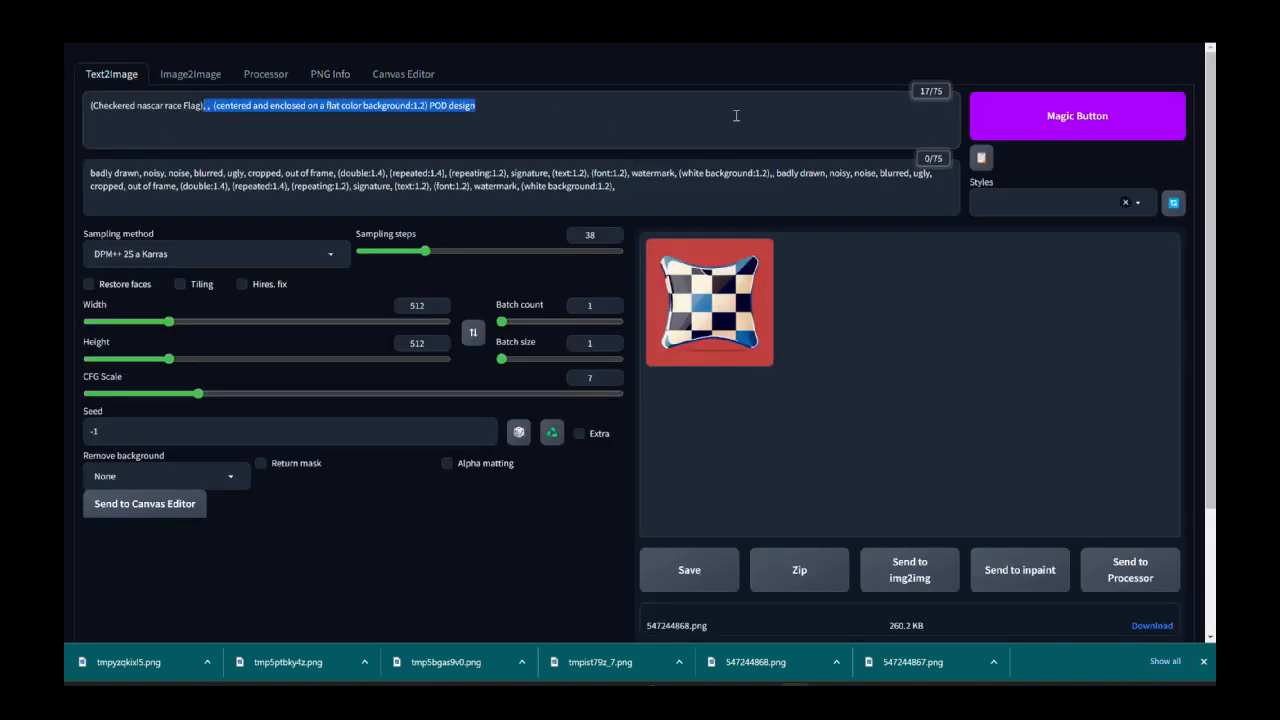
pyautogui.press('BackSpace')
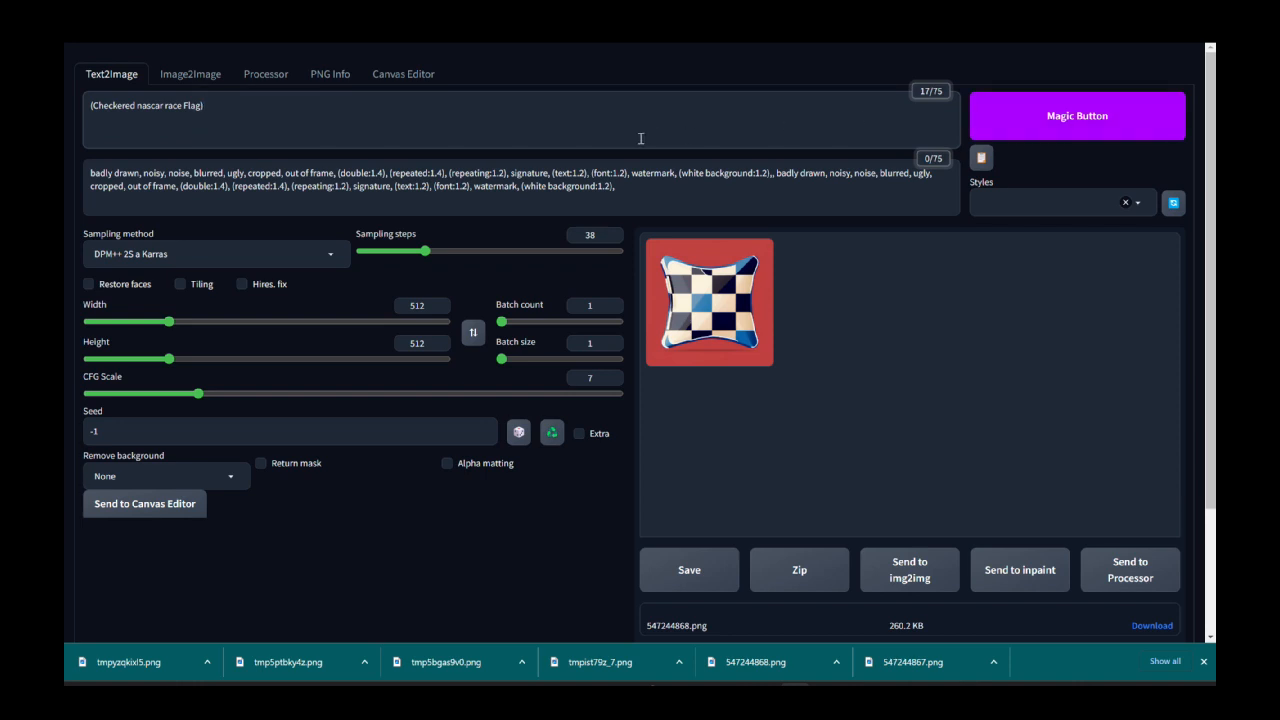
# - Copy the car image's positive prompt from PNG Info, append it to the flag prompt and remove "1968 Pontiac GTO" from it
pyautogui.click(330, 74)
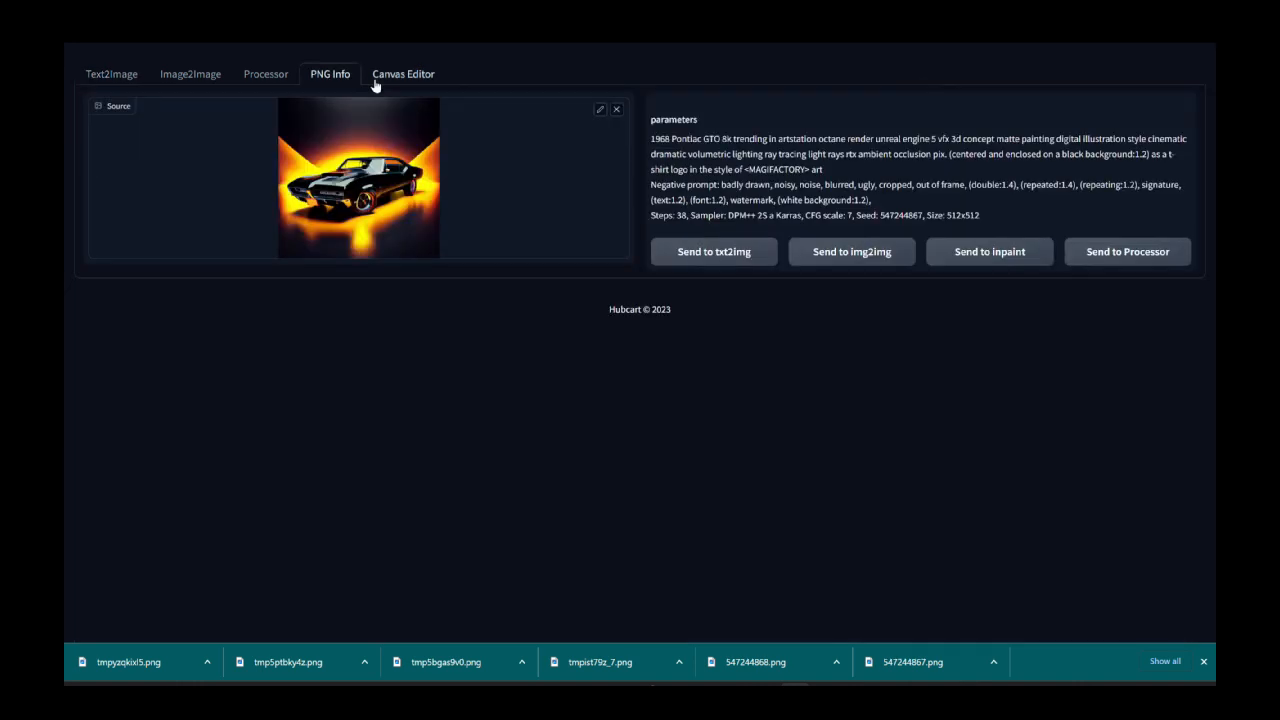
pyautogui.moveTo(650, 138); pyautogui.dragTo(832, 172)
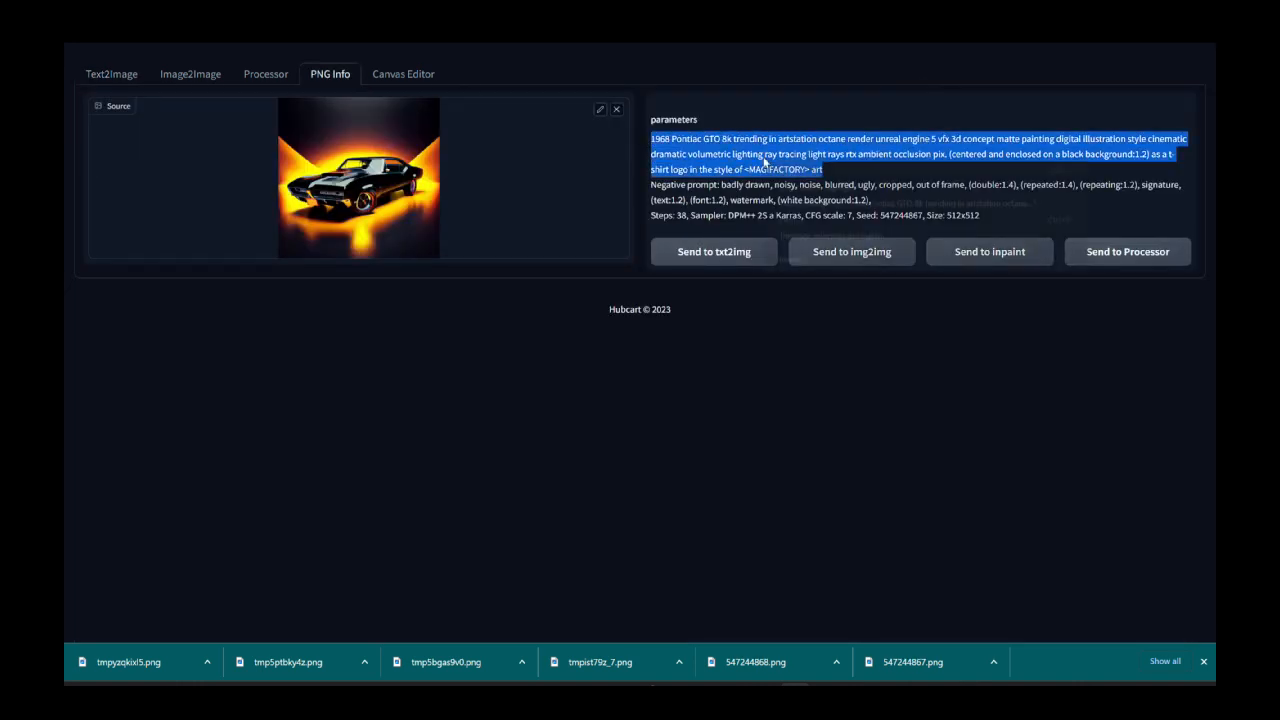
pyautogui.rightClick(790, 166)
pyautogui.click(798, 178)
pyautogui.click(111, 74)
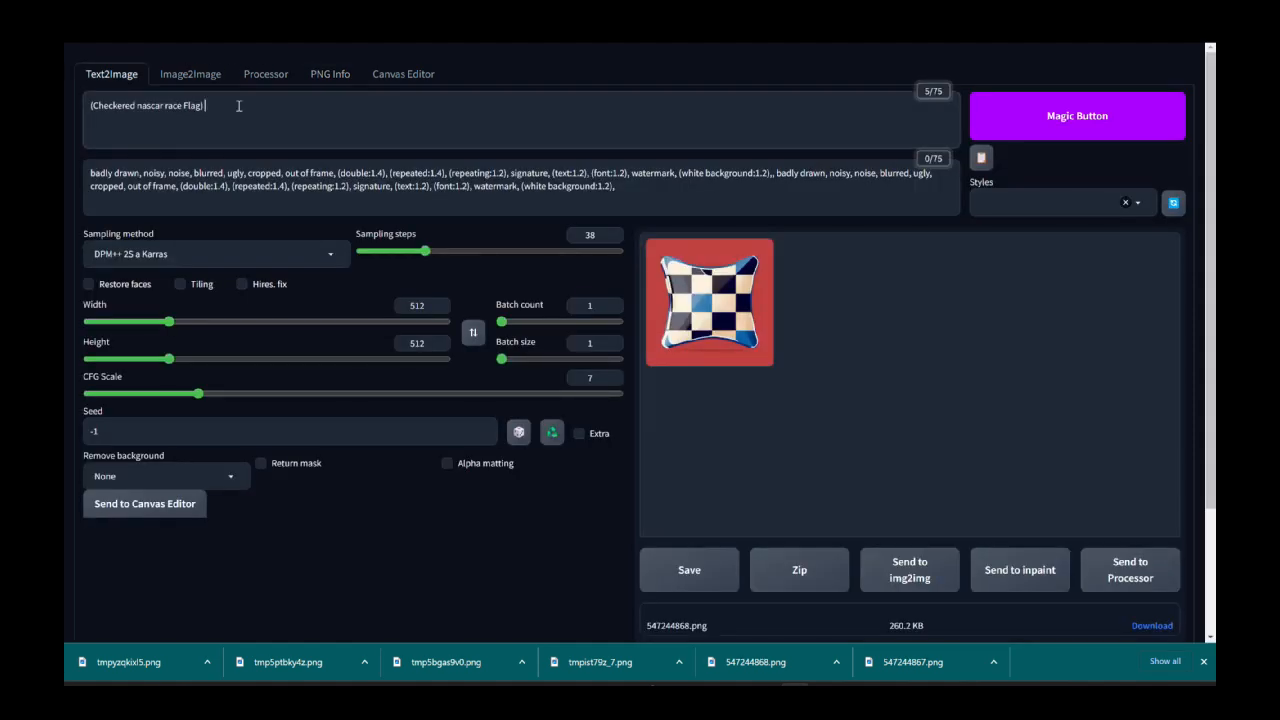
pyautogui.hotkey('ctrl', 'v')
pyautogui.moveTo(205, 105); pyautogui.dragTo(276, 108)
pyautogui.press('BackSpace')
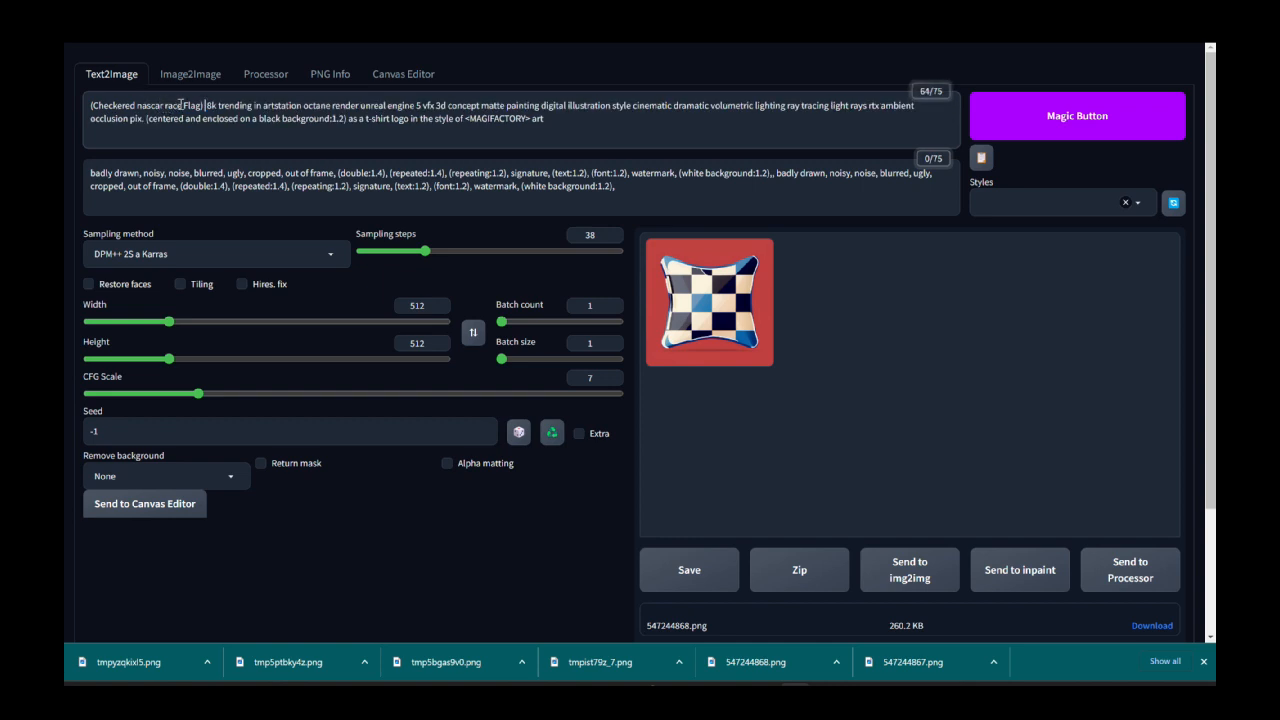
# - Change "race" to "racecar" in the prompt's subject and generate an image
pyautogui.click(181, 105)
pyautogui.write('car')
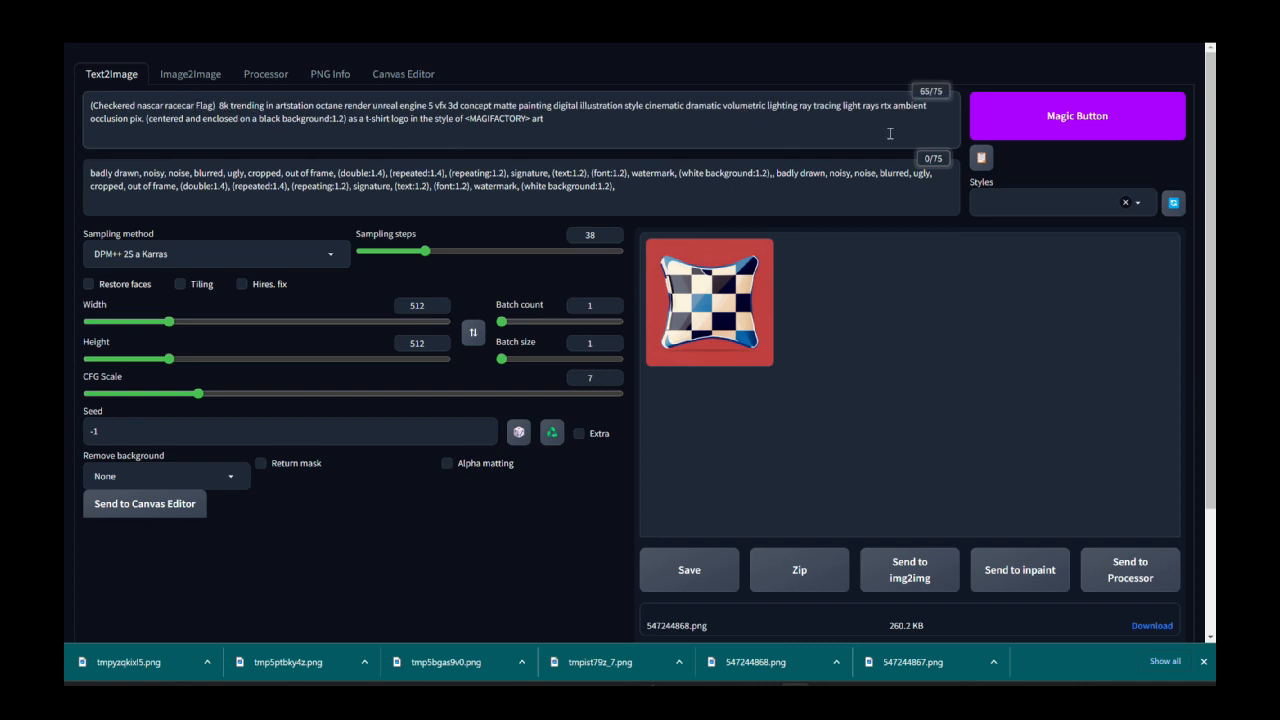
pyautogui.click(1058, 115)
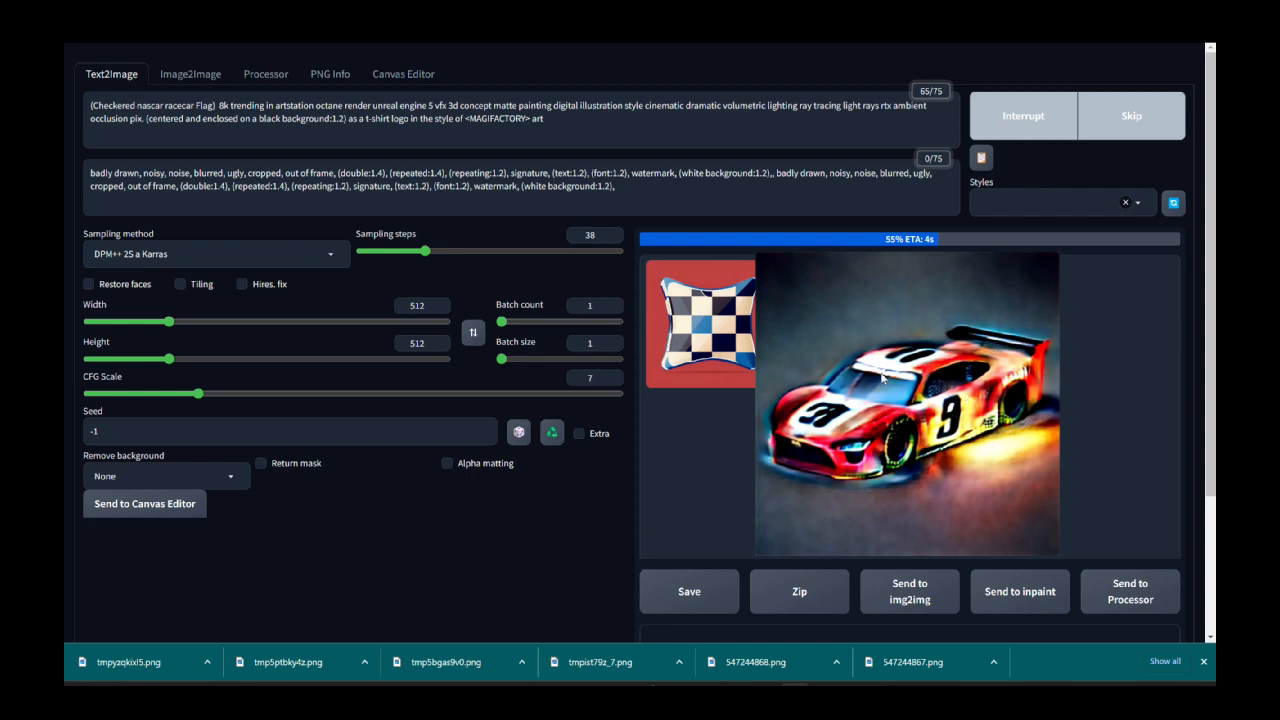
# - Remove "racecar" so the subject reads "(Checkered nascar Flag)" and generate a new image
pyautogui.moveTo(196, 105); pyautogui.dragTo(164, 105)
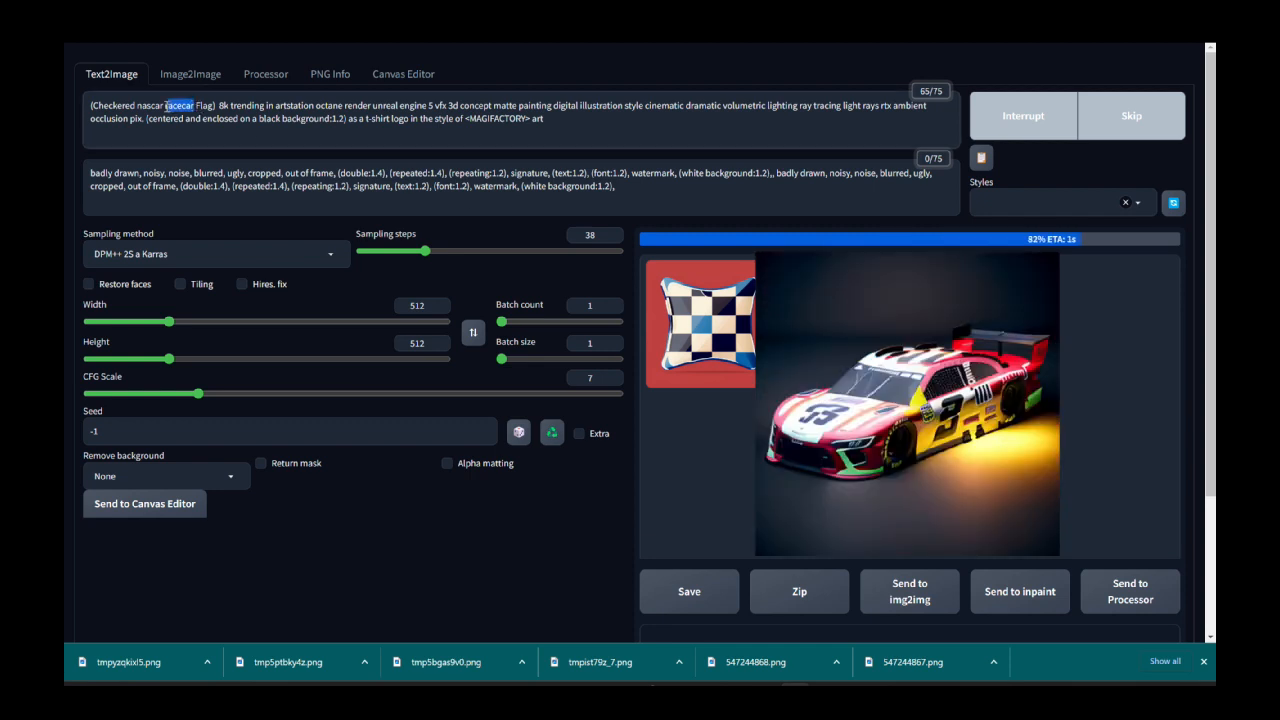
pyautogui.press('BackSpace')
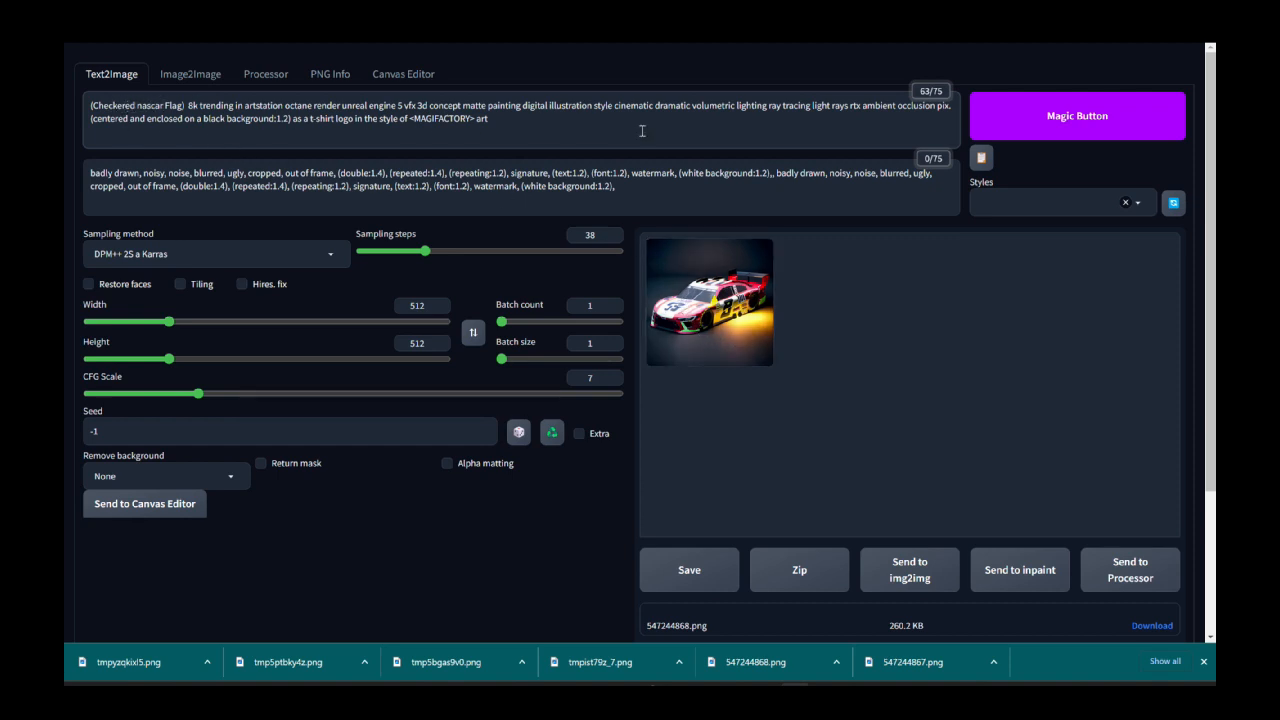
pyautogui.click(1022, 128)
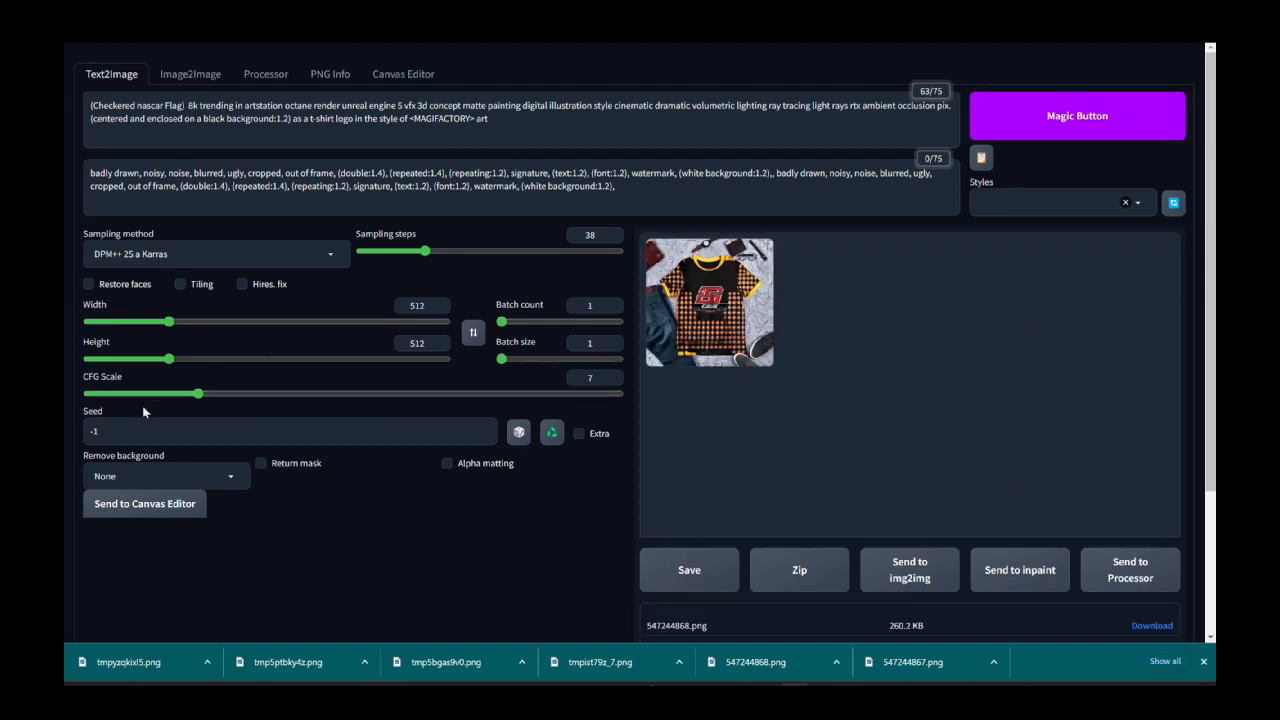
# - Switch the sampling method to Euler a, set the batch size to 4, generate images and enlarge the diamond-shaped logo result
pyautogui.click(140, 253)
pyautogui.click(127, 289)
pyautogui.click(330, 259)
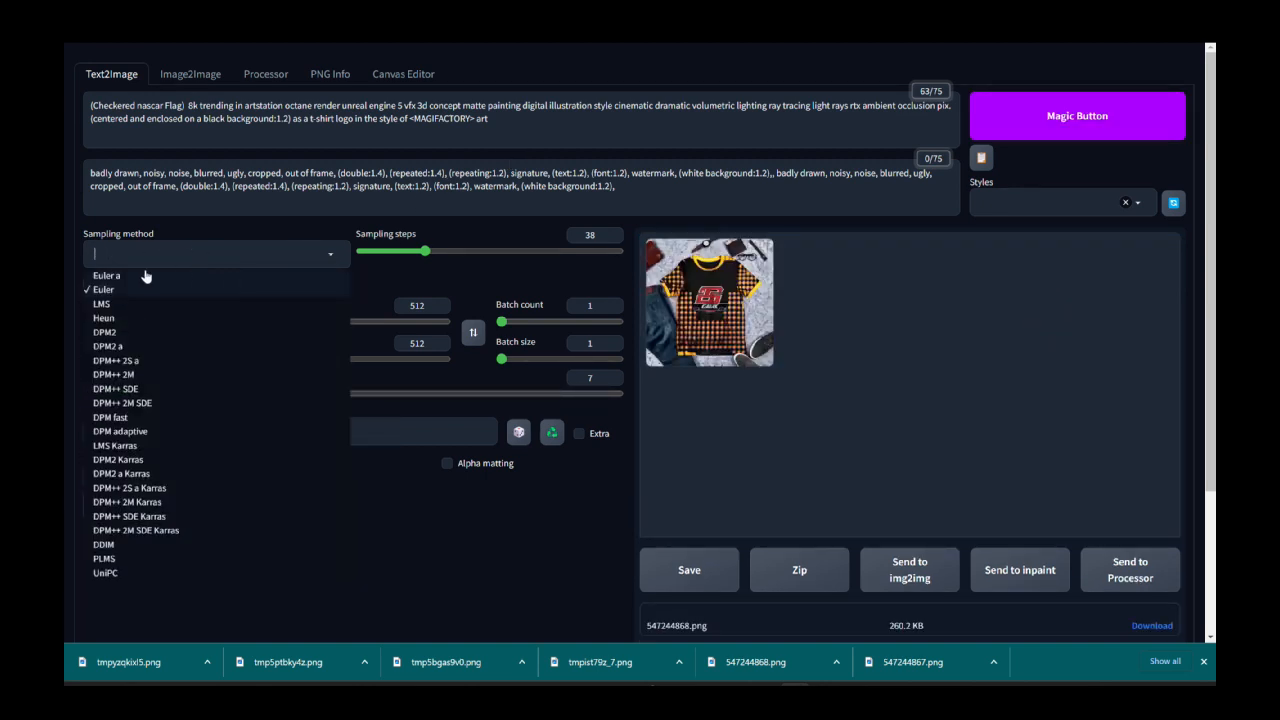
pyautogui.click(143, 272)
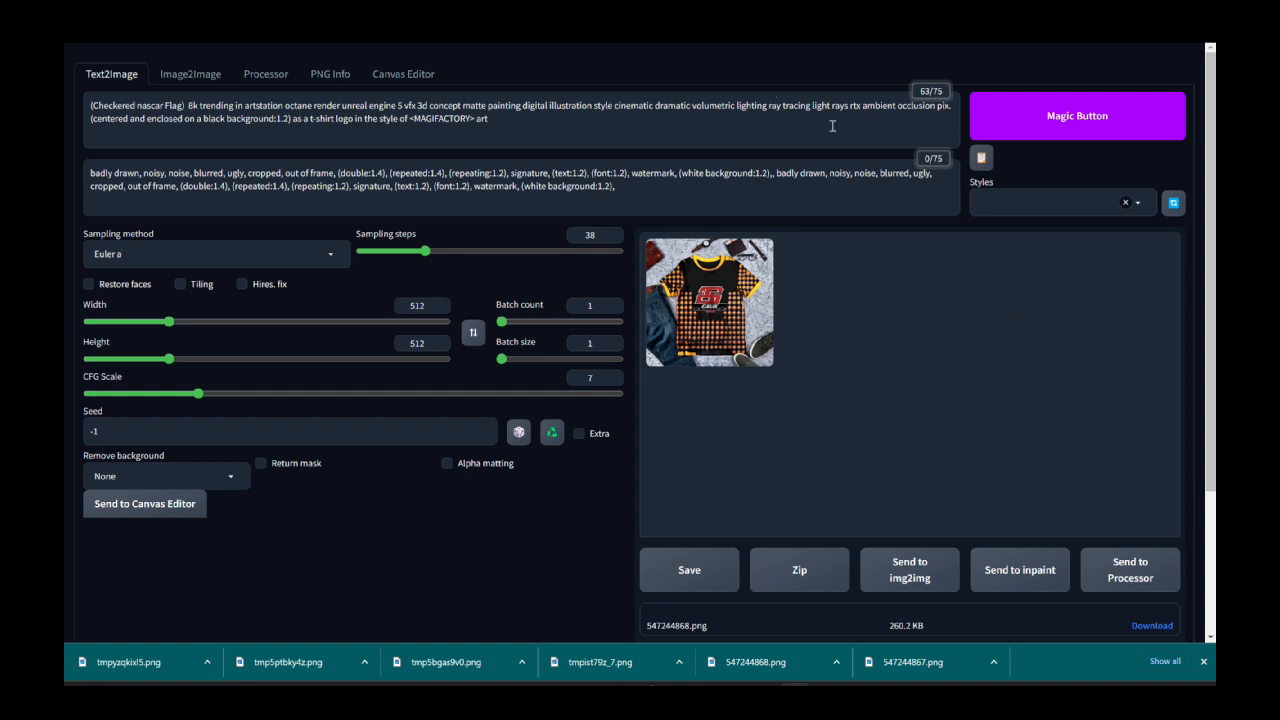
pyautogui.moveTo(501, 359); pyautogui.dragTo(568, 361)
pyautogui.click(1040, 108)
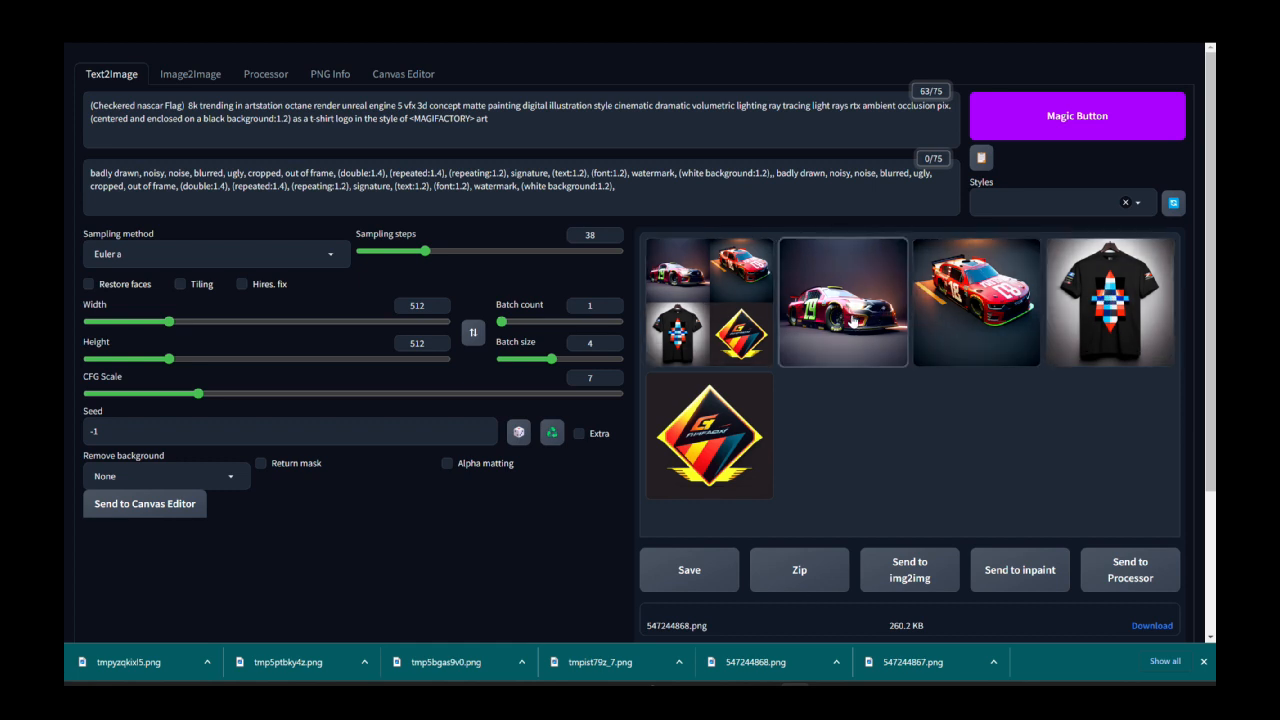
pyautogui.click(695, 445)
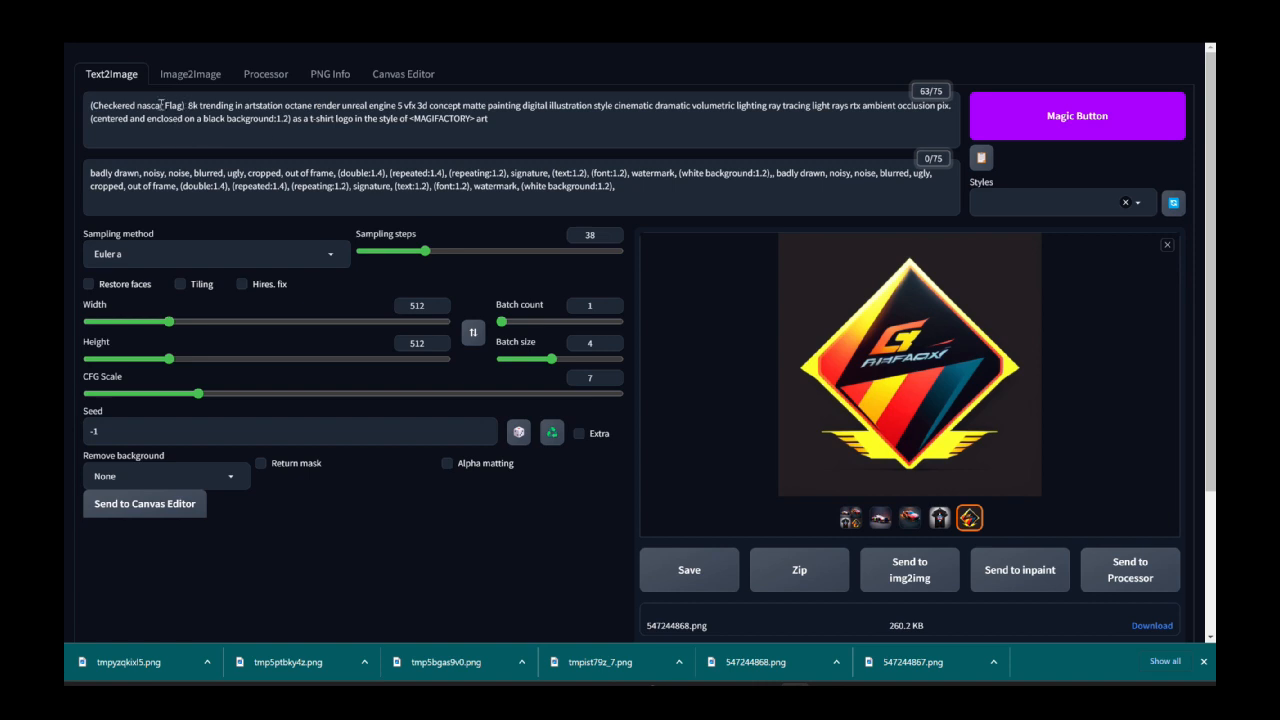
# - Remove "nascar" so the prompt's subject reads "(Checkered Flag)", set the batch size to 1 and generate a new image
pyautogui.moveTo(137, 105); pyautogui.dragTo(161, 106)
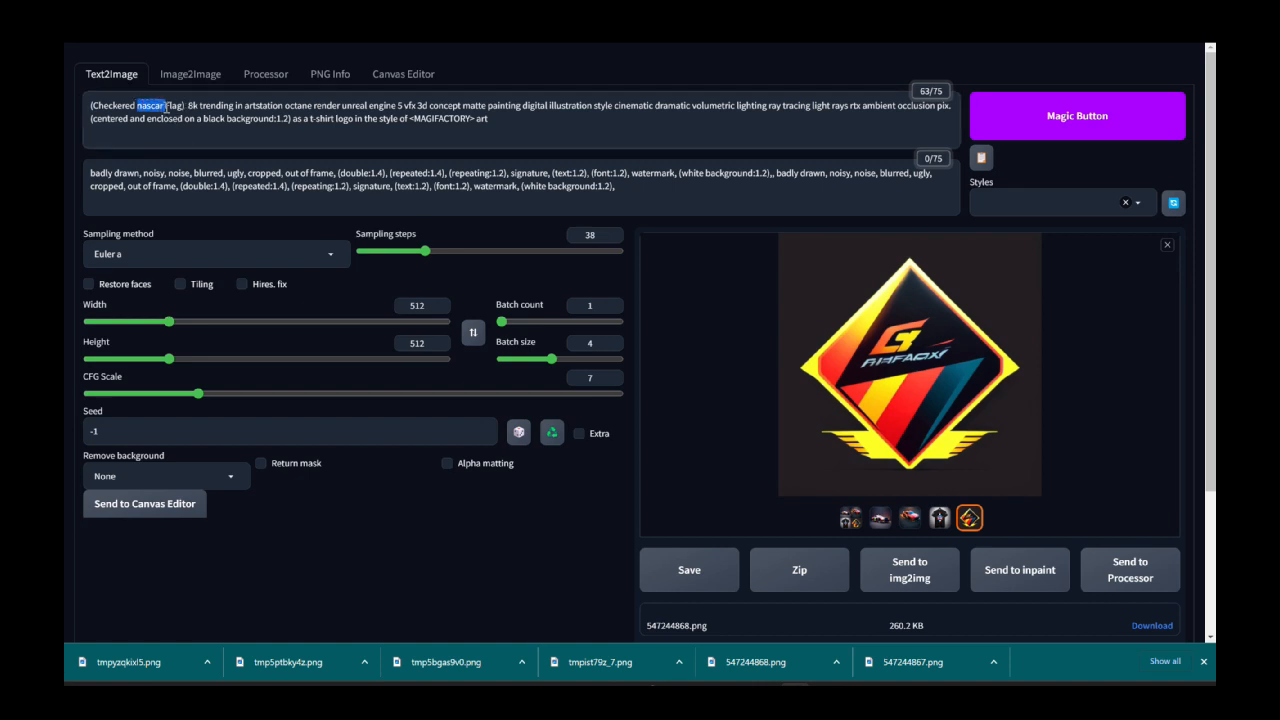
pyautogui.press('BackSpace')
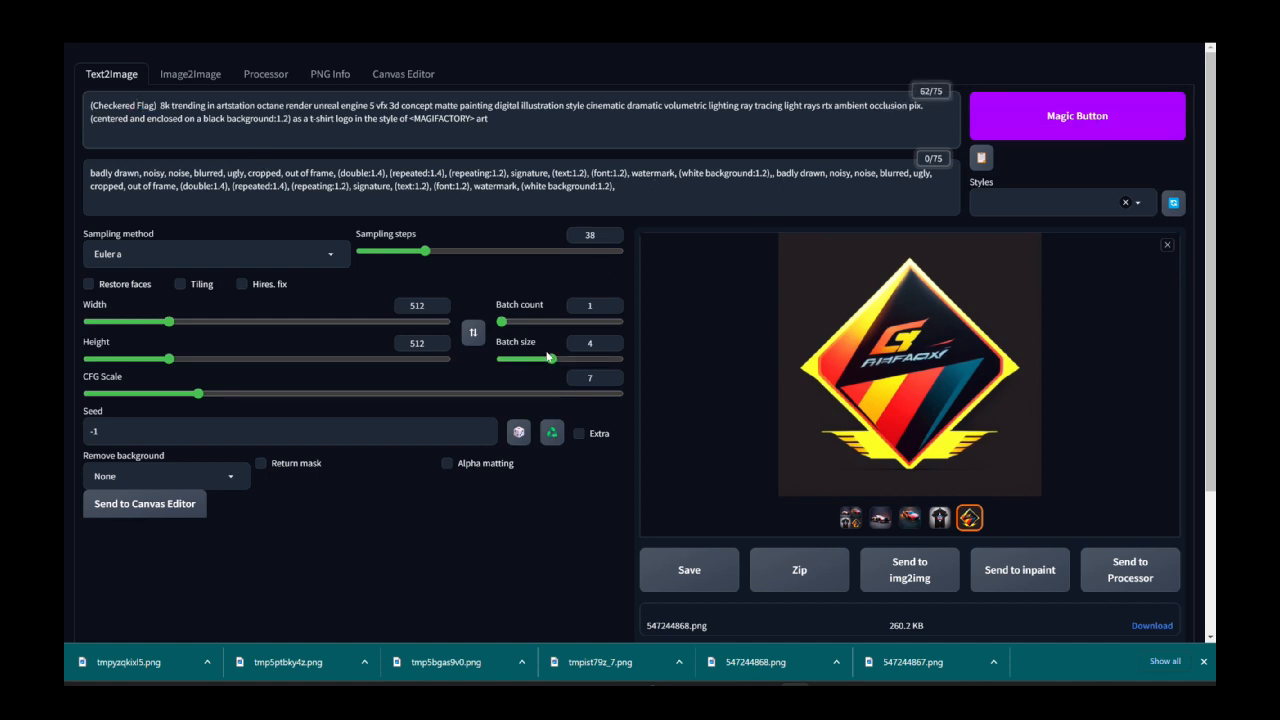
pyautogui.moveTo(548, 357); pyautogui.dragTo(518, 368)
pyautogui.click(1080, 118)
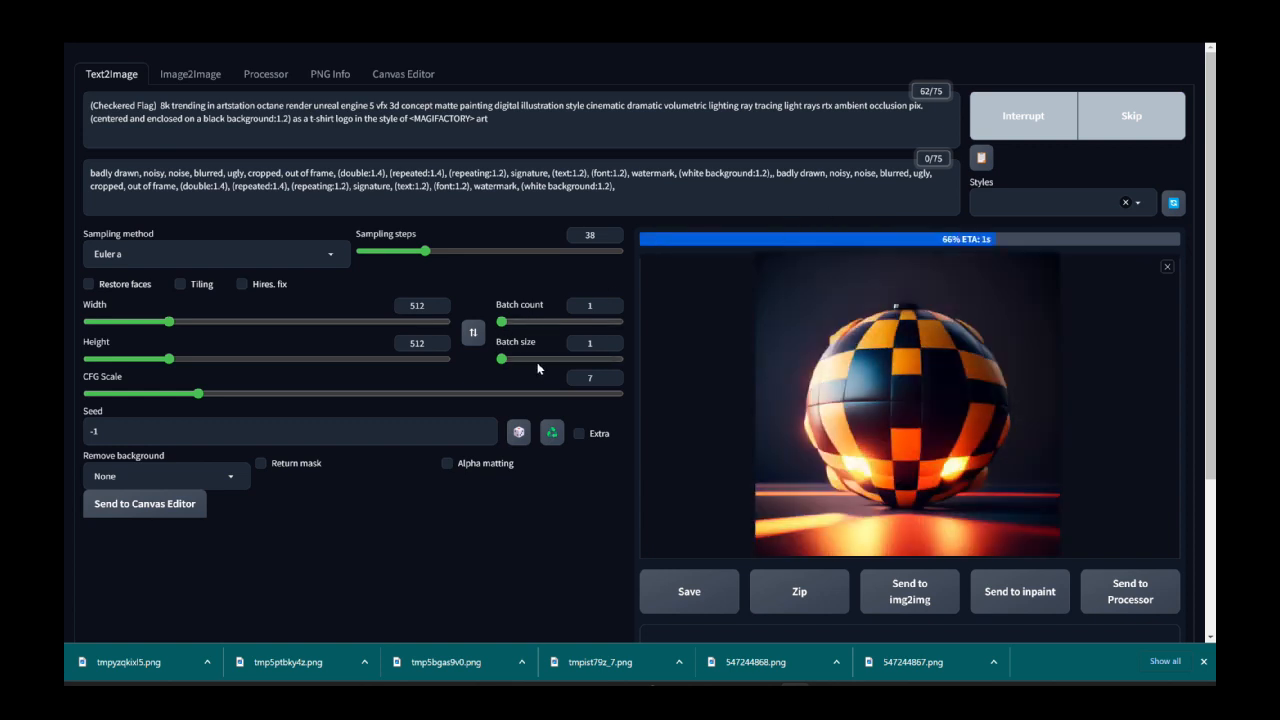
pyautogui.click(1133, 101)
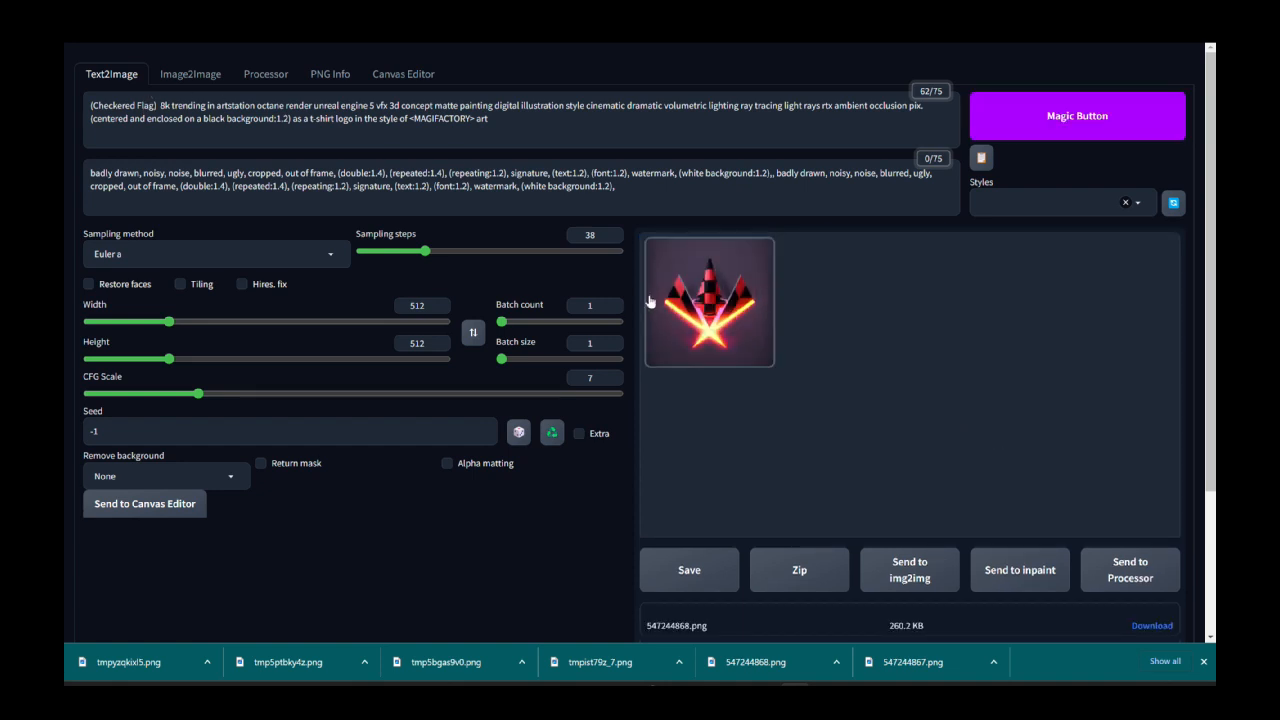
# - Set the batch size to 8 and the sampling steps to 29, generate the images and look through the results
pyautogui.moveTo(575, 362); pyautogui.dragTo(649, 358)
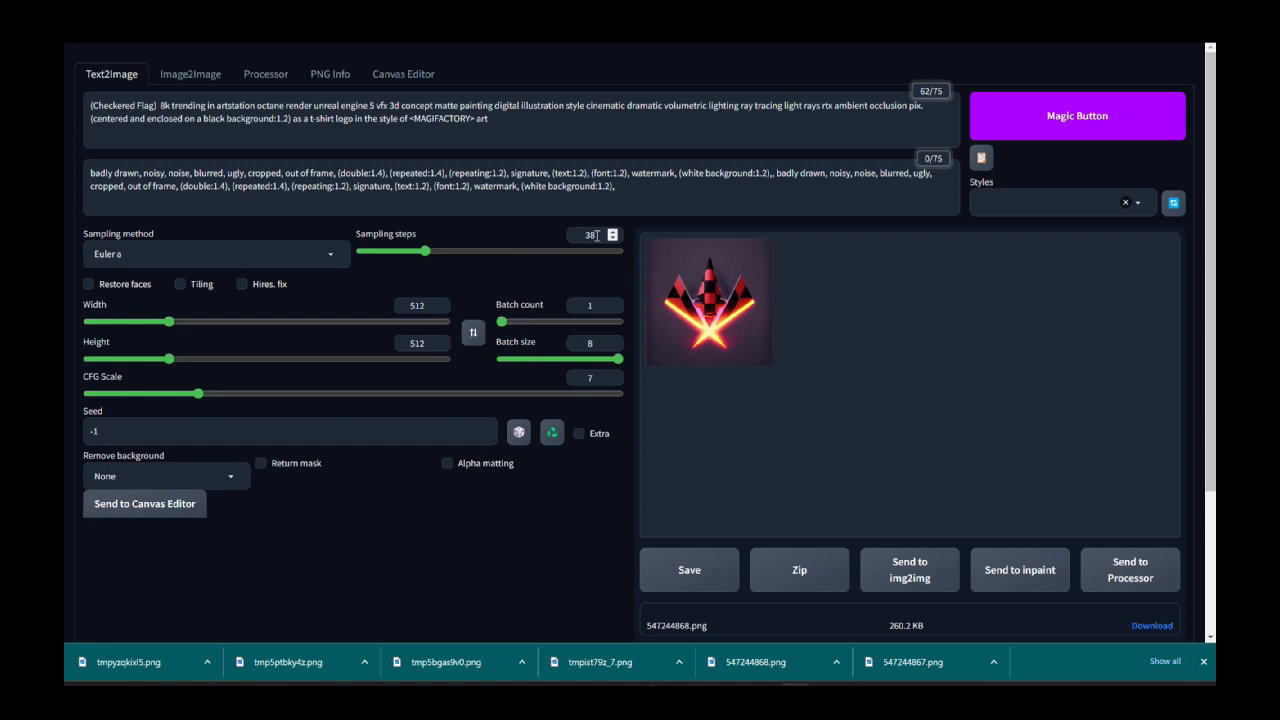
pyautogui.click(410, 251)
pyautogui.click(1015, 127)
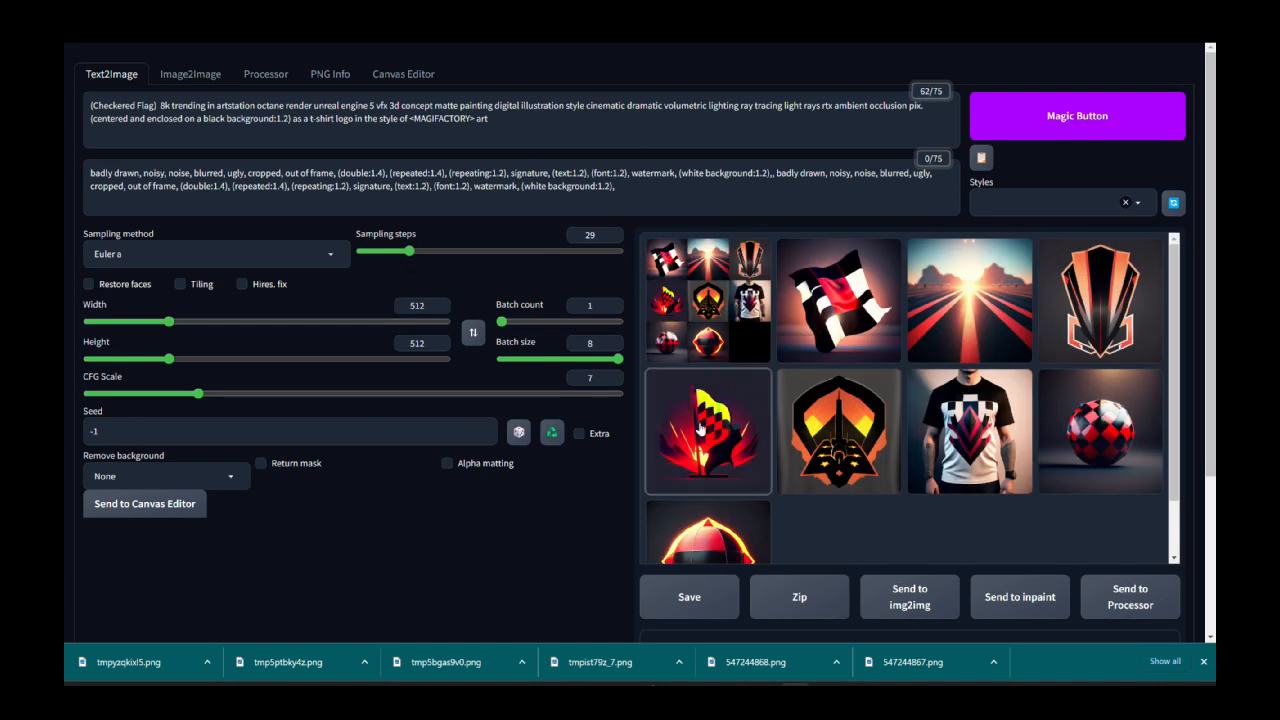
pyautogui.scroll(-1, 760, 417)
pyautogui.scroll(1, 760, 417)
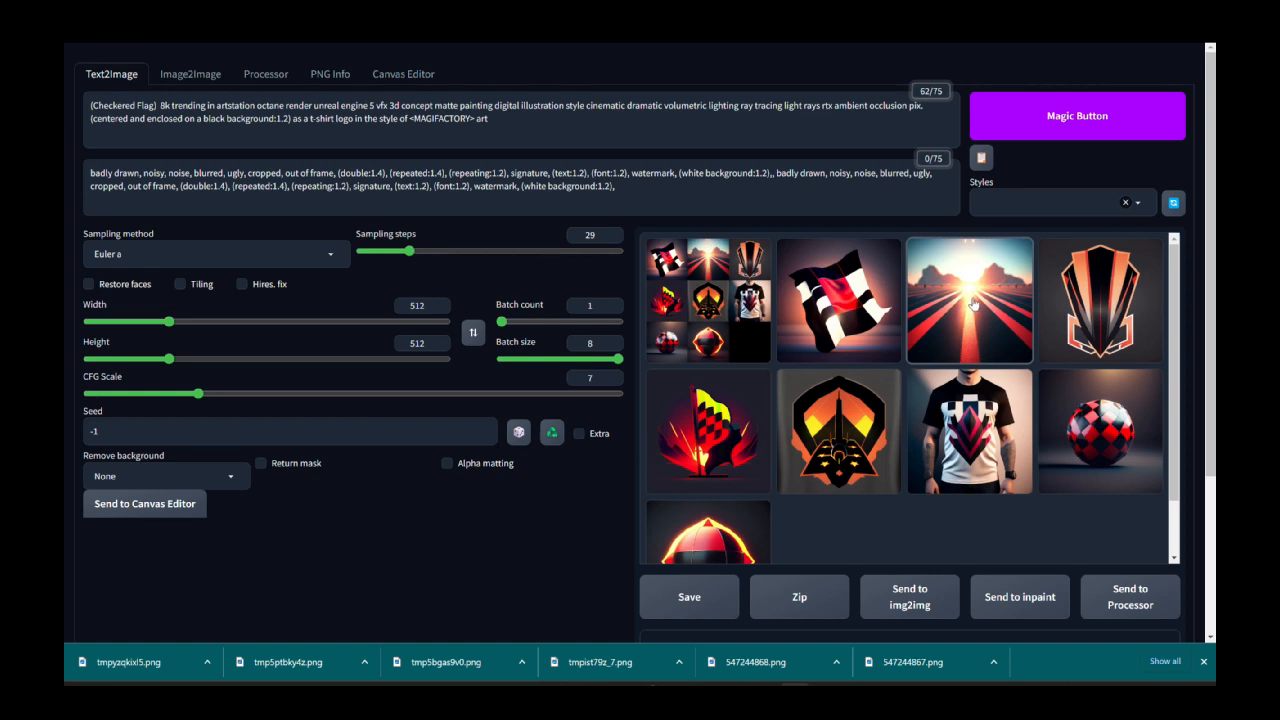
# - Enlarge the generated sunset road image with red stripes and save it to the computer as a PNG
pyautogui.click(973, 302)
pyautogui.rightClick(891, 340)
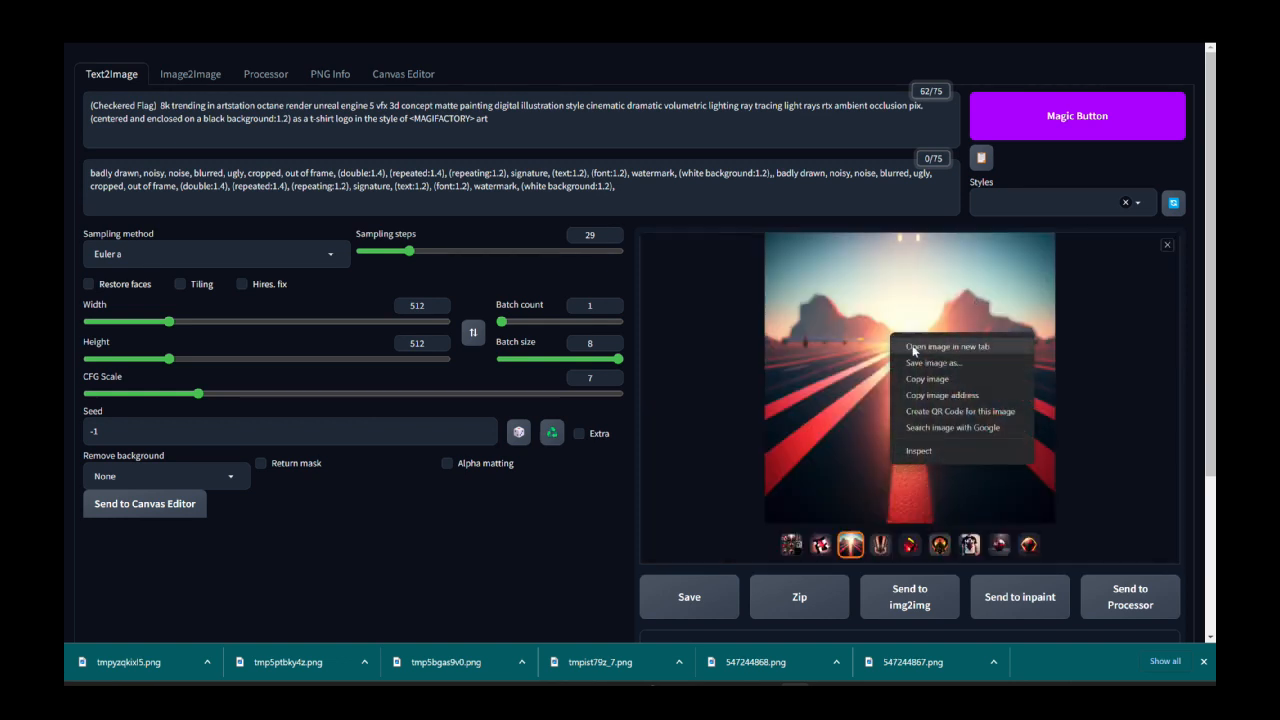
pyautogui.click(930, 363)
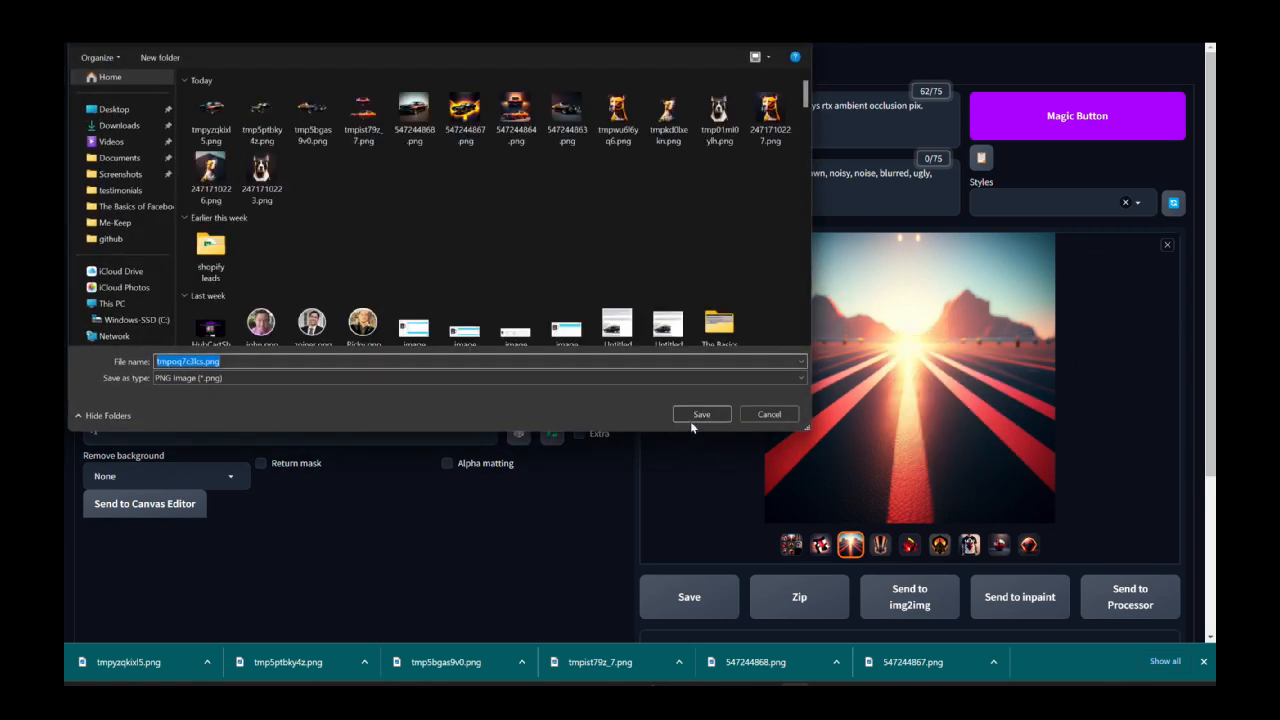
pyautogui.click(692, 418)
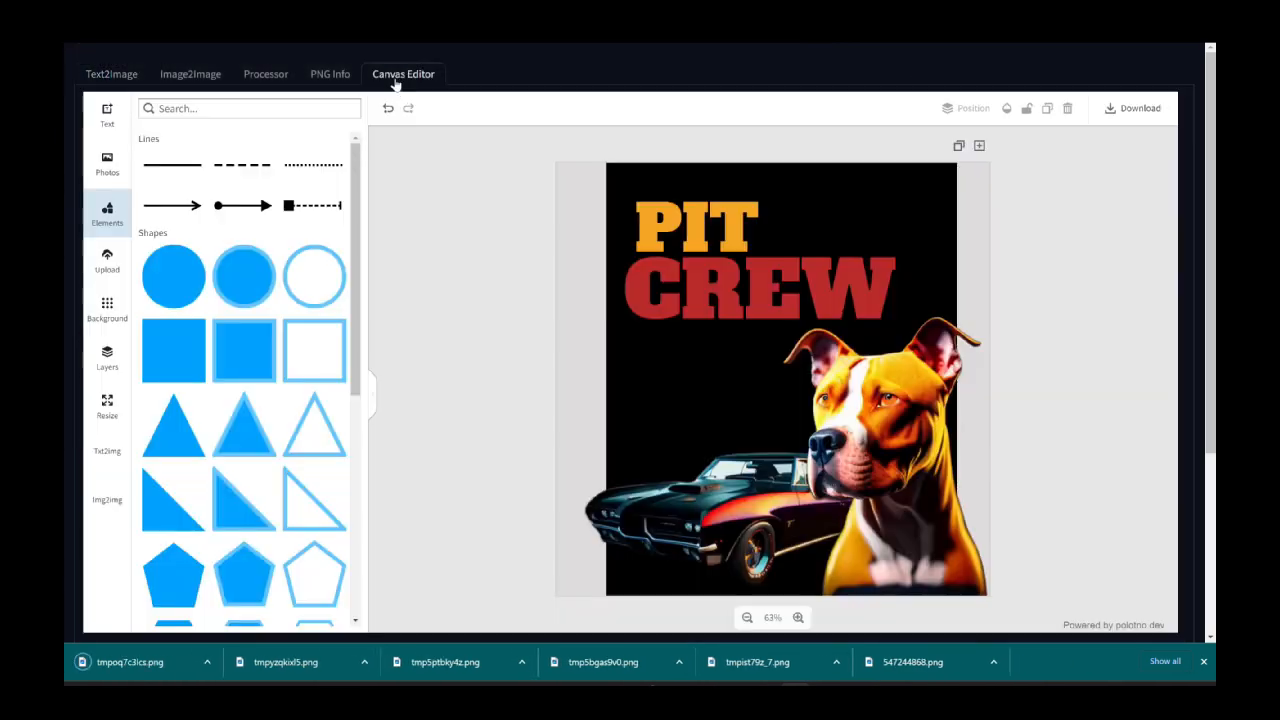
# - Upload the saved sunset road image to the image library of the Canvas Editor
pyautogui.click(403, 74)
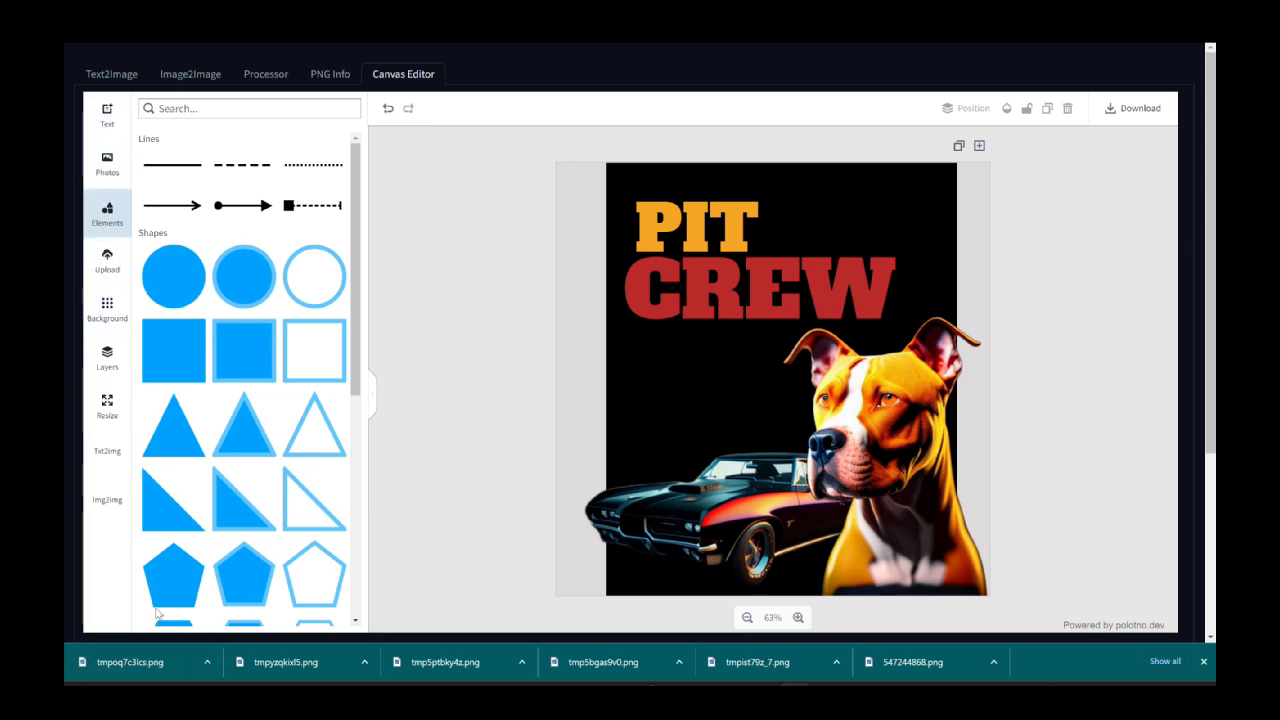
pyautogui.moveTo(152, 673); pyautogui.dragTo(84, 672)
pyautogui.click(104, 267)
pyautogui.moveTo(160, 648); pyautogui.dragTo(267, 139)
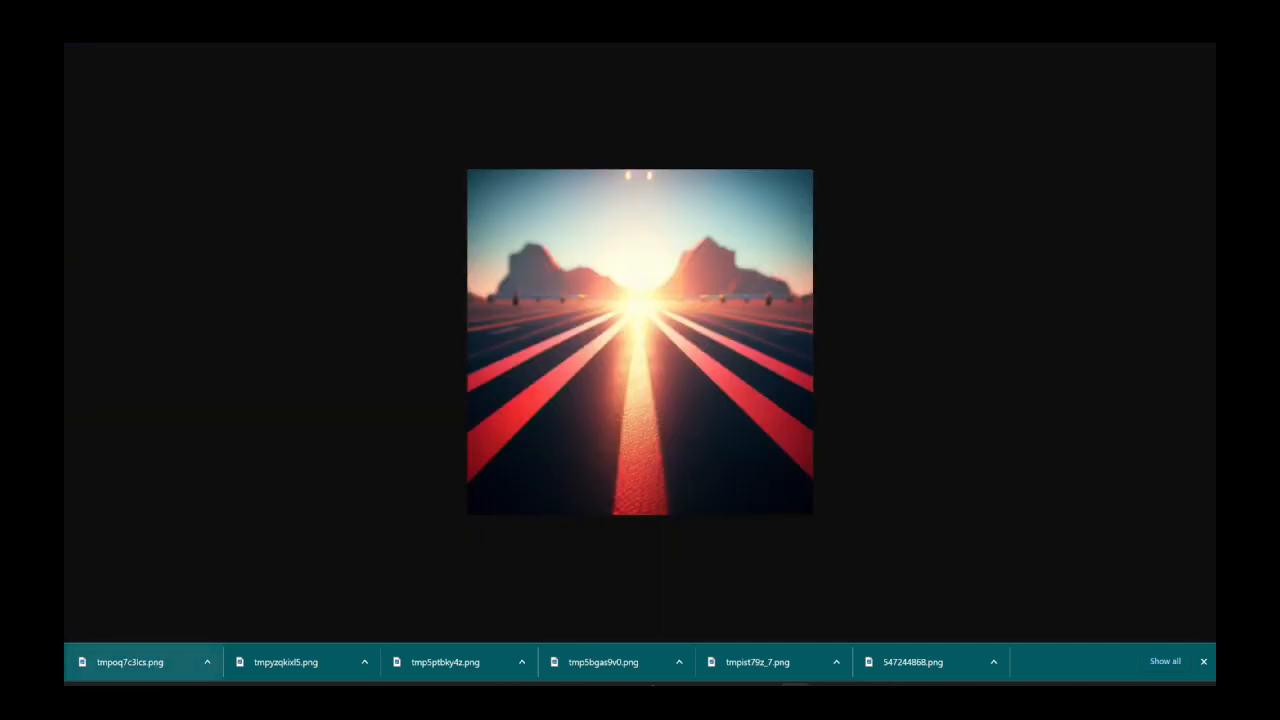
pyautogui.hotkey('alt', 'Left')
pyautogui.click(267, 134)
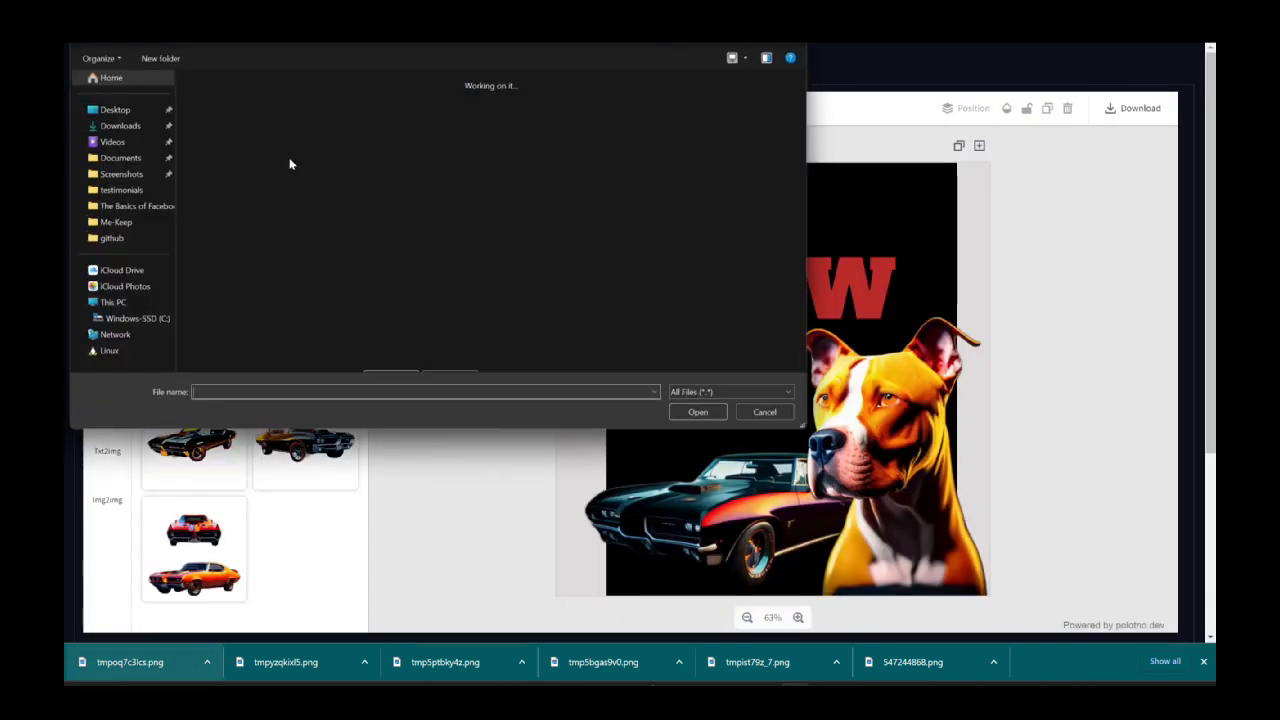
pyautogui.click(466, 256)
pyautogui.click(692, 413)
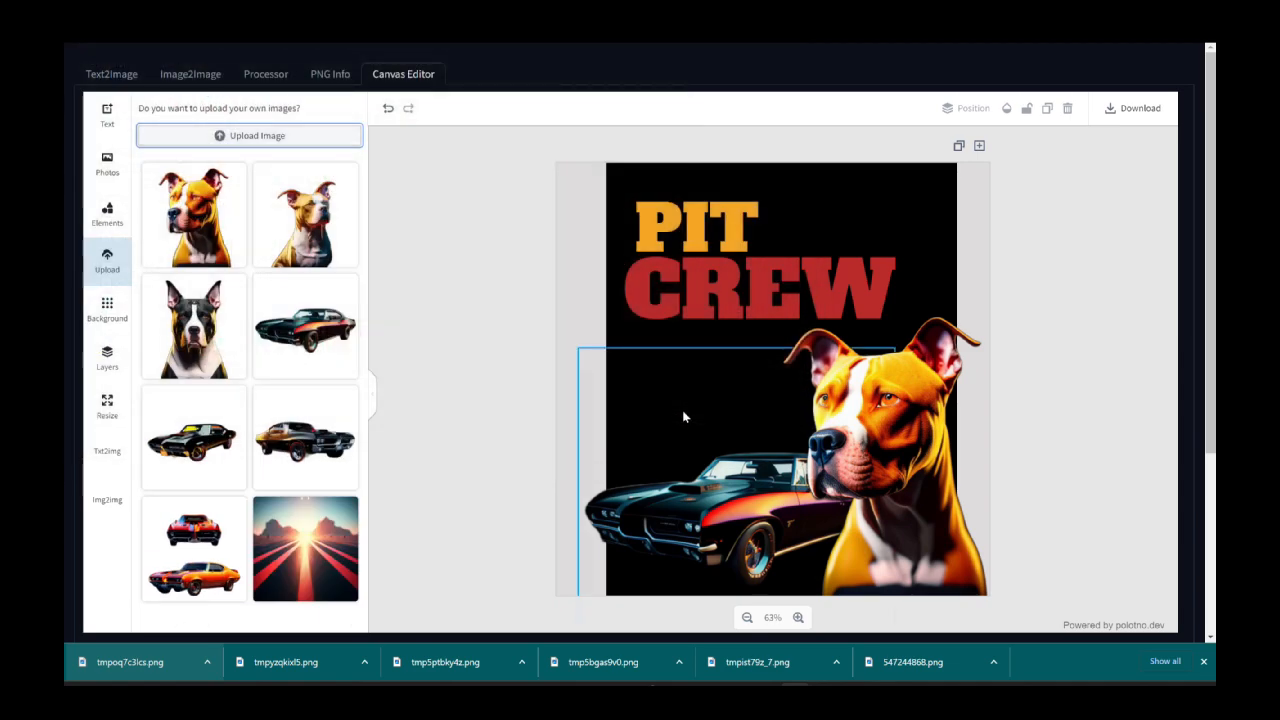
# - Add the sunset road image to the design, enlarge it to fill the whole canvas and send it to the bottom layer
pyautogui.click(296, 551)
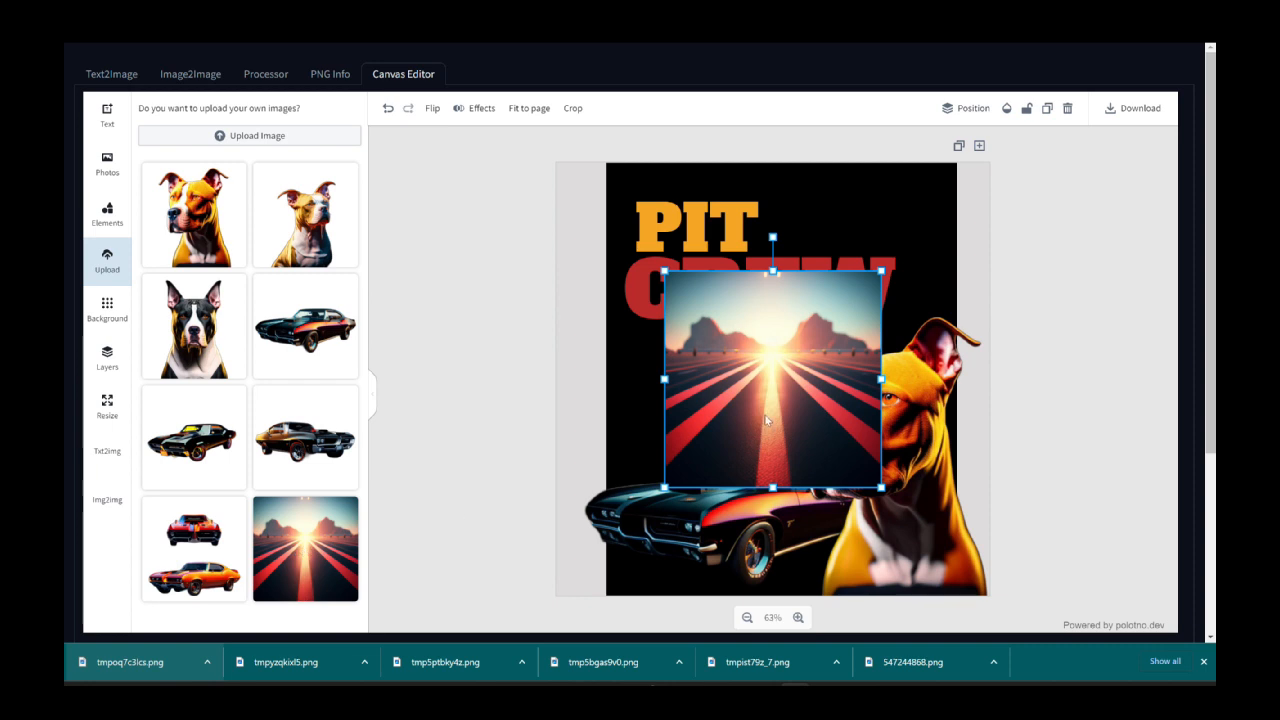
pyautogui.moveTo(725, 436); pyautogui.dragTo(657, 310)
pyautogui.moveTo(775, 381); pyautogui.dragTo(1014, 582)
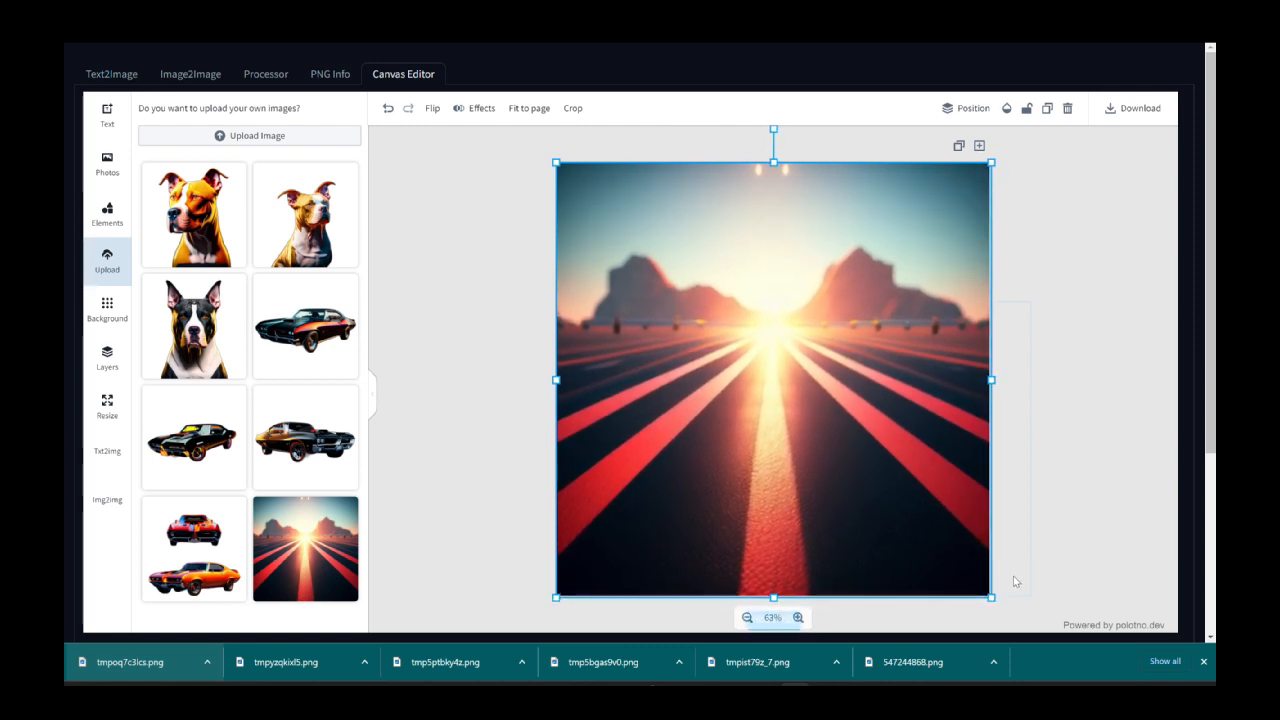
pyautogui.click(962, 108)
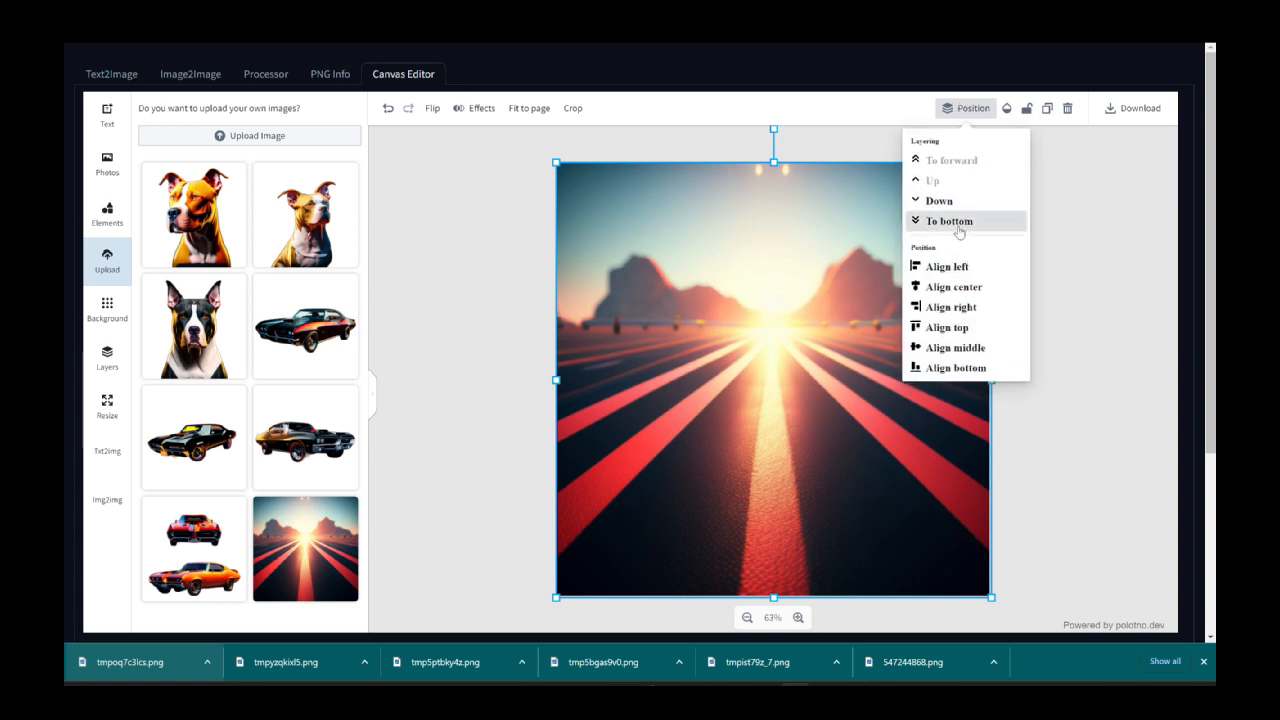
pyautogui.click(955, 222)
pyautogui.click(496, 384)
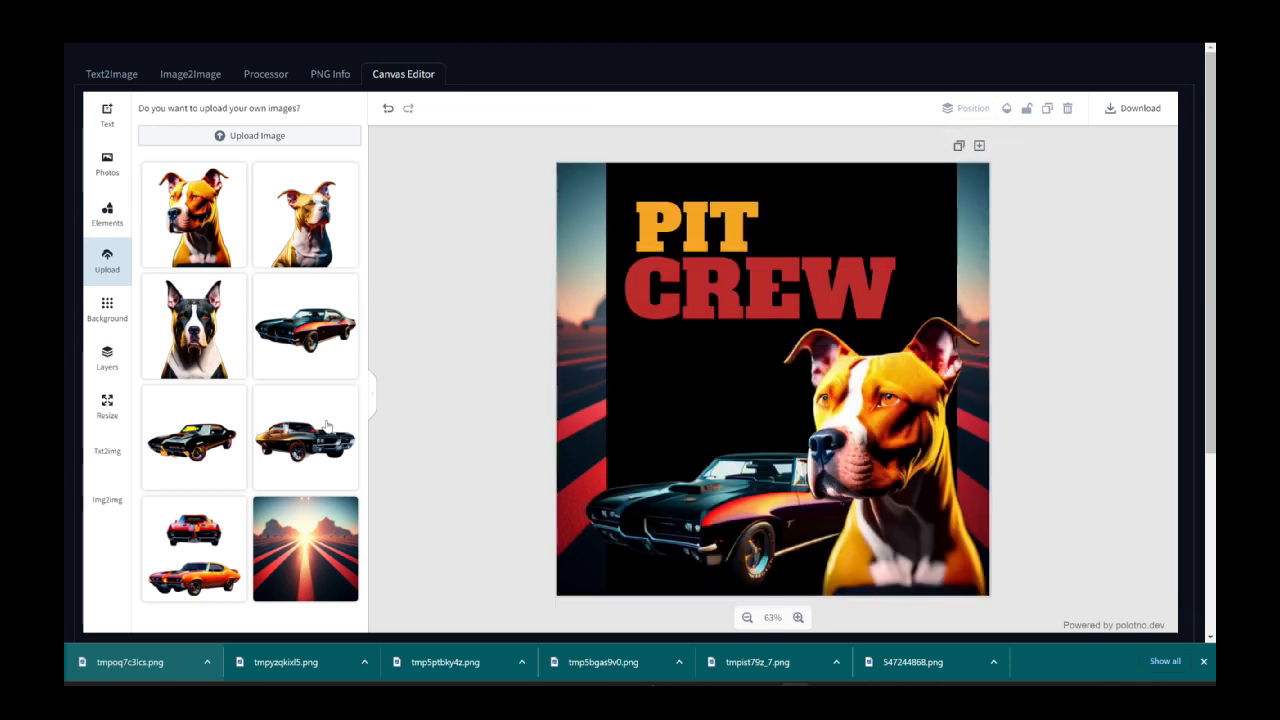
# - Make the fill of the black background rectangle fully transparent by setting its alpha to 0
pyautogui.click(614, 413)
pyautogui.click(641, 184)
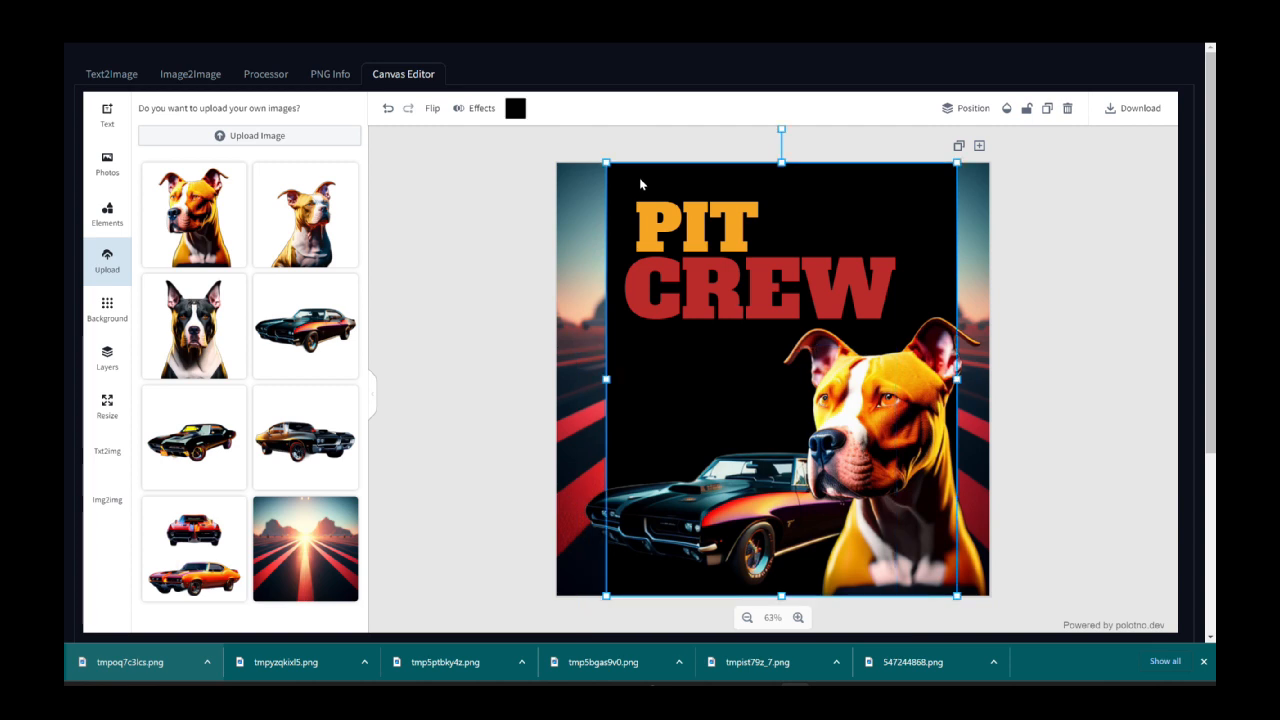
pyautogui.rightClick(641, 184)
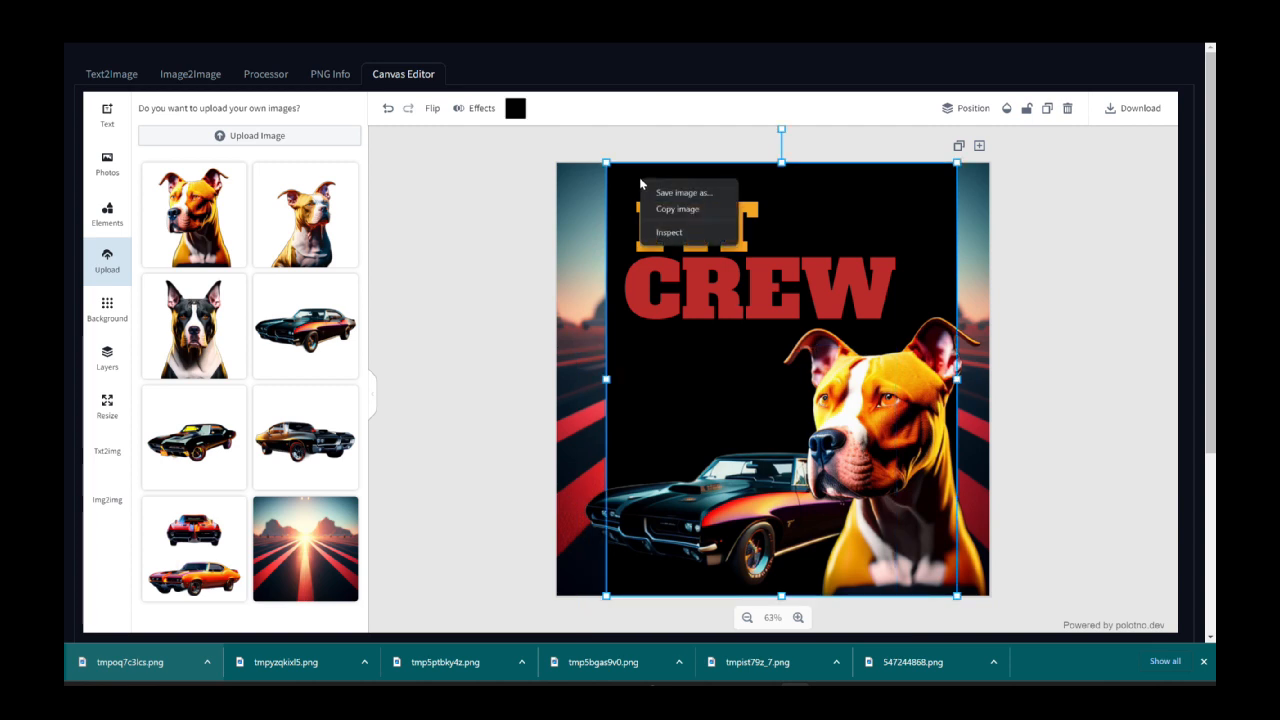
pyautogui.click(515, 114)
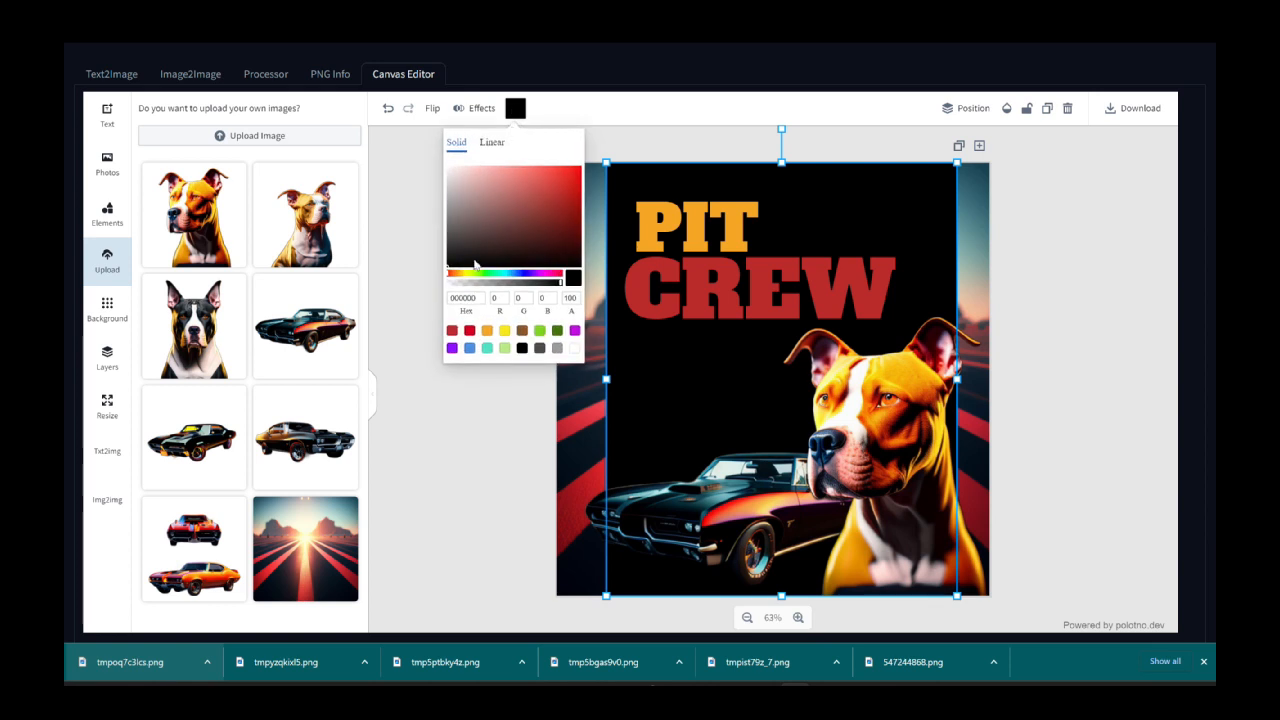
pyautogui.moveTo(485, 284); pyautogui.dragTo(435, 287)
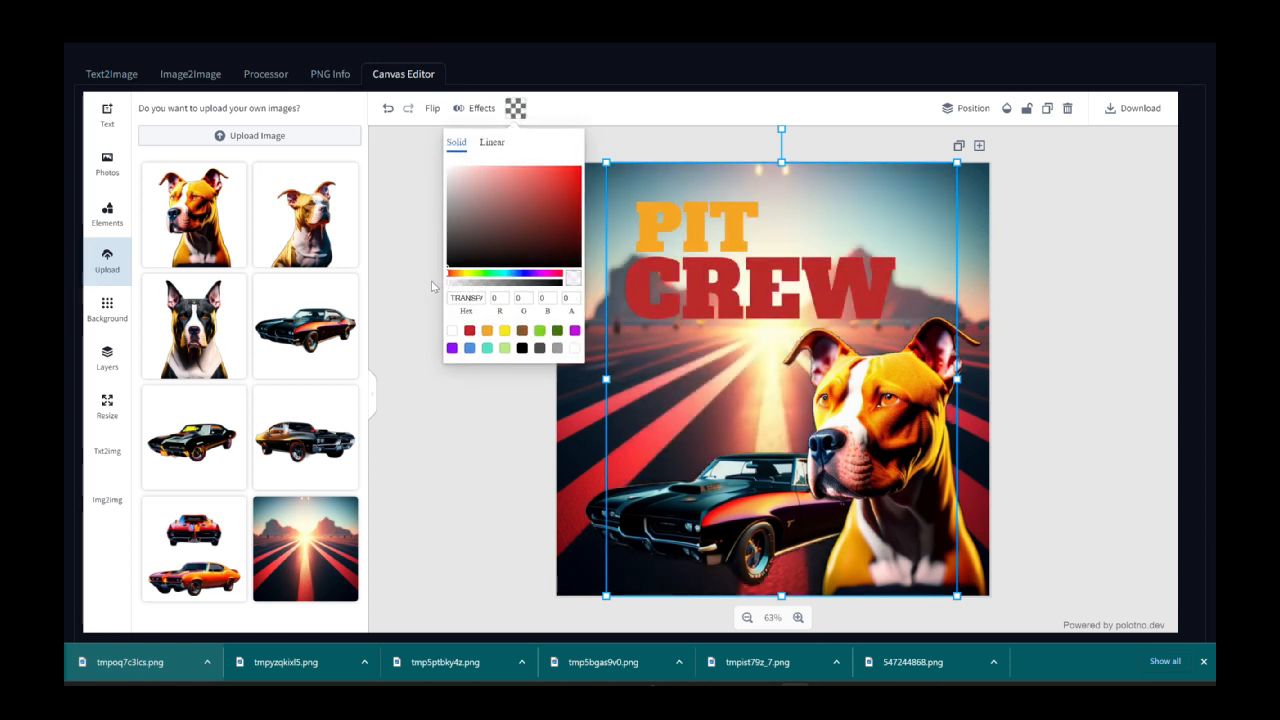
pyautogui.click(407, 313)
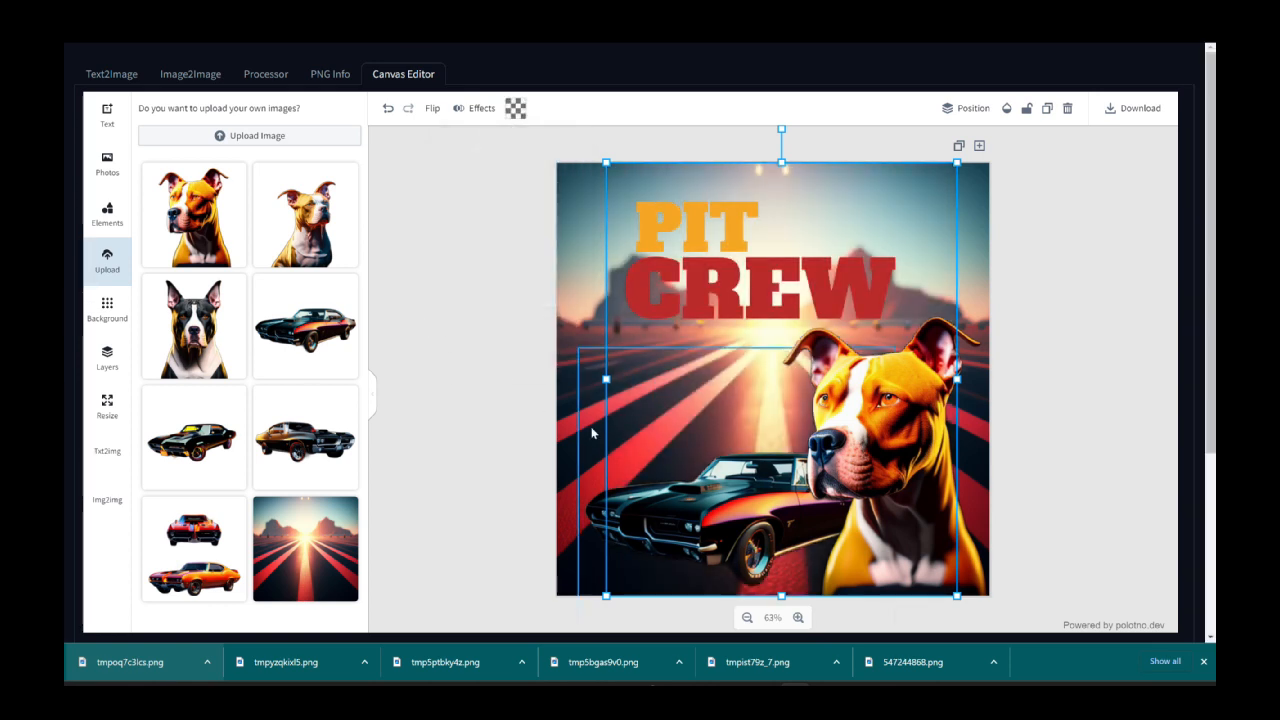
# - Enlarge the black car to start at the canvas's left edge and enlarge the pitbull in front of it
pyautogui.click(604, 383)
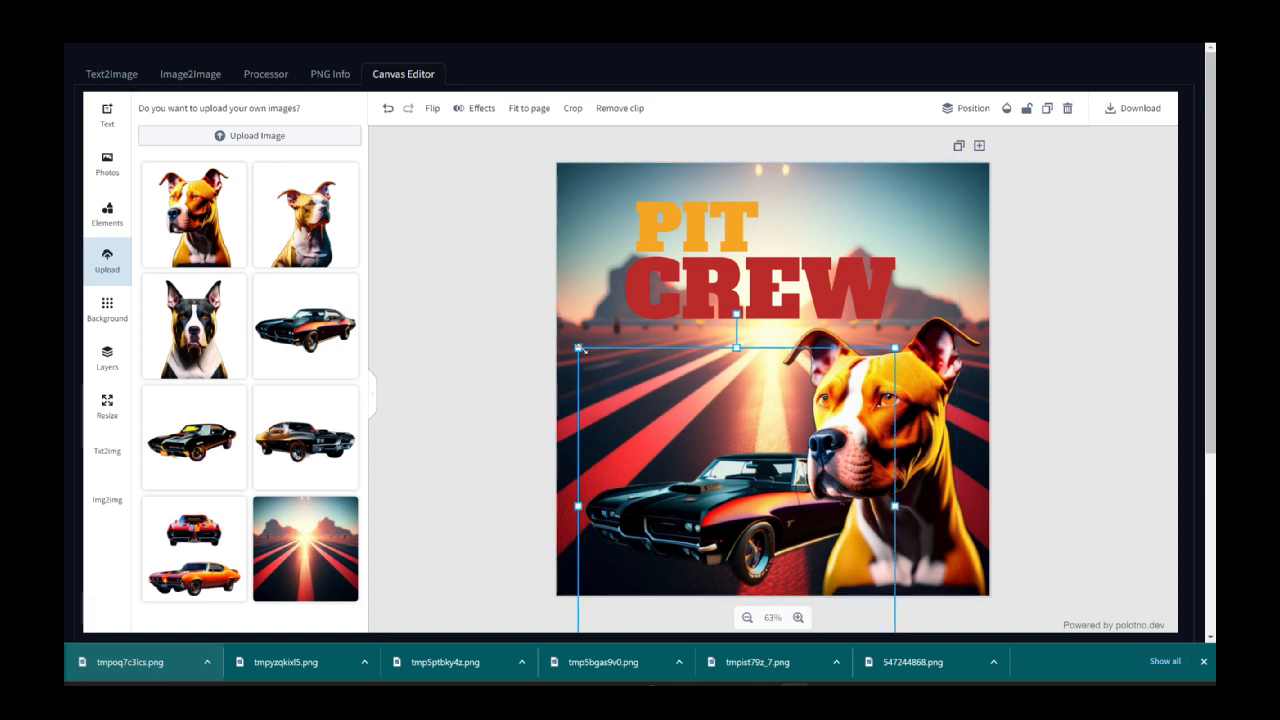
pyautogui.moveTo(578, 349); pyautogui.dragTo(563, 293)
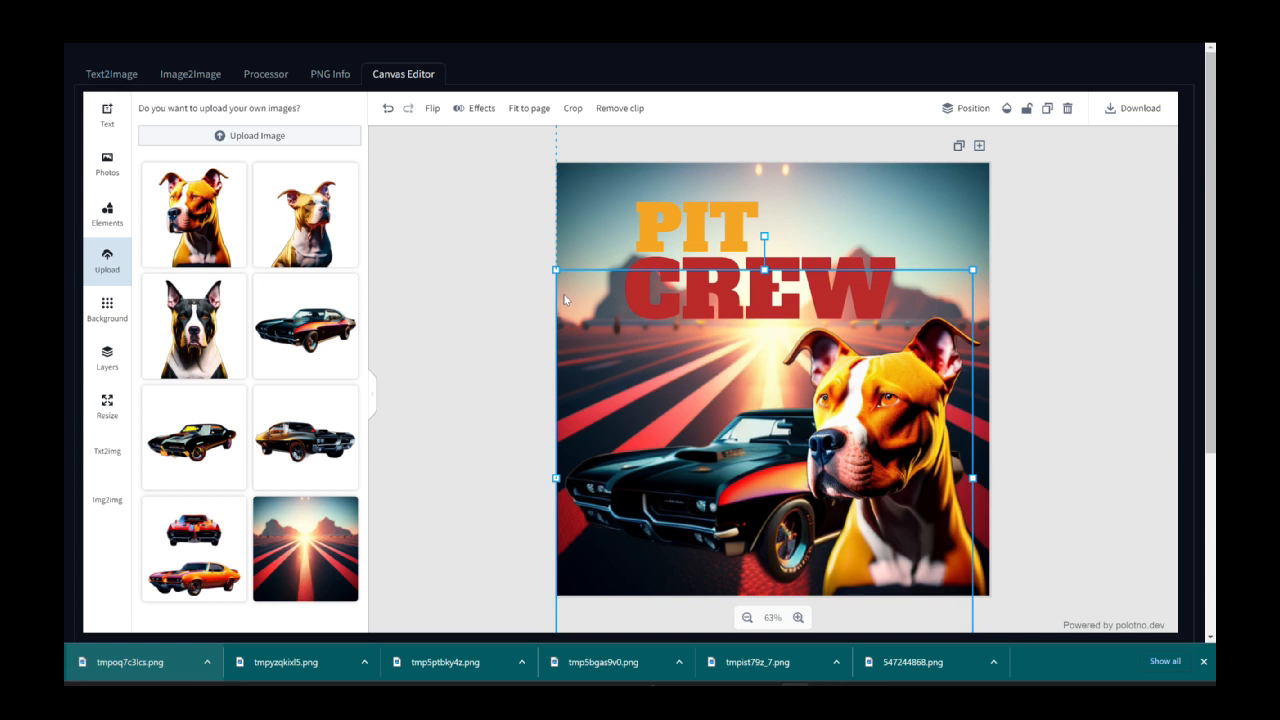
pyautogui.click(863, 408)
pyautogui.moveTo(736, 301); pyautogui.dragTo(680, 245)
pyautogui.moveTo(1005, 282); pyautogui.dragTo(1015, 278)
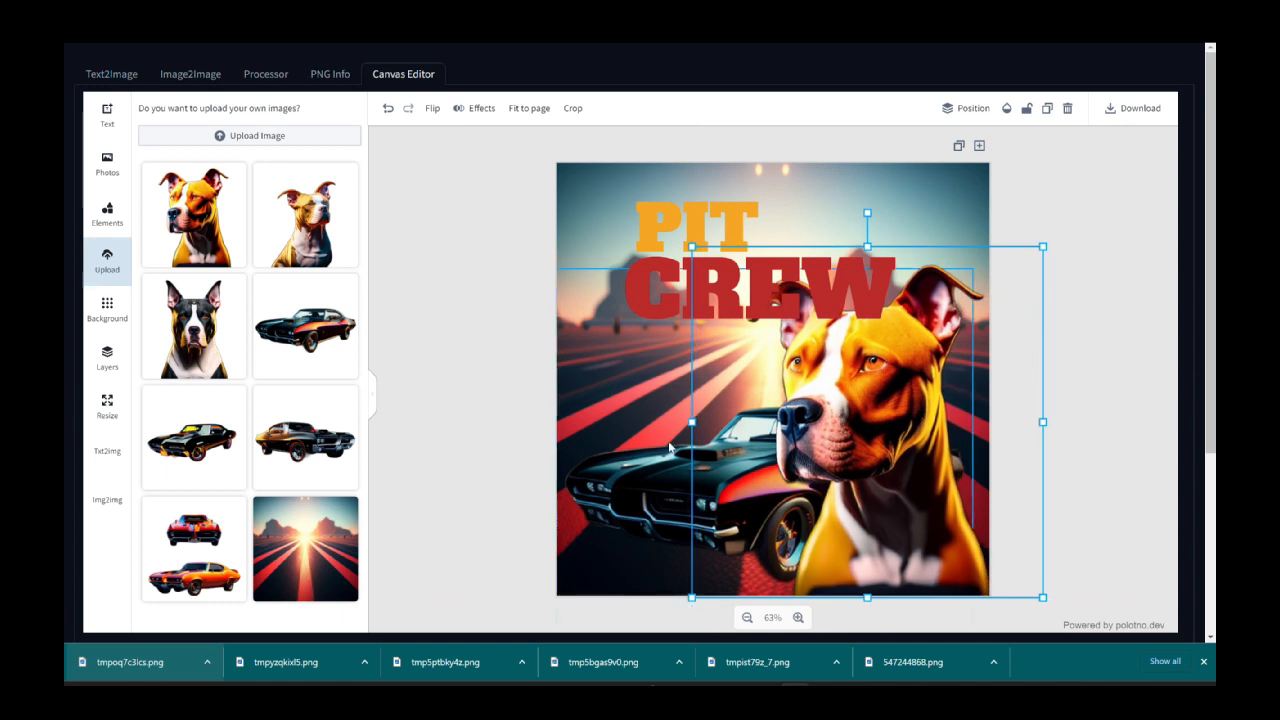
pyautogui.click(455, 214)
# - Set the background rectangle's black fill to alpha 45 and shorten the rectangle to a band behind the PIT CREW title
pyautogui.click(627, 174)
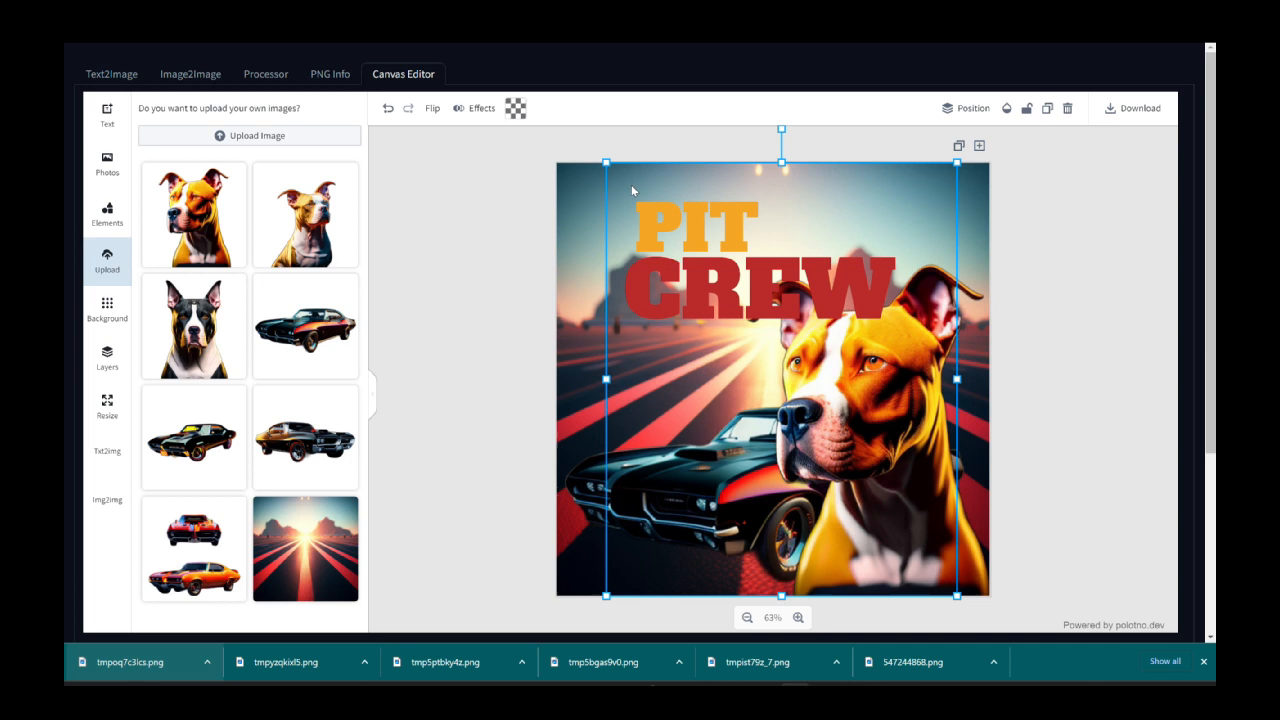
pyautogui.click(515, 108)
pyautogui.moveTo(441, 222)
pyautogui.mouseDown()
pyautogui.moveTo(421, 283)
pyautogui.moveTo(501, 285)
pyautogui.mouseUp()
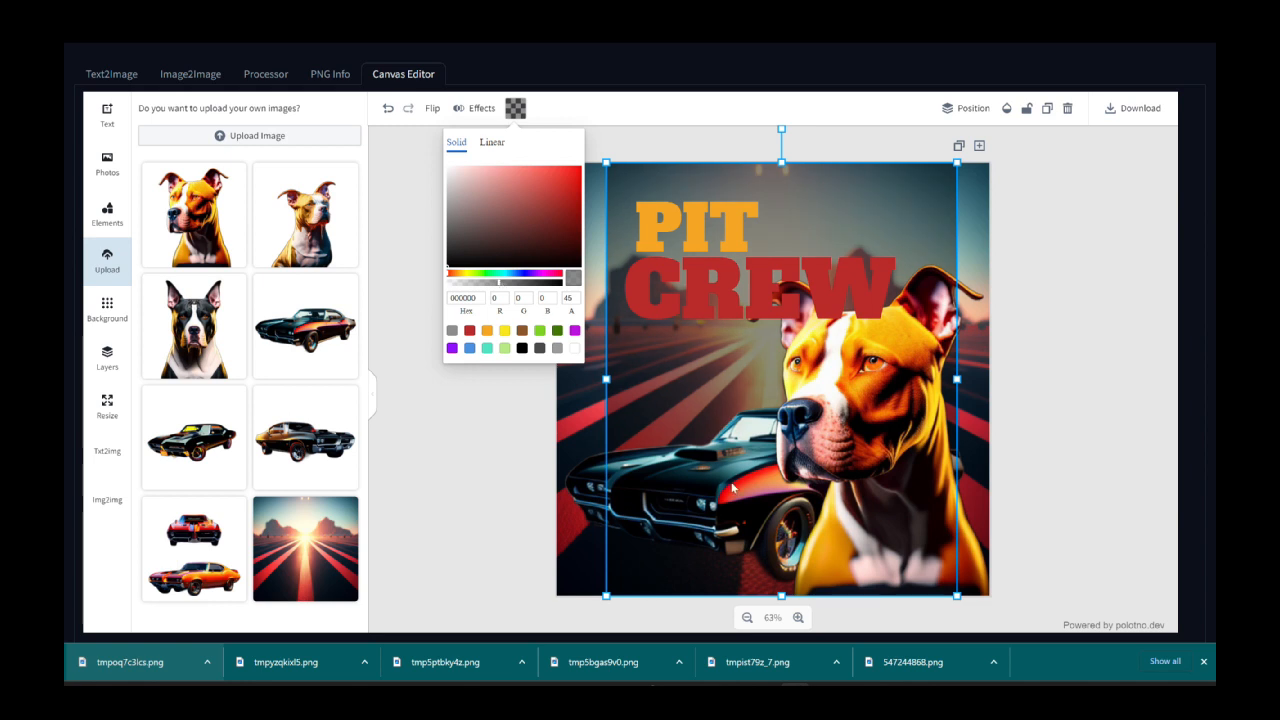
pyautogui.click(783, 598)
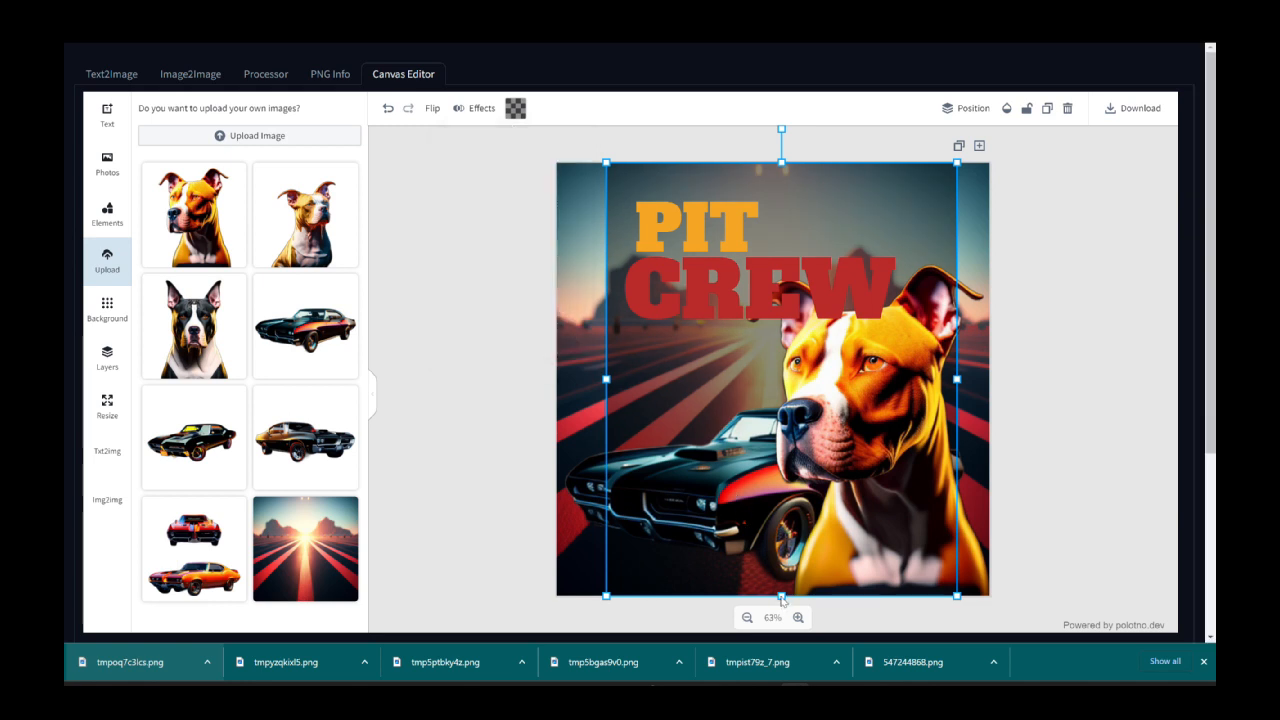
pyautogui.moveTo(781, 595); pyautogui.dragTo(770, 346)
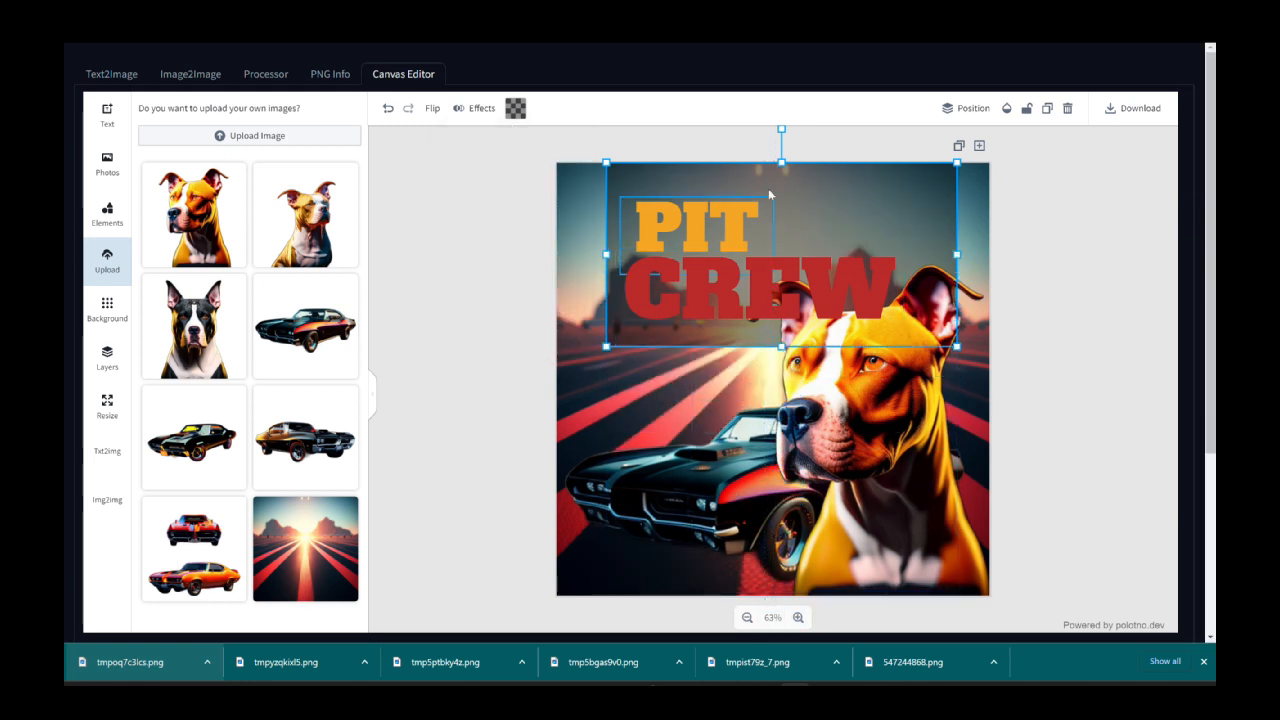
pyautogui.moveTo(780, 163); pyautogui.dragTo(781, 185)
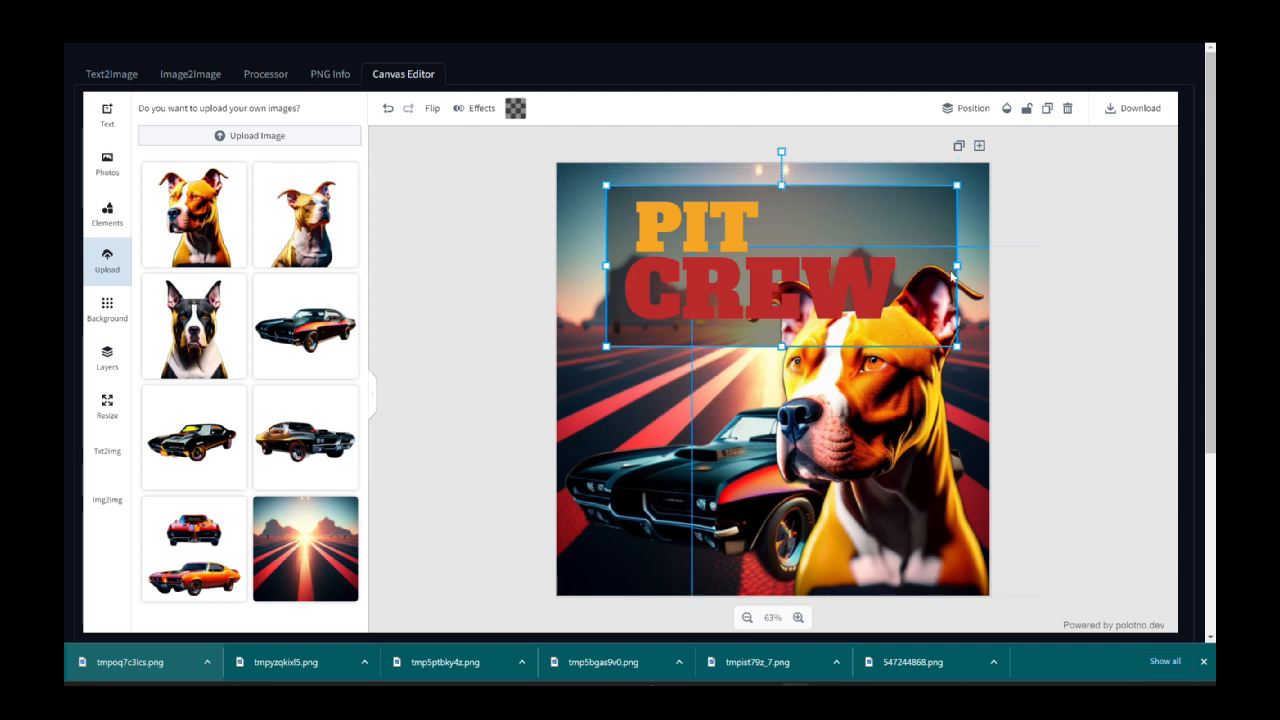
# - Widen the semi-transparent band behind the PIT CREW title to span the full width of the canvas
pyautogui.moveTo(956, 265); pyautogui.dragTo(989, 265)
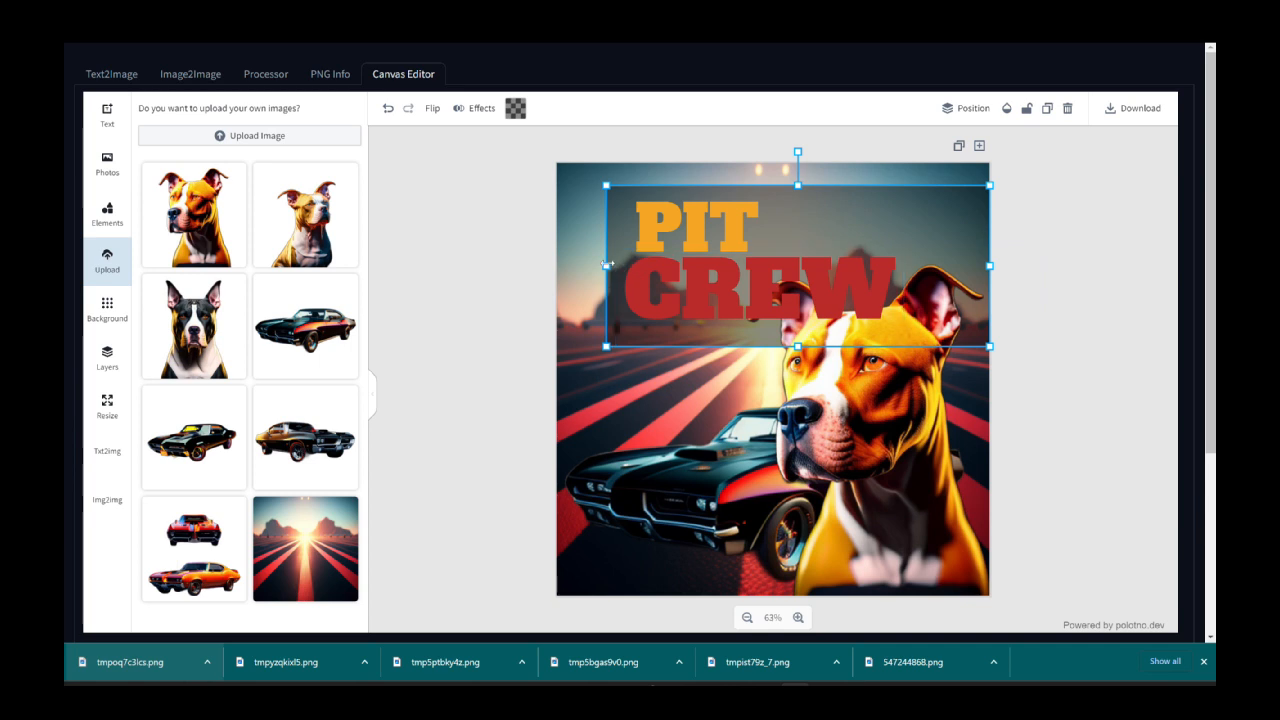
pyautogui.moveTo(606, 265); pyautogui.dragTo(556, 265)
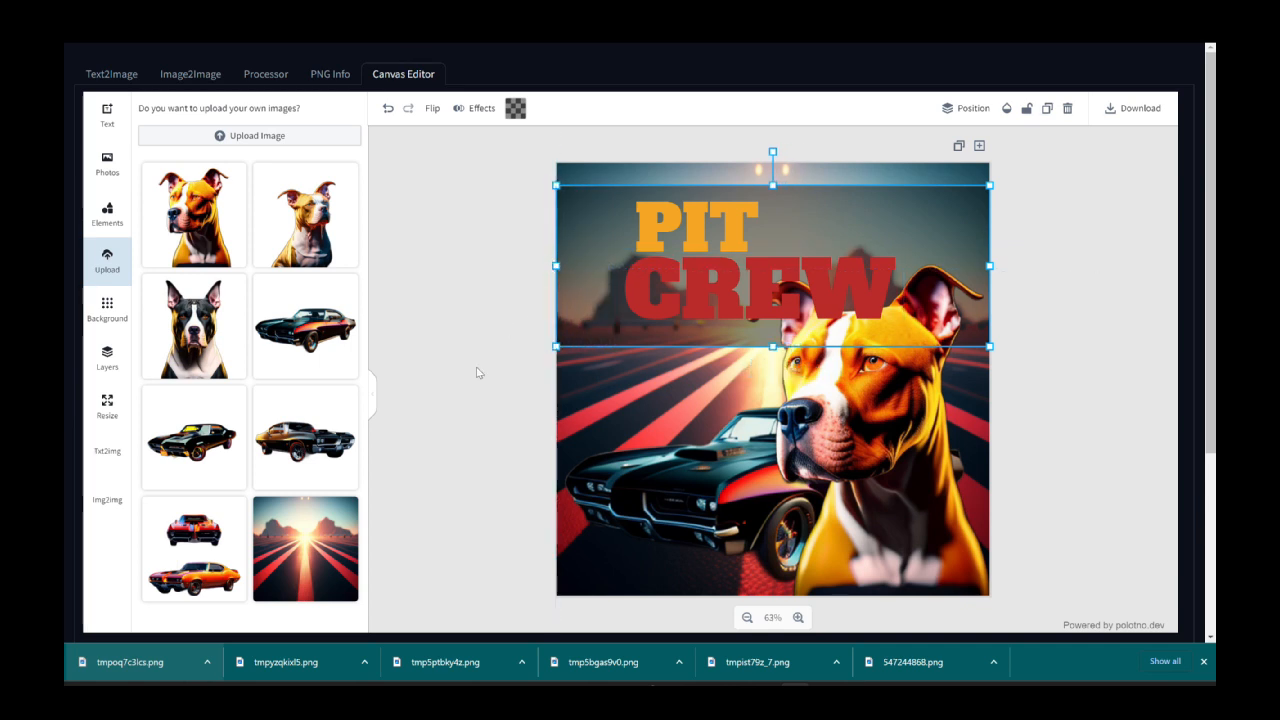
# - Try a white and a black fill on the CREW text and undo both colour changes
pyautogui.click(664, 289)
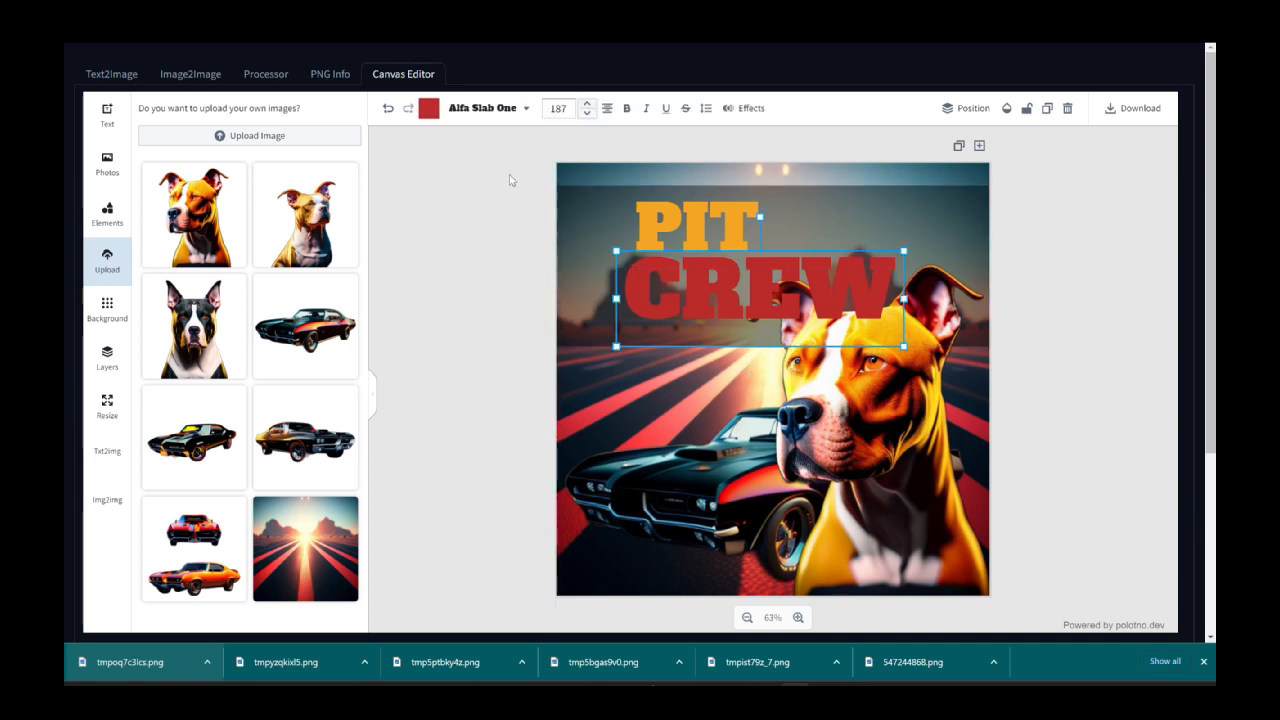
pyautogui.click(429, 108)
pyautogui.moveTo(424, 196); pyautogui.dragTo(337, 152)
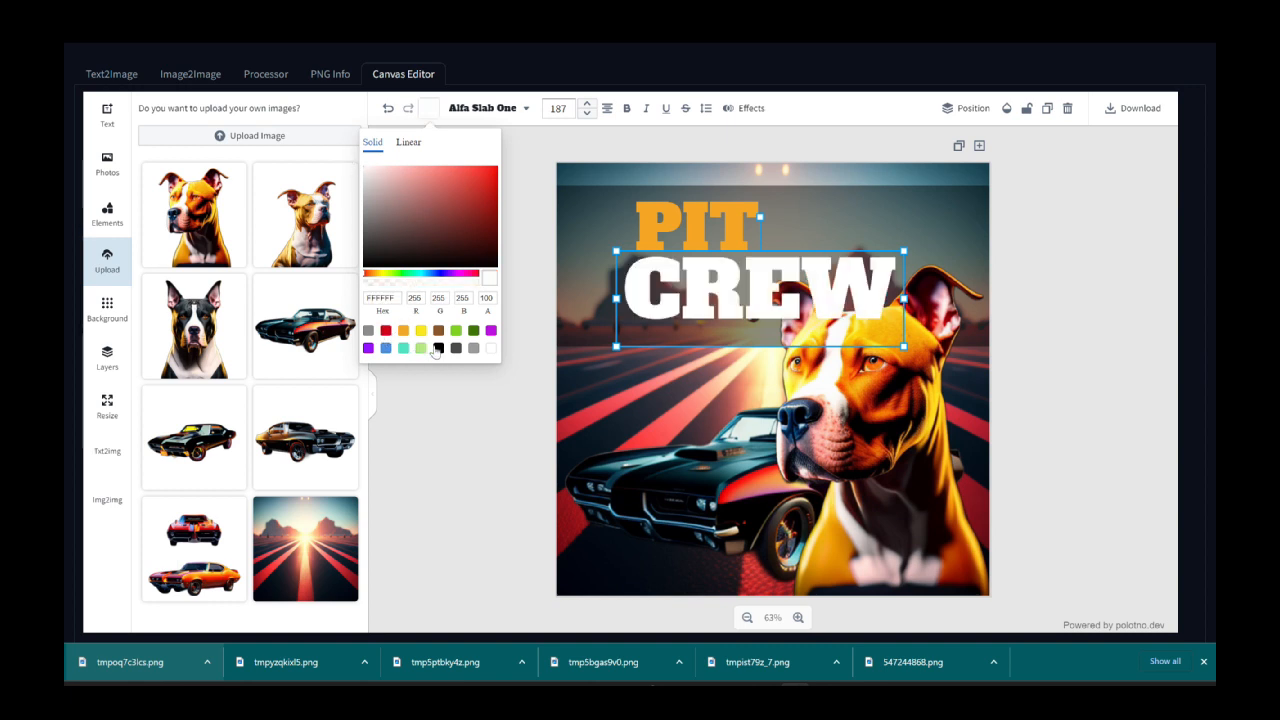
pyautogui.click(438, 347)
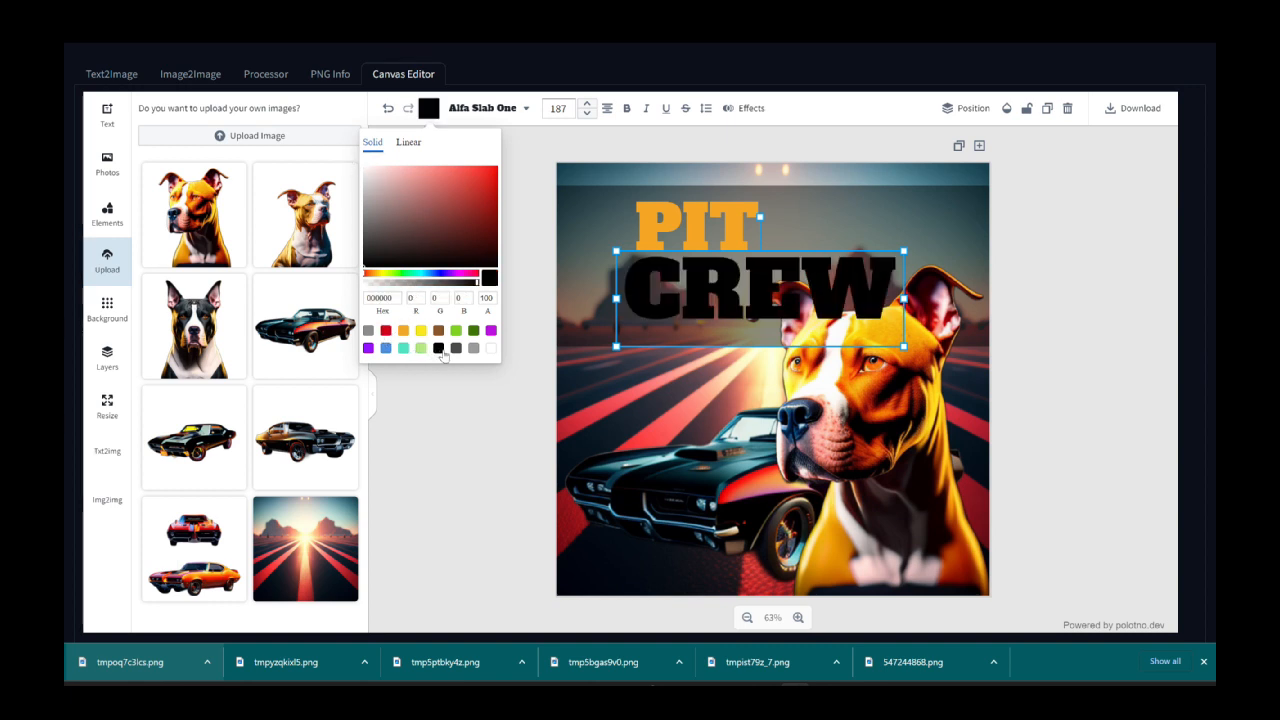
pyautogui.click(388, 110)
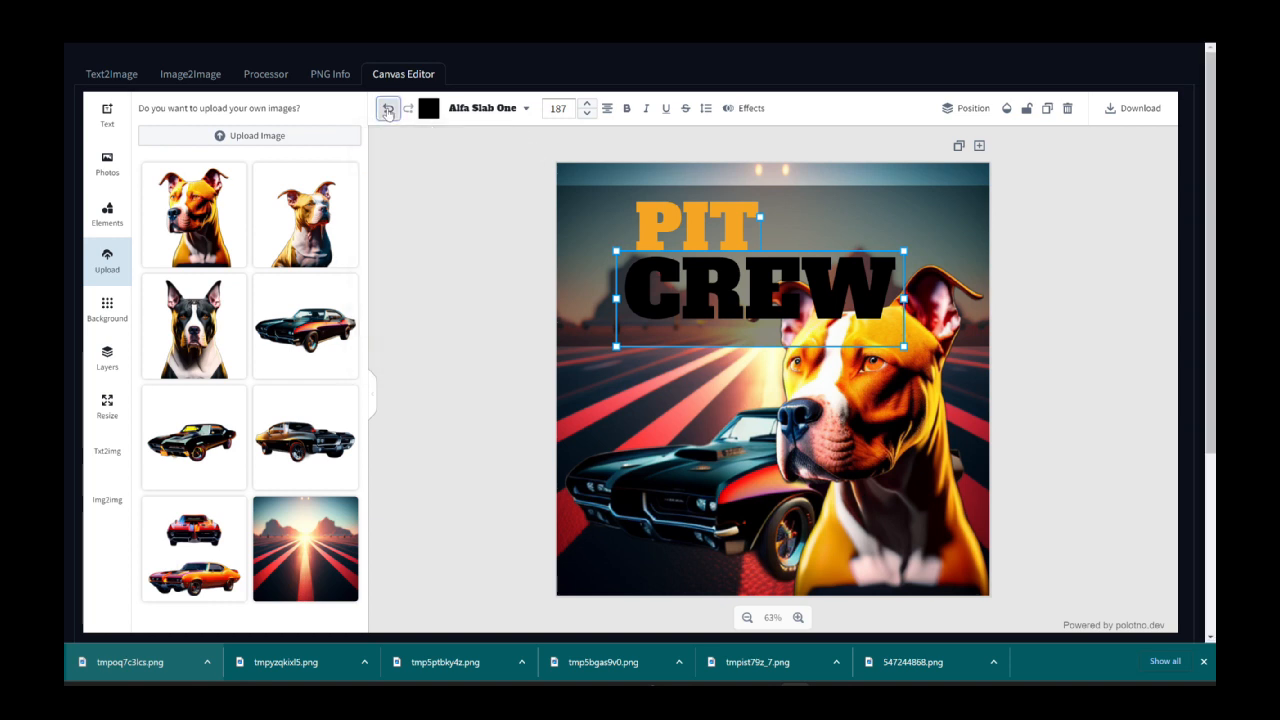
pyautogui.click(388, 110)
pyautogui.click(388, 110)
pyautogui.click(388, 110)
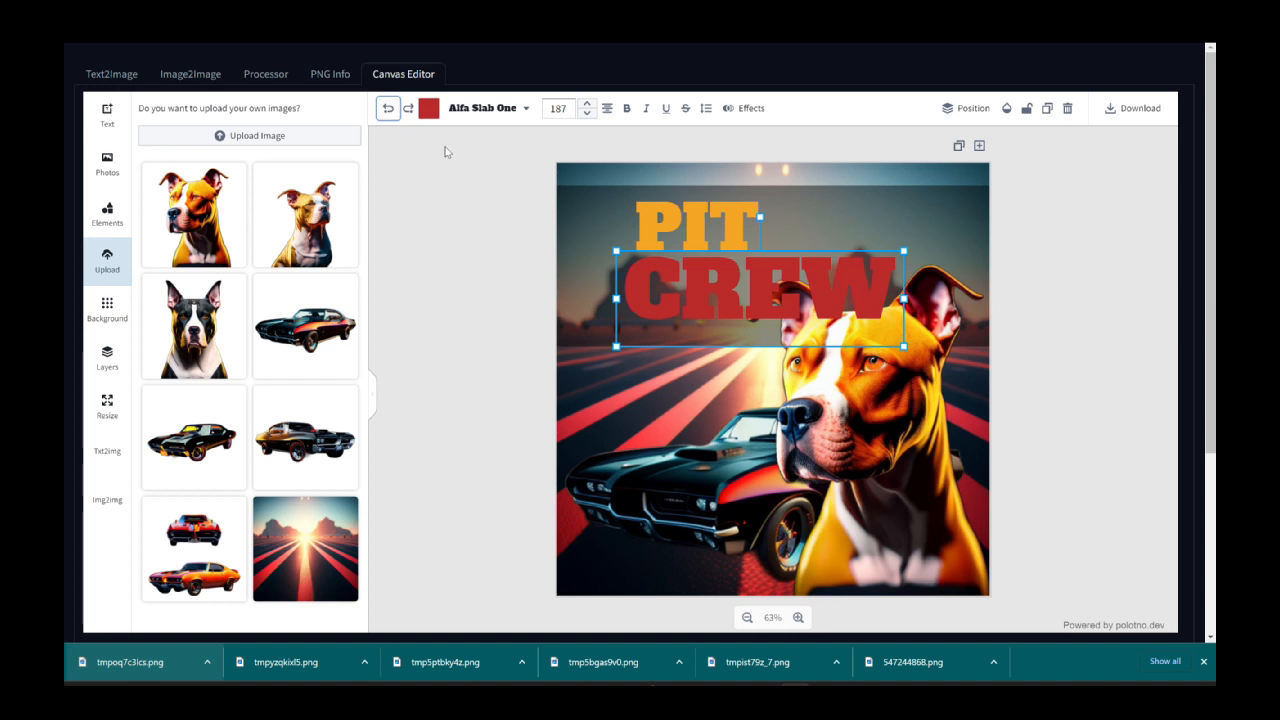
# - Enable a text stroke on the CREW text and set the stroke colour to white (FFFFFF)
pyautogui.click(744, 108)
pyautogui.click(811, 177)
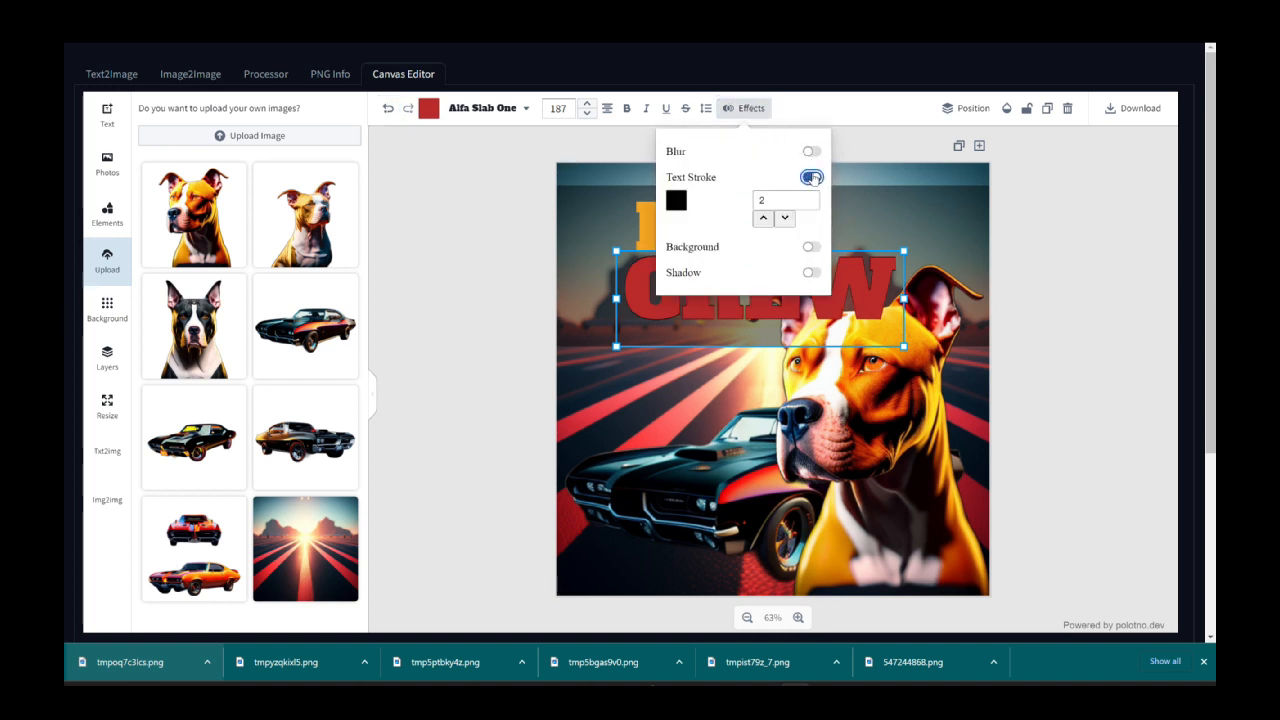
pyautogui.click(676, 200)
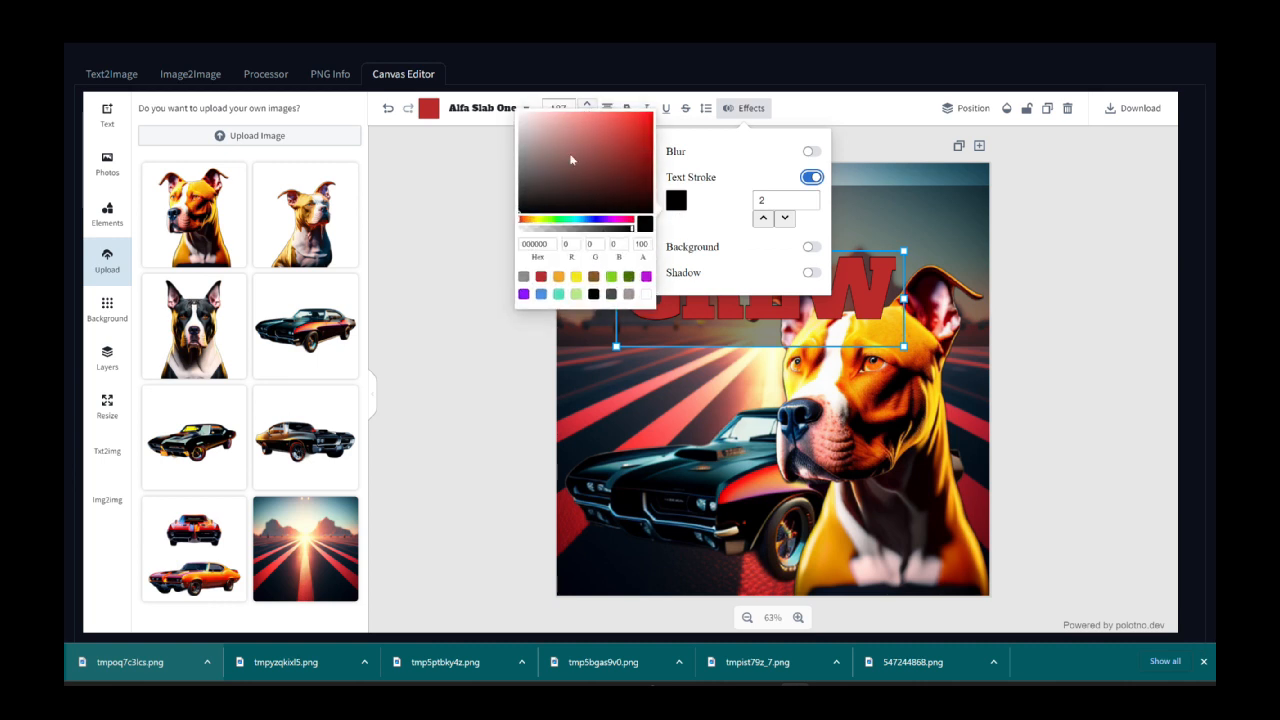
pyautogui.moveTo(572, 158); pyautogui.dragTo(491, 95)
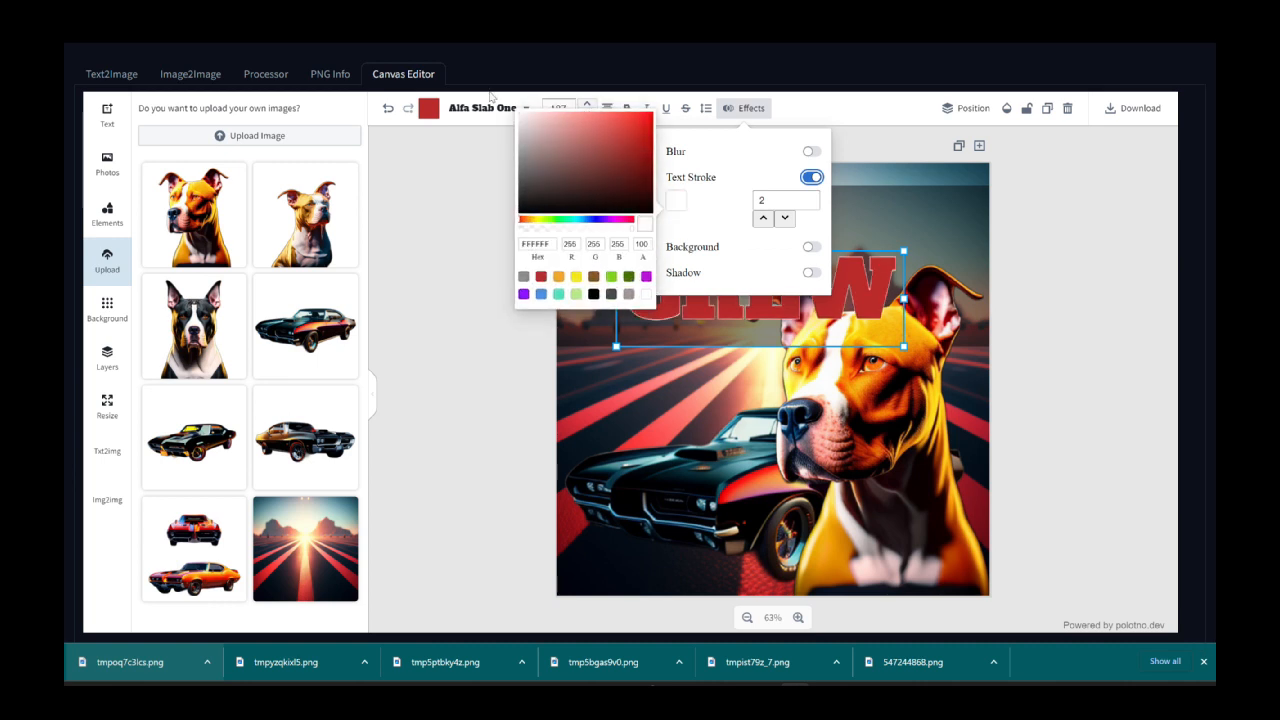
pyautogui.click(769, 219)
pyautogui.click(769, 218)
pyautogui.click(791, 268)
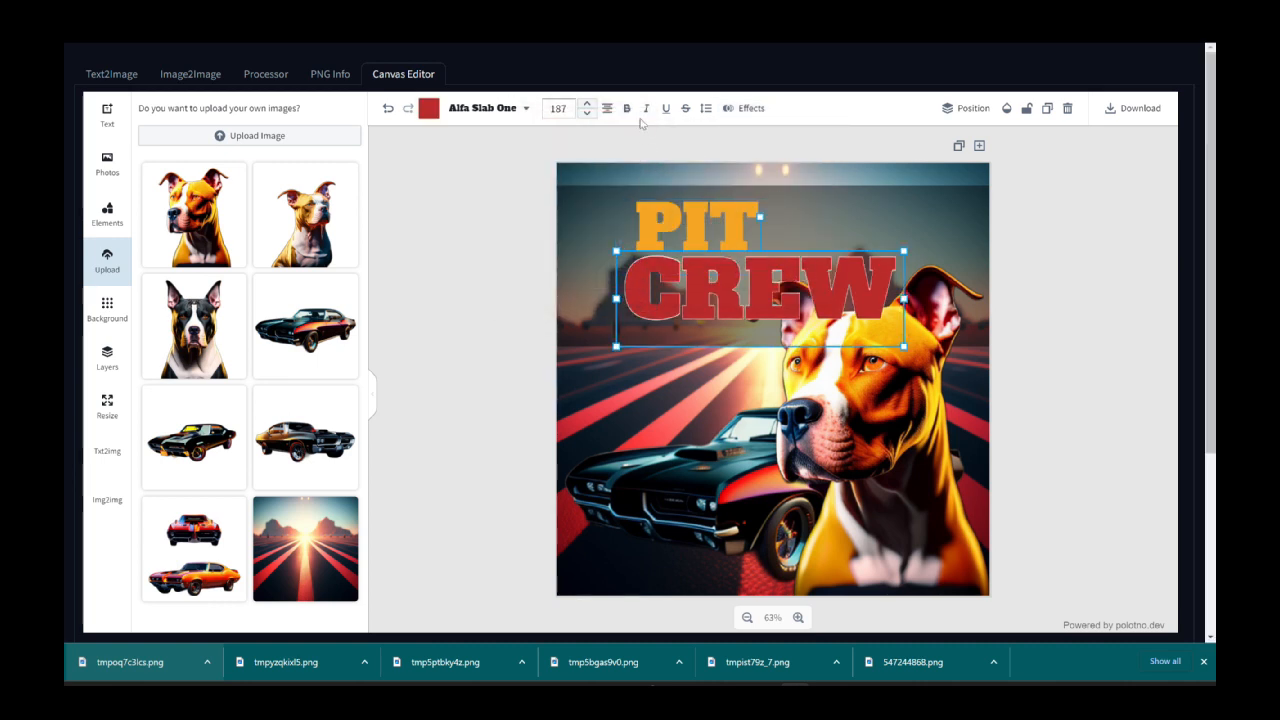
# - Set the width of the white text stroke on CREW to 10
pyautogui.click(745, 108)
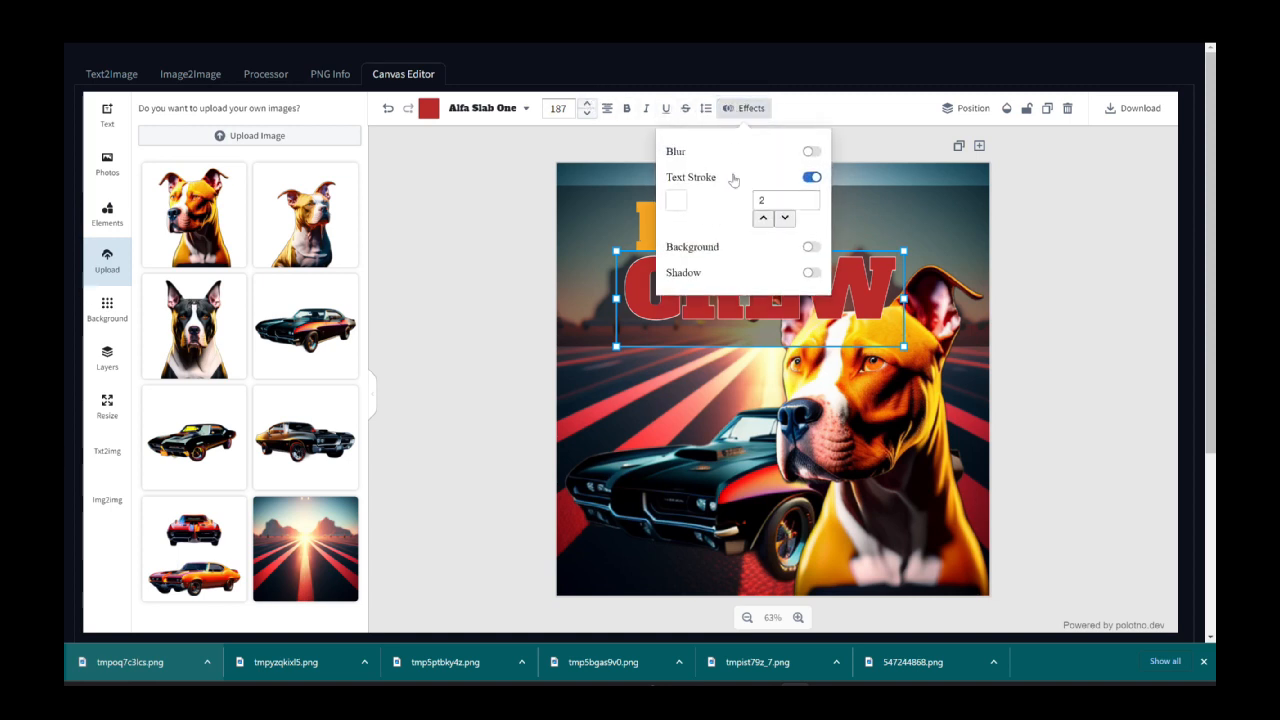
pyautogui.click(767, 219)
pyautogui.click(767, 219)
pyautogui.click(766, 219)
pyautogui.click(766, 219)
pyautogui.click(765, 219)
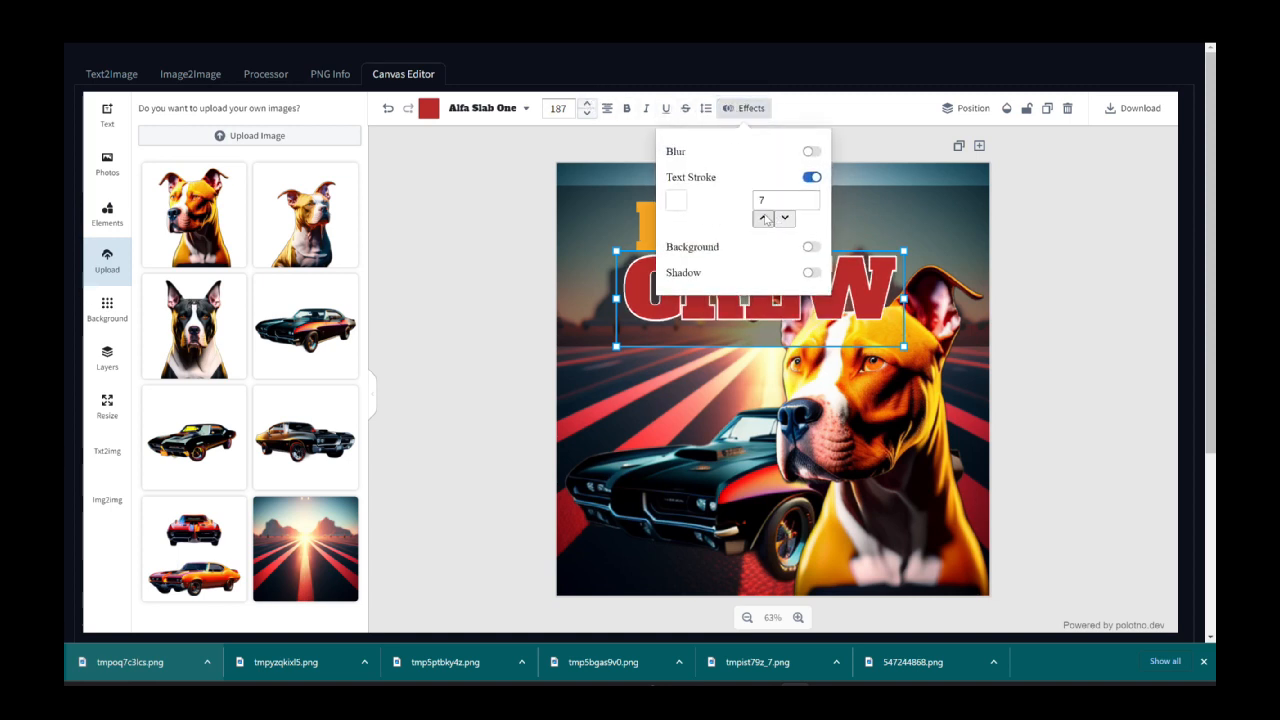
pyautogui.click(765, 219)
pyautogui.click(765, 219)
pyautogui.click(765, 219)
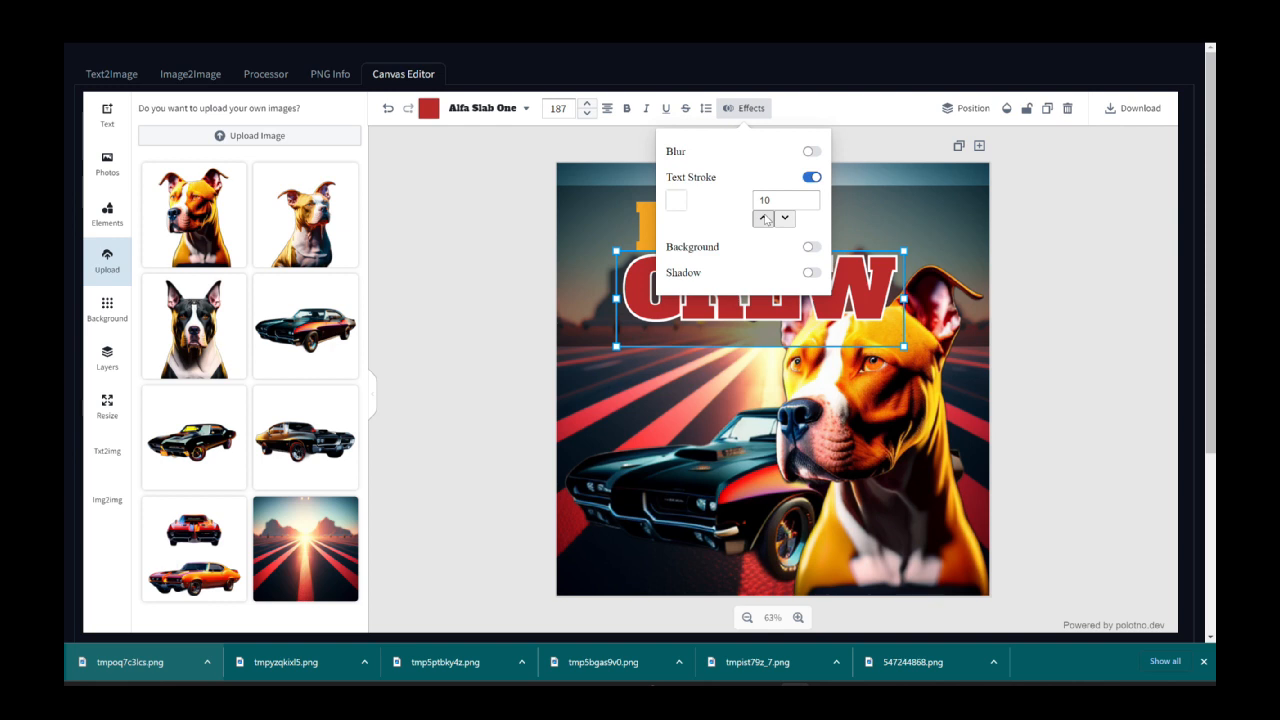
pyautogui.click(449, 214)
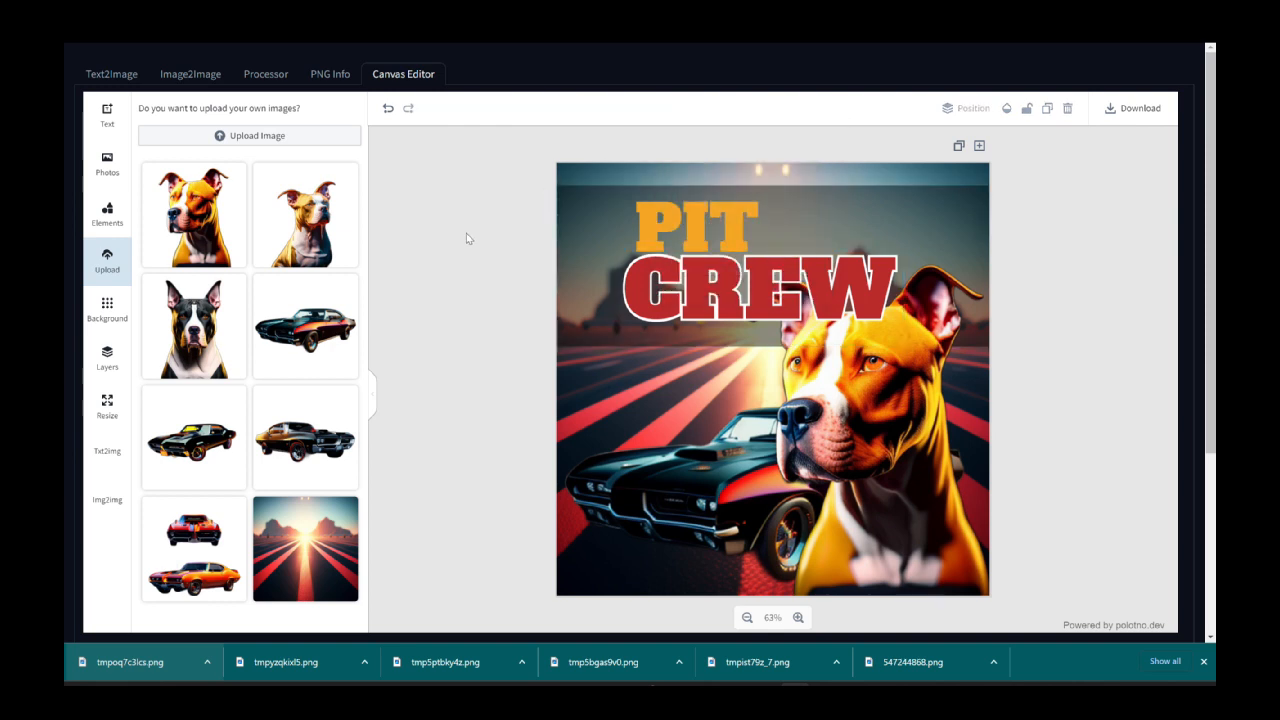
# - Add a black text stroke to the PIT text and make it slightly thicker than the default
pyautogui.click(642, 220)
pyautogui.click(745, 108)
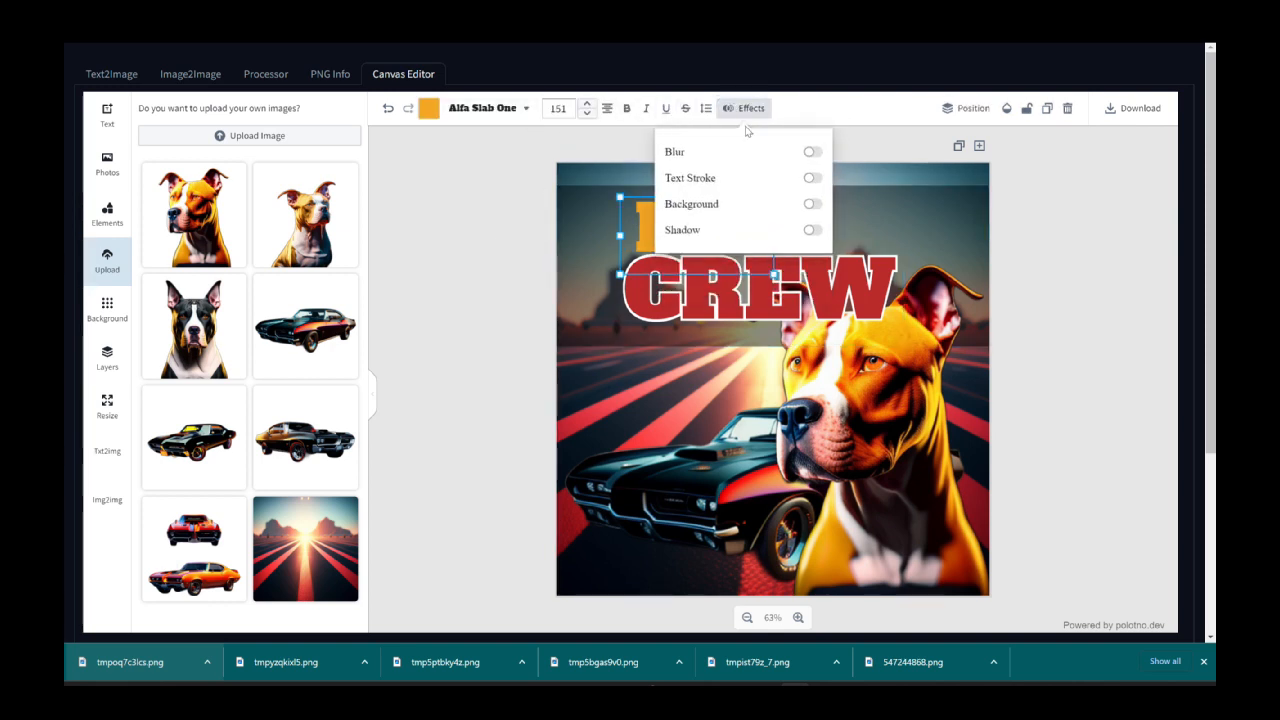
pyautogui.click(811, 177)
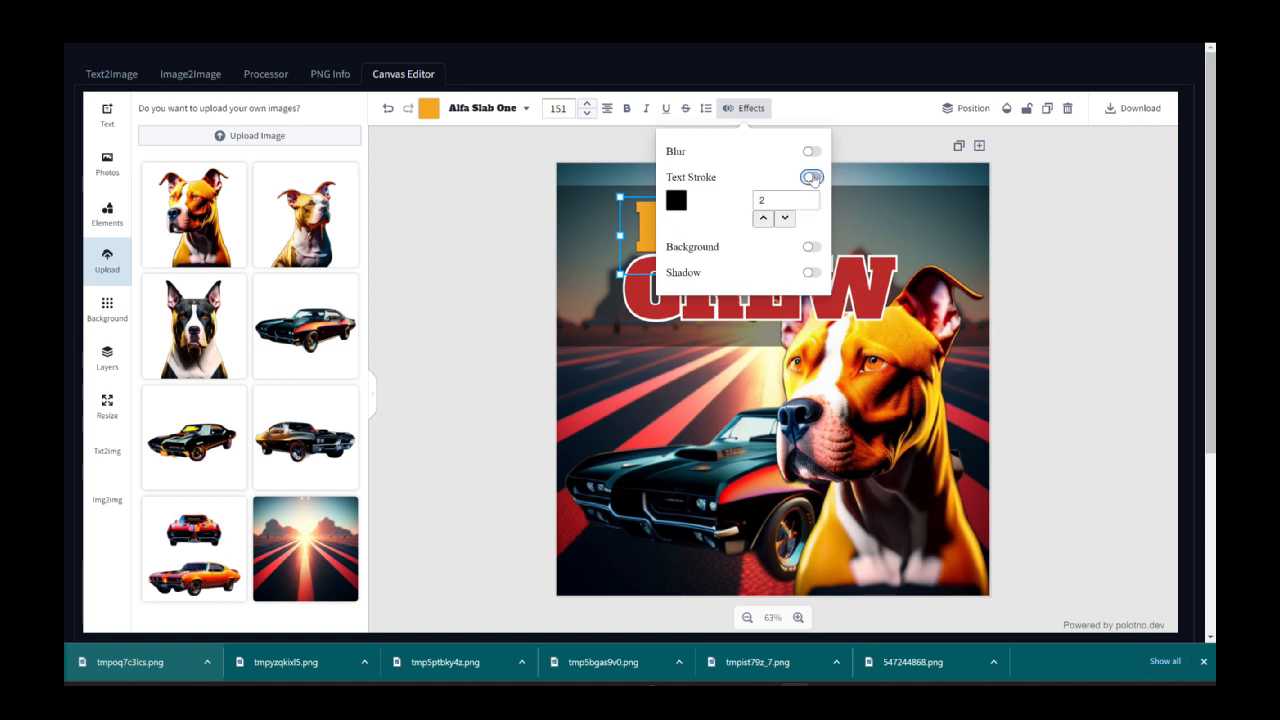
pyautogui.click(763, 218)
pyautogui.click(763, 218)
pyautogui.click(531, 243)
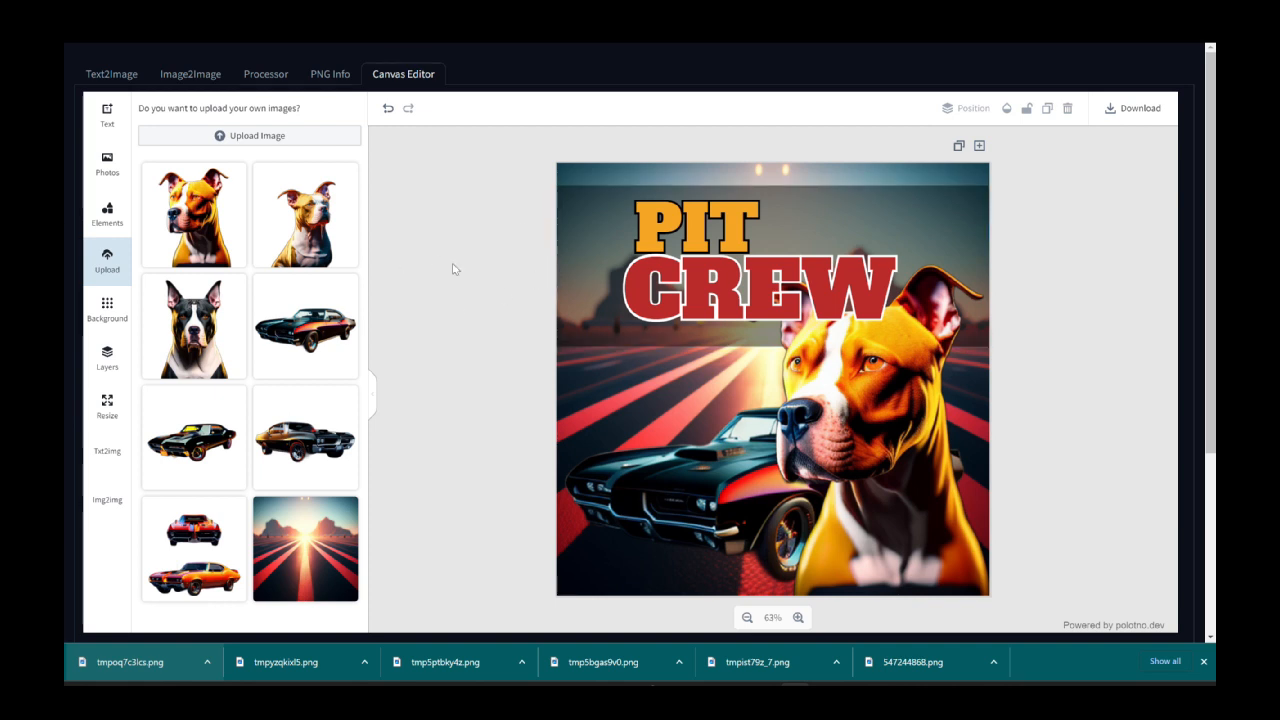
# - Delete the dark band behind the title and move PIT and CREW closer to the canvas's upper-left corner
pyautogui.click(588, 199)
pyautogui.press('Delete')
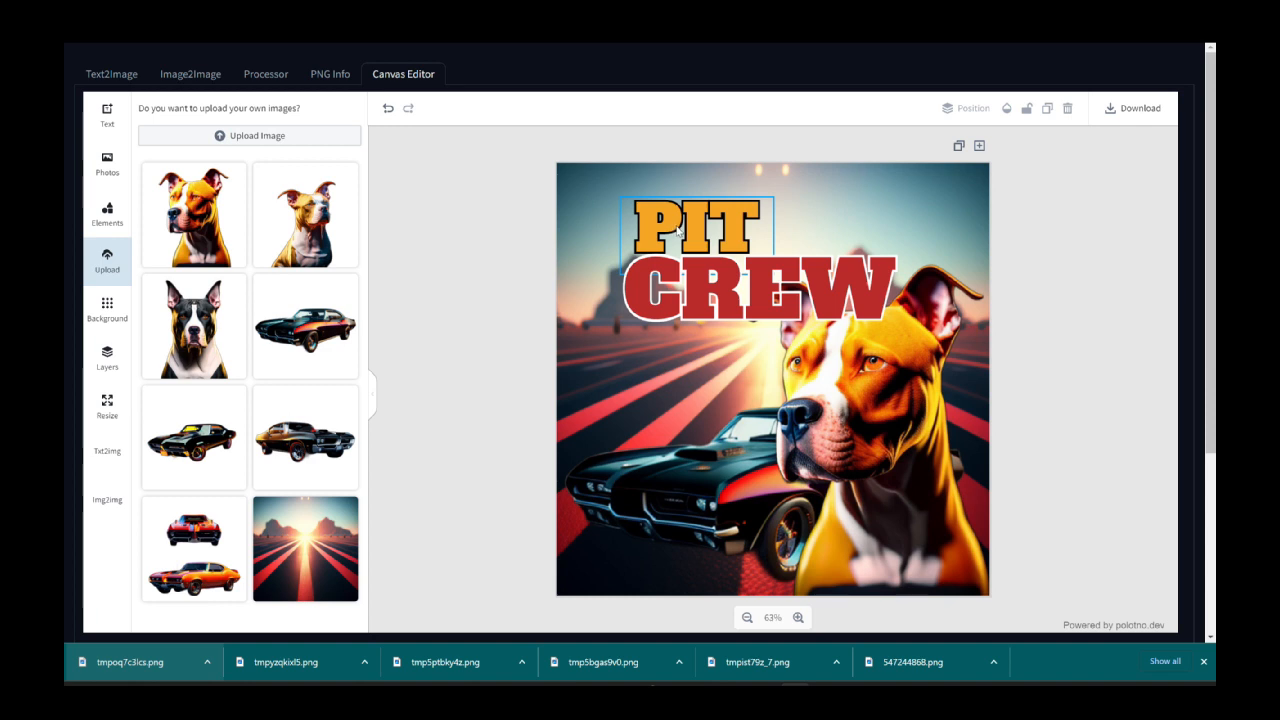
pyautogui.moveTo(681, 232); pyautogui.dragTo(637, 227)
pyautogui.moveTo(718, 291); pyautogui.dragTo(674, 287)
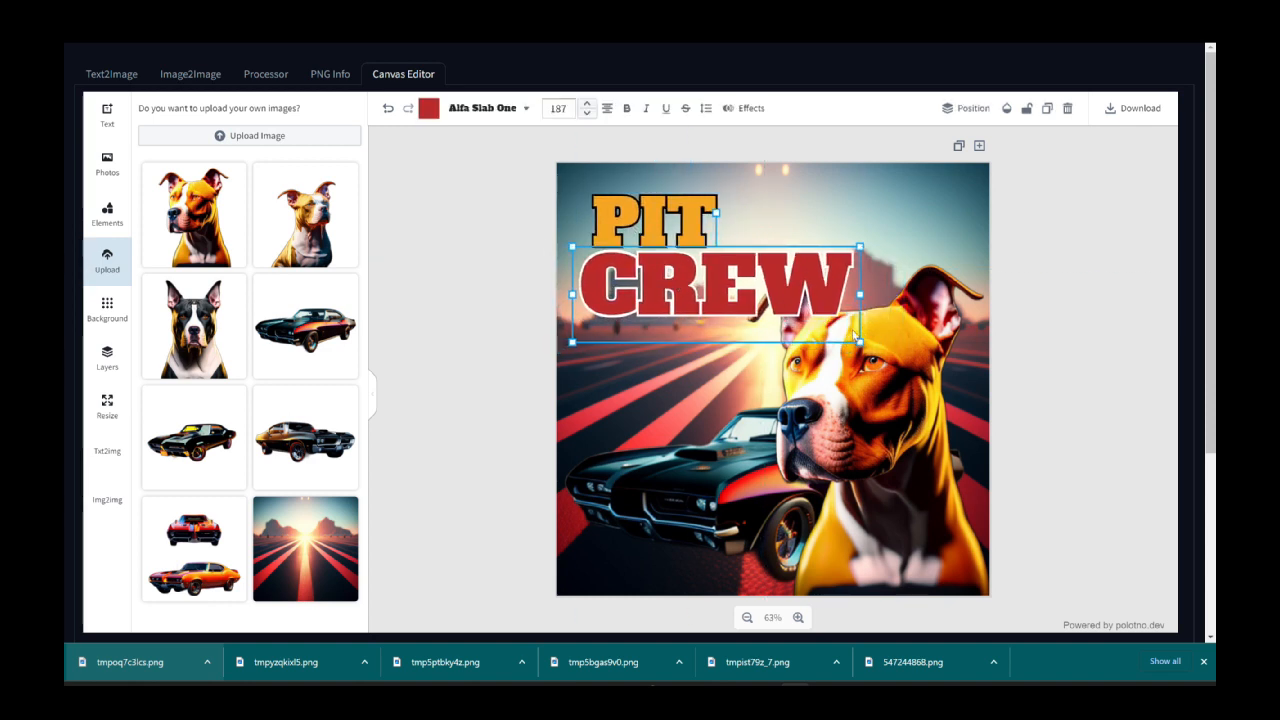
pyautogui.click(1075, 285)
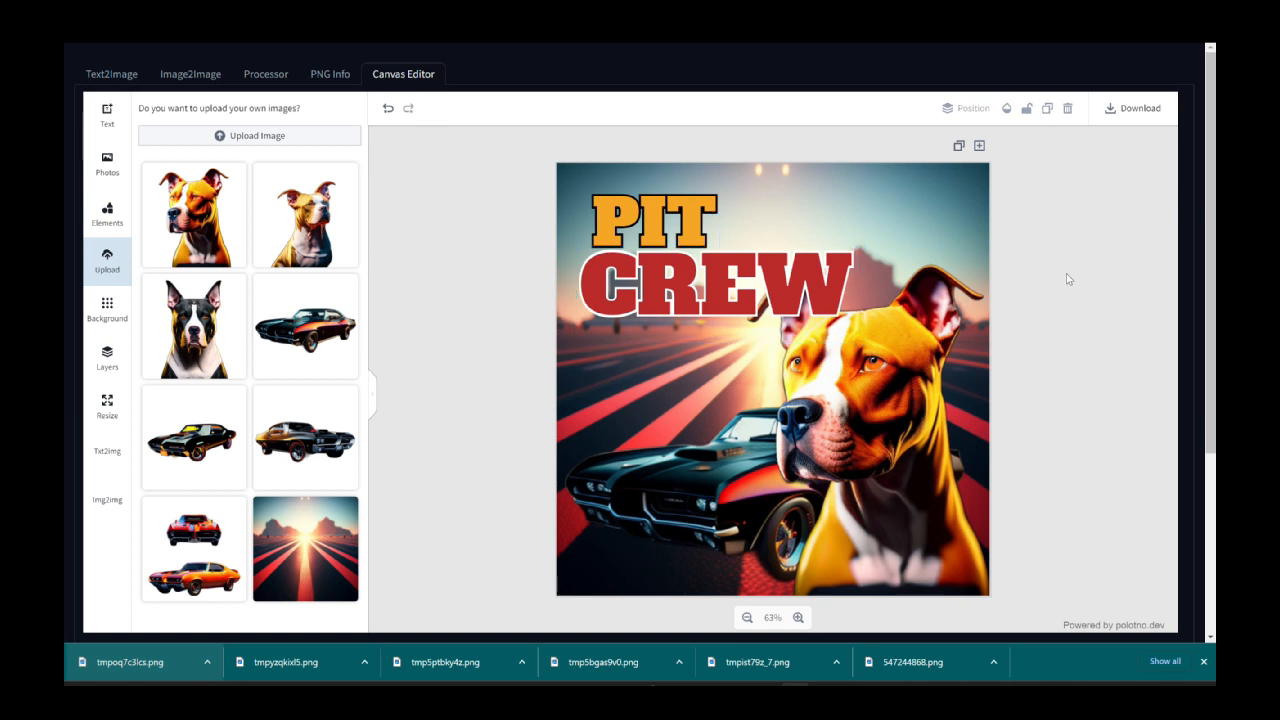
# - Shrink the pitbull toward the canvas's lower-right corner so it clears the CREW text
pyautogui.click(898, 443)
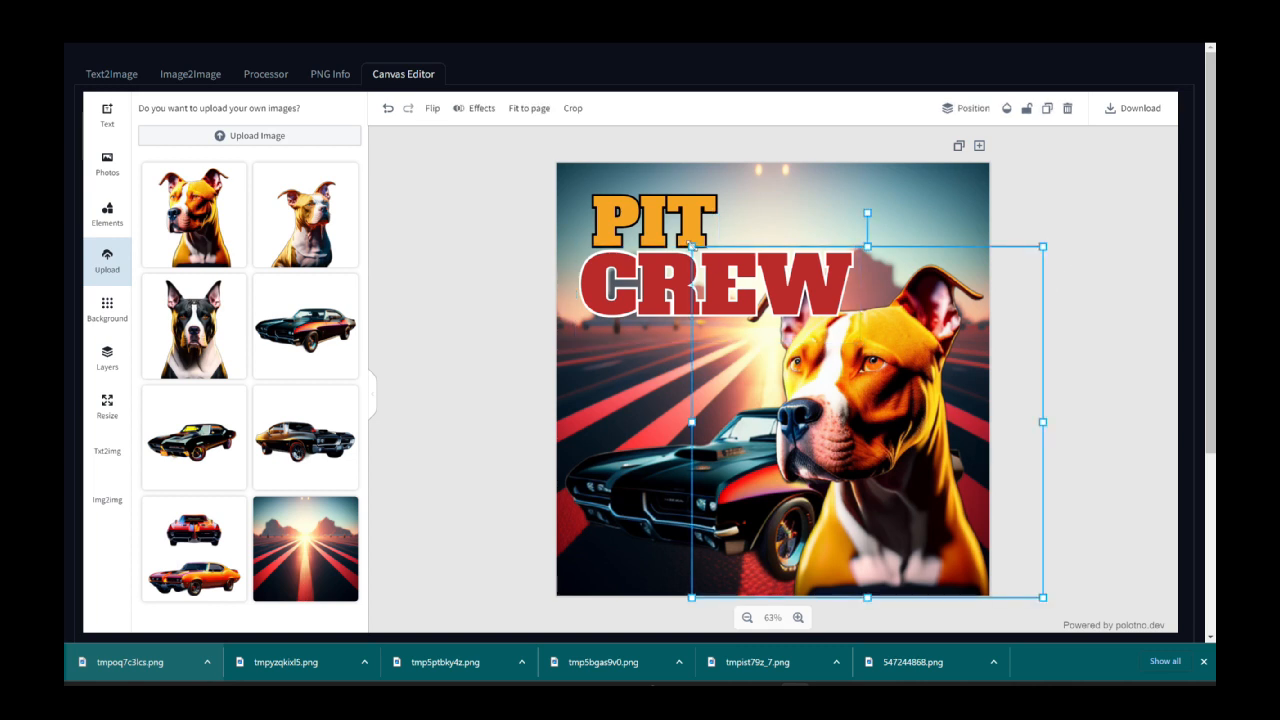
pyautogui.moveTo(692, 246); pyautogui.dragTo(765, 298)
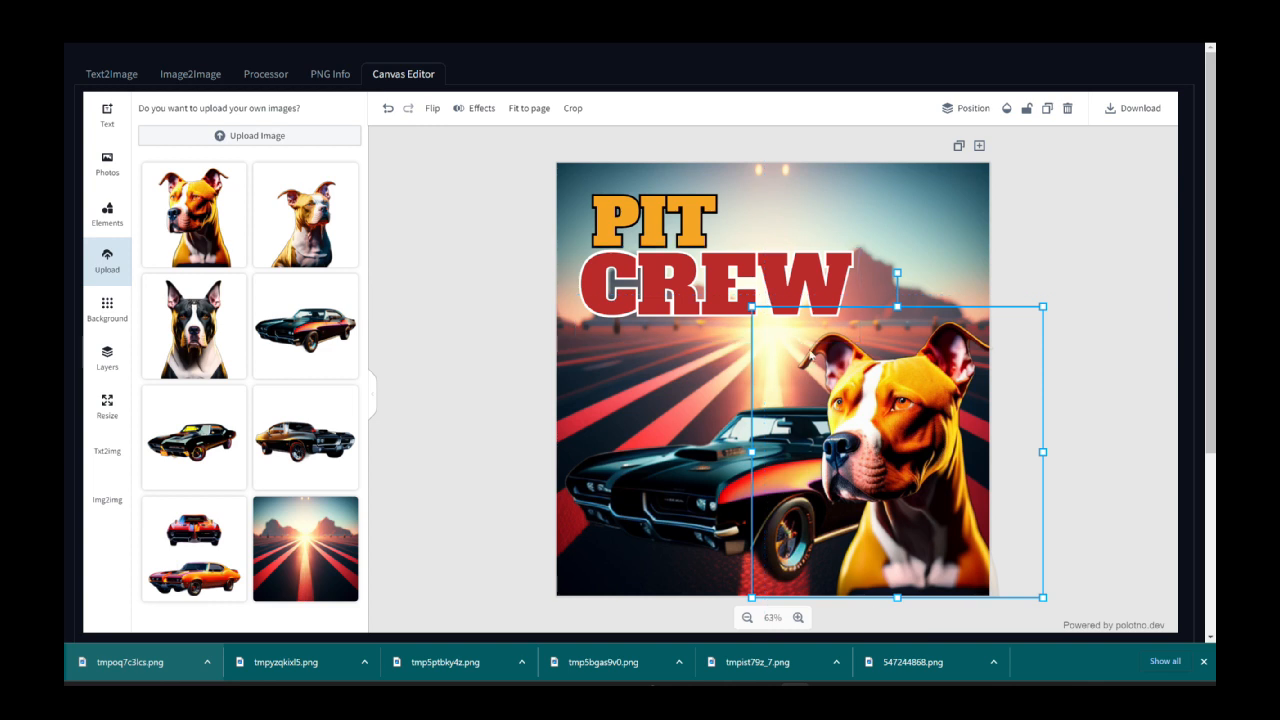
pyautogui.click(1110, 366)
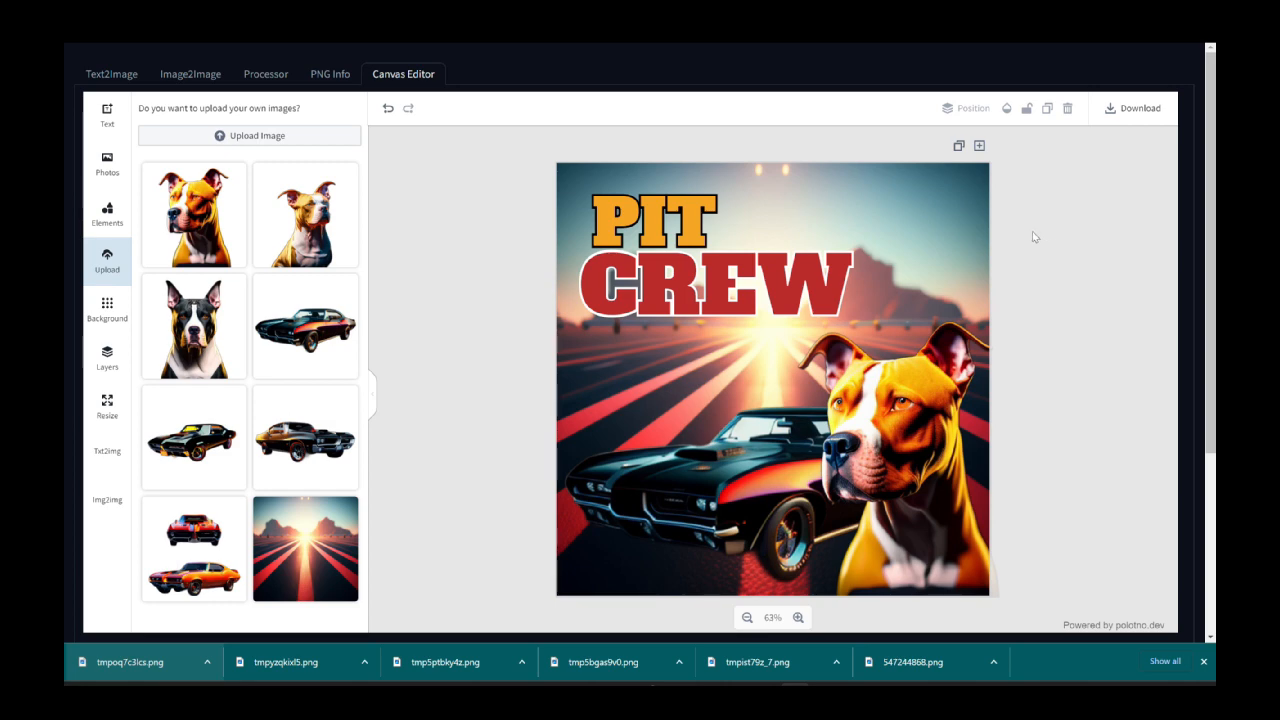
pyautogui.moveTo(916, 390); pyautogui.dragTo(912, 395)
# - Save the design as an image and load polotno (15).png as the Processor's source in place of the car
pyautogui.click(1135, 108)
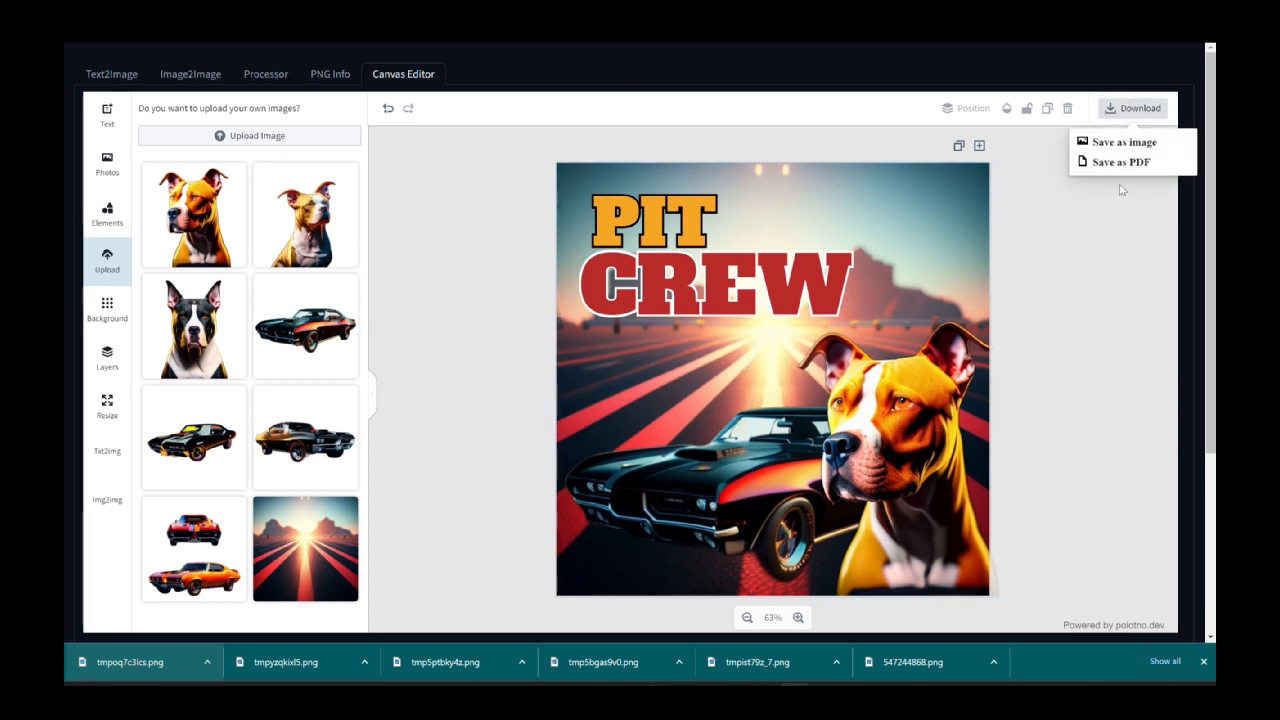
pyautogui.click(1144, 140)
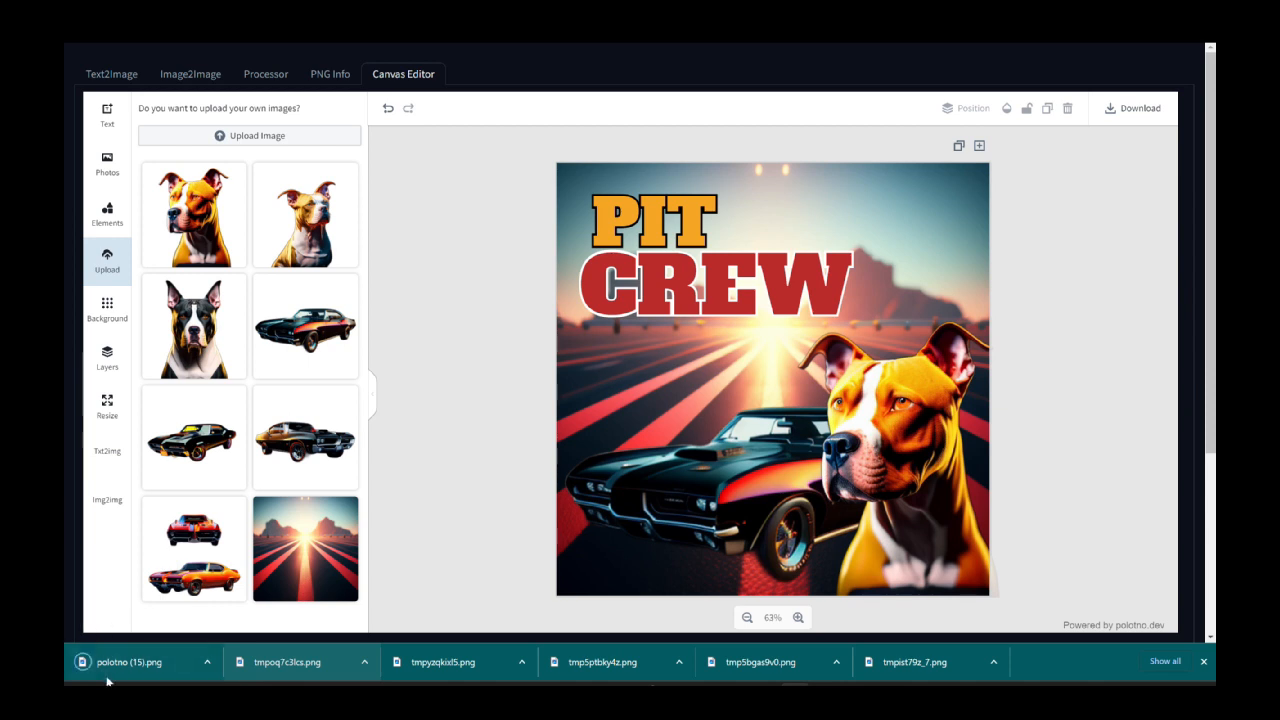
pyautogui.click(268, 75)
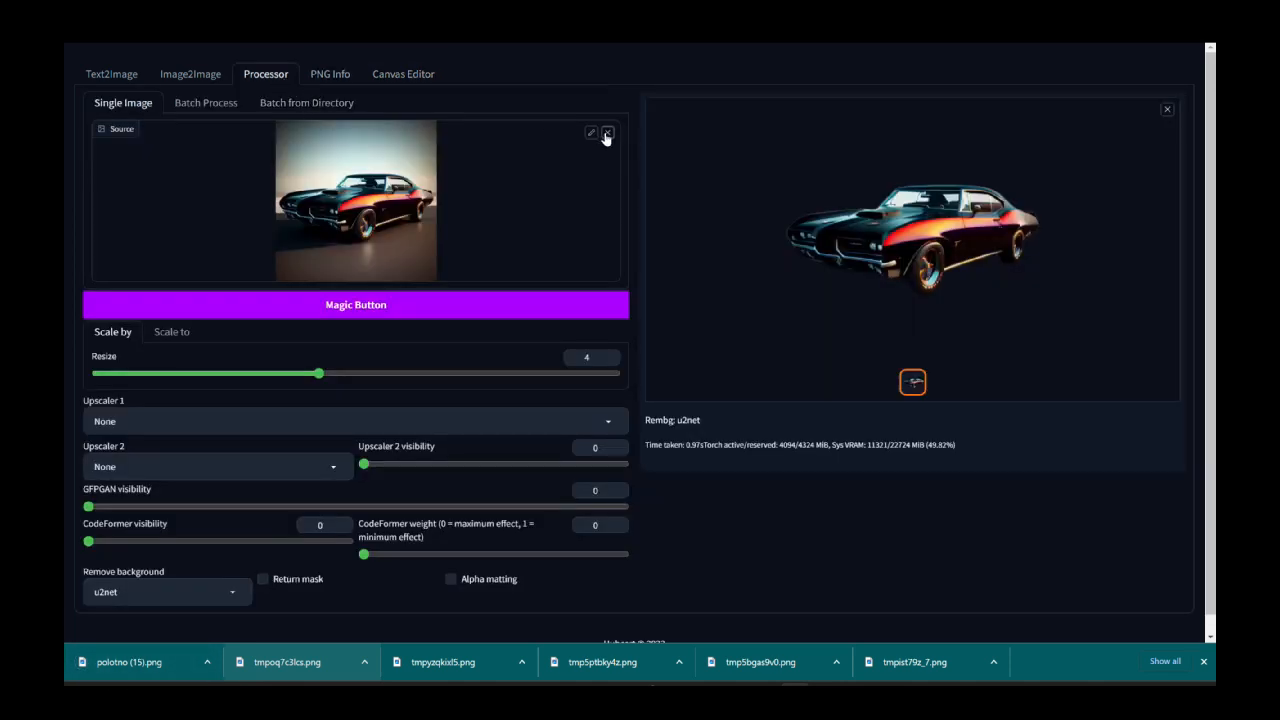
pyautogui.moveTo(138, 672); pyautogui.dragTo(294, 218)
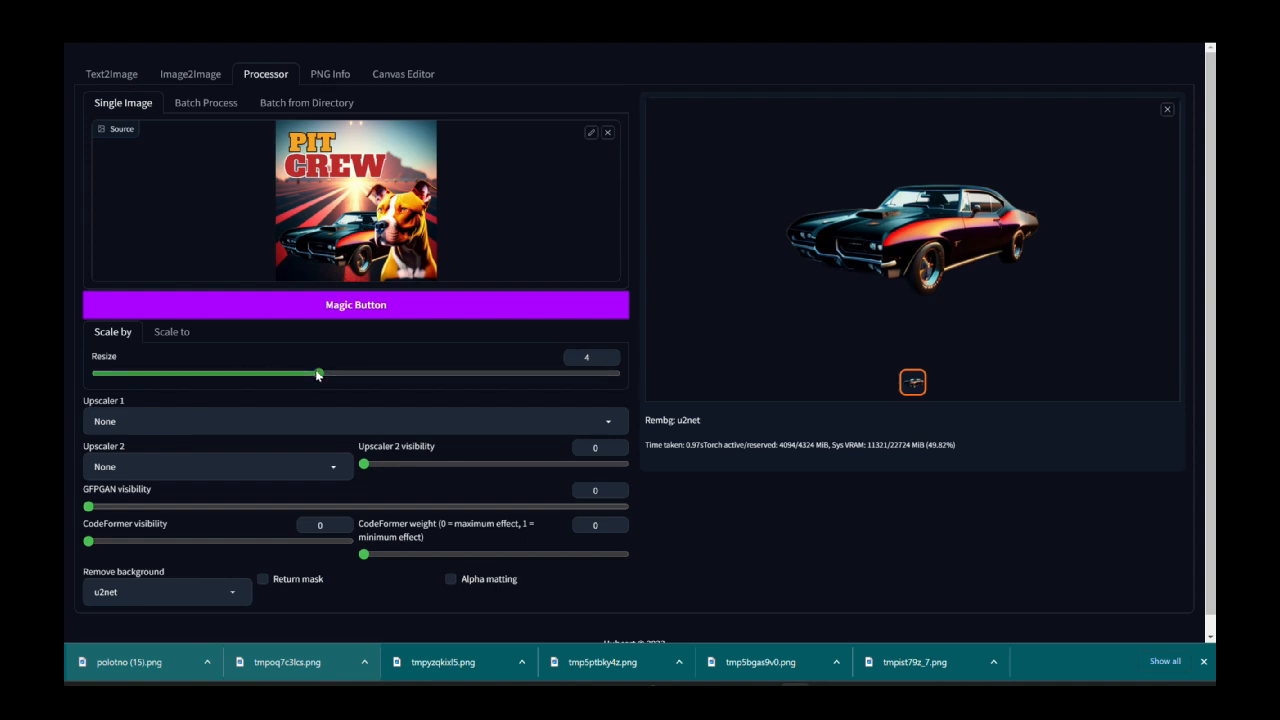
# - Upscale the design with Resize 8 and the R-ESRGAN 4x+ upscaler, with background removal set to None
pyautogui.moveTo(317, 374); pyautogui.dragTo(680, 366)
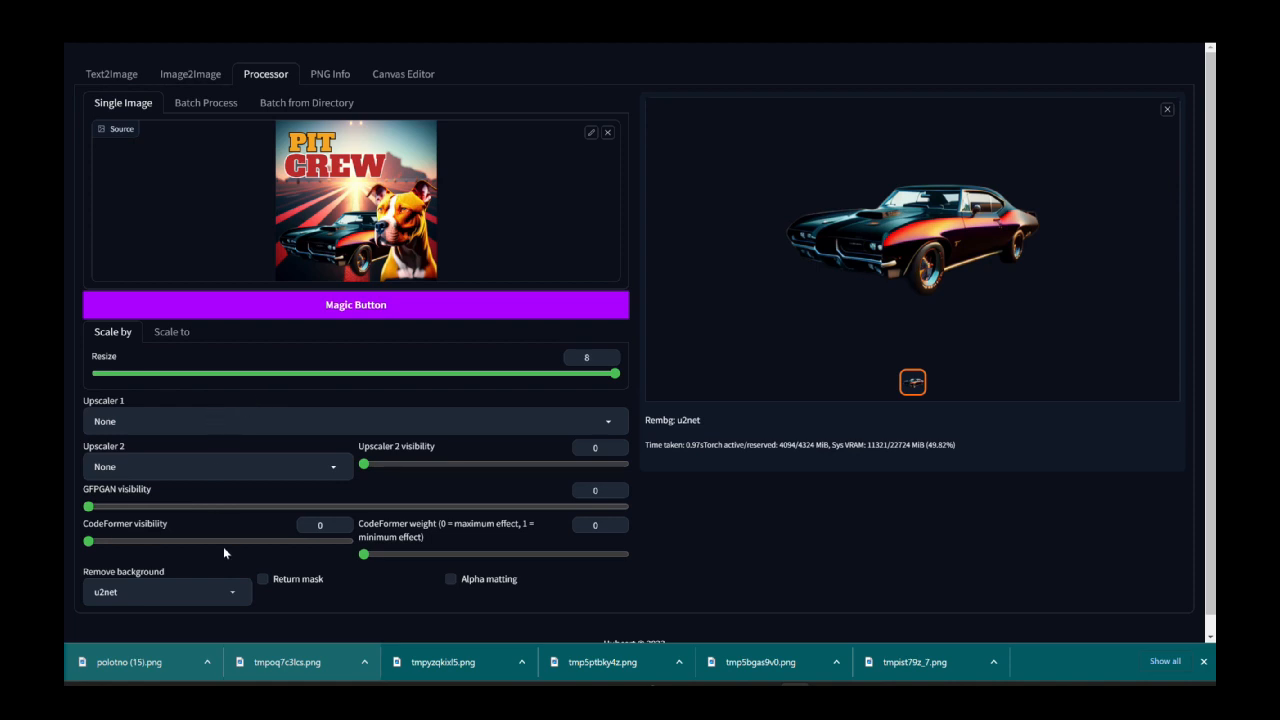
pyautogui.click(239, 592)
pyautogui.click(122, 472)
pyautogui.click(148, 421)
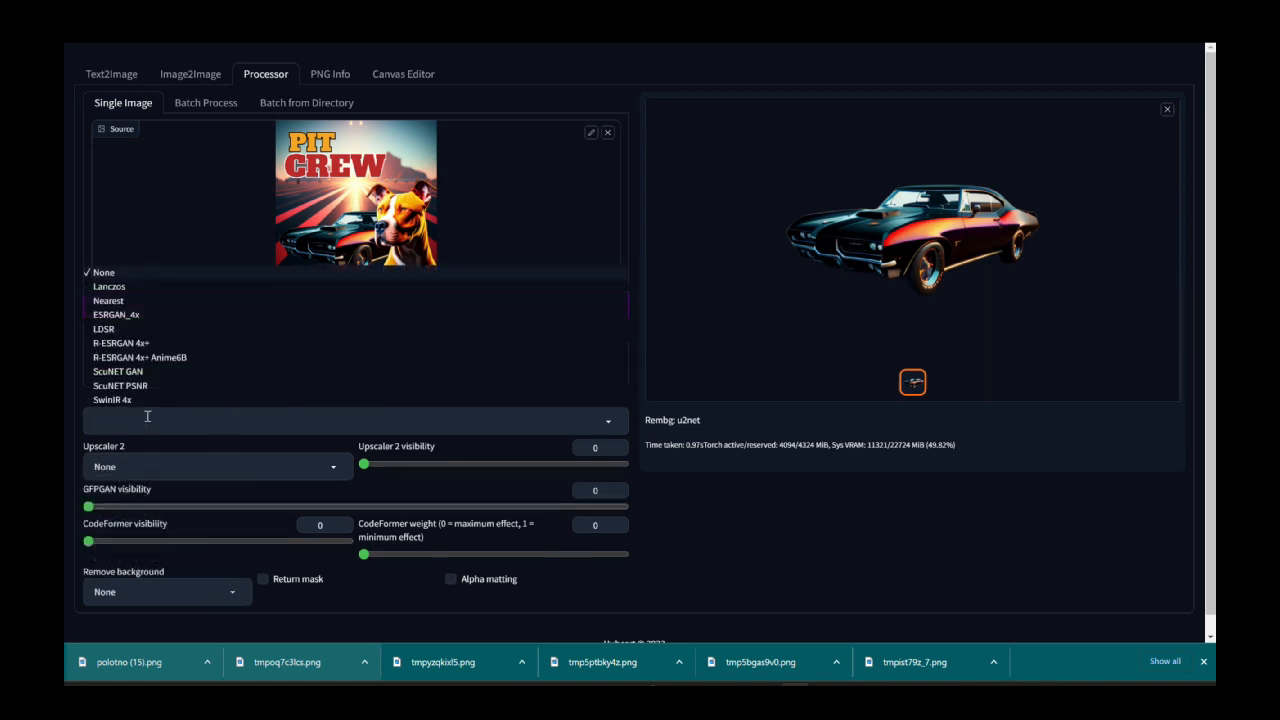
pyautogui.click(118, 344)
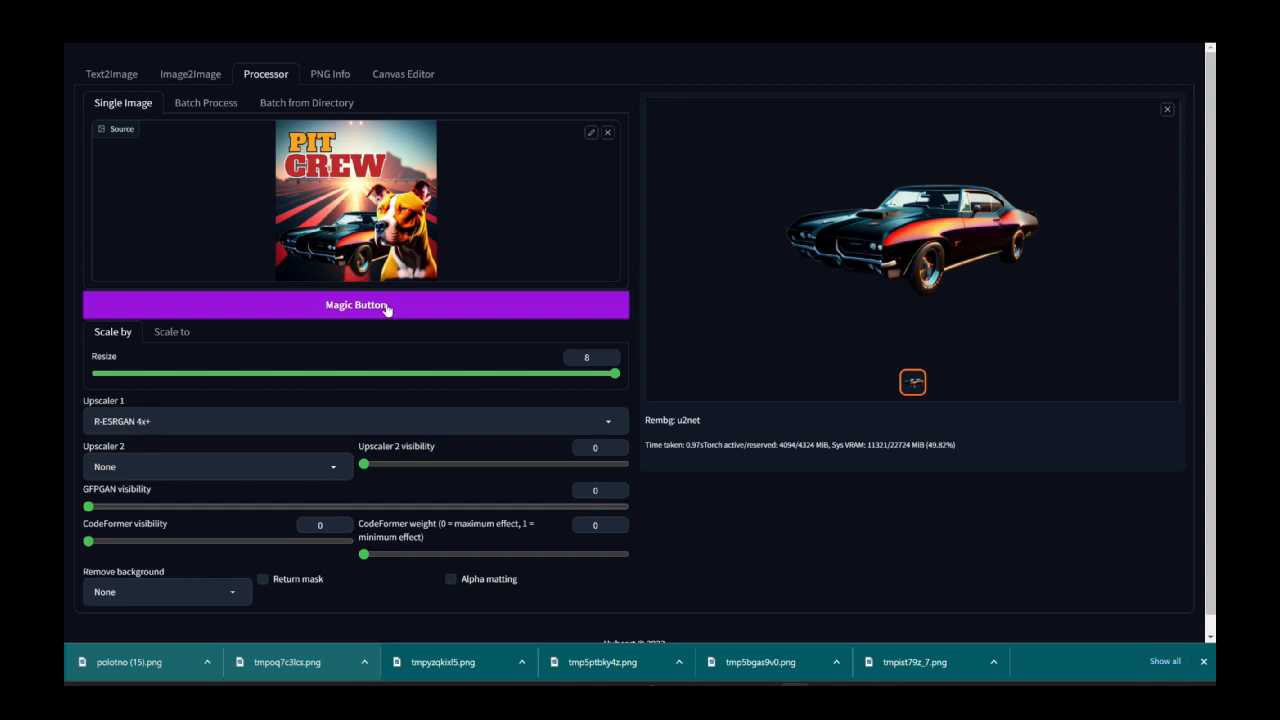
pyautogui.click(386, 306)
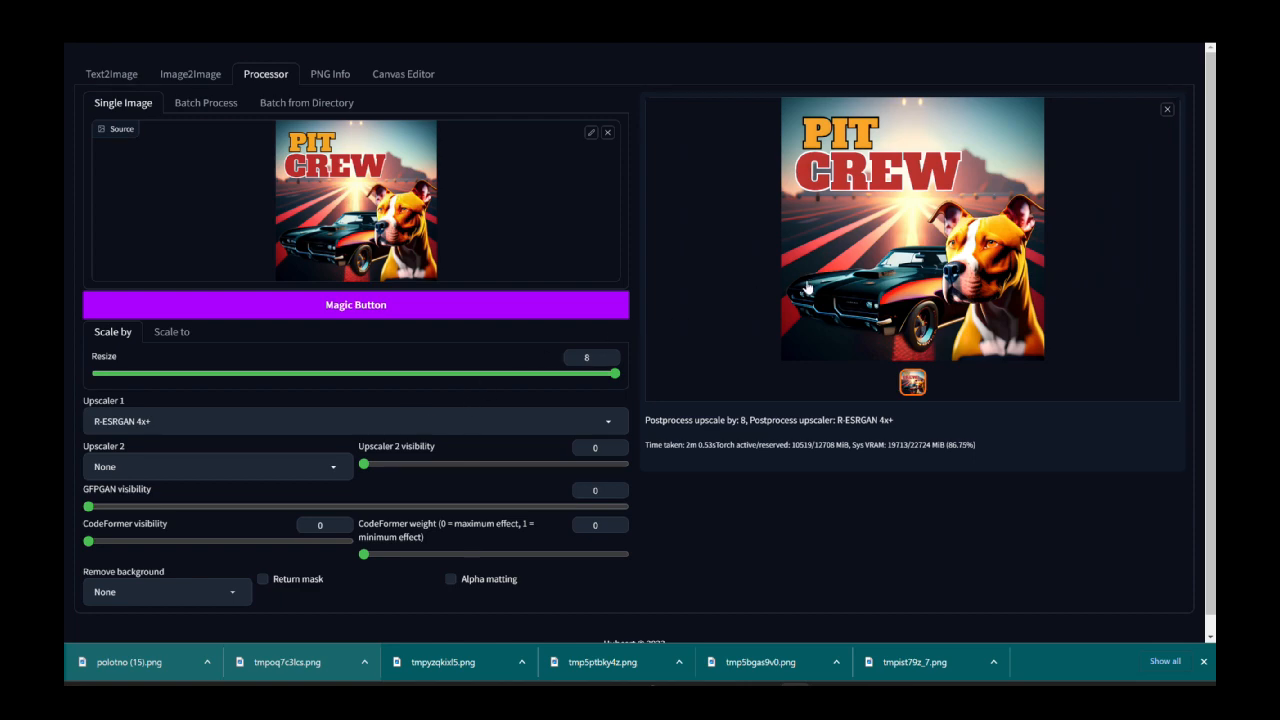
# - Examine the upscaled design at full size for sharpness in the lettering, road and car, and close the preview
pyautogui.click(854, 255)
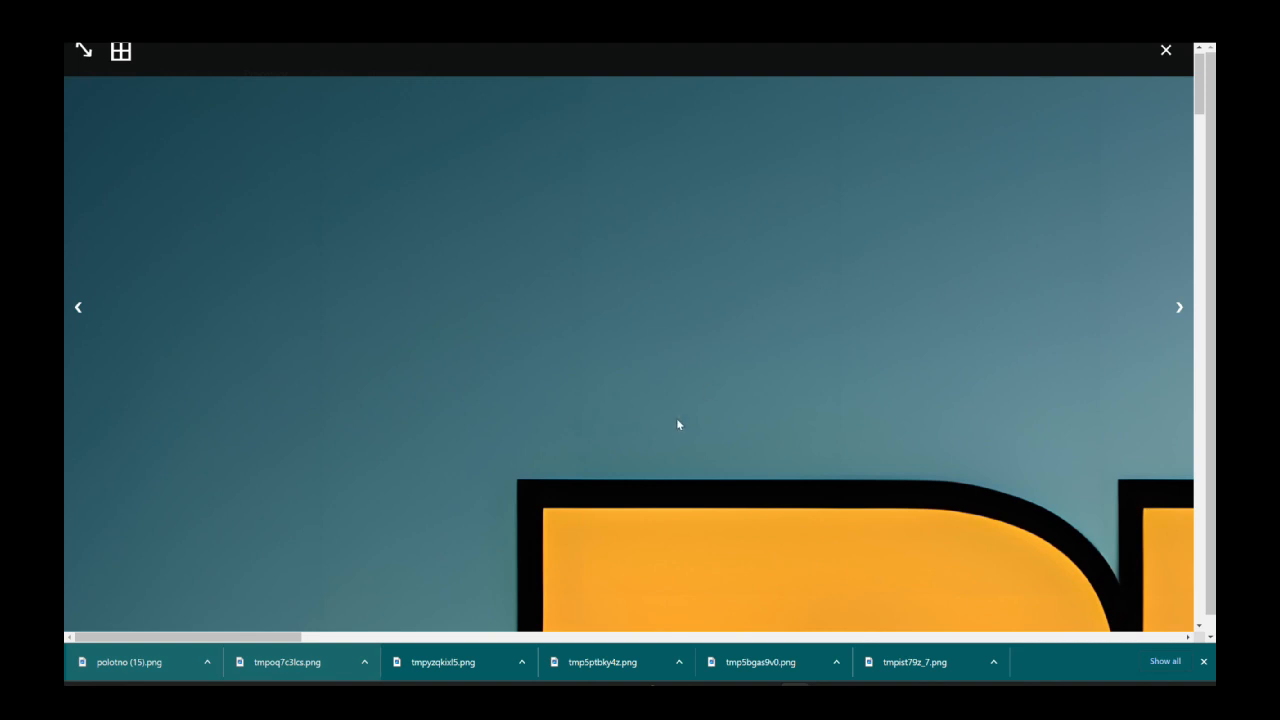
pyautogui.scroll(-8, 675, 430)
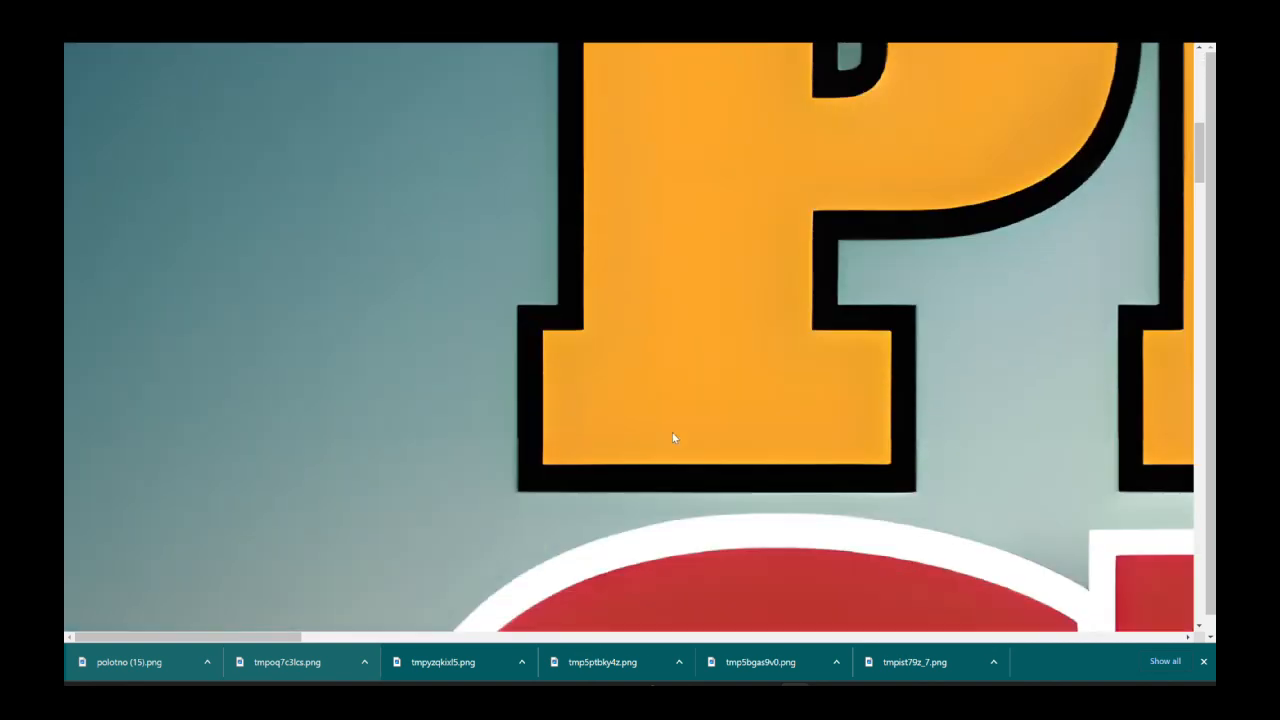
pyautogui.scroll(-12, 673, 437)
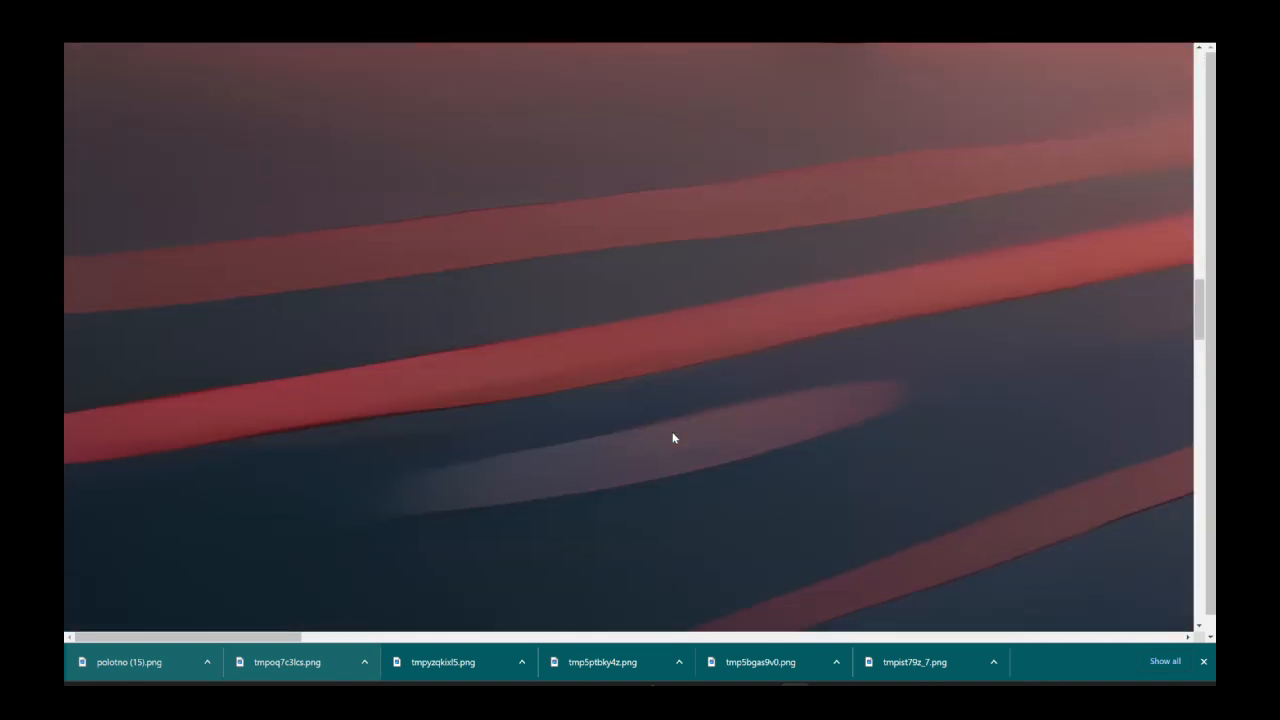
pyautogui.scroll(-12, 673, 437)
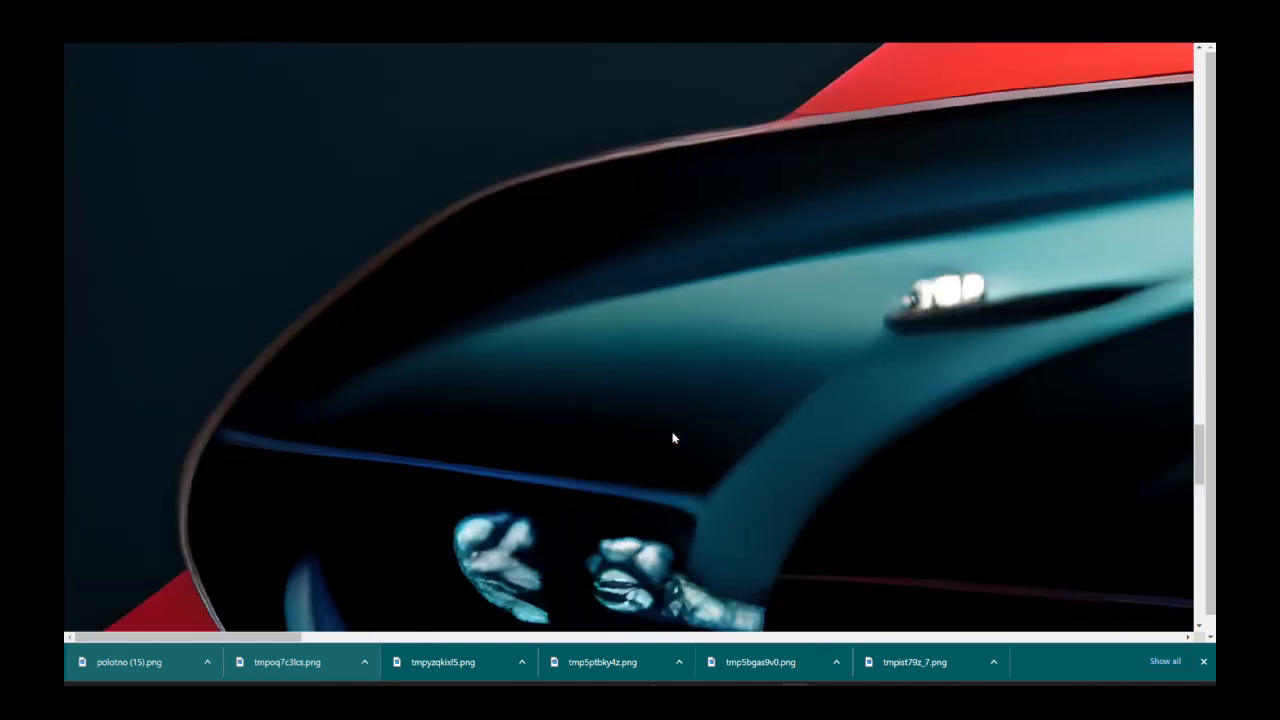
pyautogui.scroll(-12, 673, 437)
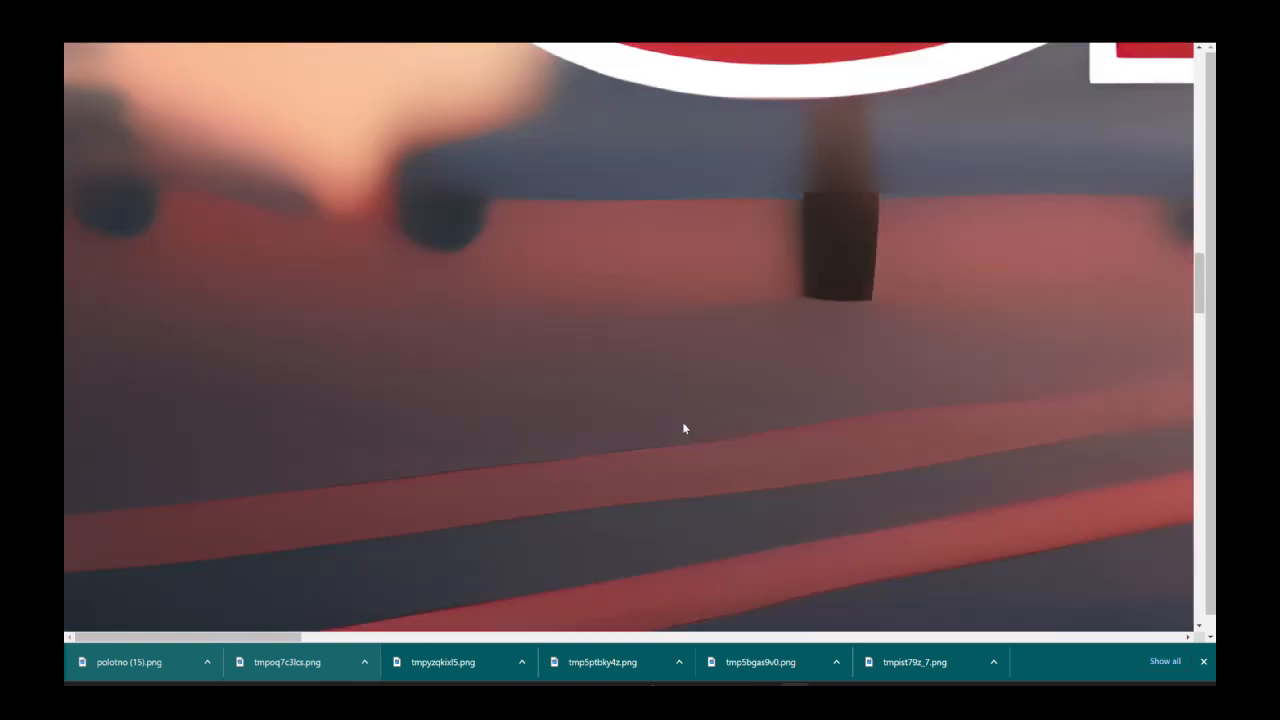
pyautogui.scroll(20, 685, 426)
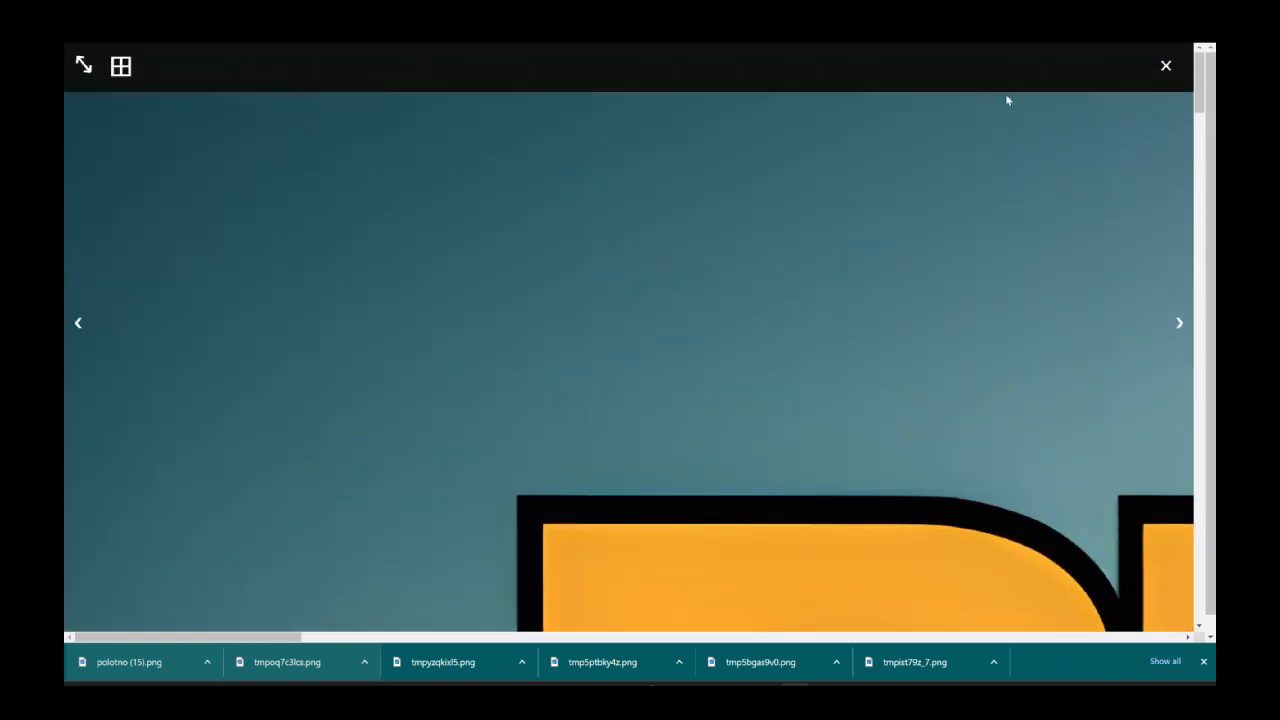
pyautogui.click(1166, 65)
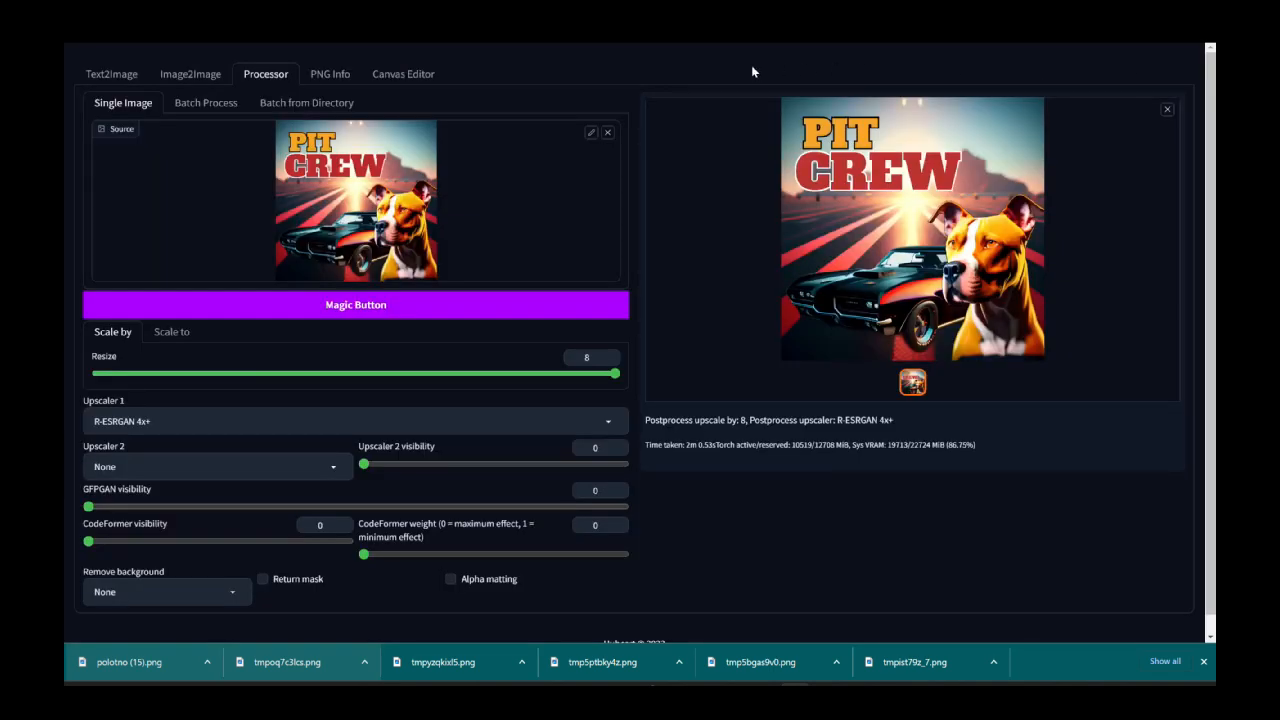